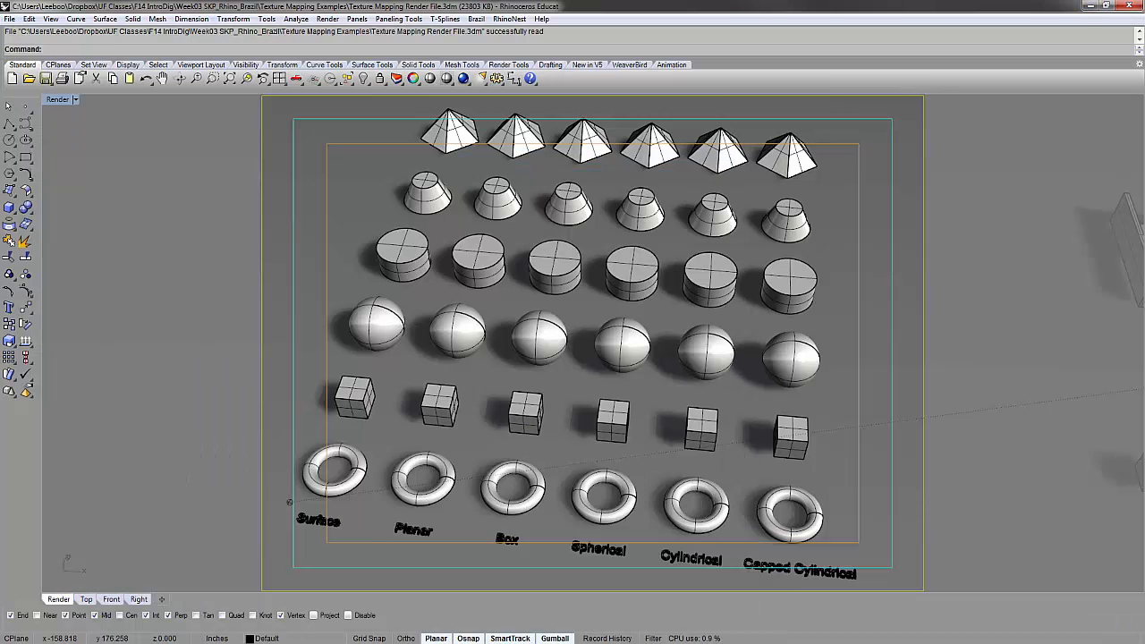
Step: Switch to the Texture Mapping Examples folder, pick out the Texture Mapping Render File model, and return to Rhino
{"action": "key", "text": "alt+Tab"}
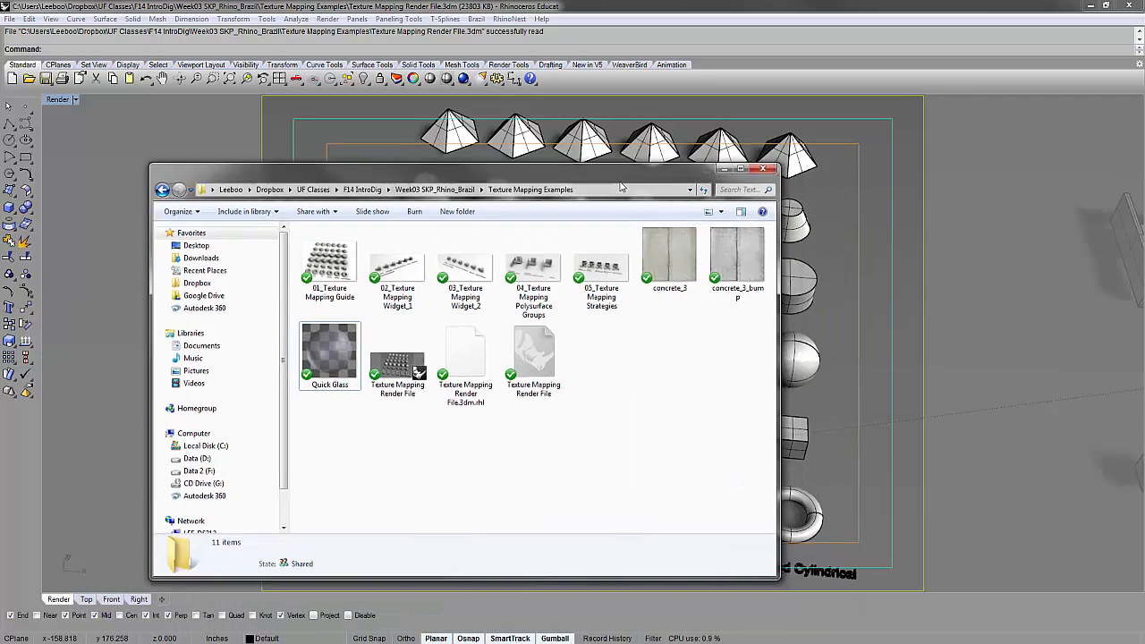
{"action": "left_click", "coordinate": [420, 349]}
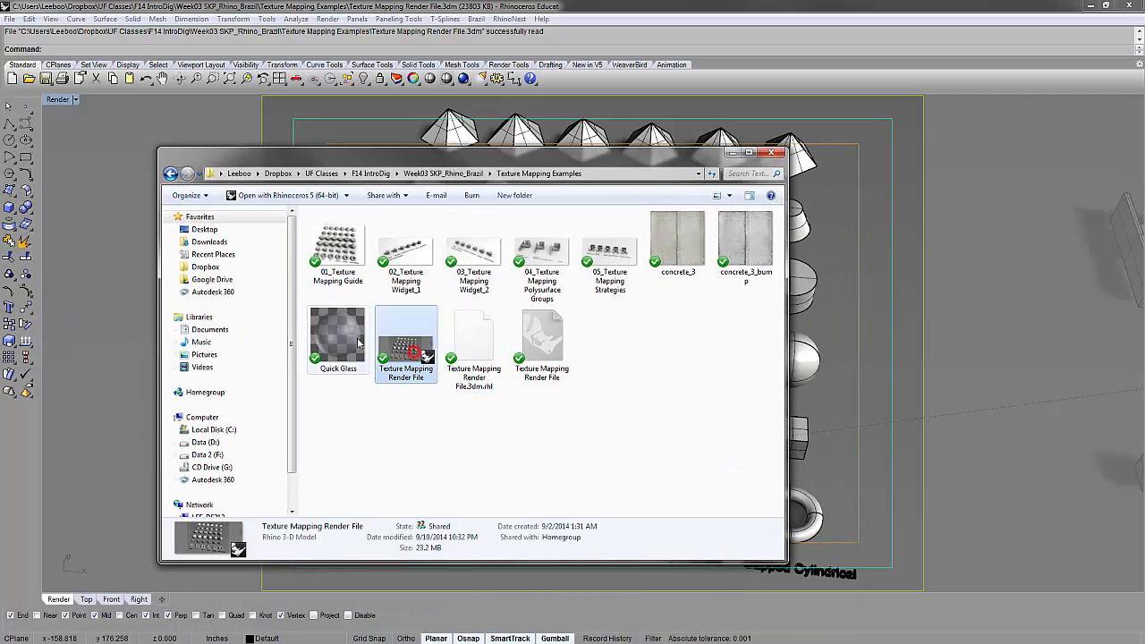
{"action": "left_click_drag", "start_coordinate": [465, 155], "coordinate": [0, 223]}
{"action": "left_click", "coordinate": [466, 156]}
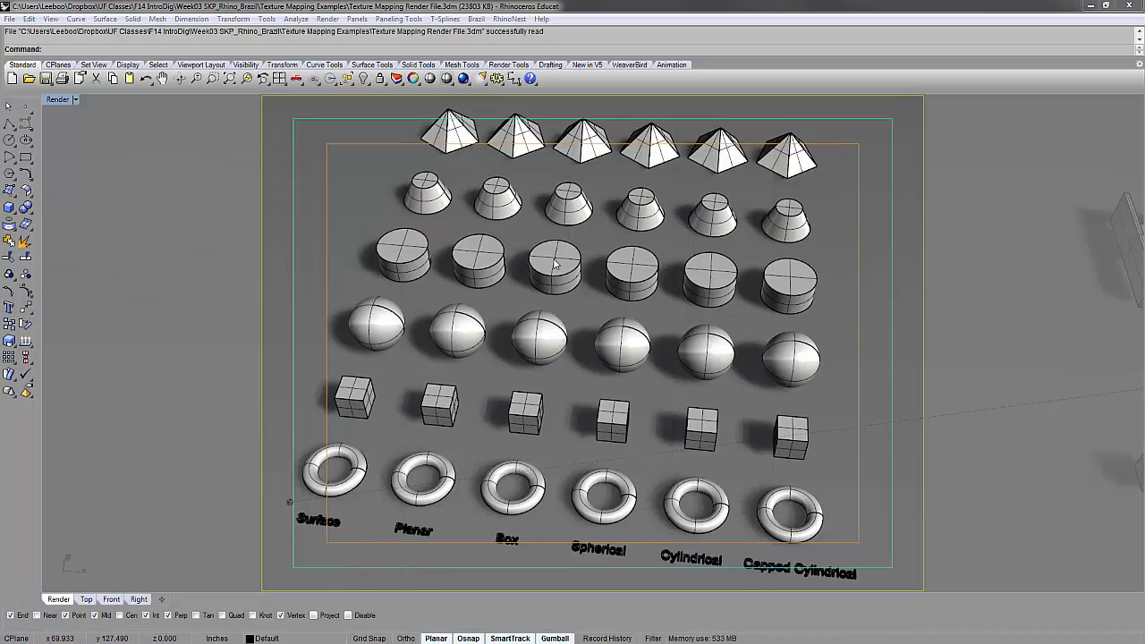
Step: Render the grid of shapes with Brazil and close the render window after viewing the result
{"action": "left_click", "coordinate": [463, 79]}
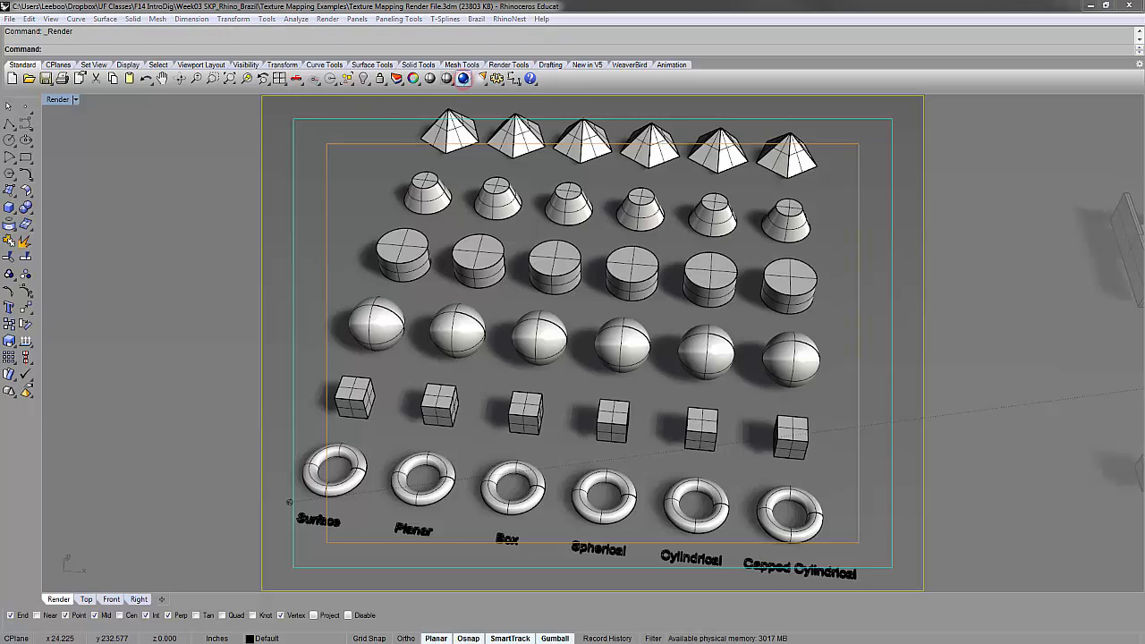
{"action": "left_click_drag", "start_coordinate": [516, 225], "coordinate": [524, 157]}
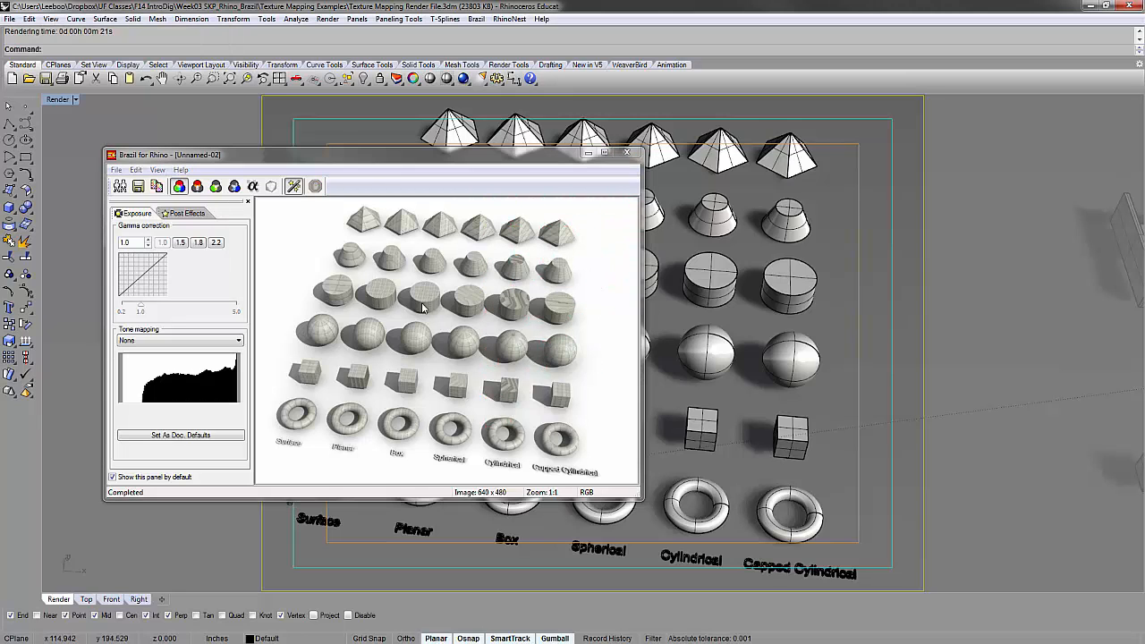
{"action": "key", "text": "alt+F4"}
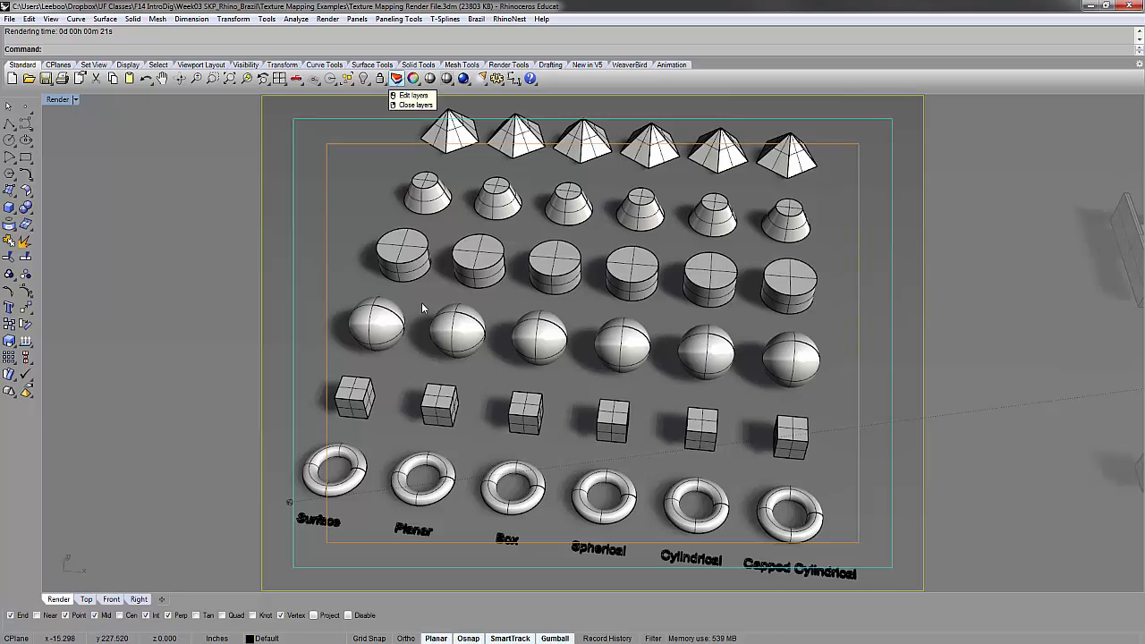
Step: Open the properties of the torus labelled Surface and compare its texture mapping with the neighbouring shapes
{"action": "left_click", "coordinate": [335, 488]}
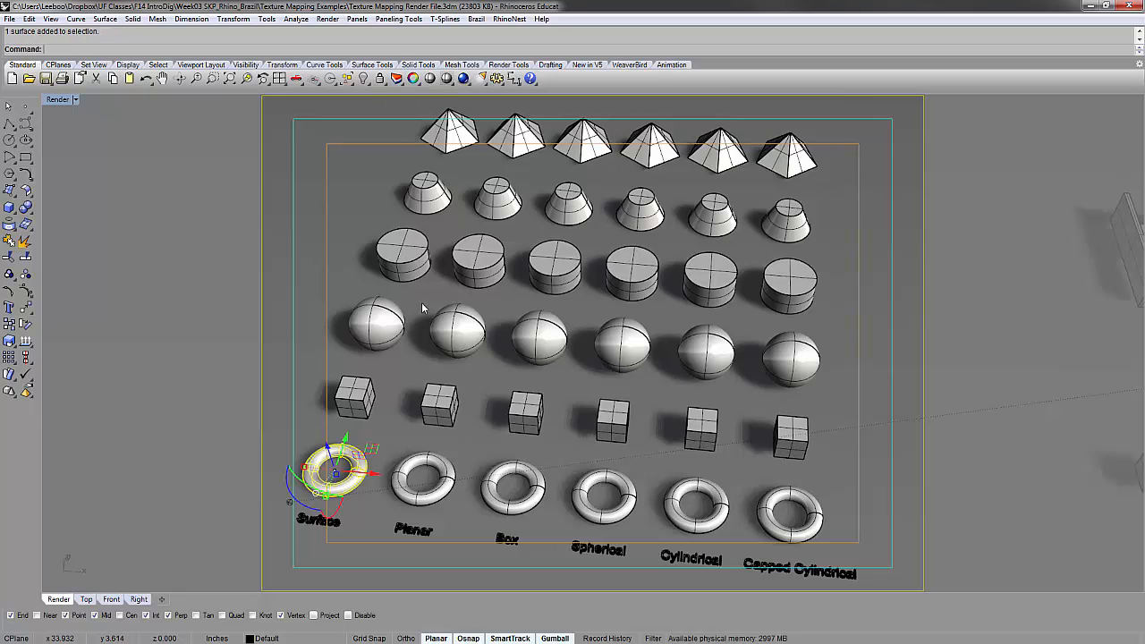
{"action": "left_click", "coordinate": [412, 77]}
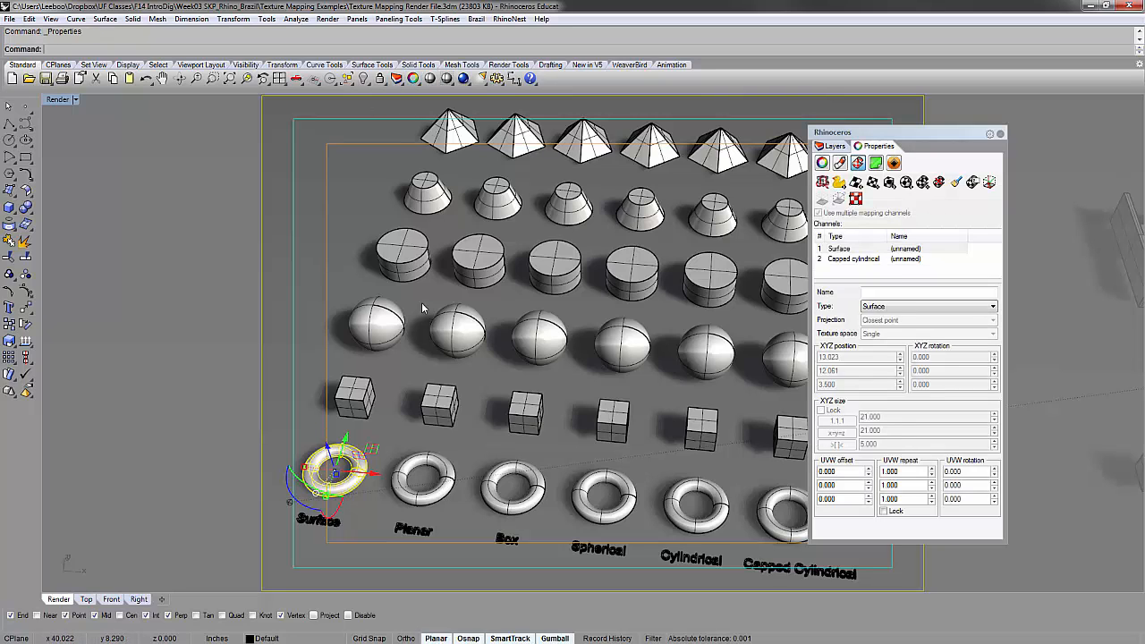
{"action": "left_click", "coordinate": [423, 479]}
{"action": "left_click", "coordinate": [334, 487]}
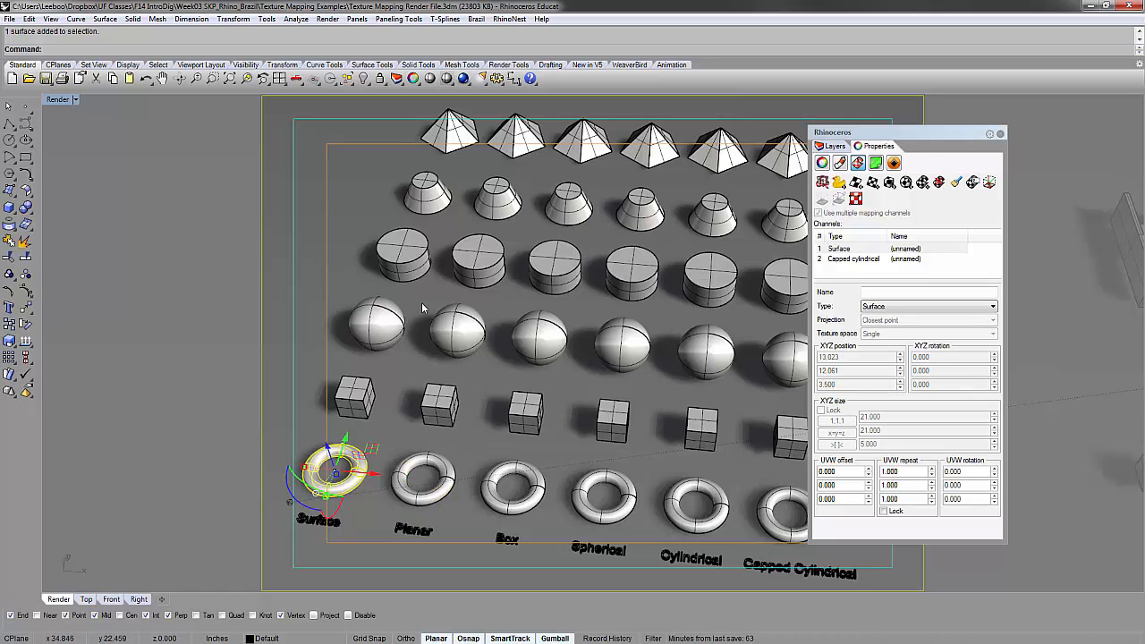
{"action": "left_click", "coordinate": [423, 478]}
{"action": "left_click", "coordinate": [355, 396]}
{"action": "left_click", "coordinate": [334, 487]}
{"action": "mouse_move", "coordinate": [321, 503]}
{"action": "right_mouse_down", "text": "shift"}
{"action": "mouse_move", "coordinate": [435, 455]}
{"action": "mouse_move", "coordinate": [465, 413]}
{"action": "right_mouse_up", "text": "shift"}
{"action": "scroll", "coordinate": [465, 413], "scroll_direction": "up", "scroll_amount": 2}
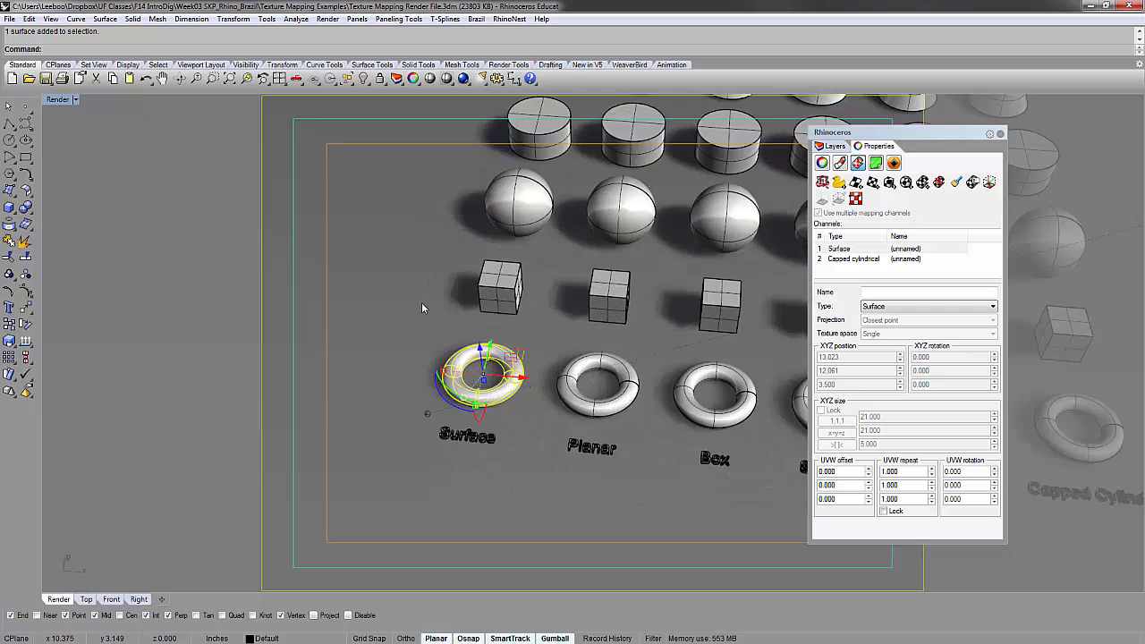
{"action": "scroll", "coordinate": [480, 384], "scroll_direction": "up", "scroll_amount": 4}
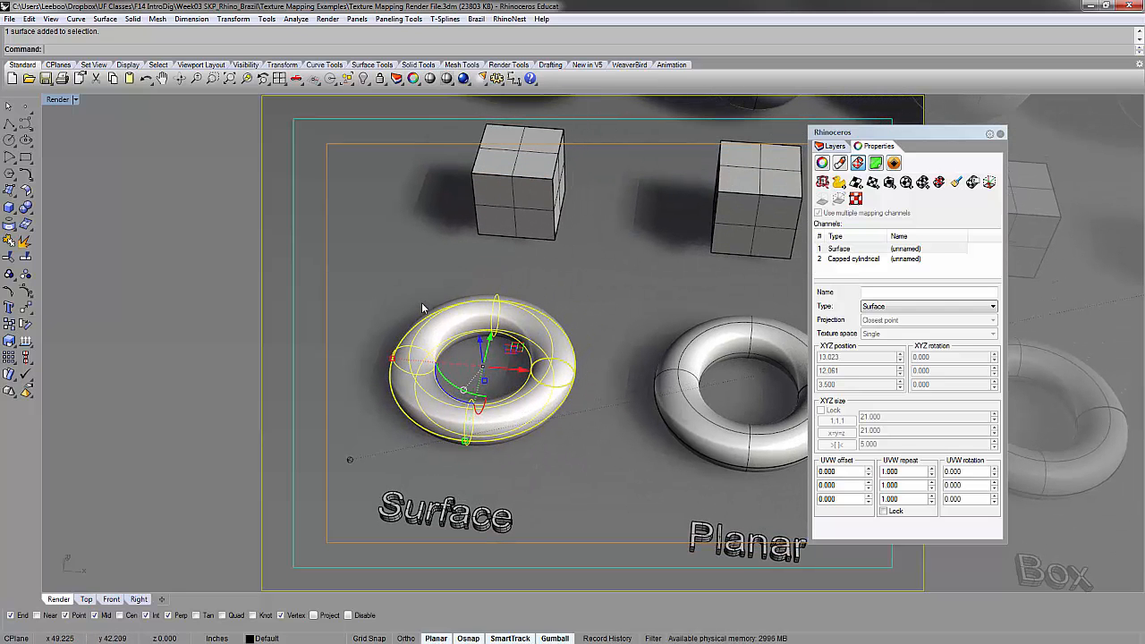
Step: Review the Surface torus's object, material and texture mapping properties
{"action": "left_click", "coordinate": [821, 162]}
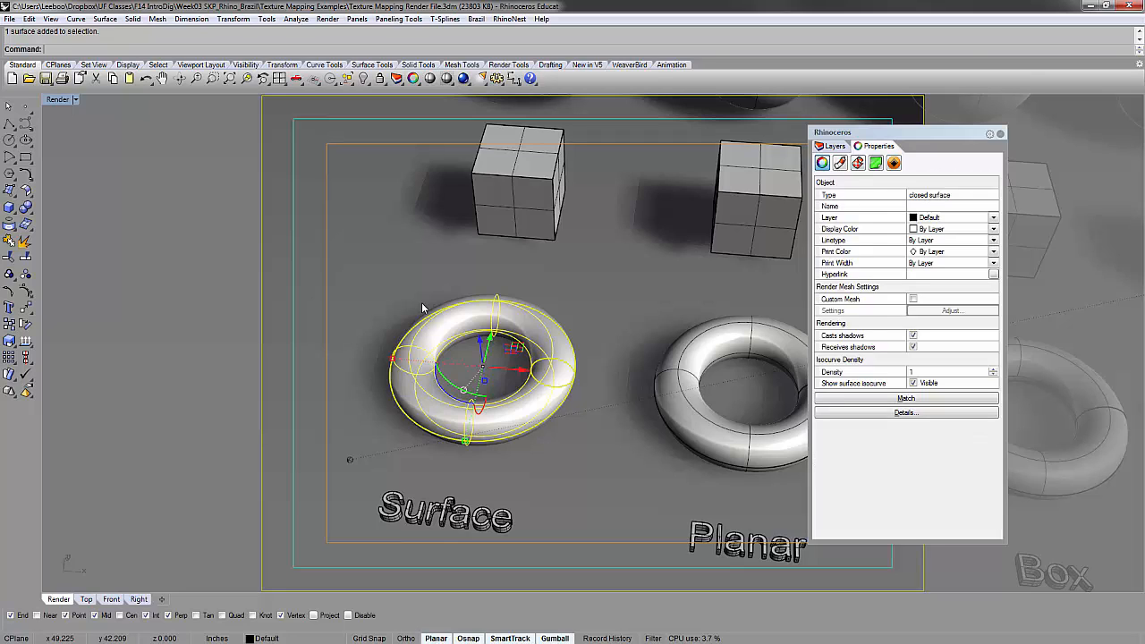
{"action": "left_click", "coordinate": [833, 146]}
{"action": "left_click", "coordinate": [875, 146]}
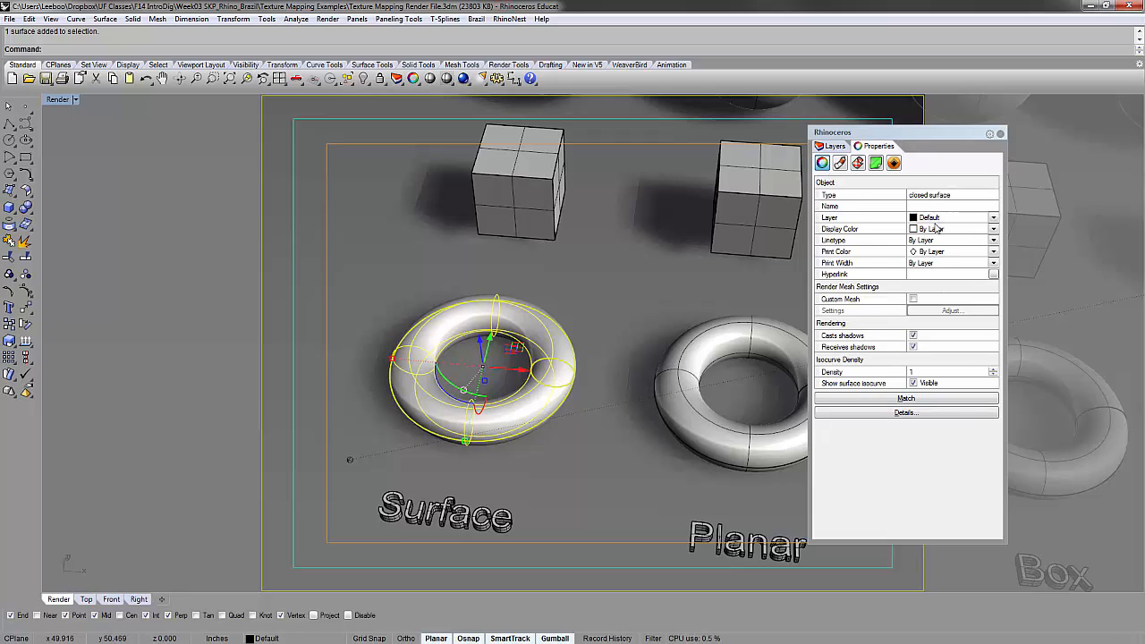
{"action": "left_click", "coordinate": [840, 163]}
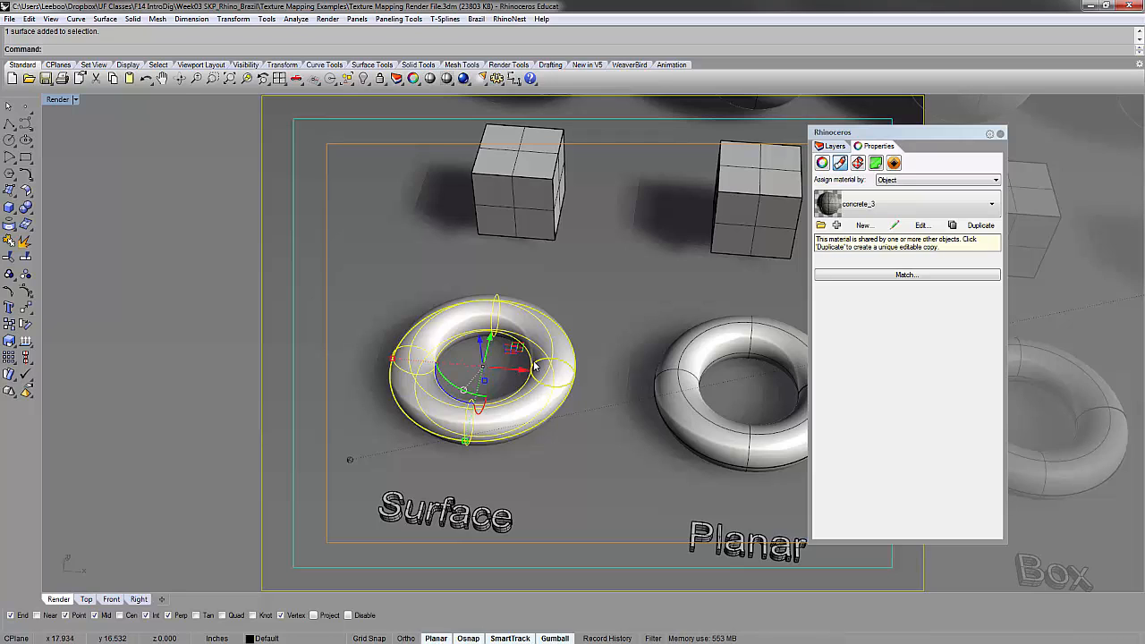
{"action": "left_click", "coordinate": [857, 163]}
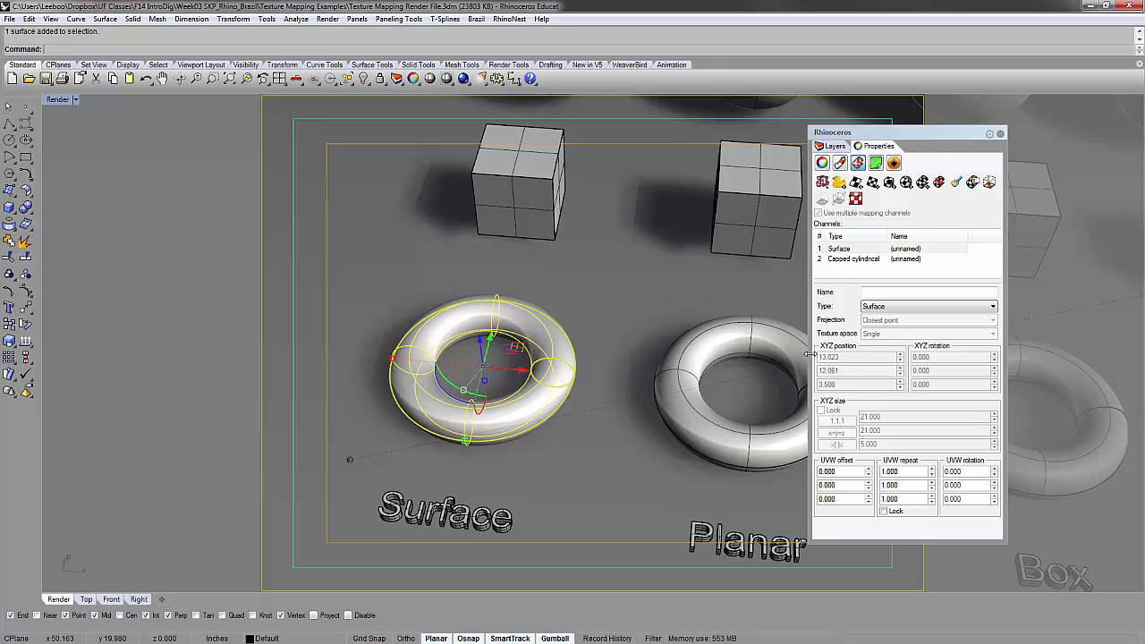
{"action": "left_click", "coordinate": [576, 4]}
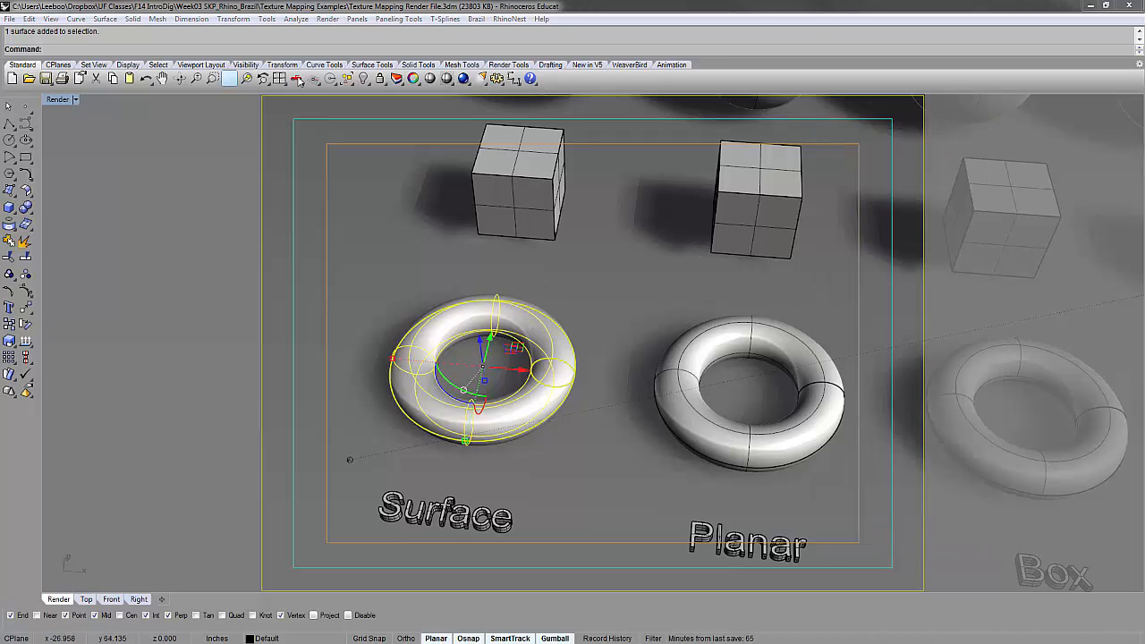
{"action": "left_click", "coordinate": [541, 7]}
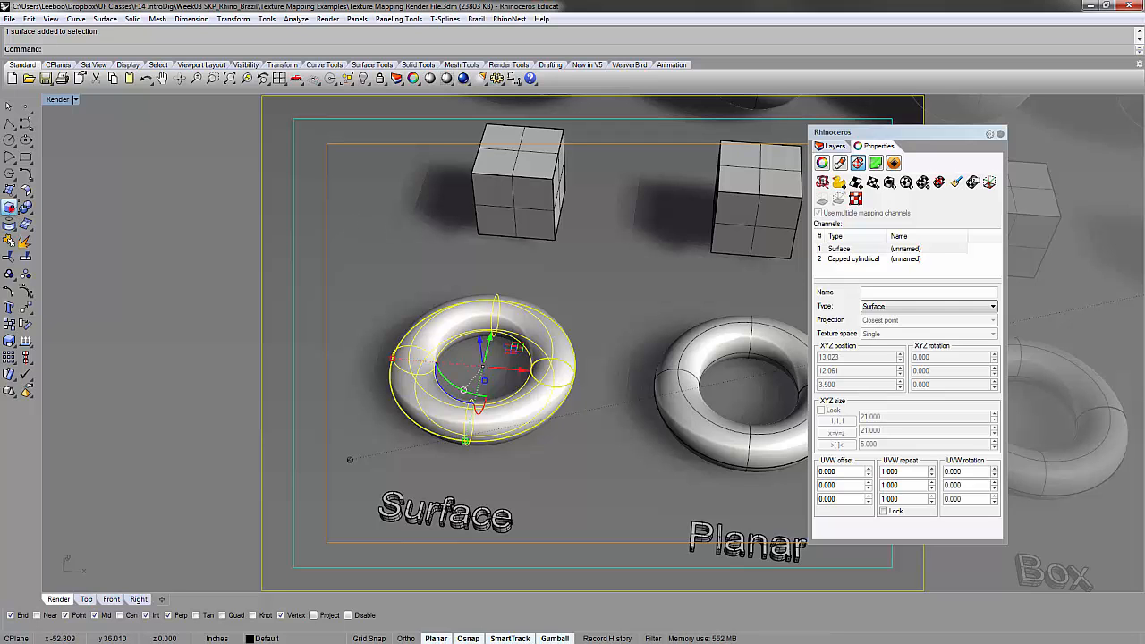
Step: Draw a solid box of similar size beside the cube in the Surface column
{"action": "left_click", "coordinate": [9, 207]}
{"action": "scroll", "coordinate": [407, 256], "scroll_direction": "down", "scroll_amount": 5}
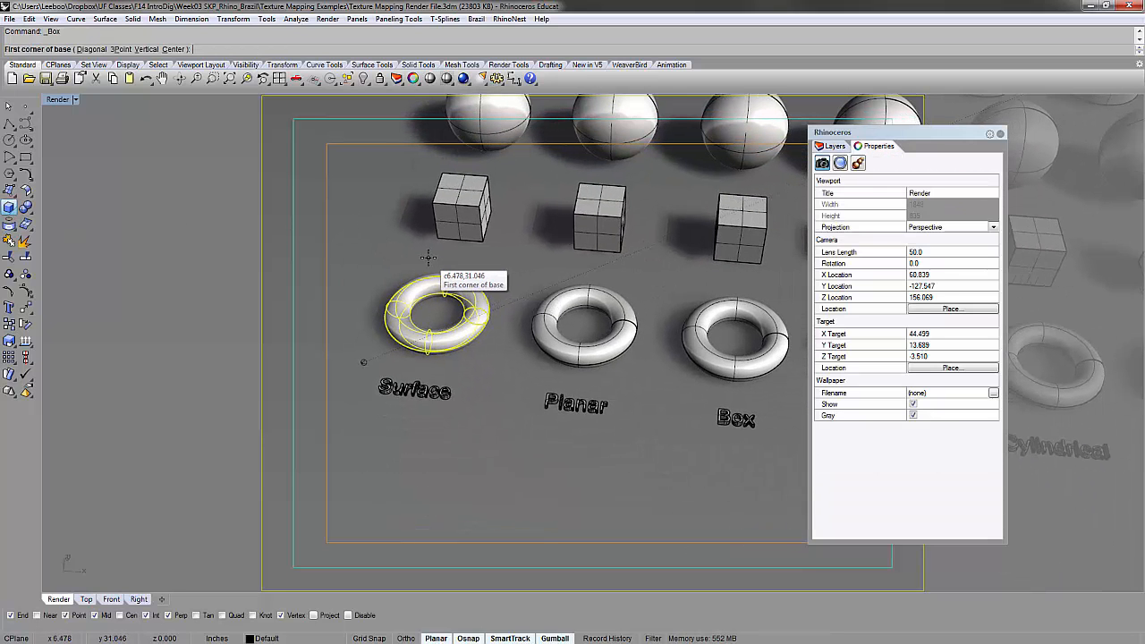
{"action": "scroll", "coordinate": [442, 258], "scroll_direction": "up", "scroll_amount": 4}
{"action": "left_click", "coordinate": [437, 290]}
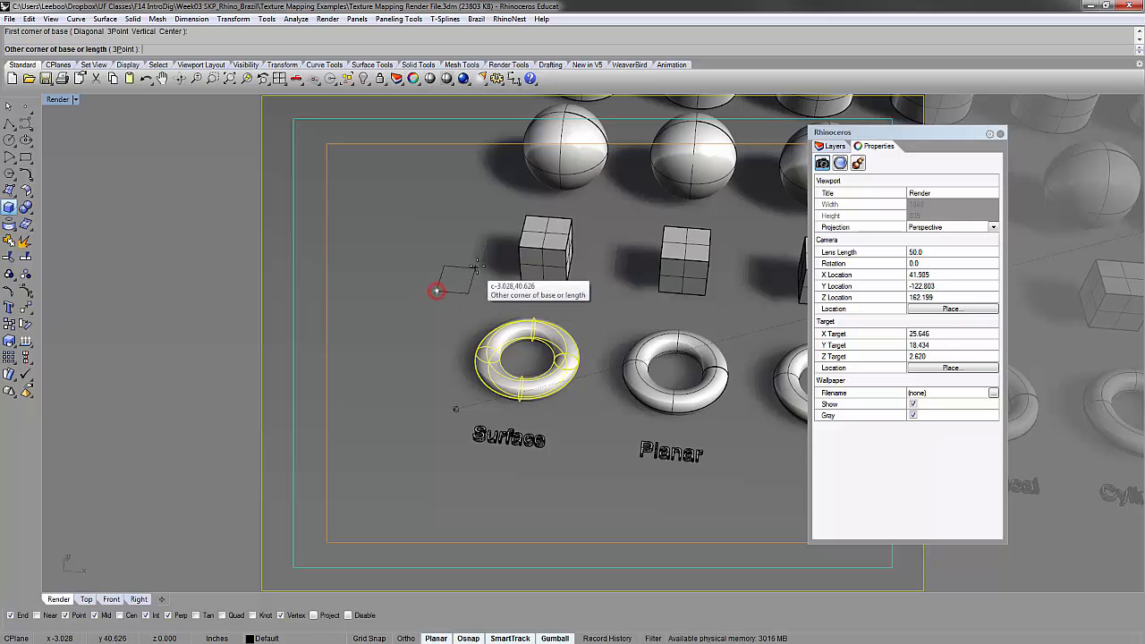
{"action": "left_click", "coordinate": [480, 263]}
{"action": "left_click", "coordinate": [458, 242]}
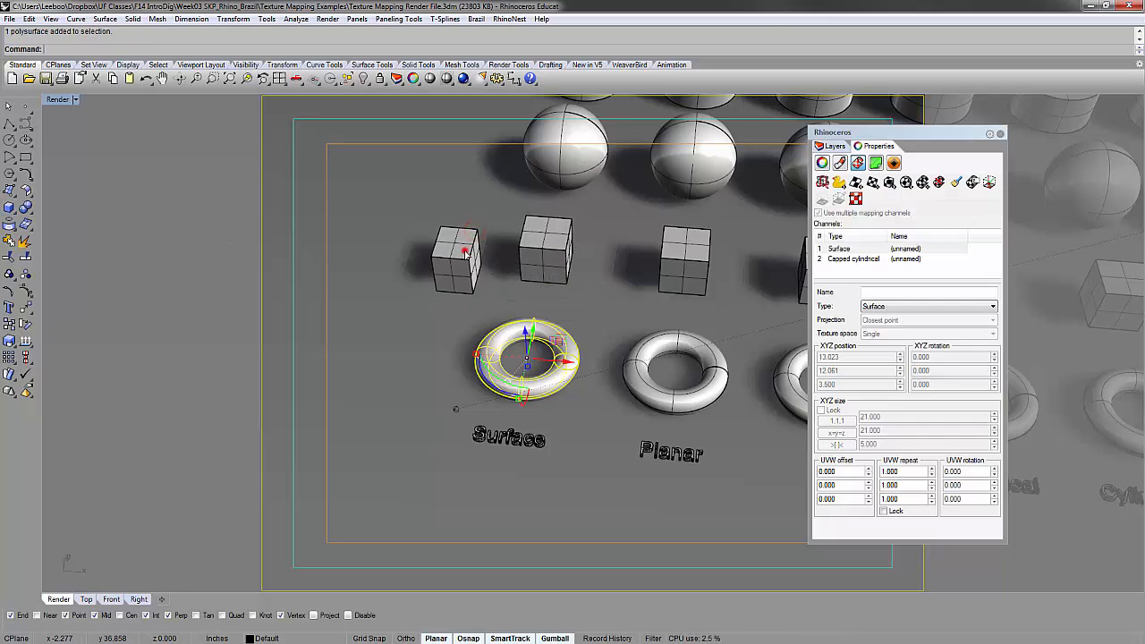
Step: Raise the new box slightly above the ground and keep it selected
{"action": "left_click", "coordinate": [458, 248]}
{"action": "left_click_drag", "start_coordinate": [459, 247], "coordinate": [456, 231]}
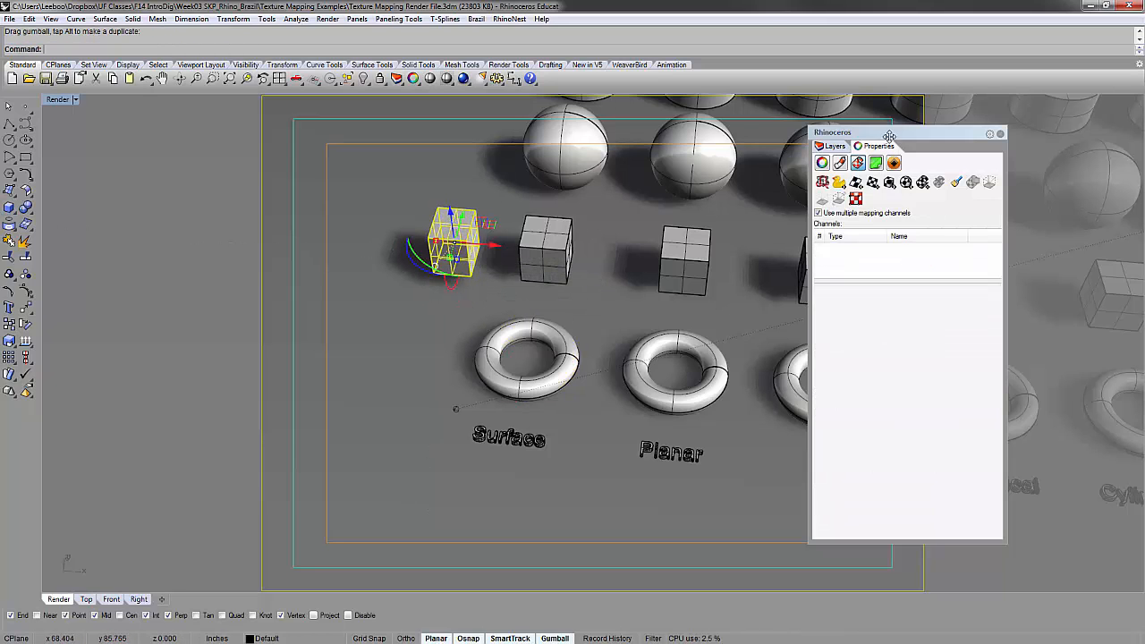
{"action": "left_click", "coordinate": [495, 200]}
{"action": "left_click", "coordinate": [464, 219]}
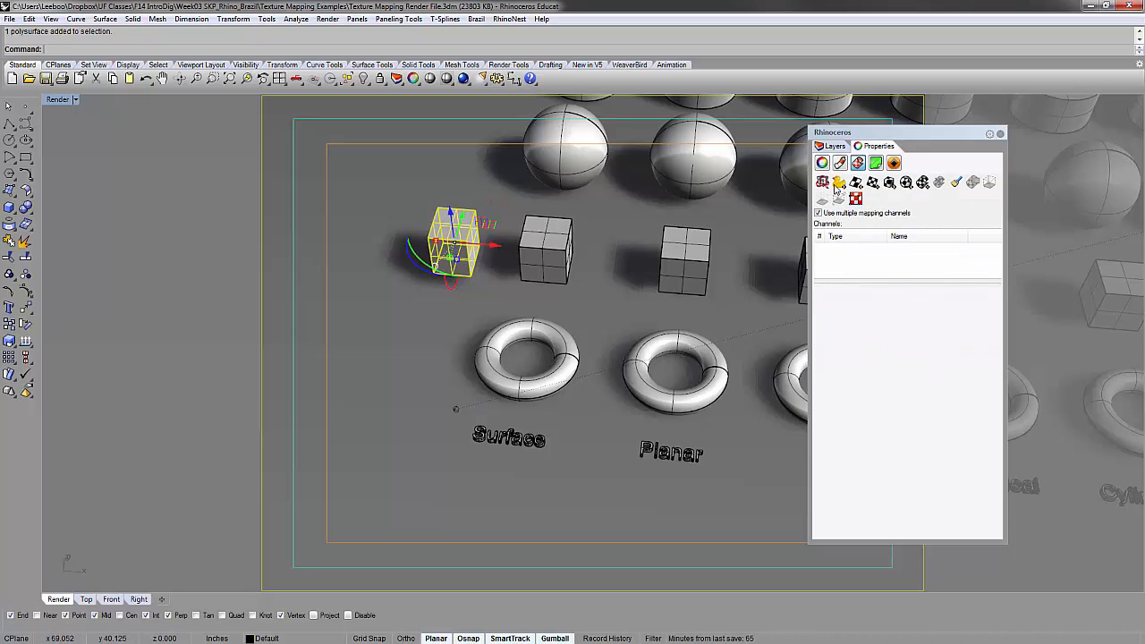
{"action": "scroll", "coordinate": [484, 251], "scroll_direction": "up", "scroll_amount": 5}
{"action": "right_click_drag", "start_coordinate": [485, 250], "coordinate": [539, 227], "text": "shift"}
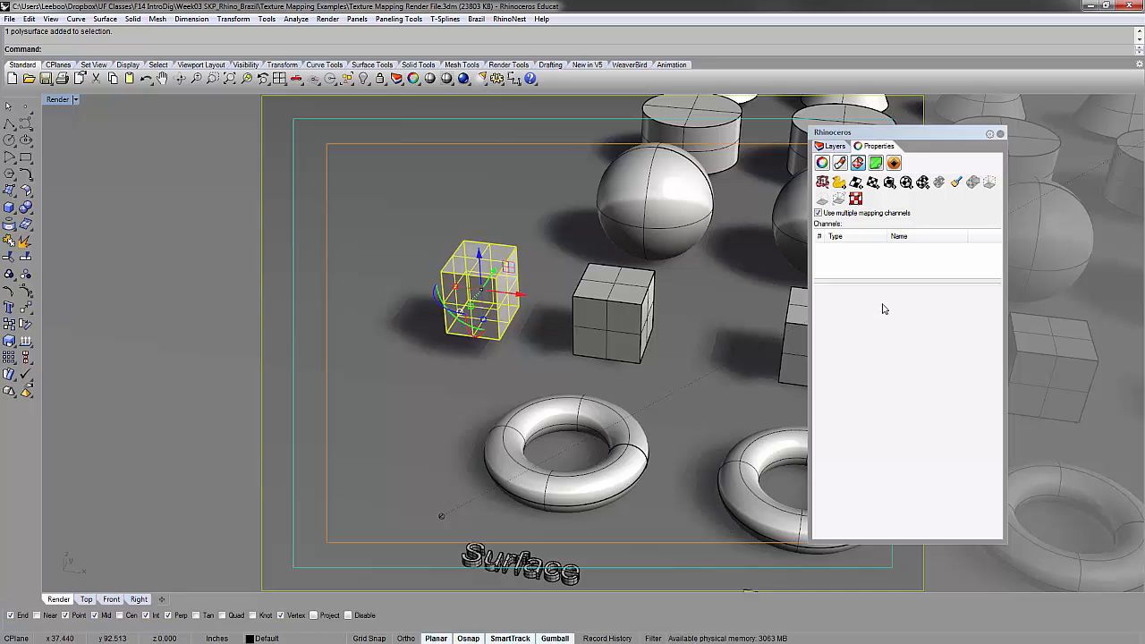
{"action": "right_click_drag", "start_coordinate": [703, 303], "coordinate": [649, 295], "text": "shift"}
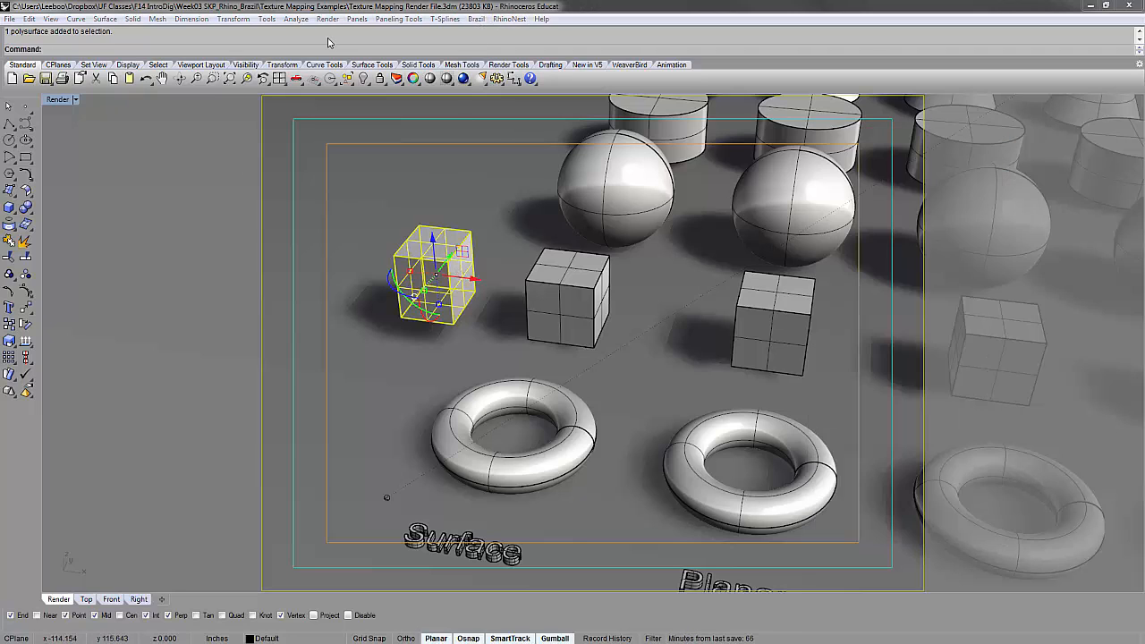
{"action": "left_click", "coordinate": [327, 42]}
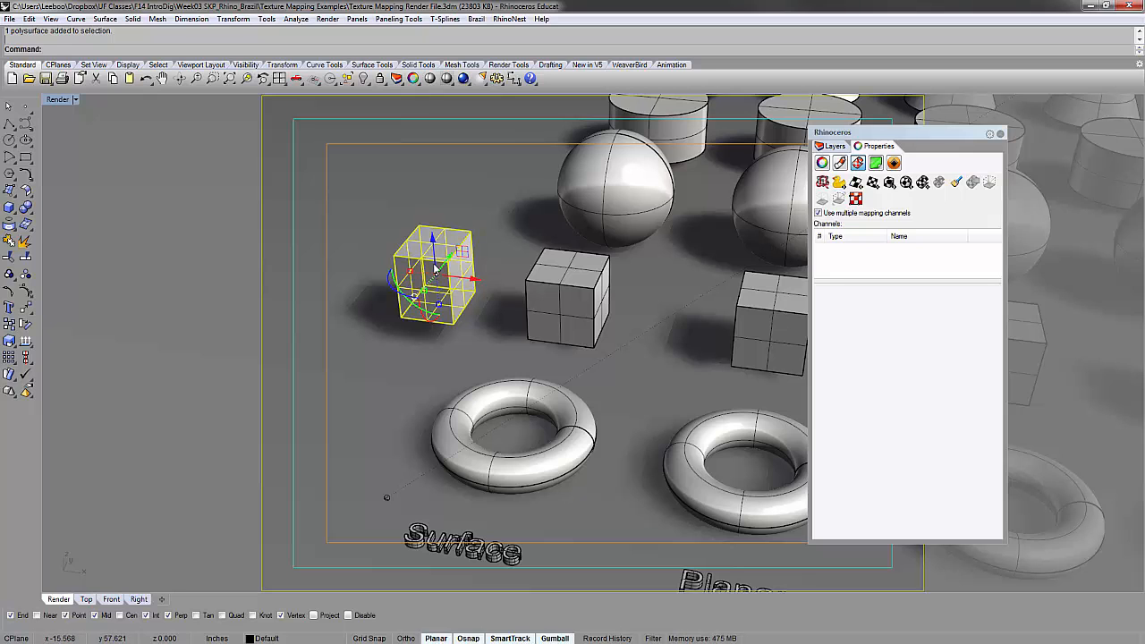
{"action": "right_click_drag", "start_coordinate": [448, 271], "coordinate": [476, 280], "text": "shift"}
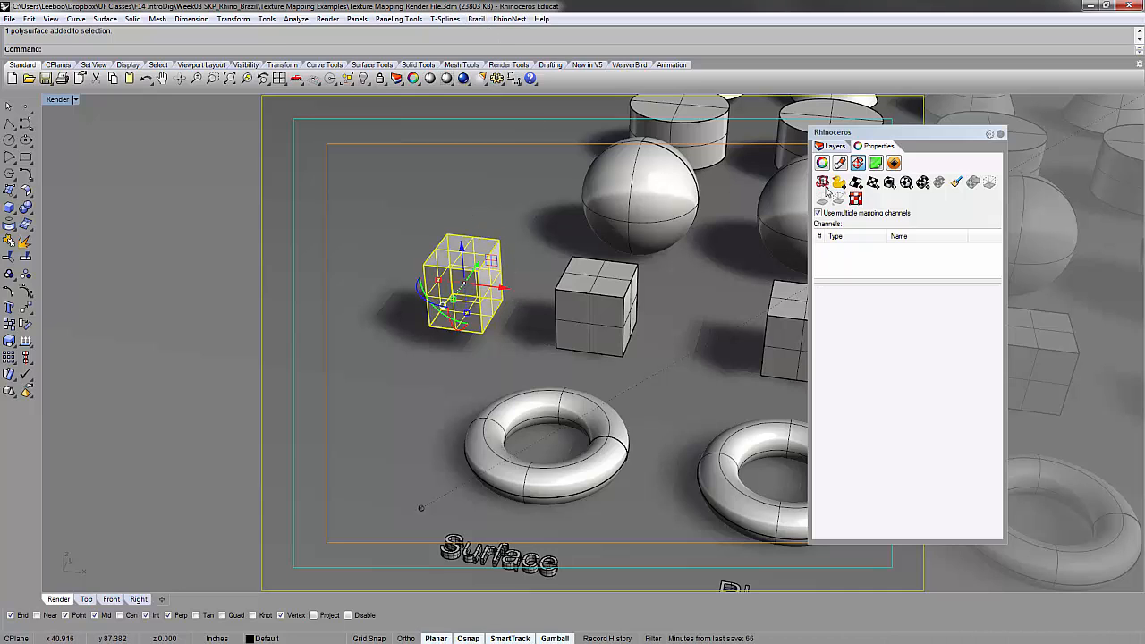
Step: Open the Brazil material editor, shrink its preview, and resize and reposition it so the selected box stays visible
{"action": "left_click", "coordinate": [478, 18]}
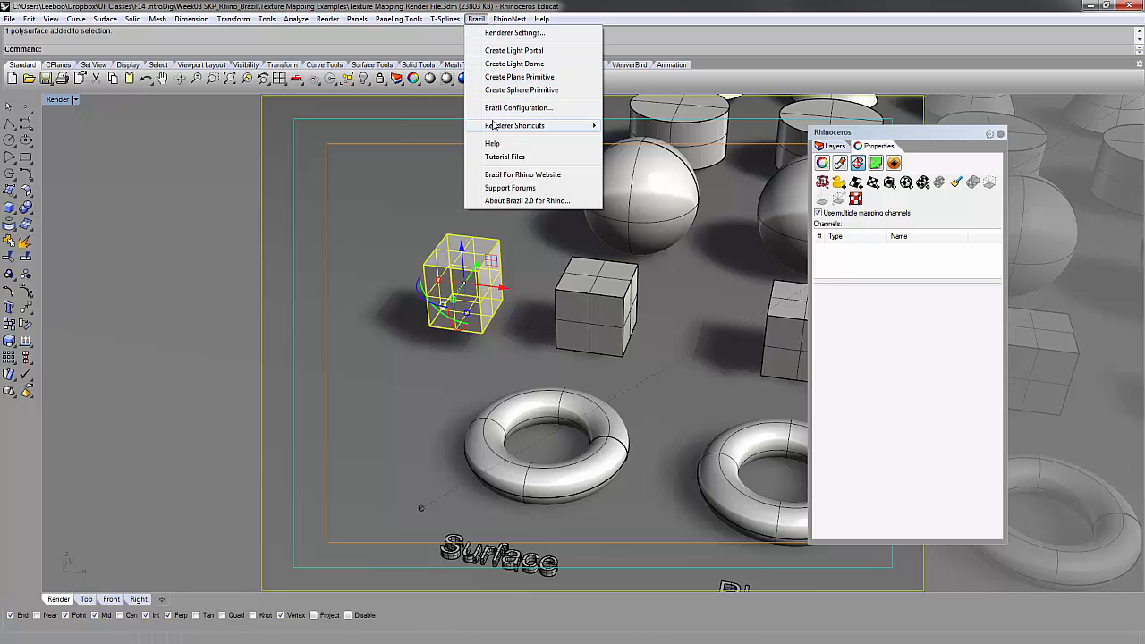
{"action": "mouse_move", "coordinate": [492, 125]}
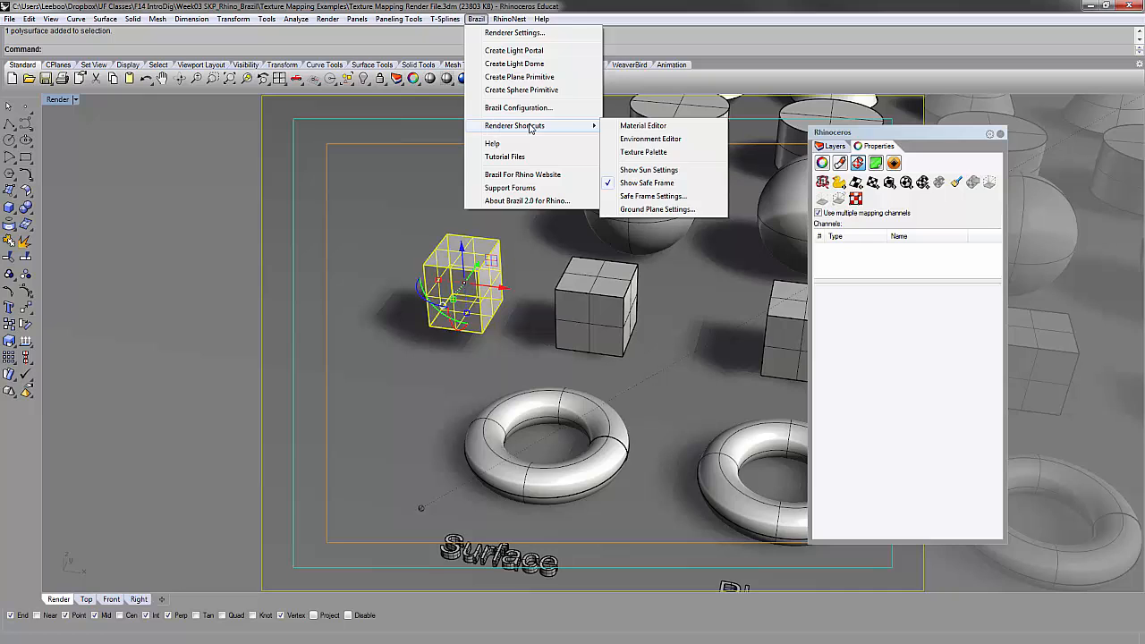
{"action": "left_click", "coordinate": [644, 125]}
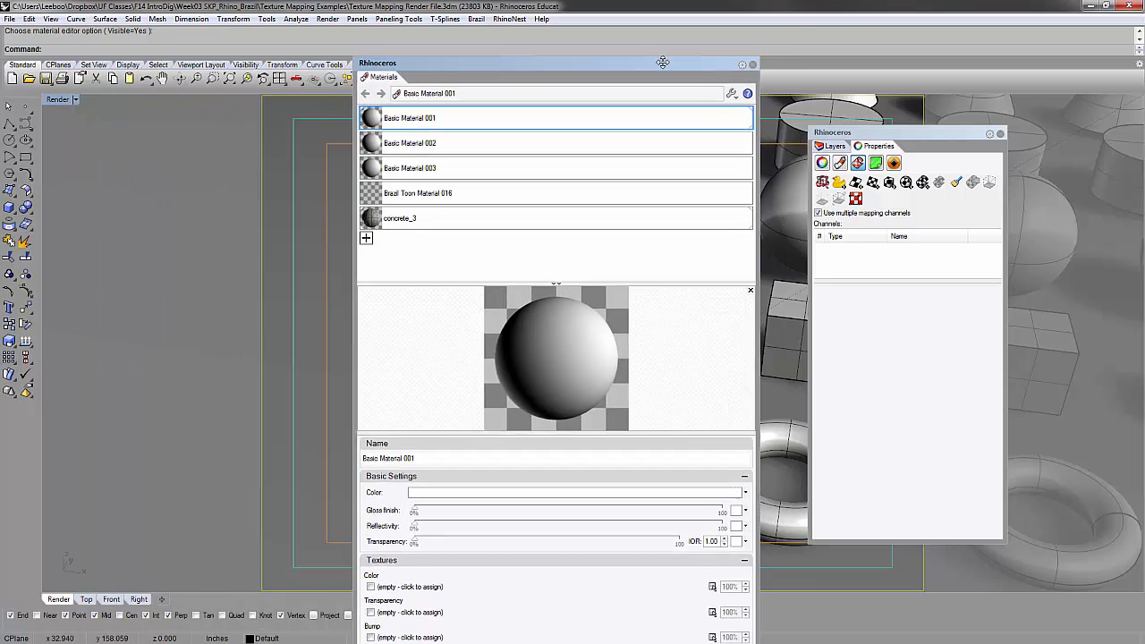
{"action": "left_click_drag", "start_coordinate": [666, 56], "coordinate": [653, 134]}
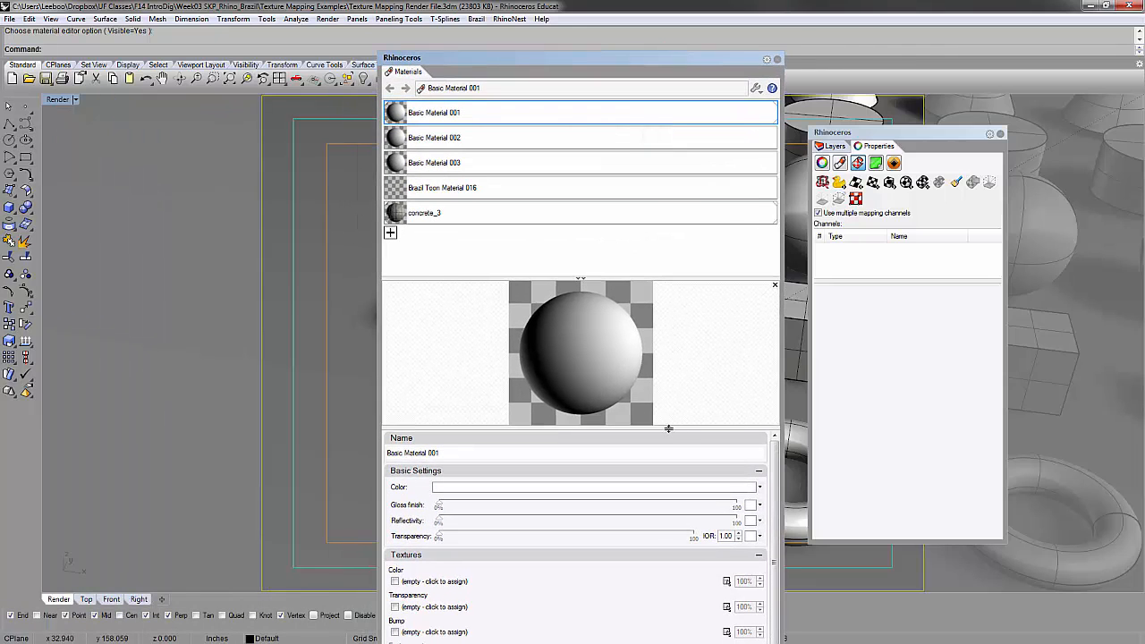
{"action": "left_click_drag", "start_coordinate": [668, 428], "coordinate": [670, 421]}
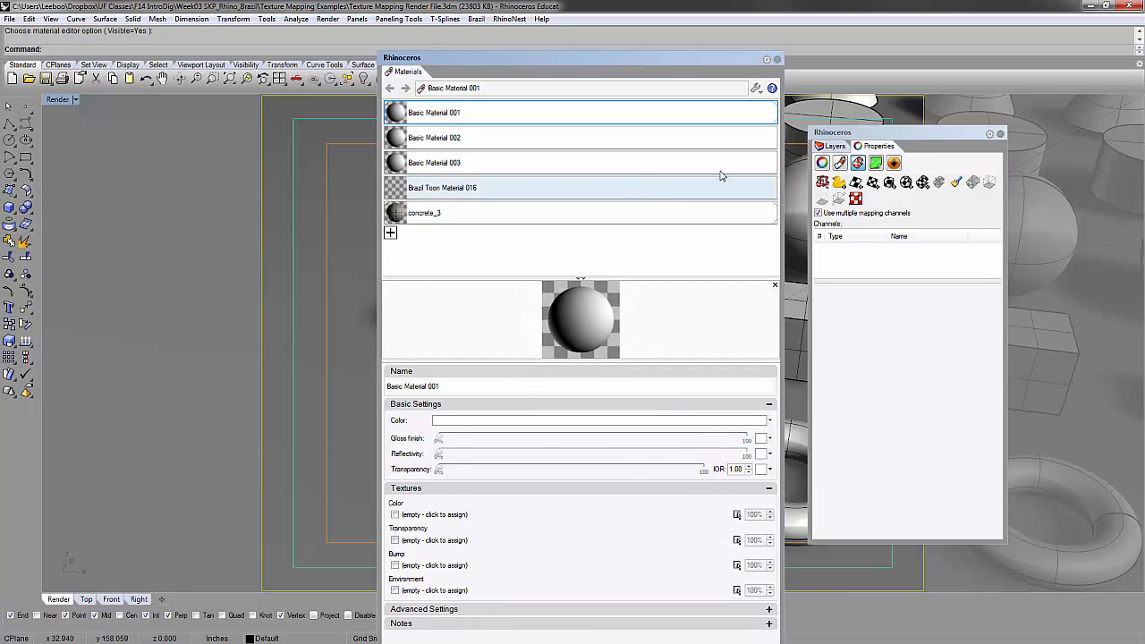
{"action": "left_click_drag", "start_coordinate": [780, 179], "coordinate": [654, 179]}
{"action": "left_click_drag", "start_coordinate": [541, 56], "coordinate": [769, 15]}
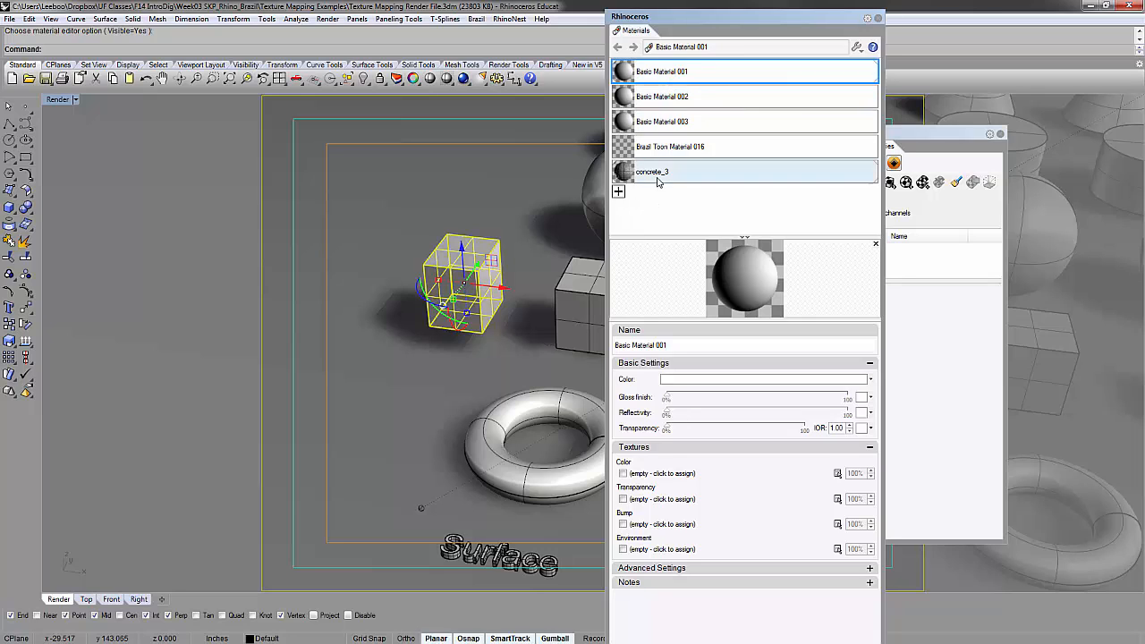
Step: Inspect the settings of Brazil Toon Material 016 and concrete_3 in the material list
{"action": "left_click", "coordinate": [663, 149]}
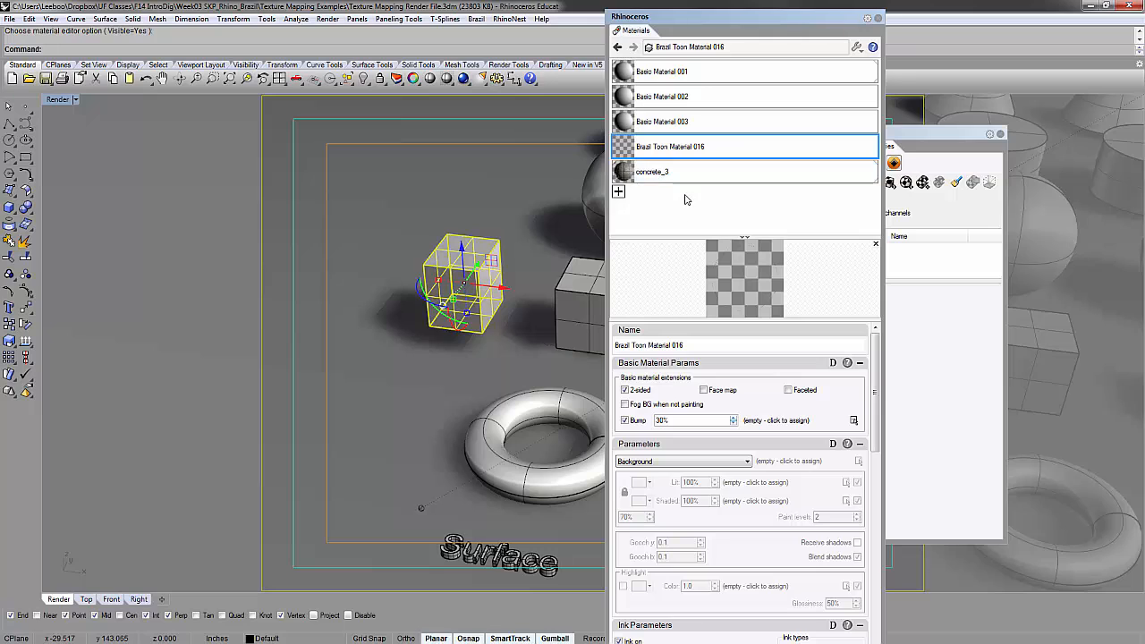
{"action": "left_click", "coordinate": [684, 176]}
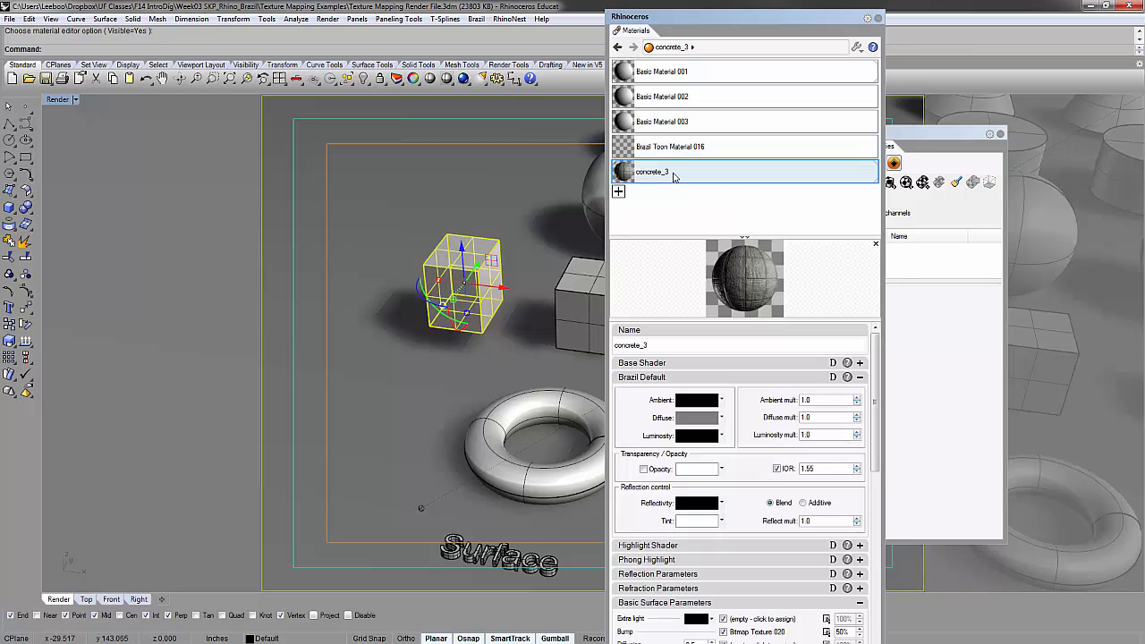
{"action": "left_click", "coordinate": [640, 206]}
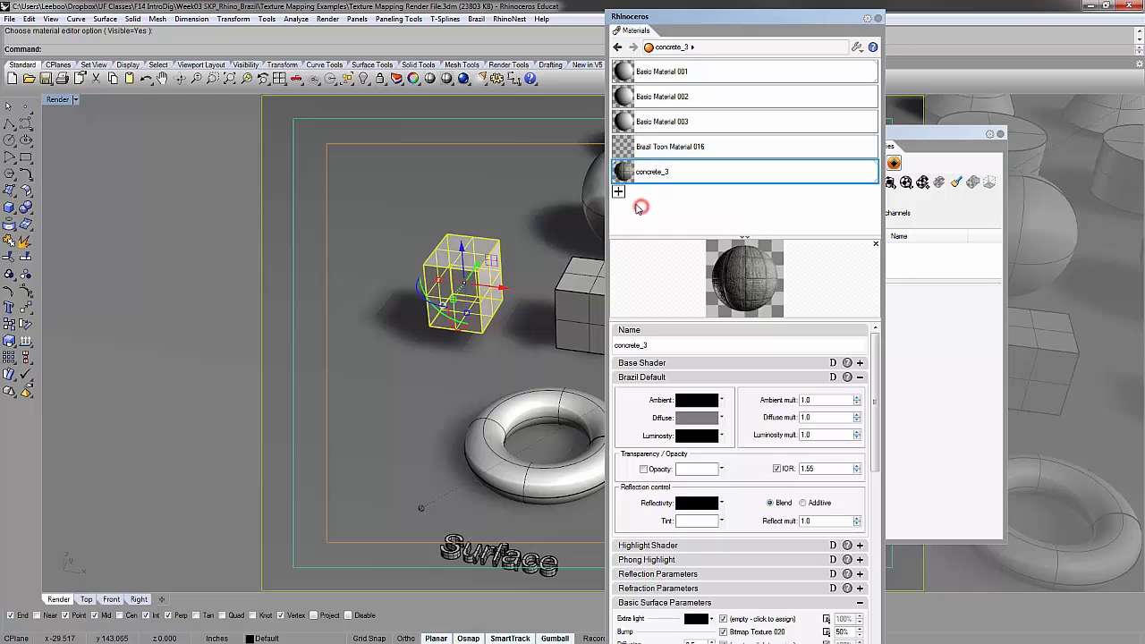
Step: Deselect the box and create a new Brazil Advanced Material from scratch
{"action": "left_click", "coordinate": [457, 222]}
{"action": "left_click", "coordinate": [704, 208]}
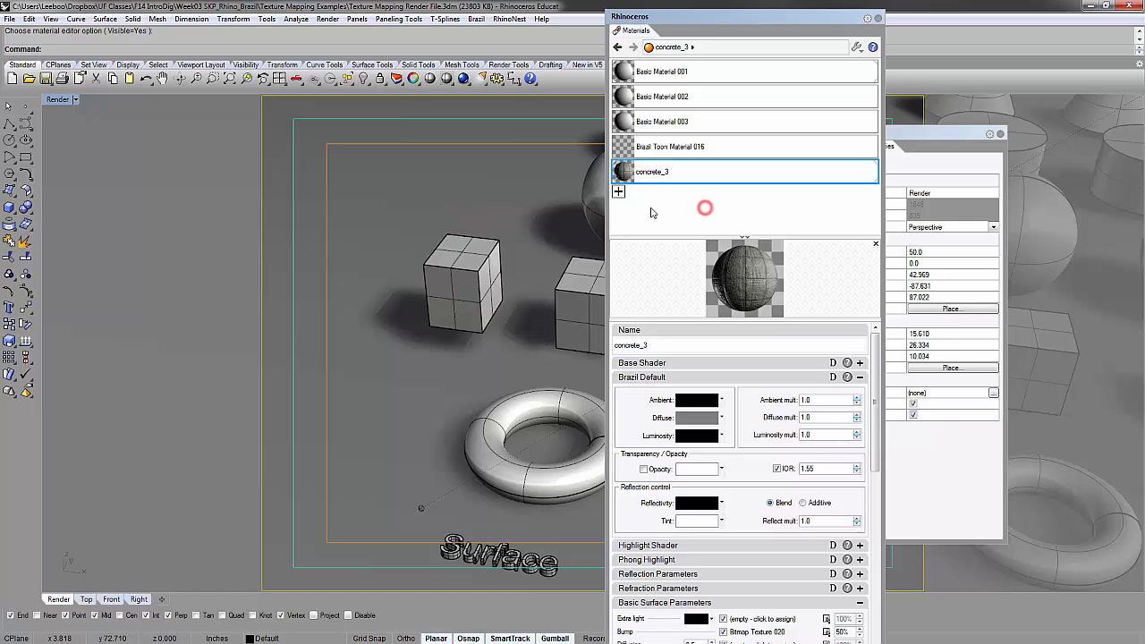
{"action": "left_click", "coordinate": [618, 191]}
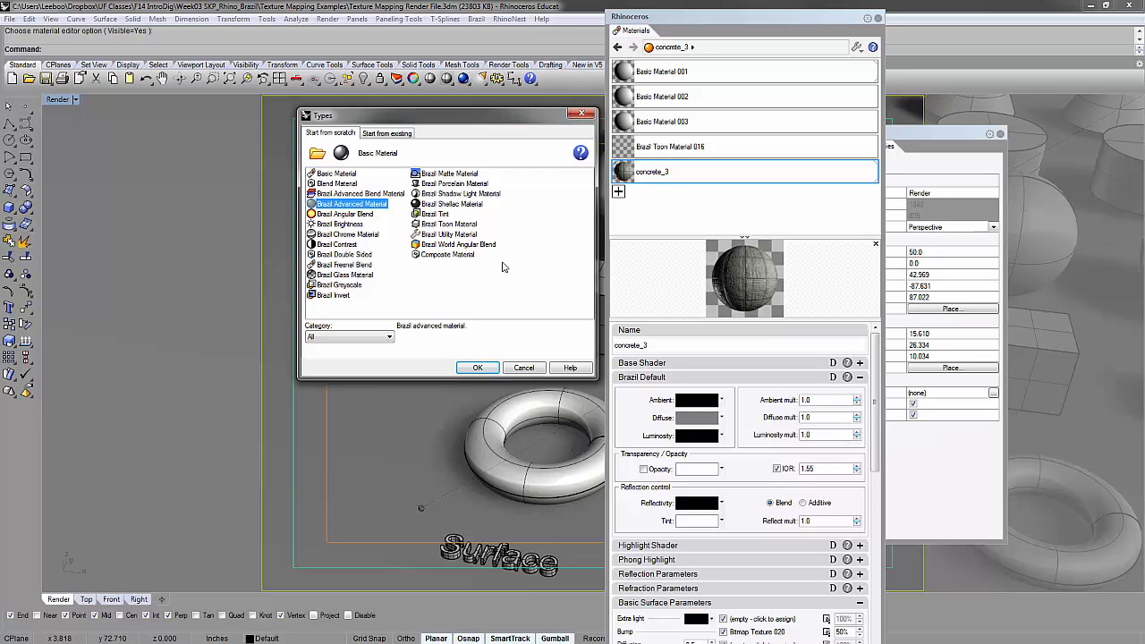
{"action": "left_click", "coordinate": [327, 214]}
{"action": "left_click", "coordinate": [327, 205]}
{"action": "left_click", "coordinate": [478, 368]}
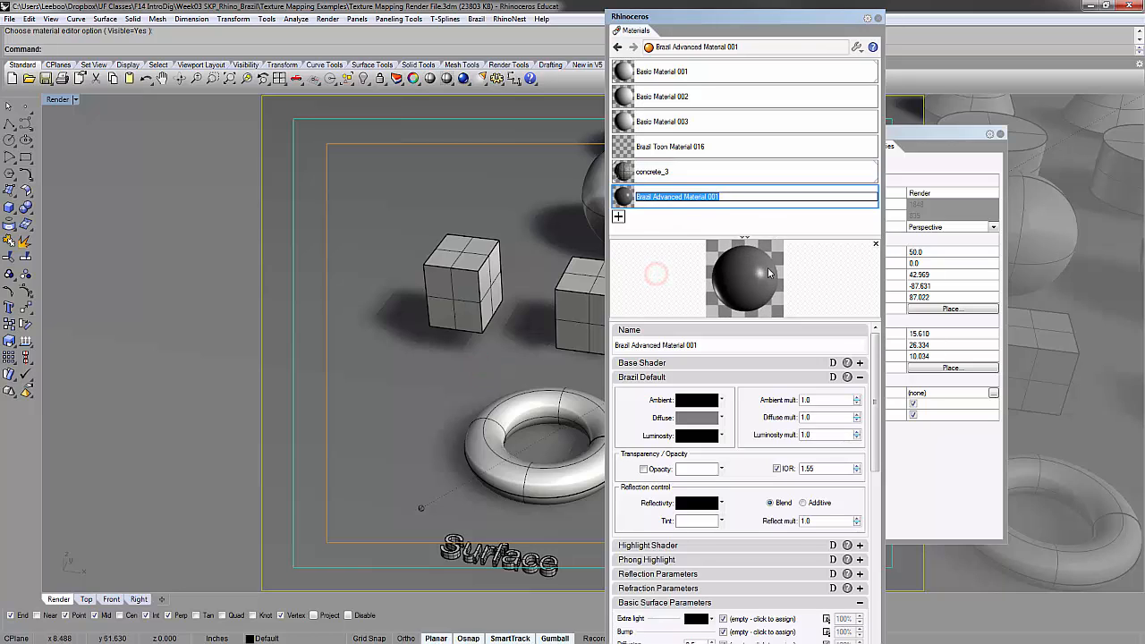
Step: Enlarge the material preview and compare Basic Material 002 with the new Brazil Advanced Material 001
{"action": "left_click", "coordinate": [742, 280]}
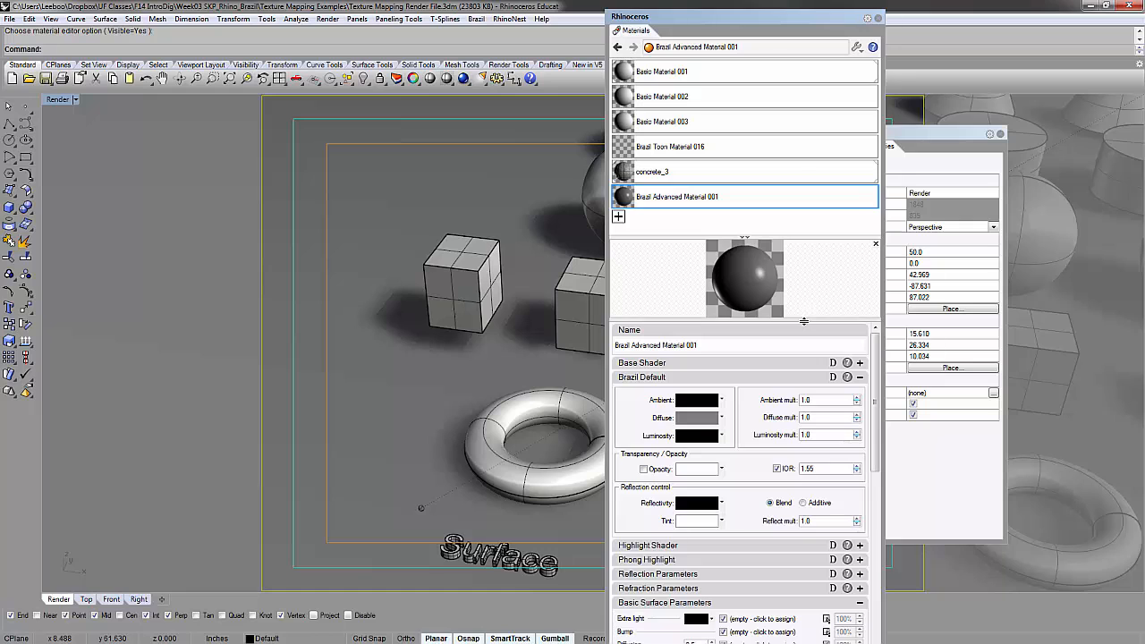
{"action": "left_click_drag", "start_coordinate": [803, 320], "coordinate": [808, 372]}
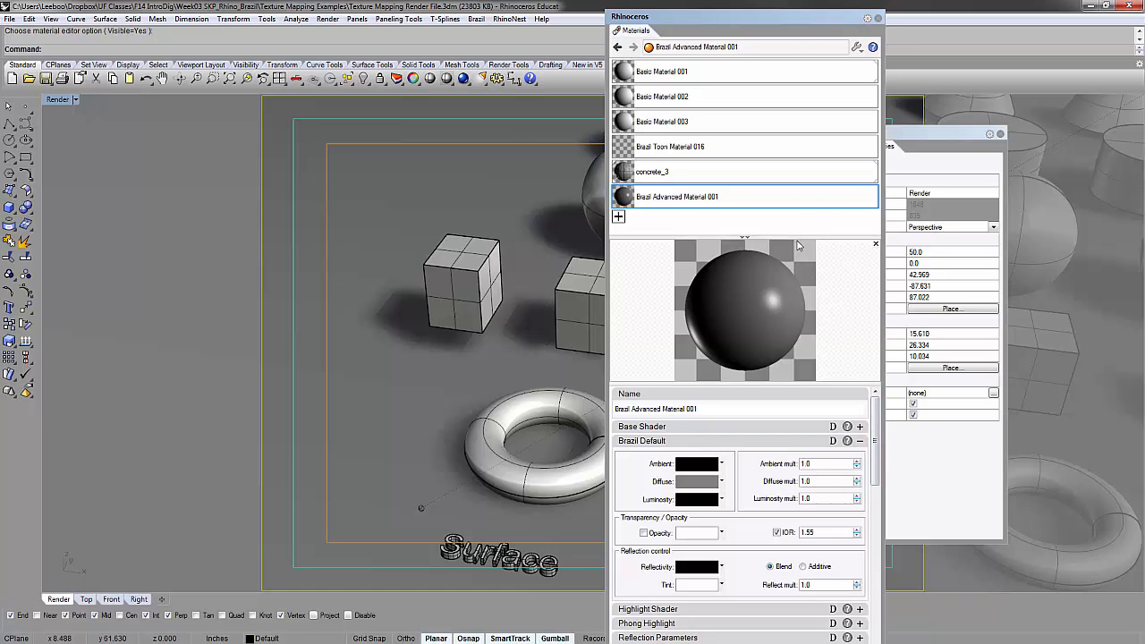
{"action": "left_click", "coordinate": [723, 93]}
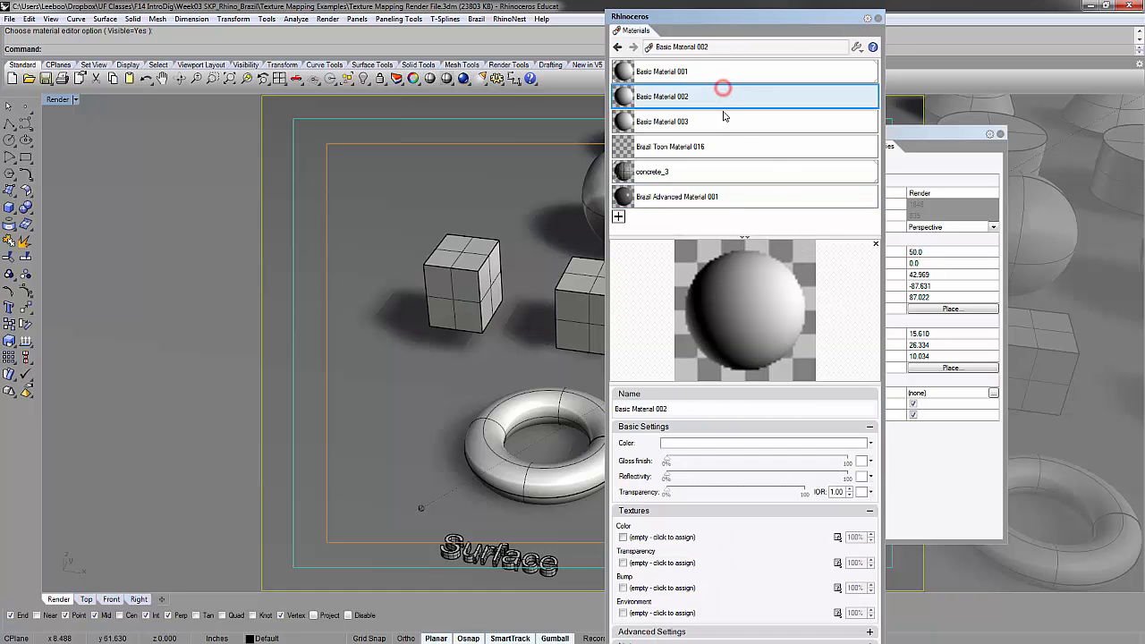
{"action": "left_click", "coordinate": [746, 192]}
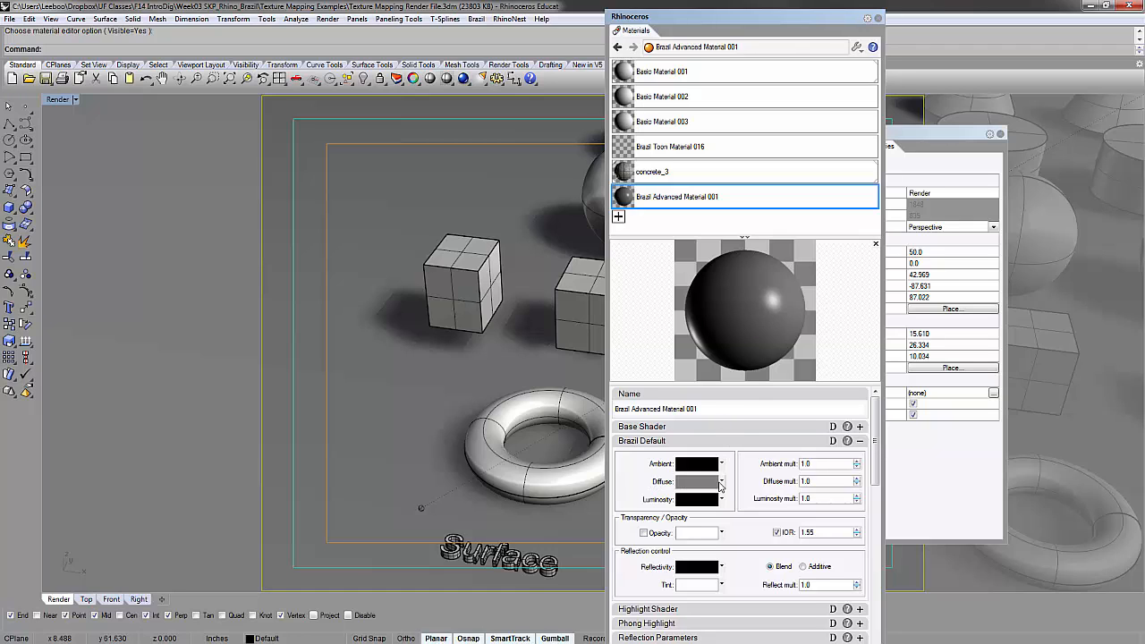
Step: Set the diffuse color of Brazil Advanced Material 001 to DarkGreen
{"action": "left_click", "coordinate": [697, 481]}
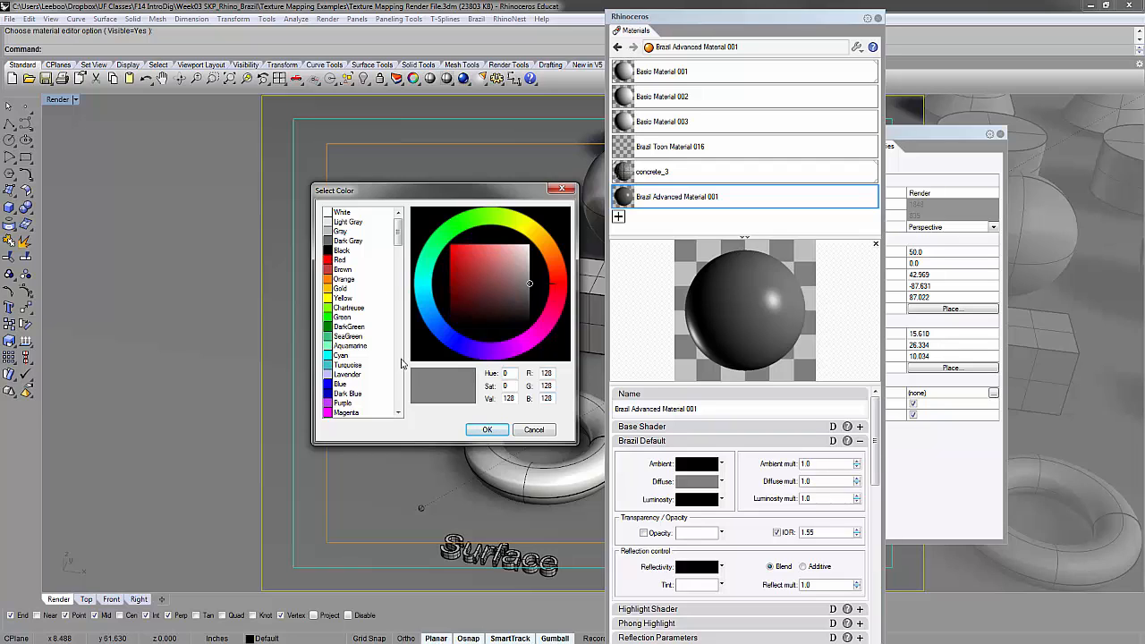
{"action": "left_click", "coordinate": [352, 327]}
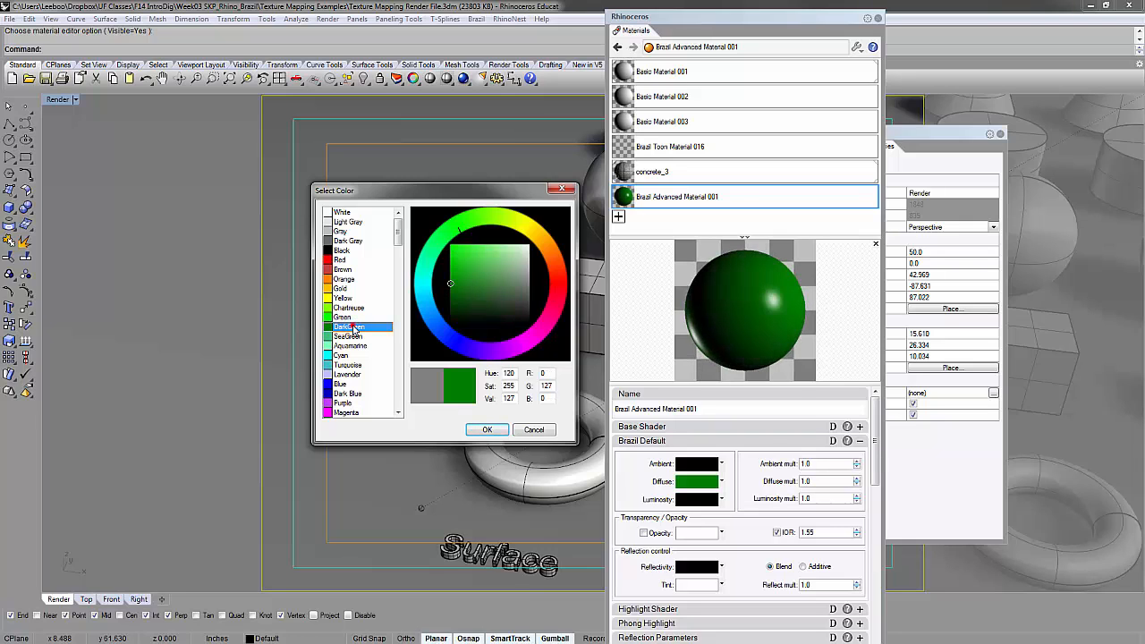
{"action": "double_click", "coordinate": [353, 326]}
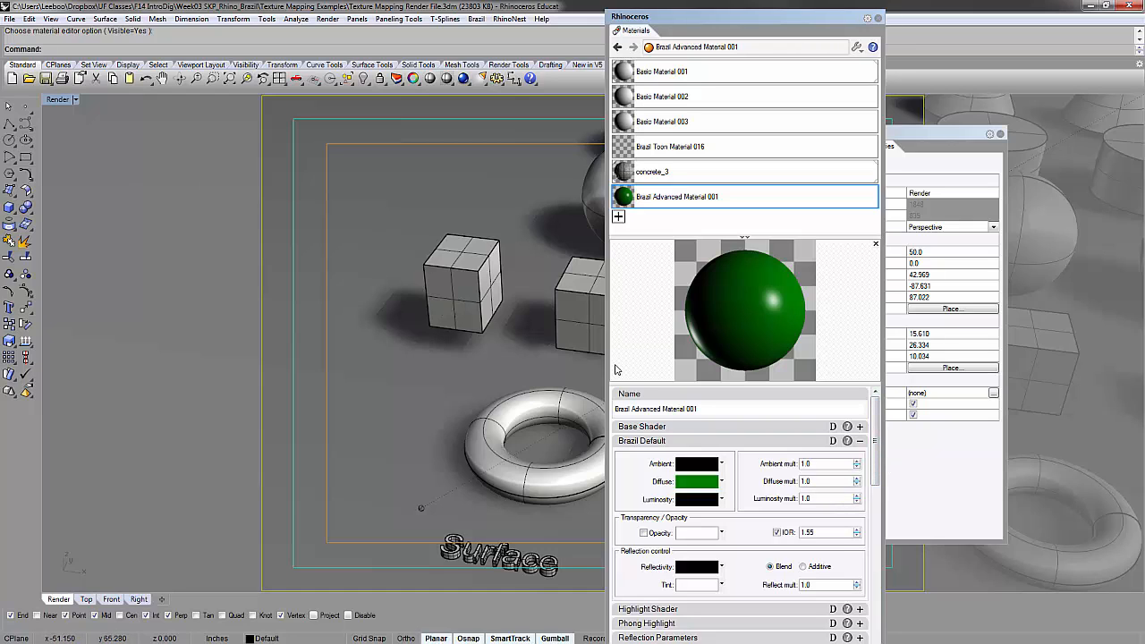
Step: Review the green material's parameter sections, including Base Shader, Brazil Default and Basic Surface Parameters
{"action": "left_click_drag", "start_coordinate": [878, 460], "coordinate": [876, 551]}
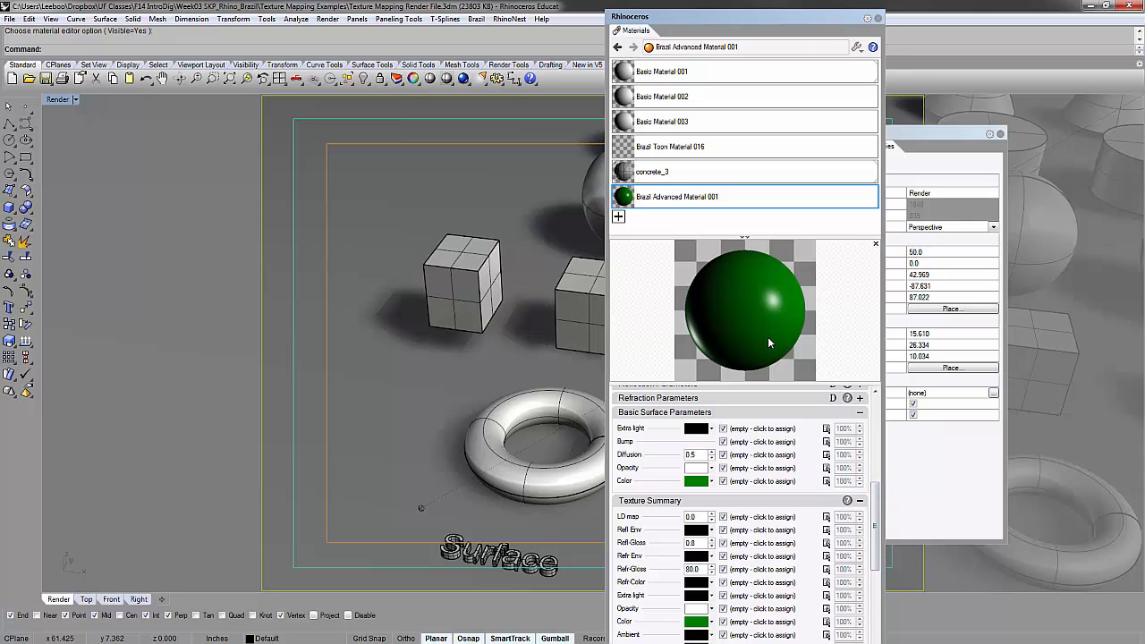
{"action": "left_click_drag", "start_coordinate": [875, 493], "coordinate": [875, 467]}
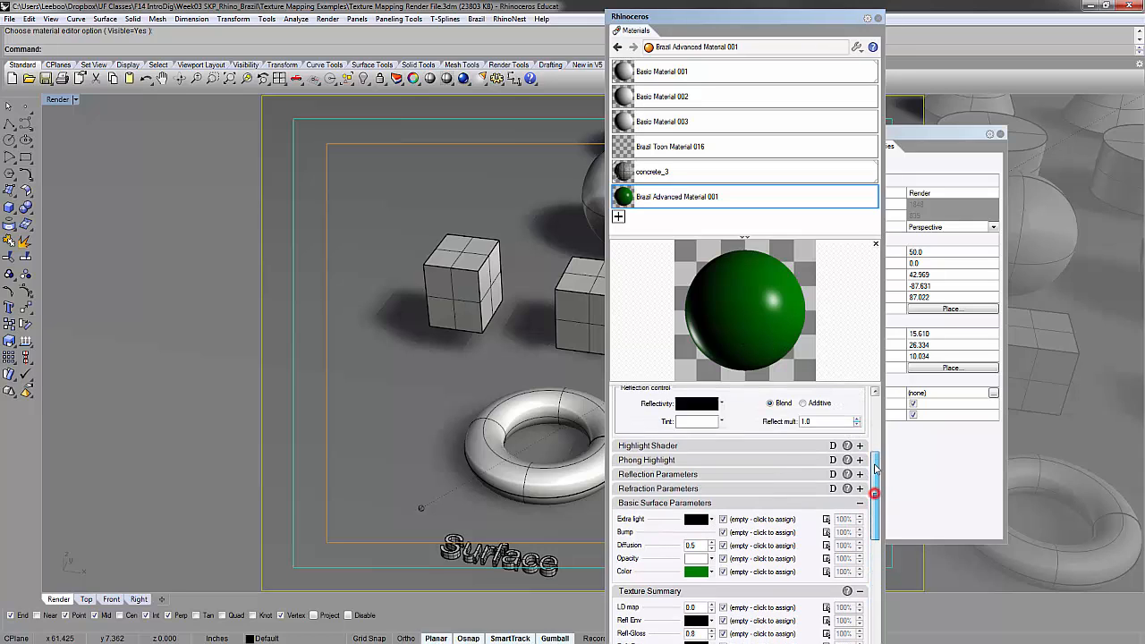
{"action": "scroll", "coordinate": [742, 447], "scroll_direction": "up", "scroll_amount": 5}
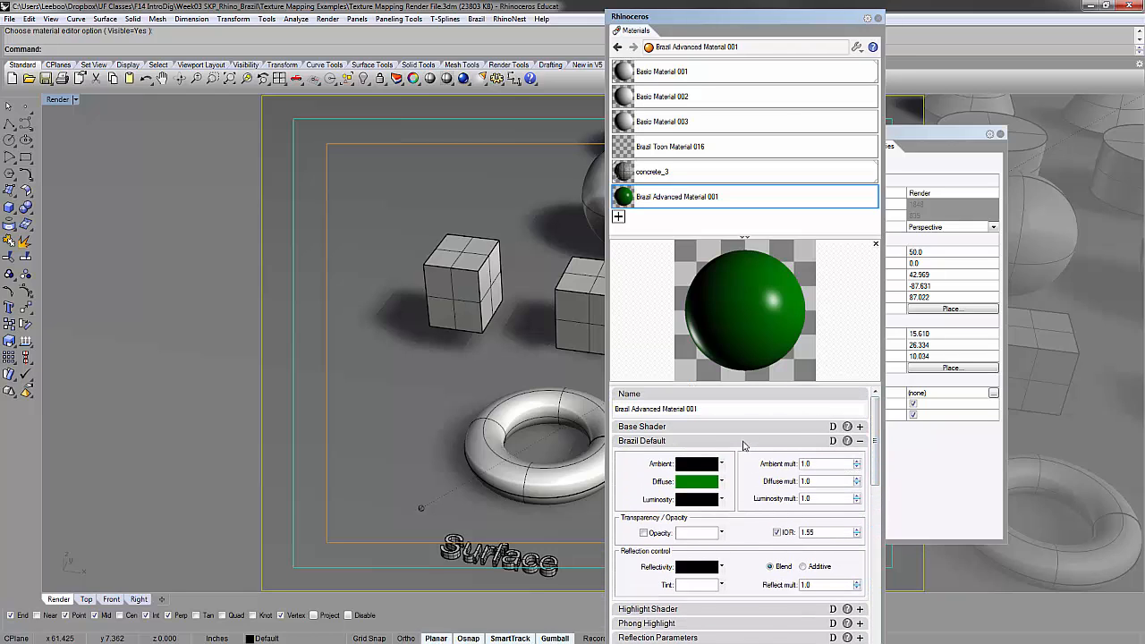
{"action": "left_click", "coordinate": [743, 441]}
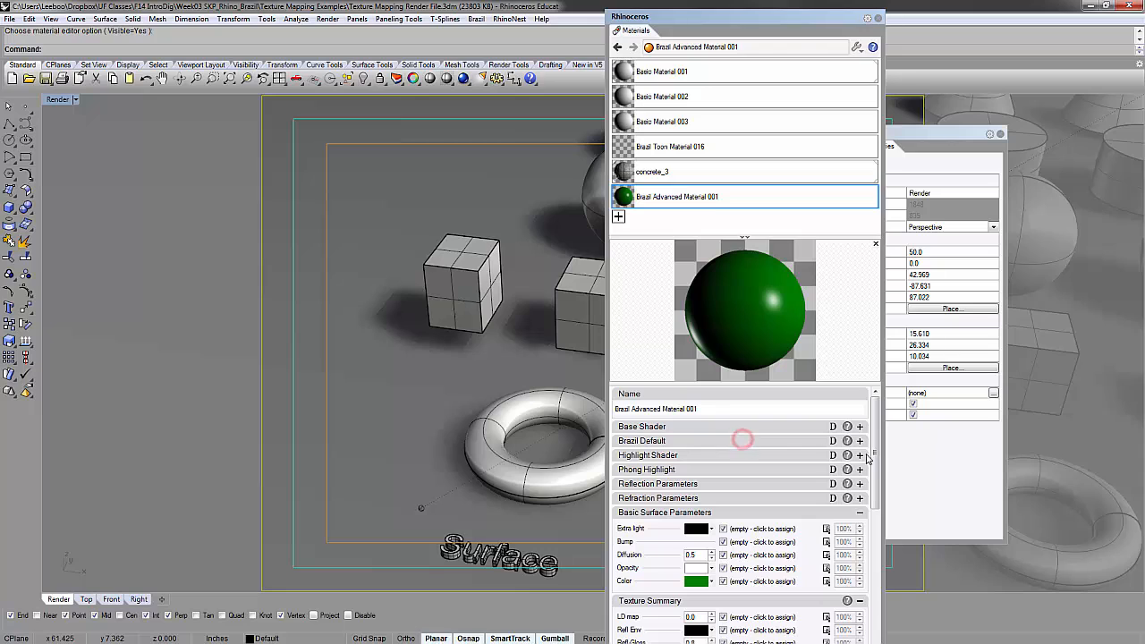
{"action": "left_click", "coordinate": [715, 427]}
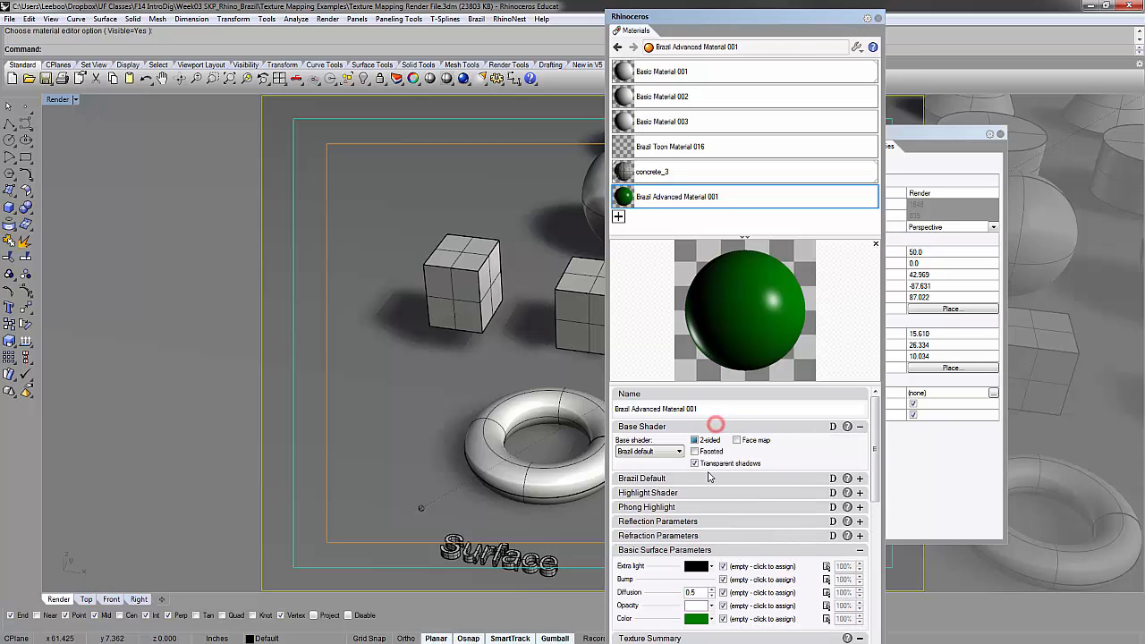
{"action": "left_click", "coordinate": [725, 426]}
{"action": "left_click", "coordinate": [712, 441]}
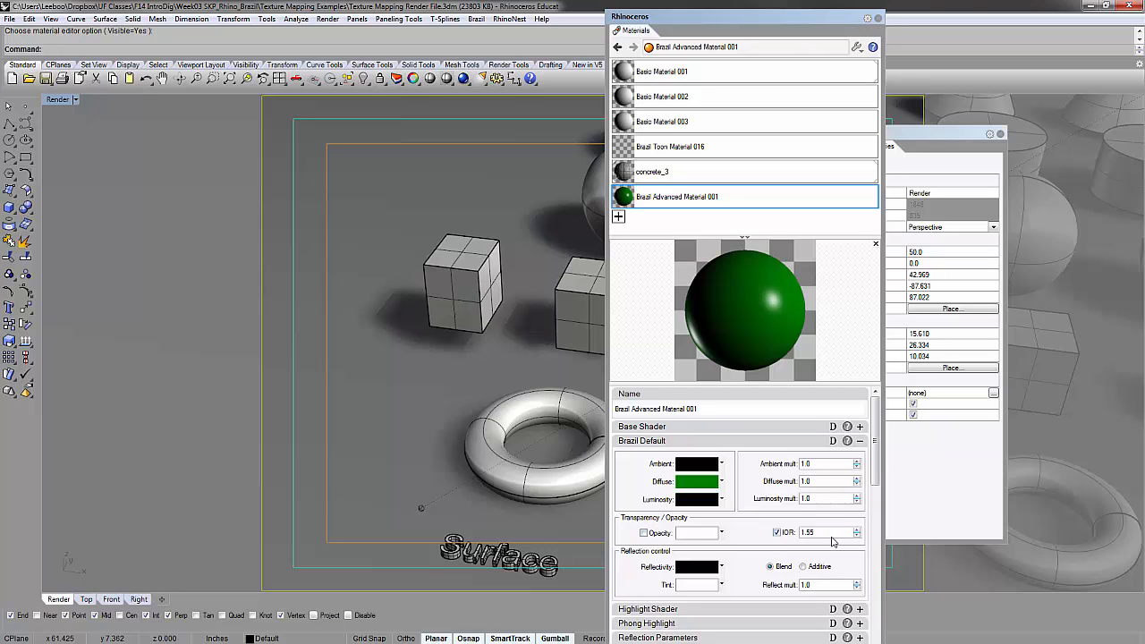
Step: Try transparency on the green material, turn it back off, and inspect the Texture Summary channels
{"action": "left_click", "coordinate": [655, 533]}
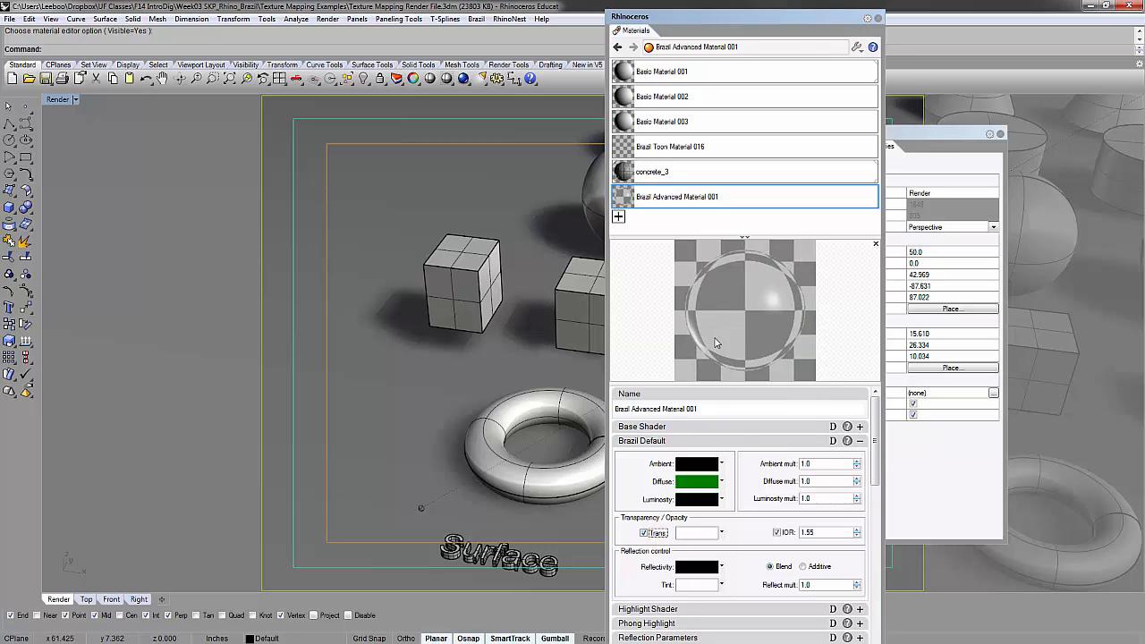
{"action": "left_click", "coordinate": [658, 535]}
{"action": "left_click_drag", "start_coordinate": [874, 431], "coordinate": [870, 540]}
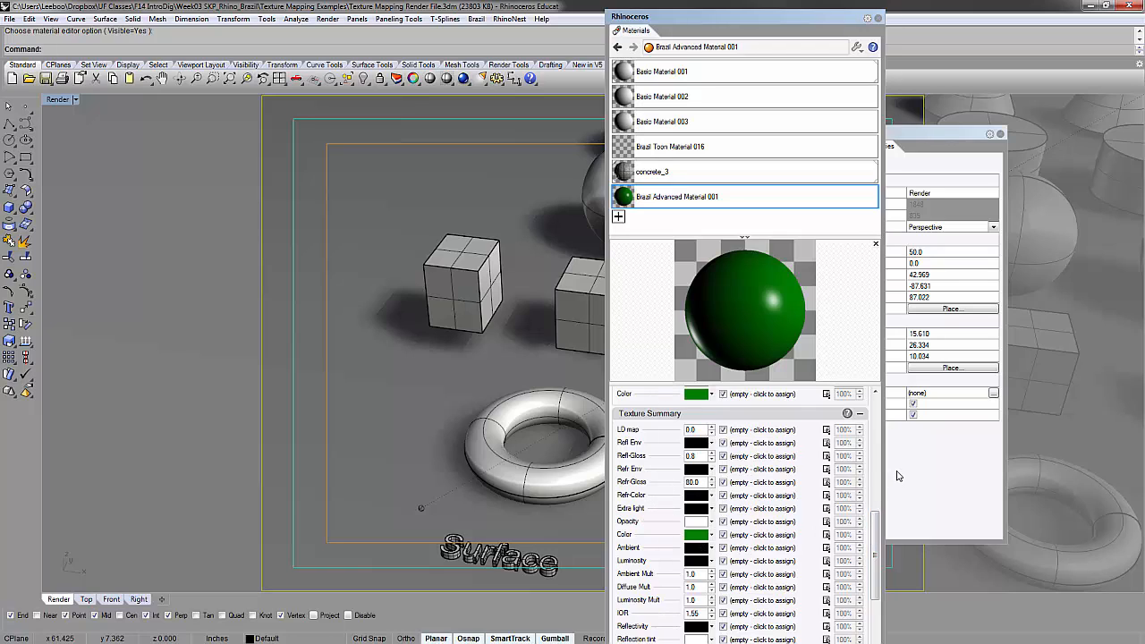
{"action": "mouse_move", "coordinate": [874, 520]}
{"action": "left_mouse_down"}
{"action": "mouse_move", "coordinate": [872, 581]}
{"action": "mouse_move", "coordinate": [871, 517]}
{"action": "left_mouse_up"}
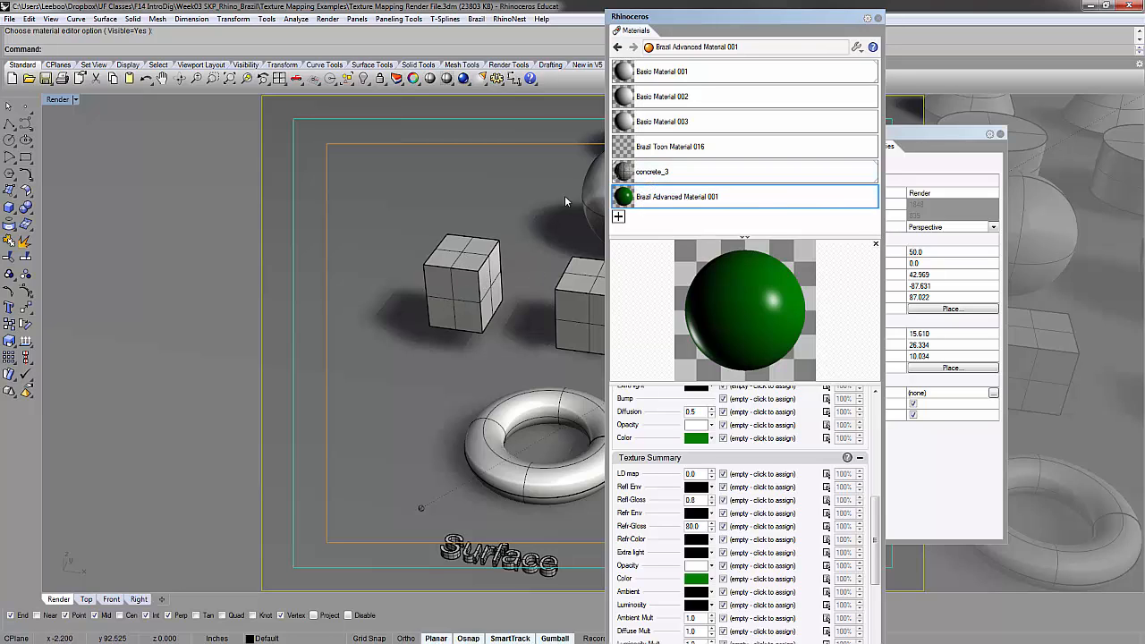
Step: Assign Brazil Advanced Material 001 to the new box as the selected object
{"action": "left_click", "coordinate": [459, 280]}
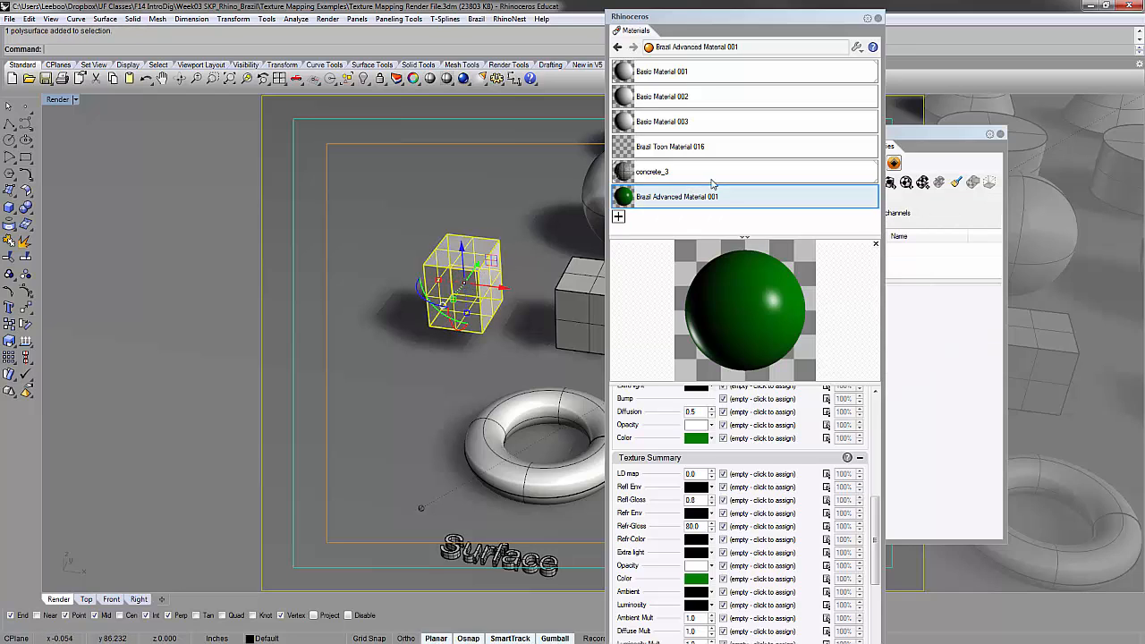
{"action": "right_click", "coordinate": [669, 199]}
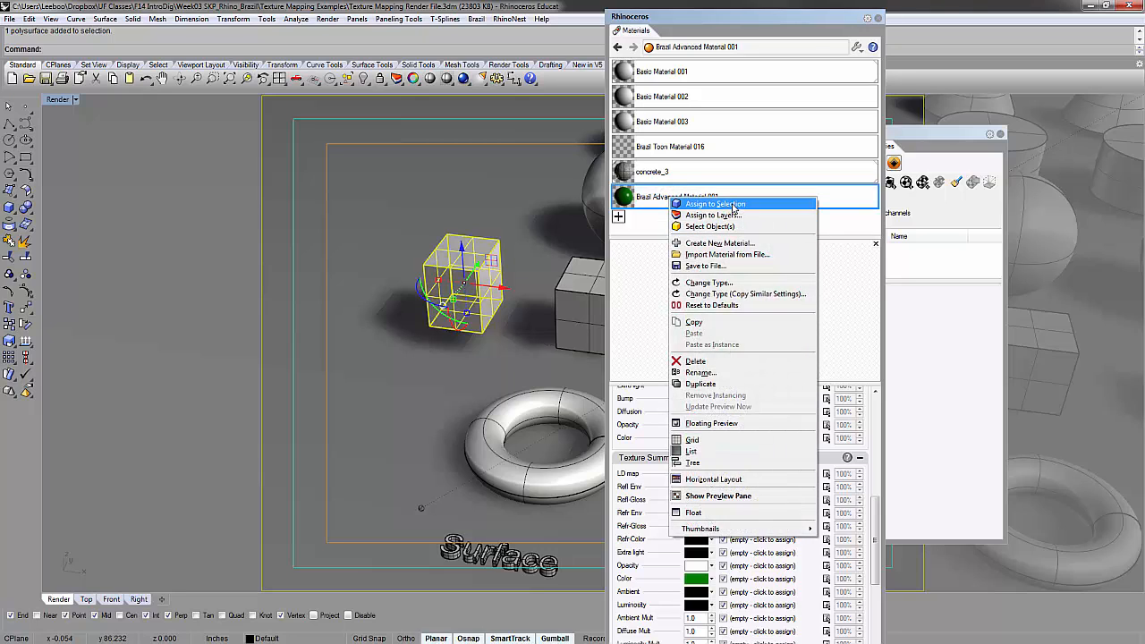
{"action": "left_click", "coordinate": [716, 204]}
Step: Apply Brazil Advanced Material 001 straight from the material list onto the unselected box
{"action": "left_click", "coordinate": [679, 197]}
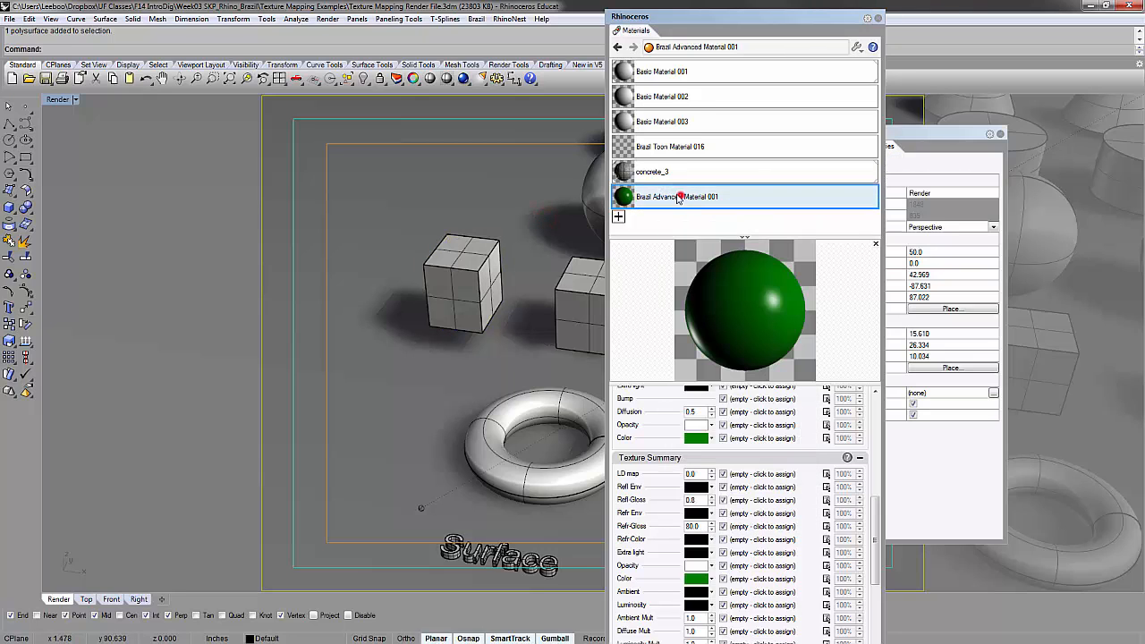
{"action": "left_click", "coordinate": [480, 273]}
{"action": "left_click", "coordinate": [707, 190]}
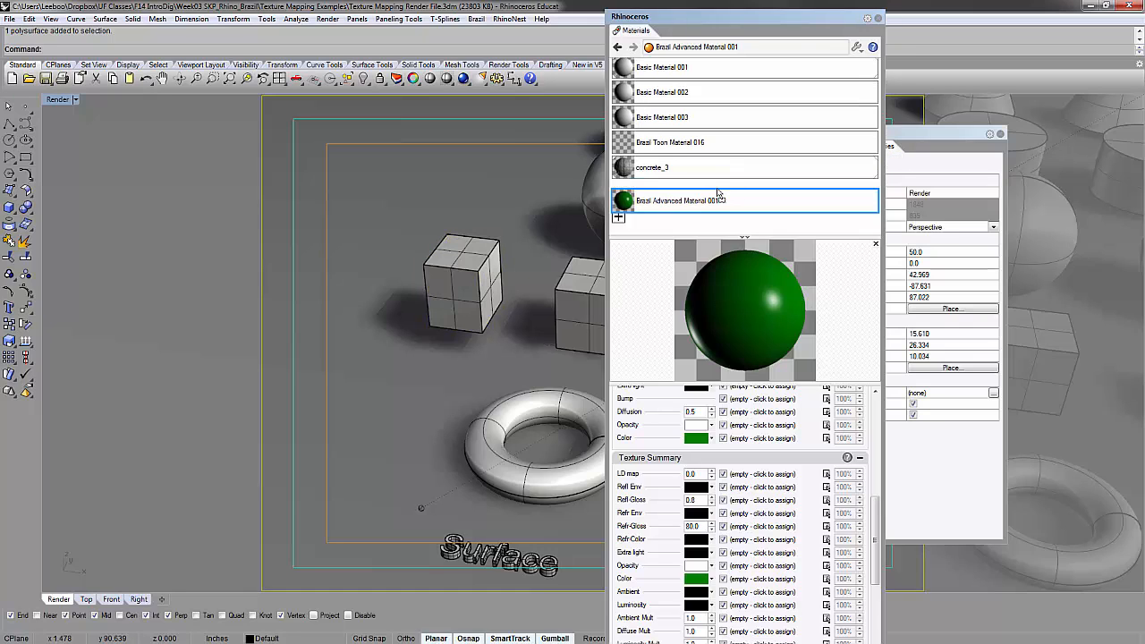
{"action": "left_click", "coordinate": [697, 195]}
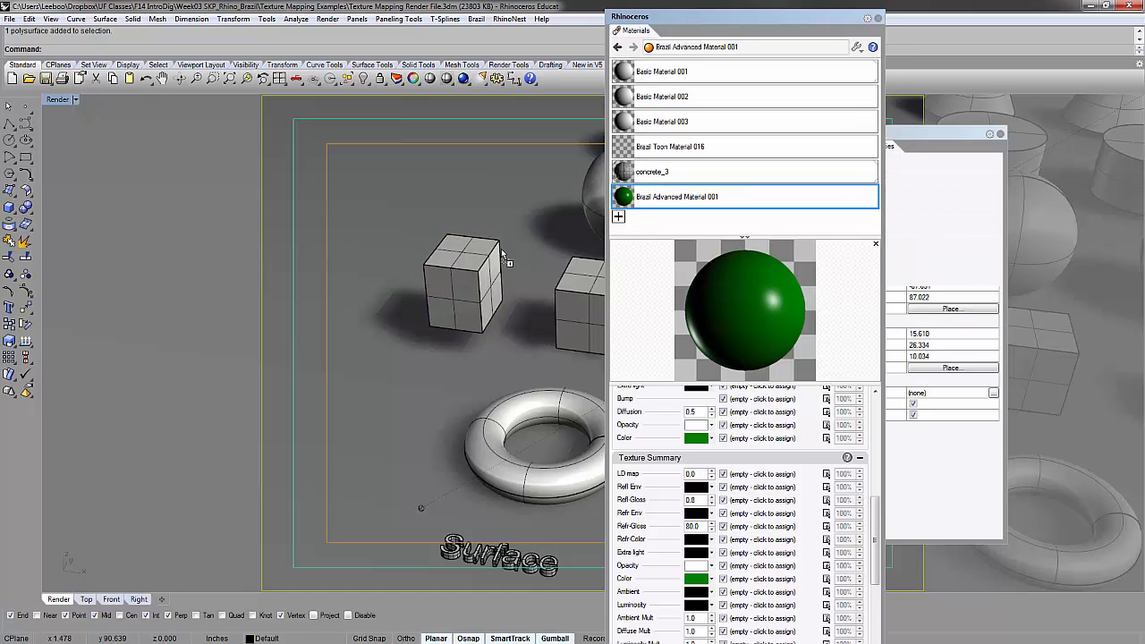
{"action": "left_click", "coordinate": [472, 272]}
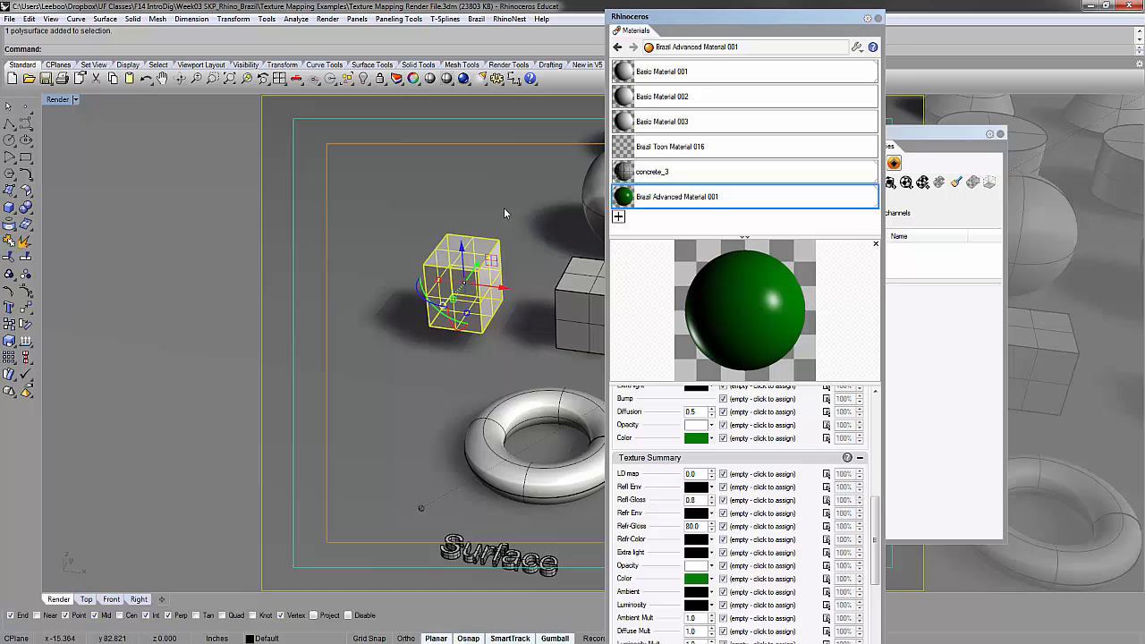
Step: Clear the selection and set the Render viewport's display mode to Rendered
{"action": "left_click", "coordinate": [407, 231]}
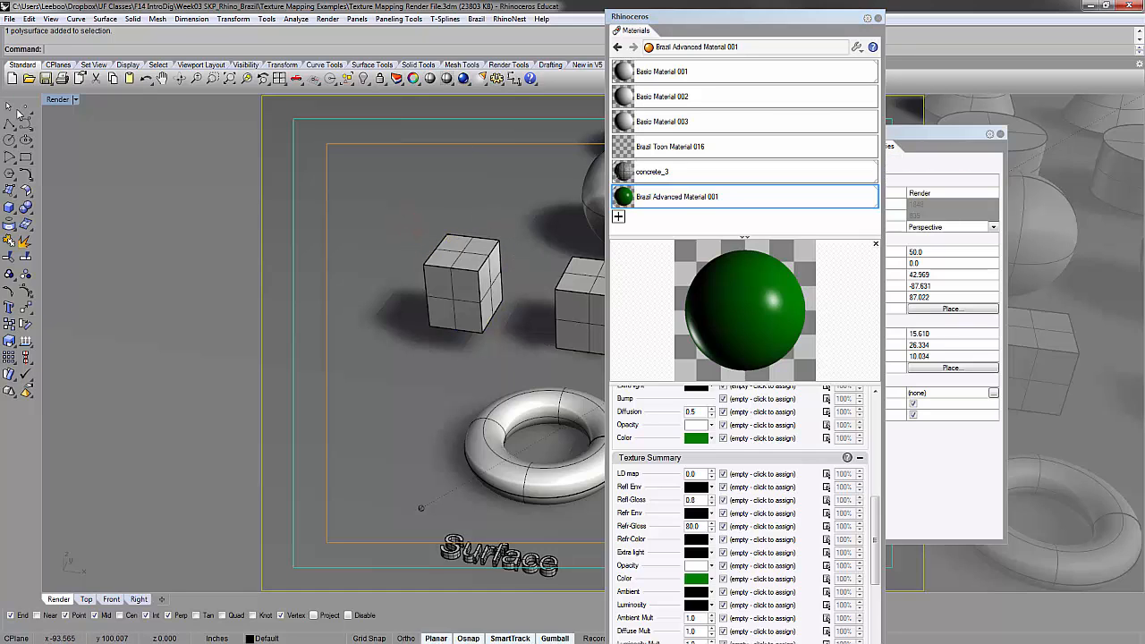
{"action": "left_click", "coordinate": [59, 100]}
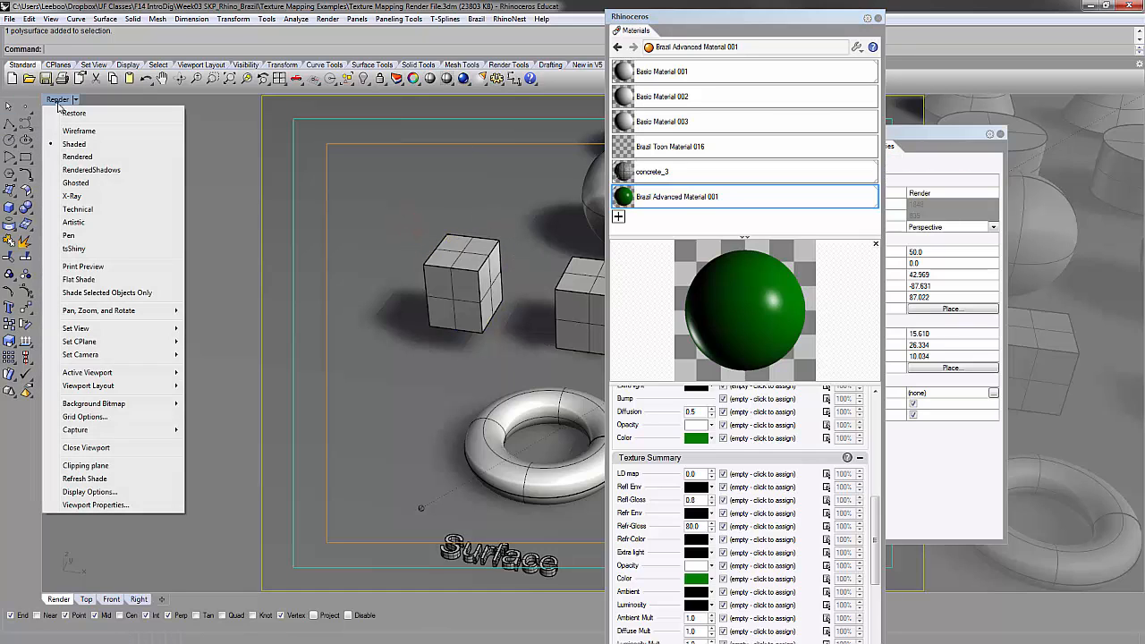
{"action": "left_click", "coordinate": [96, 155]}
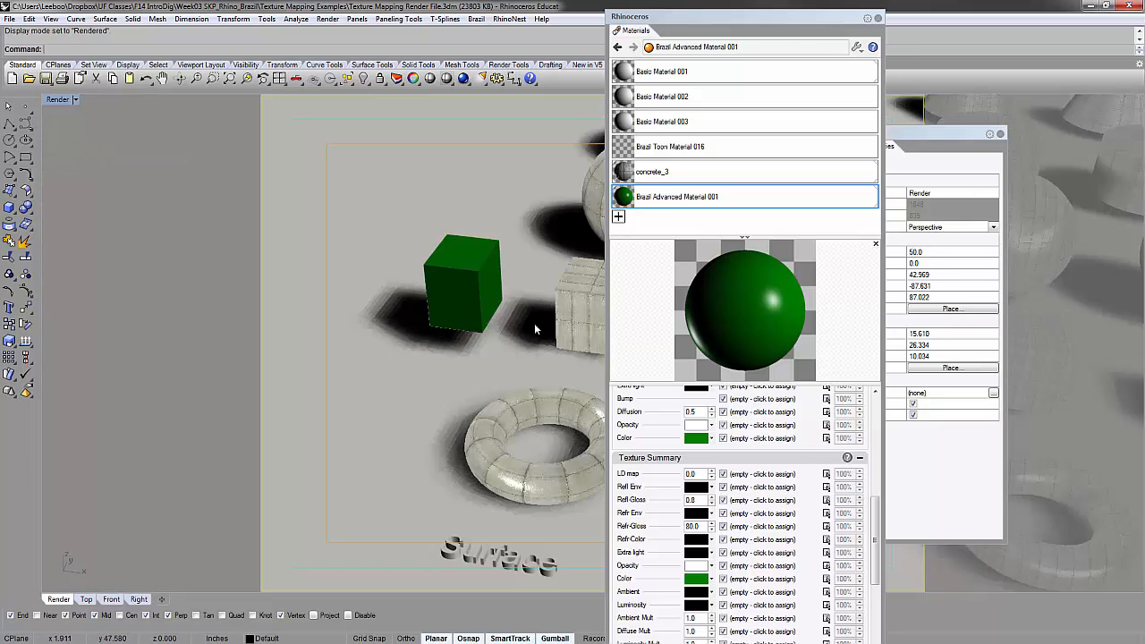
Step: Frame the green box in a close-up view and render it with Brazil
{"action": "scroll", "coordinate": [532, 317], "scroll_direction": "up", "scroll_amount": 5}
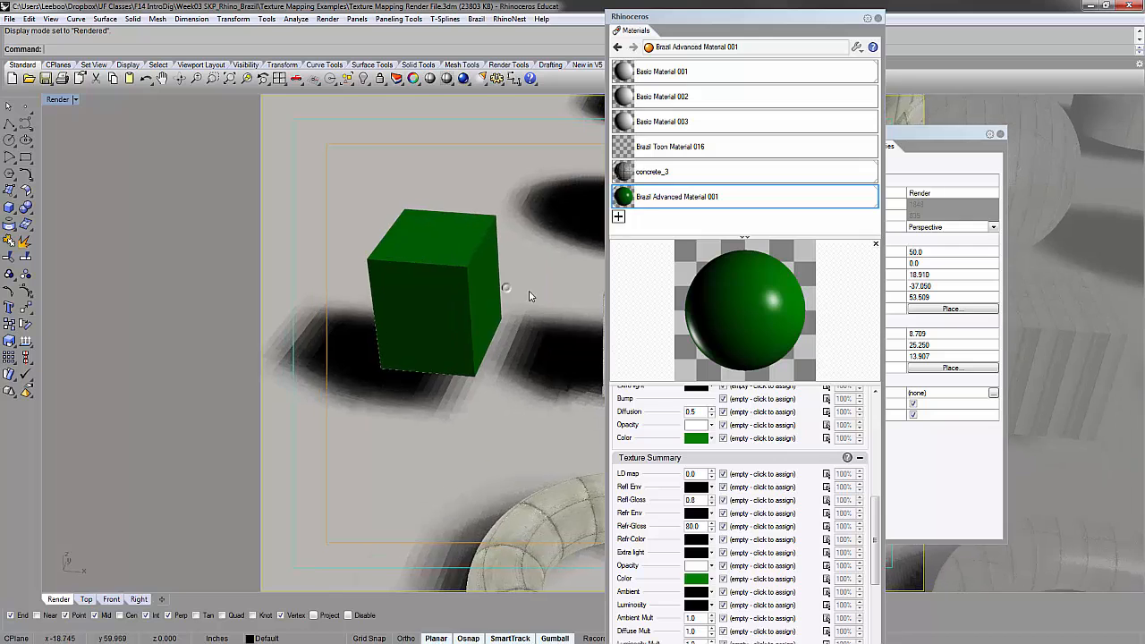
{"action": "right_click_drag", "start_coordinate": [486, 294], "coordinate": [526, 329], "text": "shift"}
{"action": "scroll", "coordinate": [480, 304], "scroll_direction": "up", "scroll_amount": 7}
{"action": "right_click_drag", "start_coordinate": [501, 276], "coordinate": [467, 119]}
{"action": "scroll", "coordinate": [456, 250], "scroll_direction": "up", "scroll_amount": 2}
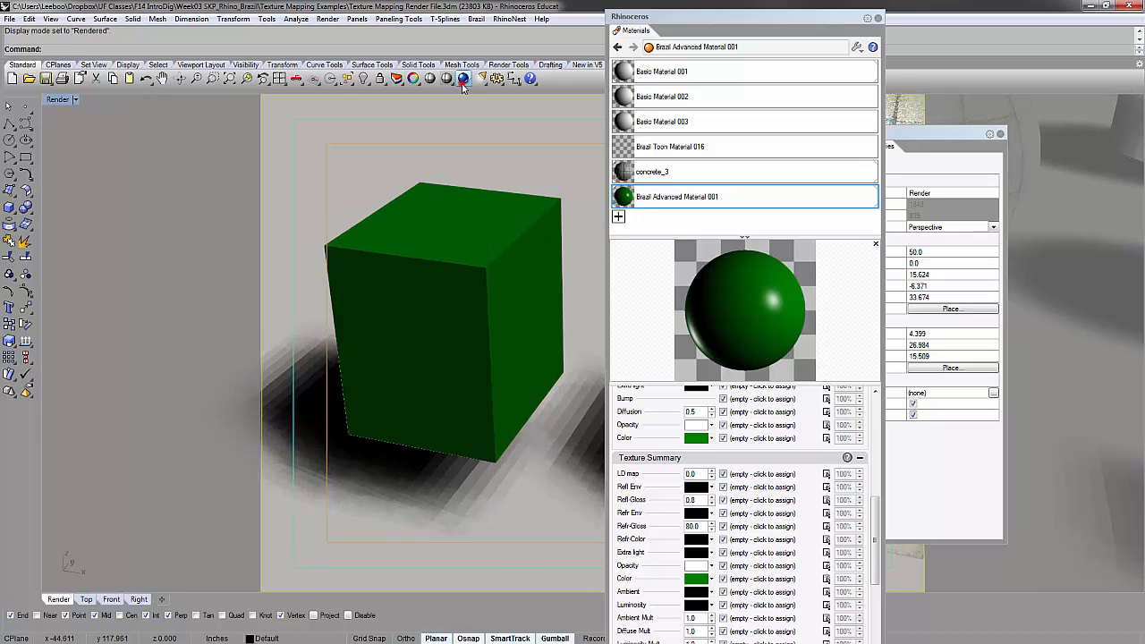
{"action": "left_click", "coordinate": [462, 80]}
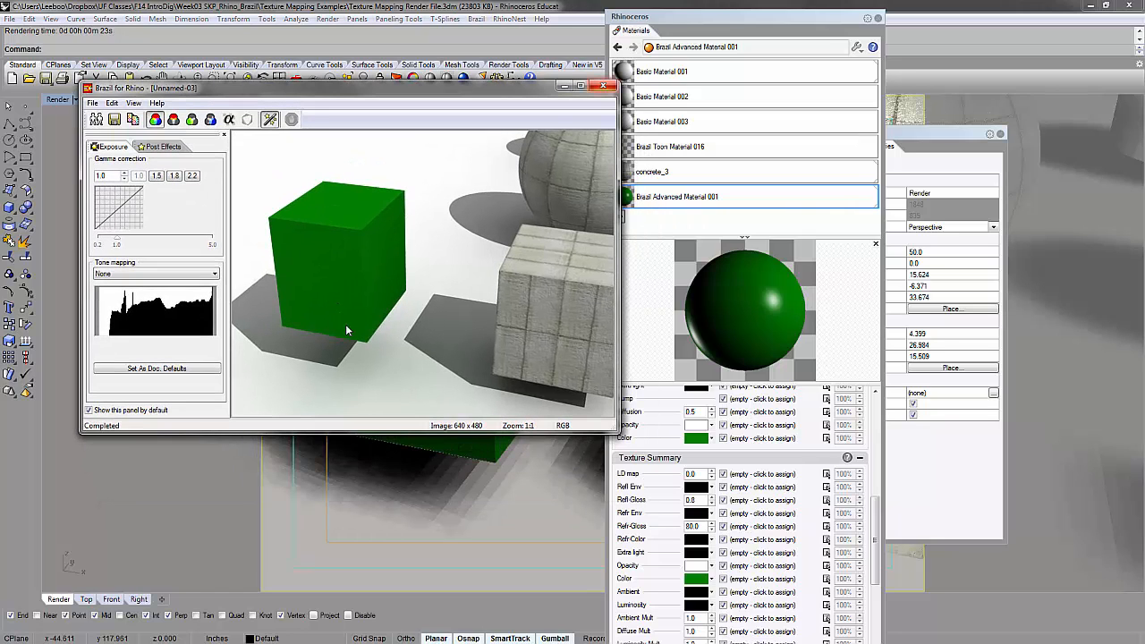
Step: Leave the render window and compare the plain green box with the textured shapes in the Surface column
{"action": "scroll", "coordinate": [347, 330], "scroll_direction": "down", "scroll_amount": 5}
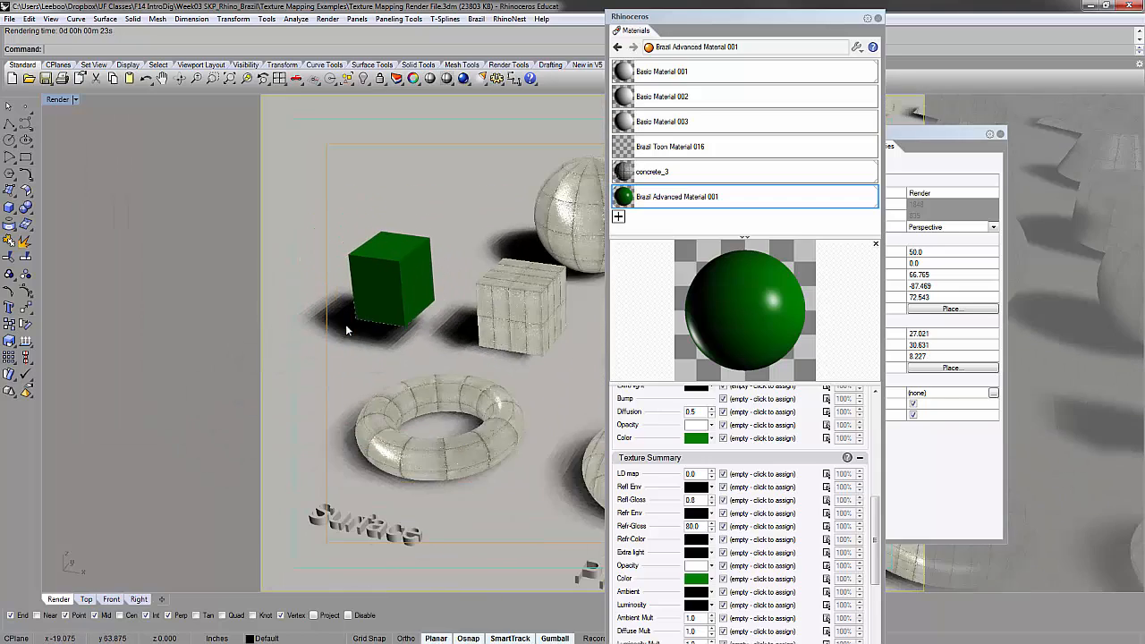
{"action": "scroll", "coordinate": [347, 330], "scroll_direction": "down", "scroll_amount": 2}
{"action": "right_click_drag", "start_coordinate": [347, 330], "coordinate": [426, 247]}
{"action": "right_click_drag", "start_coordinate": [347, 330], "coordinate": [347, 330]}
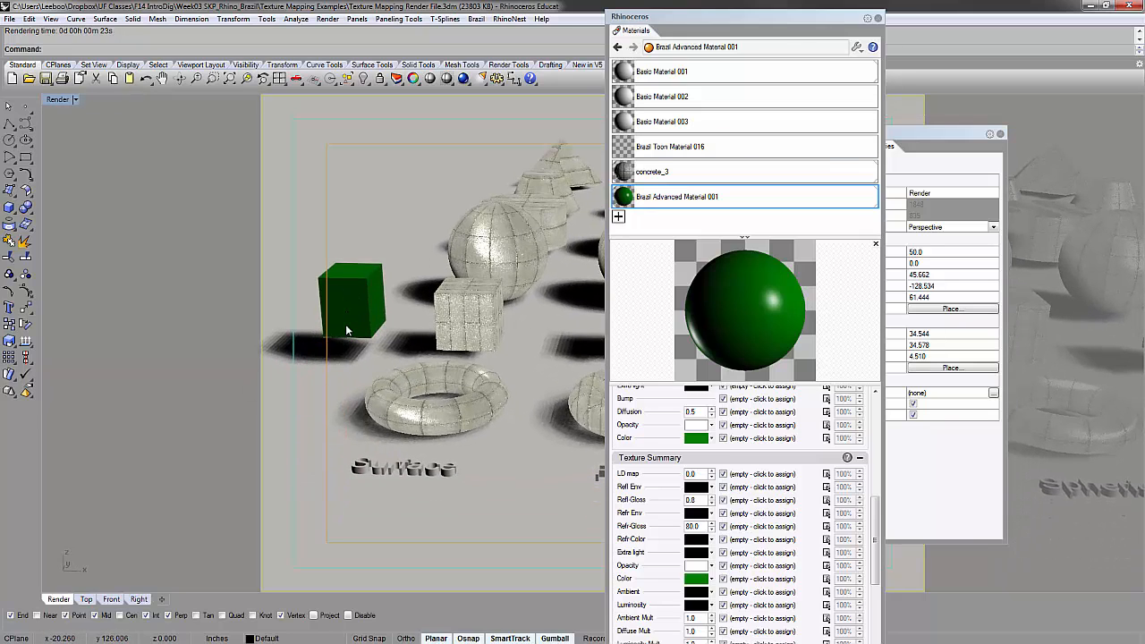
{"action": "scroll", "coordinate": [347, 330], "scroll_direction": "up", "scroll_amount": 5}
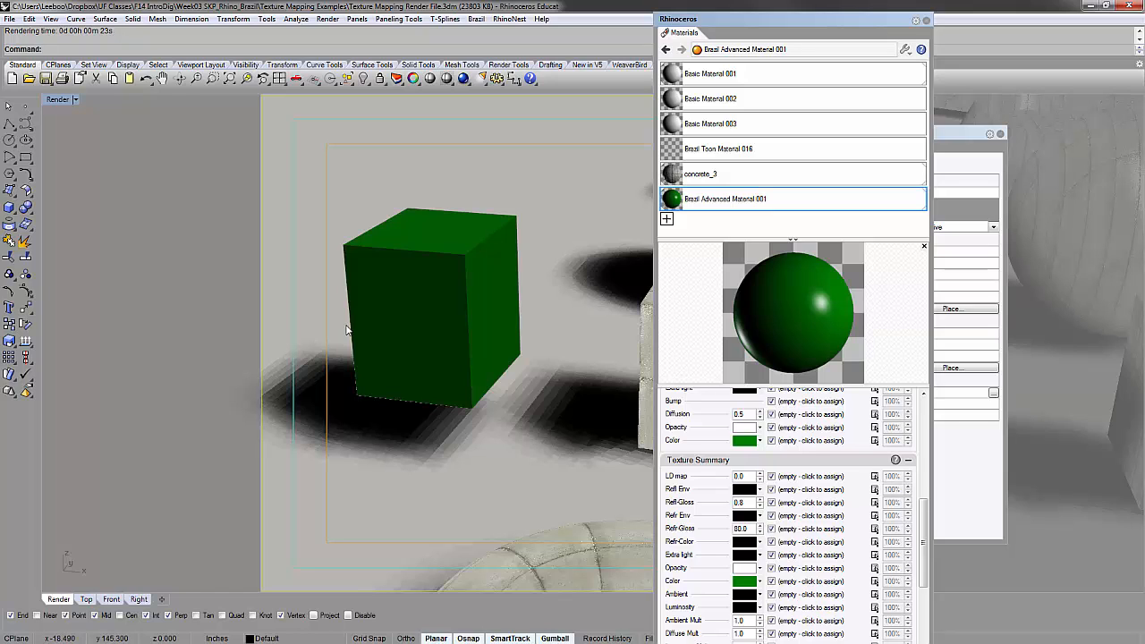
{"action": "scroll", "coordinate": [347, 330], "scroll_direction": "down", "scroll_amount": 5}
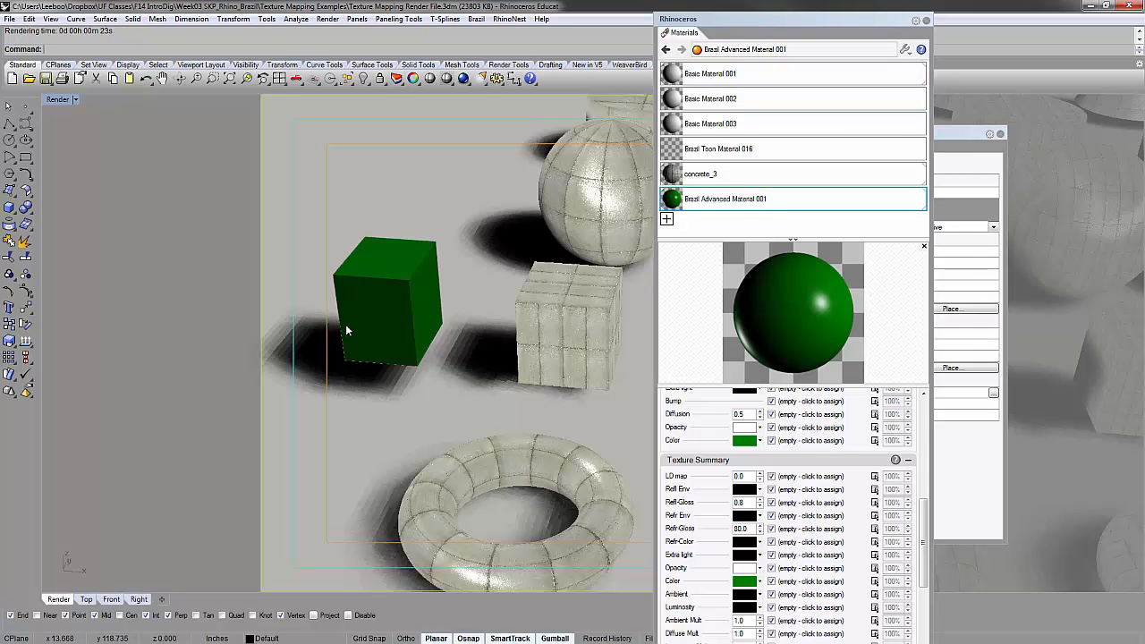
Step: Show the concrete_3 material used on the example shapes, then put the Materials panel away
{"action": "mouse_move", "coordinate": [792, 19]}
{"action": "left_mouse_down"}
{"action": "mouse_move", "coordinate": [402, 316]}
{"action": "mouse_move", "coordinate": [396, 304]}
{"action": "mouse_move", "coordinate": [514, 328]}
{"action": "mouse_move", "coordinate": [610, 281]}
{"action": "mouse_move", "coordinate": [605, 126]}
{"action": "left_mouse_up"}
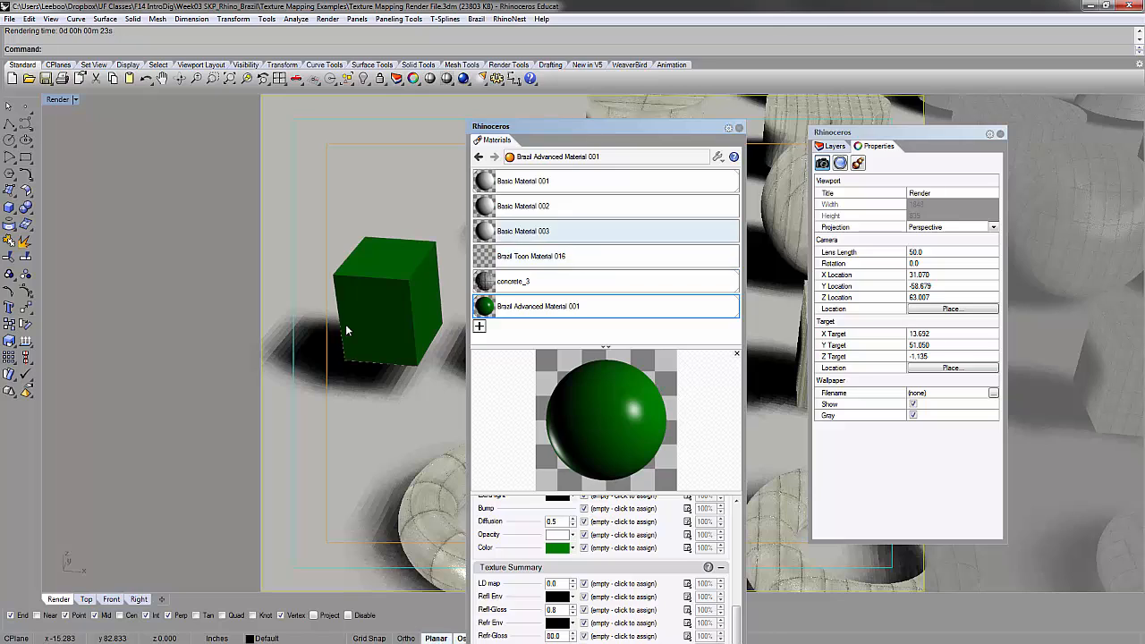
{"action": "left_click", "coordinate": [604, 281]}
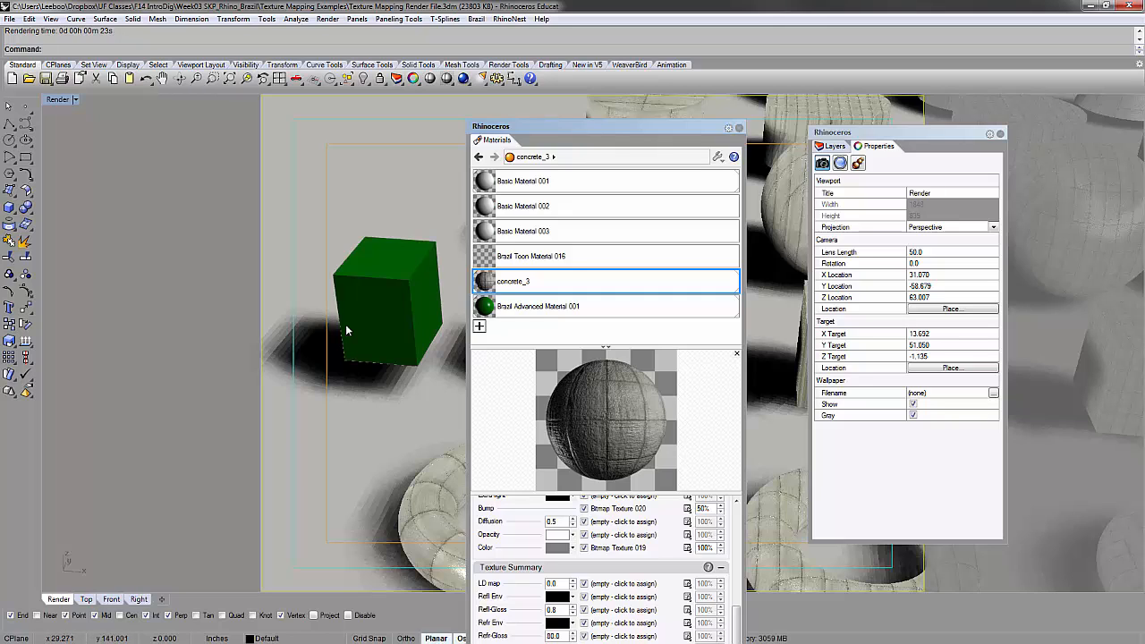
{"action": "left_click", "coordinate": [739, 127]}
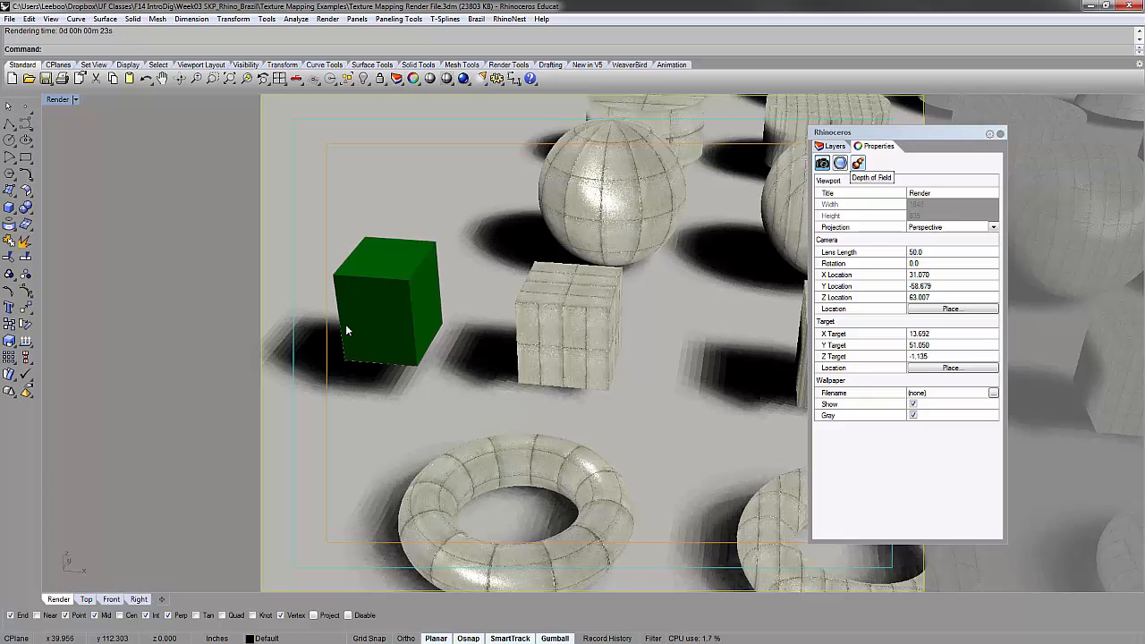
Step: Select the textured box in the Surface column and view its texture mapping properties
{"action": "left_click", "coordinate": [568, 327]}
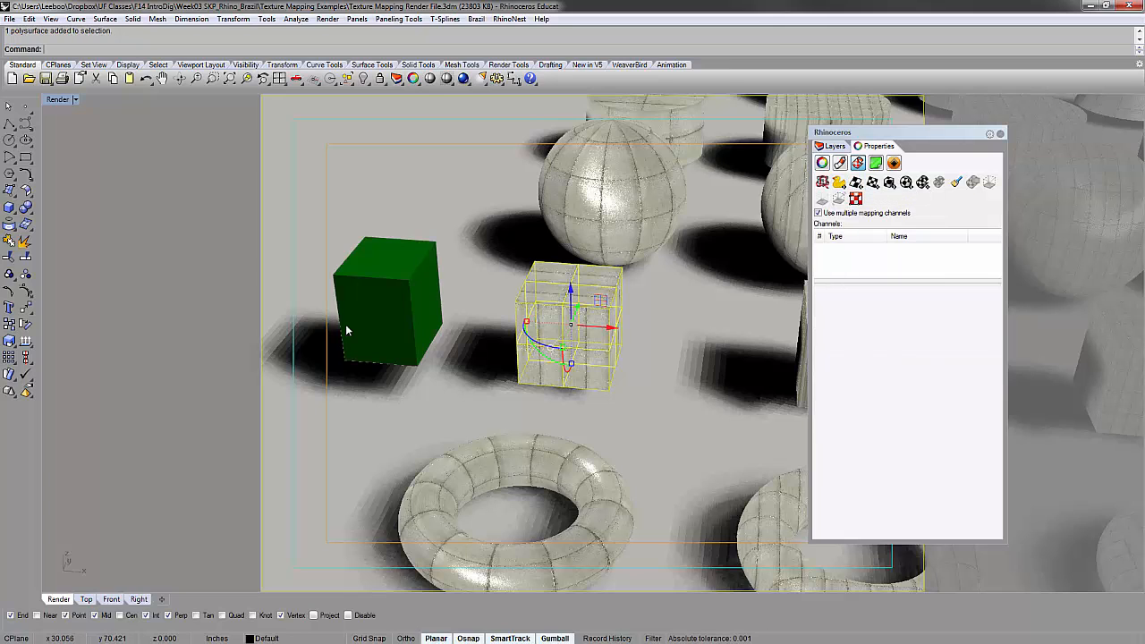
{"action": "right_click_drag", "start_coordinate": [346, 326], "coordinate": [290, 245], "text": "shift"}
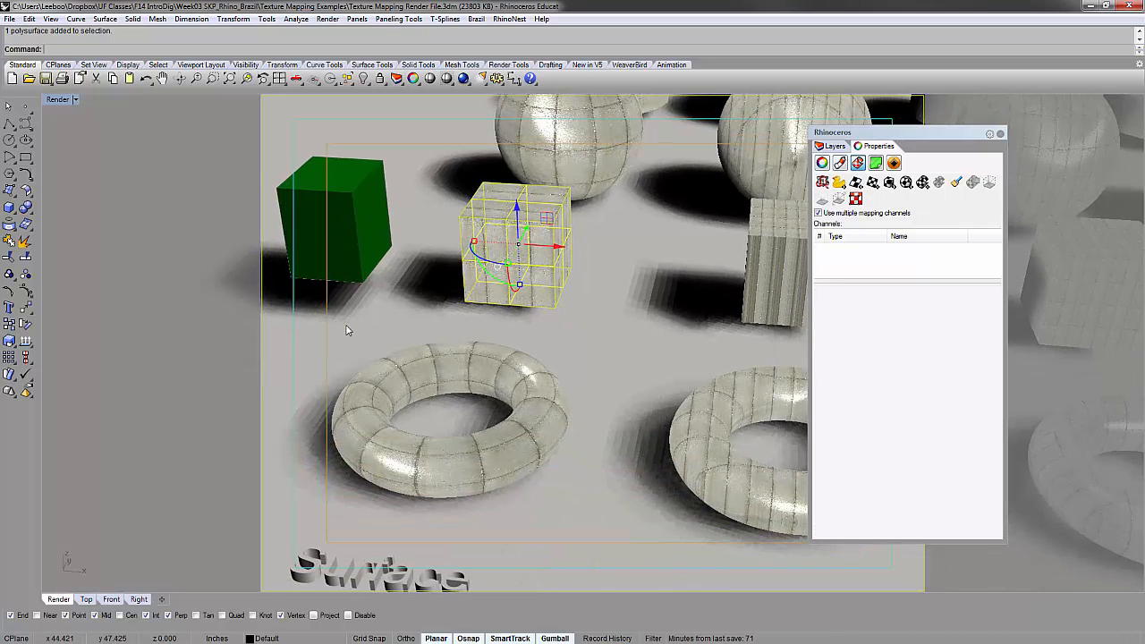
{"action": "mouse_move", "coordinate": [894, 132]}
{"action": "left_mouse_down"}
{"action": "mouse_move", "coordinate": [860, 120]}
{"action": "mouse_move", "coordinate": [791, 145]}
{"action": "left_mouse_up"}
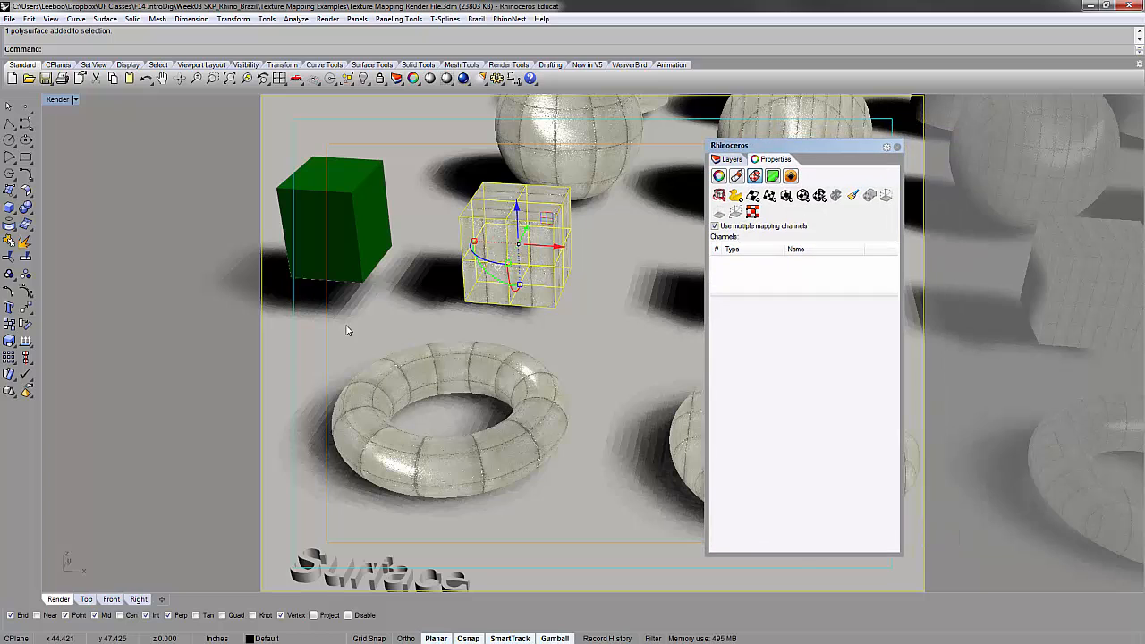
{"action": "key", "text": "F3"}
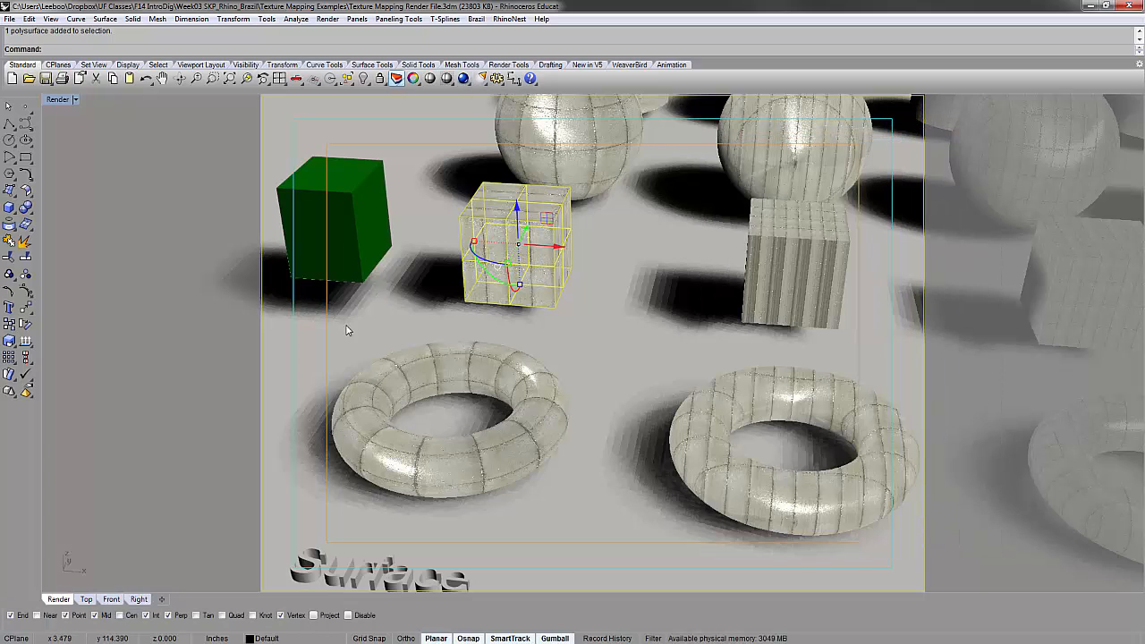
{"action": "left_click", "coordinate": [414, 78]}
{"action": "left_click_drag", "start_coordinate": [912, 149], "coordinate": [855, 136]}
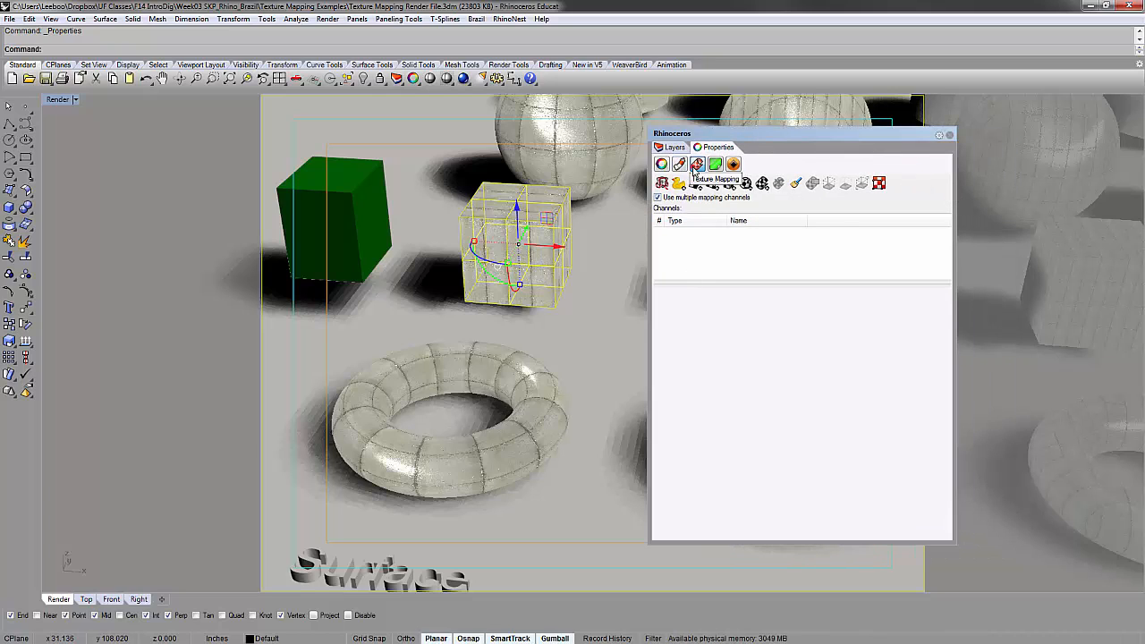
{"action": "left_click", "coordinate": [631, 274]}
{"action": "left_click", "coordinate": [518, 246]}
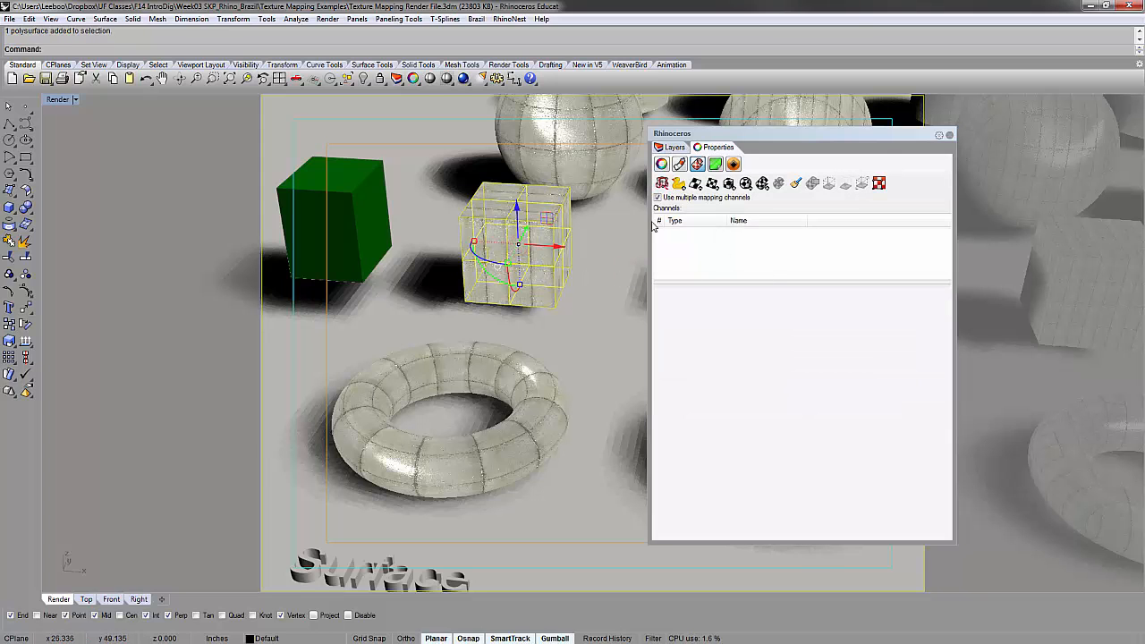
Step: Check the texture mapping channels of the torus in the Surface column and compare it with the surrounding shapes
{"action": "left_click", "coordinate": [481, 382]}
{"action": "right_click_drag", "start_coordinate": [606, 310], "coordinate": [520, 459]}
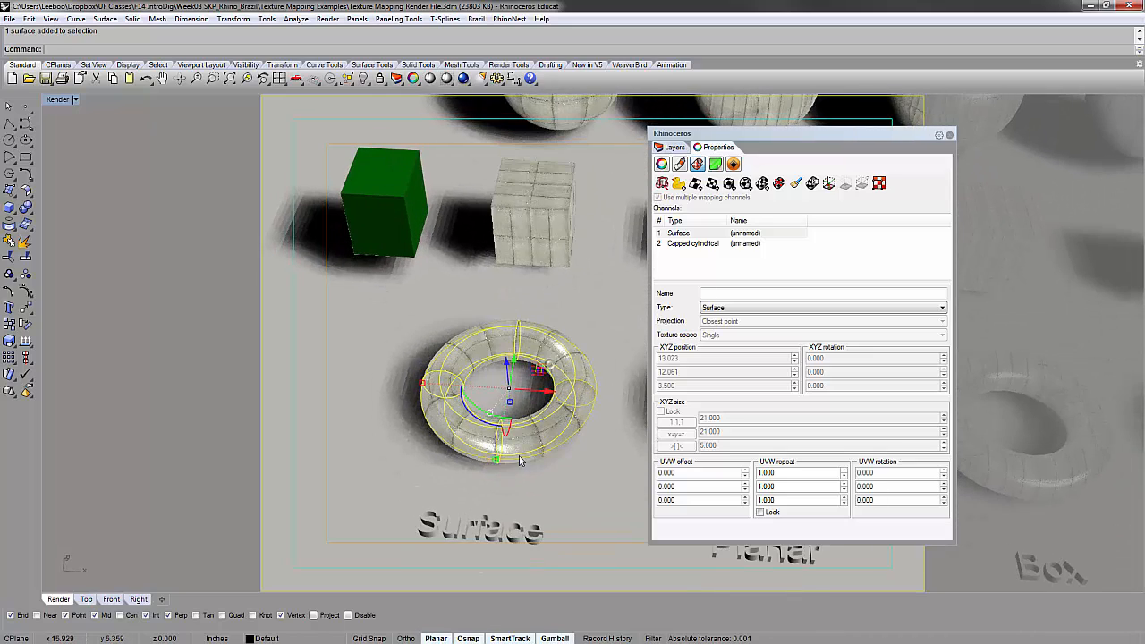
{"action": "scroll", "coordinate": [484, 379], "scroll_direction": "down", "scroll_amount": 5}
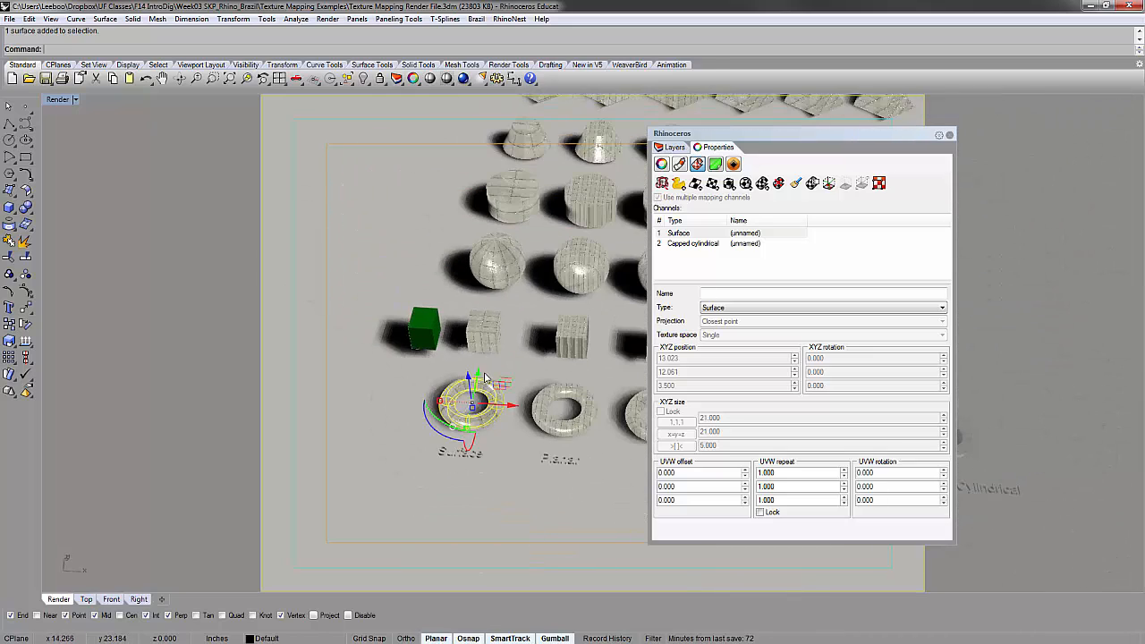
{"action": "right_click_drag", "start_coordinate": [540, 167], "coordinate": [512, 311]}
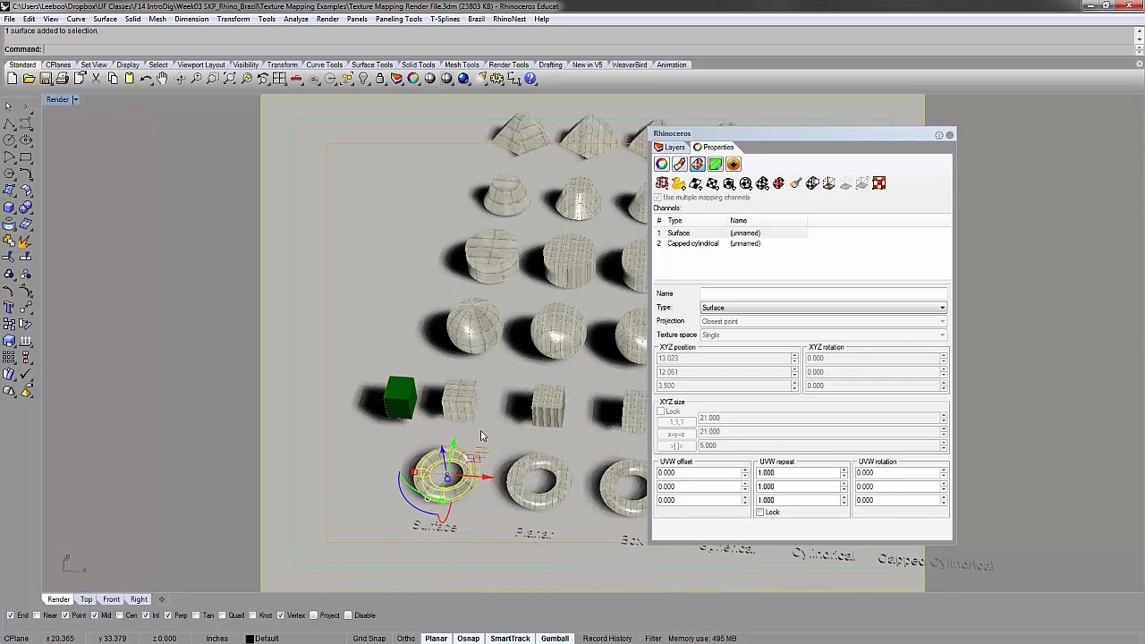
{"action": "left_click", "coordinate": [481, 433]}
Step: Apply surface mapping to the green box on mapping channel 1 and check the new channel on the reselected box
{"action": "scroll", "coordinate": [426, 416], "scroll_direction": "up", "scroll_amount": 8}
{"action": "left_click", "coordinate": [380, 306]}
{"action": "right_click_drag", "start_coordinate": [396, 378], "coordinate": [497, 371]}
{"action": "right_click_drag", "start_coordinate": [426, 376], "coordinate": [447, 322]}
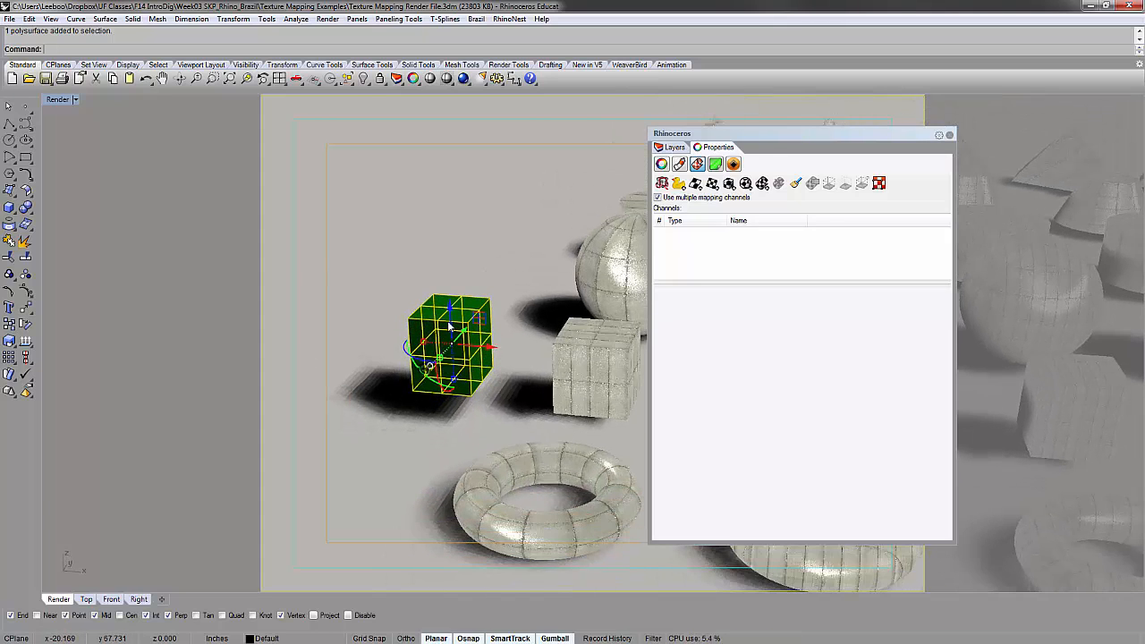
{"action": "scroll", "coordinate": [473, 318], "scroll_direction": "up", "scroll_amount": 2}
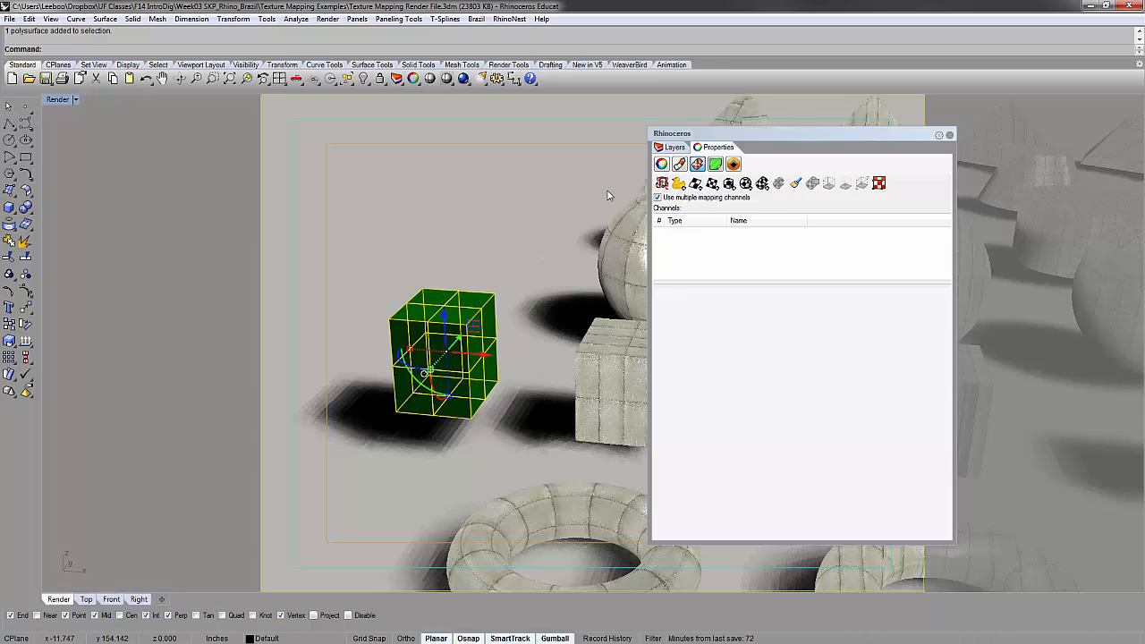
{"action": "left_click", "coordinate": [677, 182]}
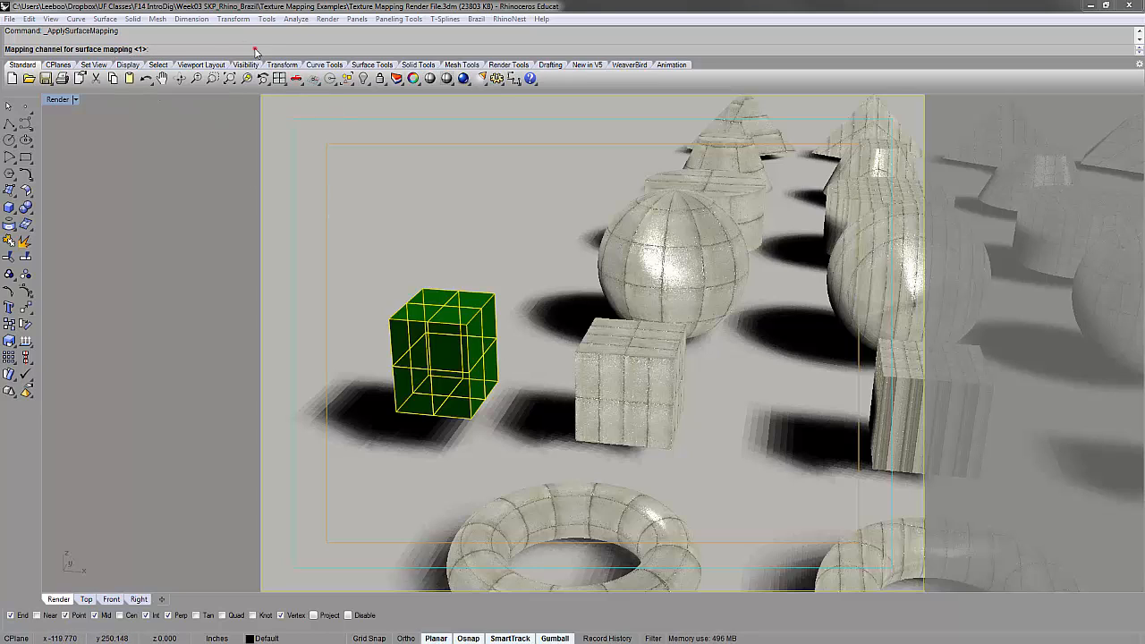
{"action": "key", "text": "Return"}
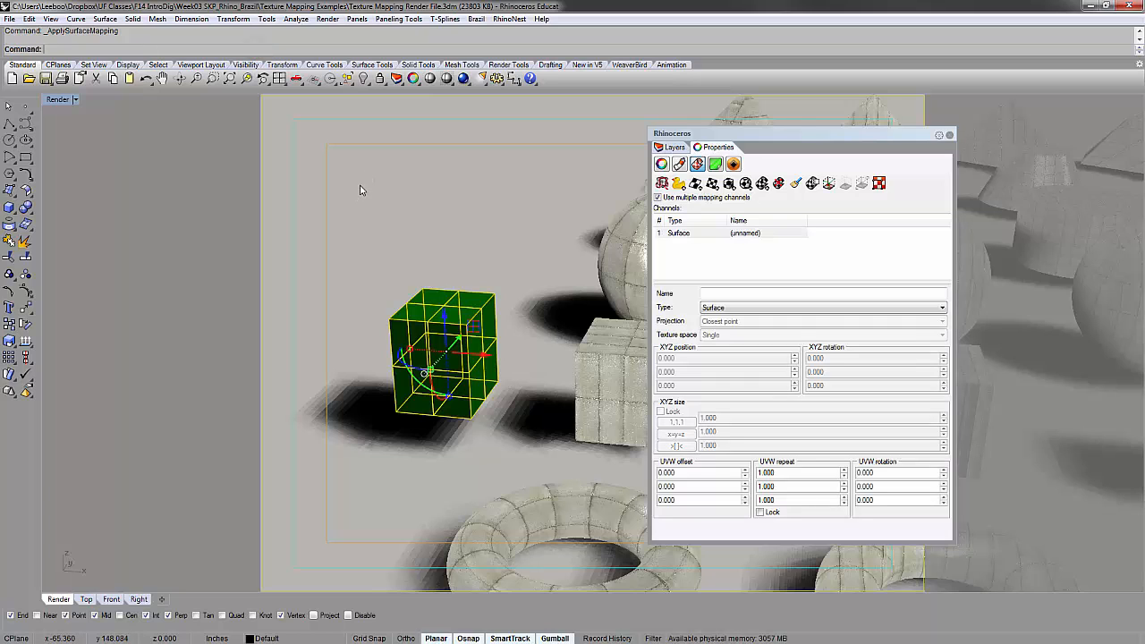
{"action": "left_click", "coordinate": [361, 188]}
{"action": "left_click", "coordinate": [445, 340]}
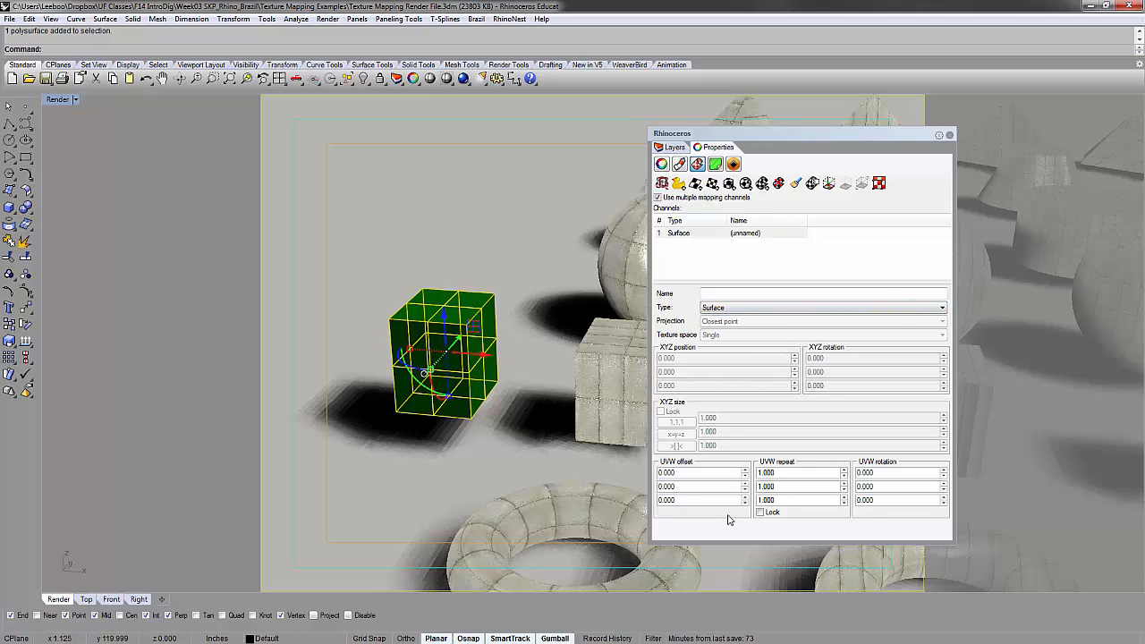
Step: Clear the selection and examine how the surface-mapped texture wraps around the torus above the Surface label
{"action": "mouse_move", "coordinate": [460, 234]}
{"action": "right_mouse_down"}
{"action": "mouse_move", "coordinate": [505, 268]}
{"action": "mouse_move", "coordinate": [430, 232]}
{"action": "mouse_move", "coordinate": [454, 253]}
{"action": "mouse_move", "coordinate": [449, 238]}
{"action": "right_mouse_up"}
{"action": "left_click", "coordinate": [453, 235]}
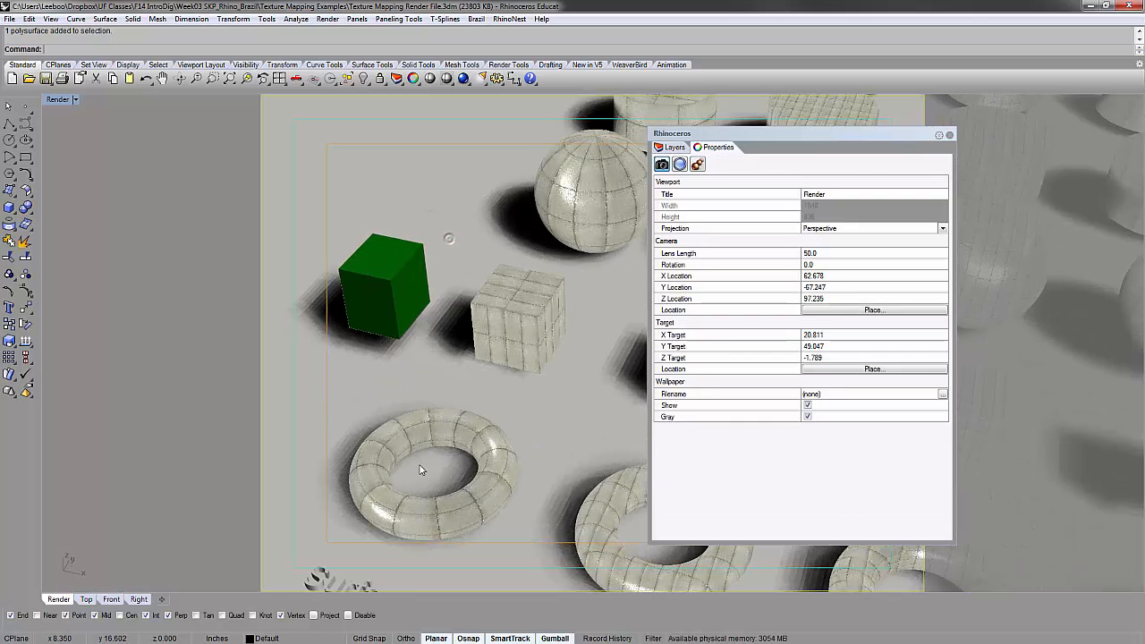
{"action": "left_click", "coordinate": [66, 102]}
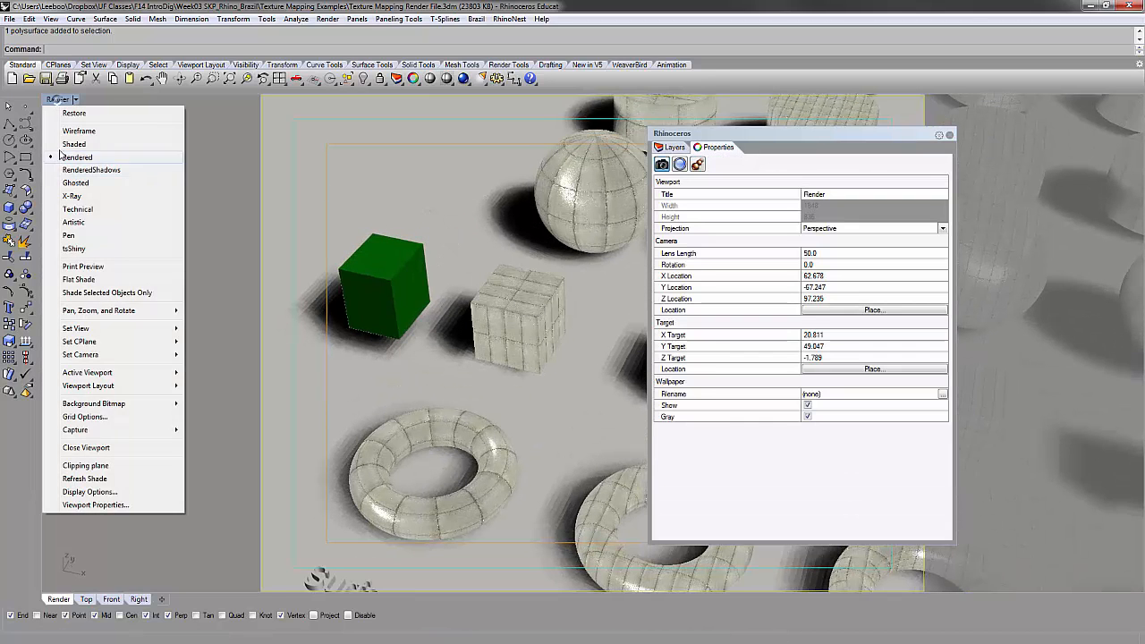
{"action": "left_click", "coordinate": [419, 199]}
{"action": "right_click_drag", "start_coordinate": [463, 352], "coordinate": [543, 308]}
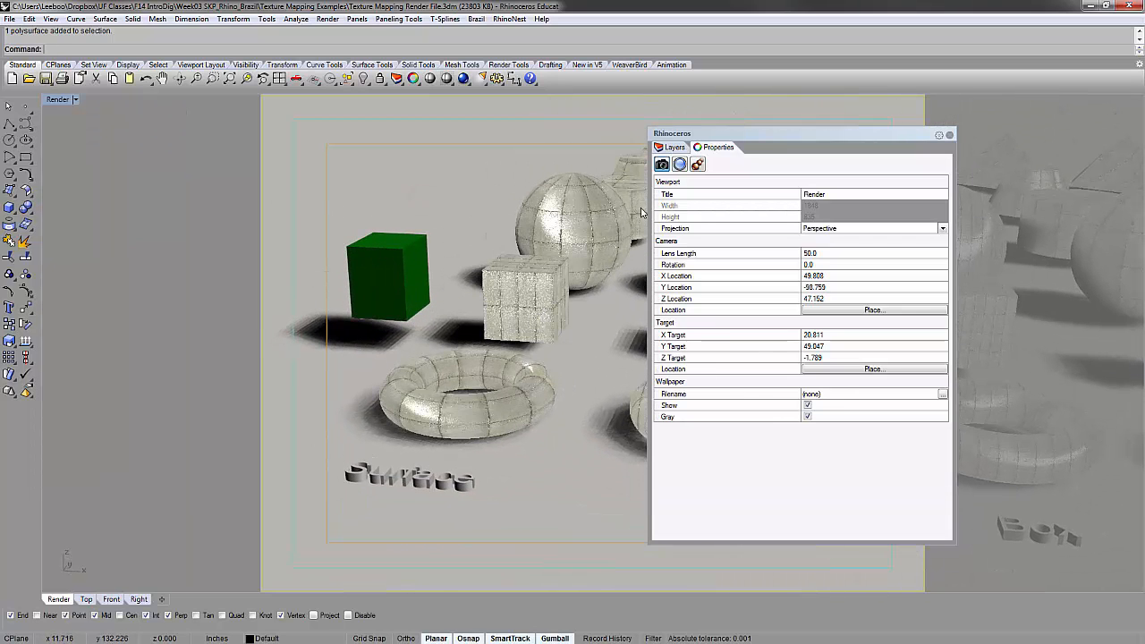
{"action": "left_click", "coordinate": [499, 401]}
{"action": "right_click_drag", "start_coordinate": [543, 386], "coordinate": [501, 376]}
{"action": "left_click", "coordinate": [547, 397]}
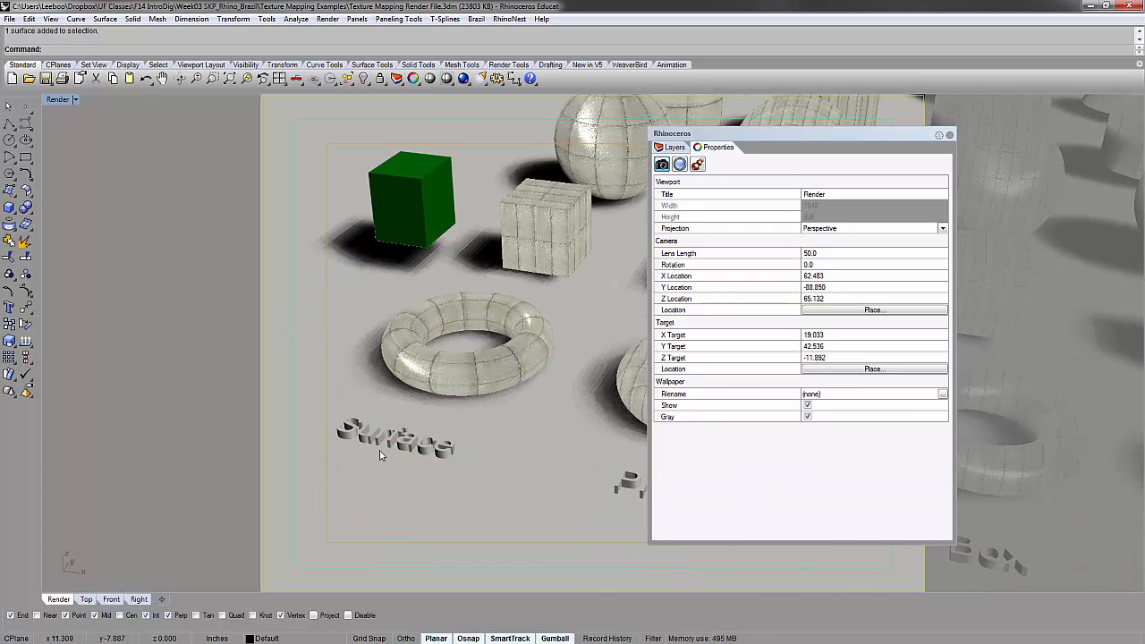
{"action": "scroll", "coordinate": [379, 455], "scroll_direction": "up", "scroll_amount": 2}
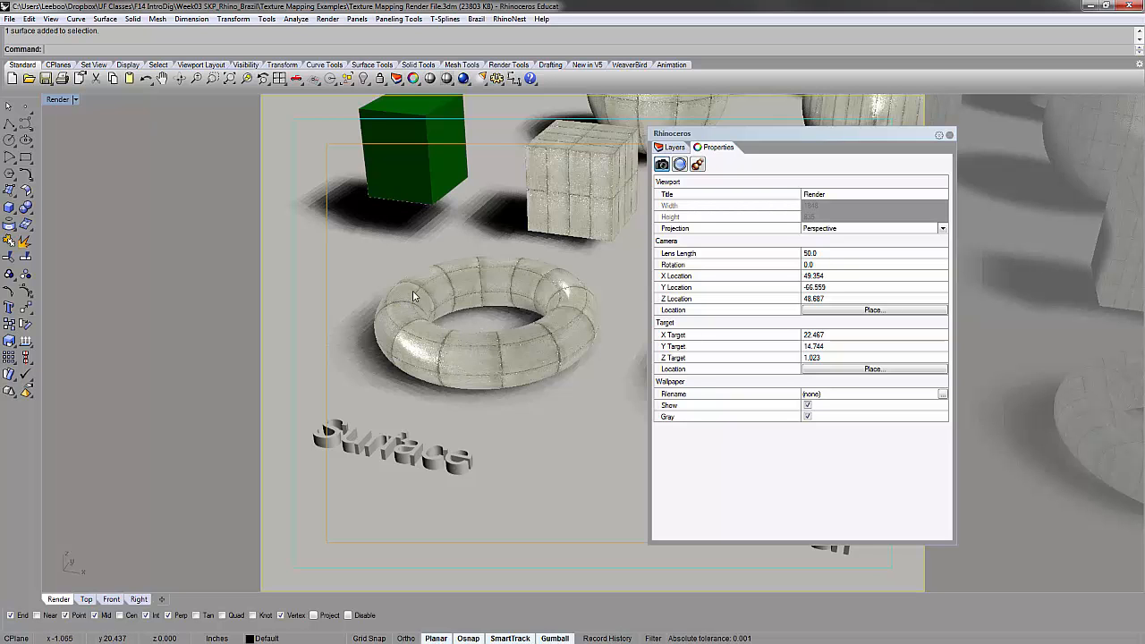
{"action": "right_click_drag", "start_coordinate": [438, 339], "coordinate": [590, 365]}
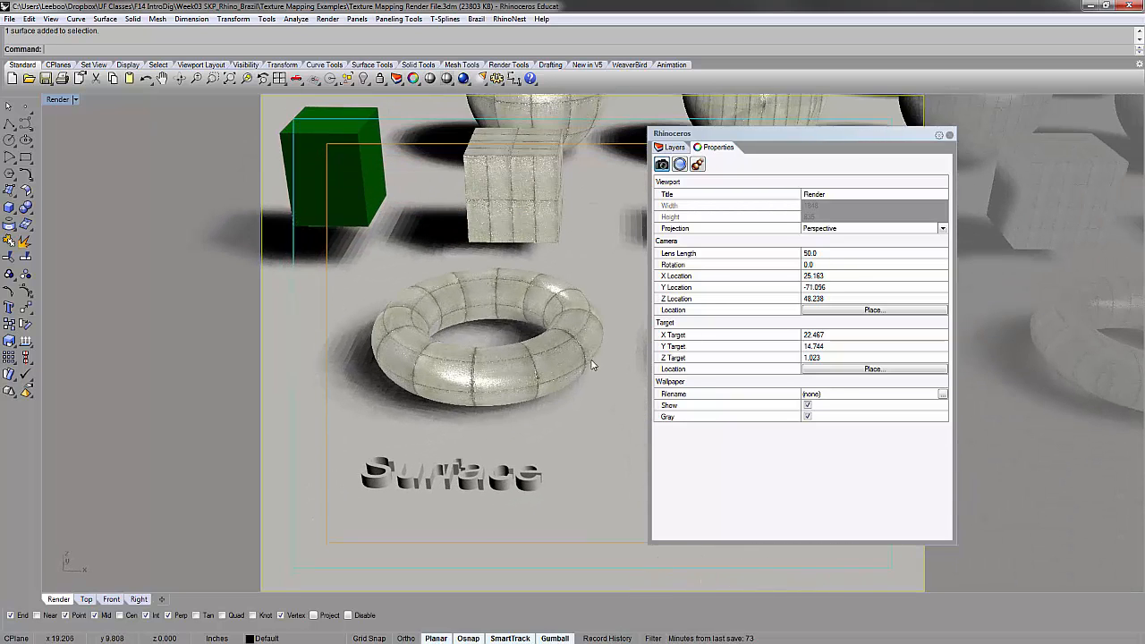
Step: Frame the textured box in the Surface column and examine the texture on its top and side faces
{"action": "right_click_drag", "start_coordinate": [521, 201], "coordinate": [498, 350], "text": "shift"}
{"action": "scroll", "coordinate": [556, 336], "scroll_direction": "up", "scroll_amount": 5}
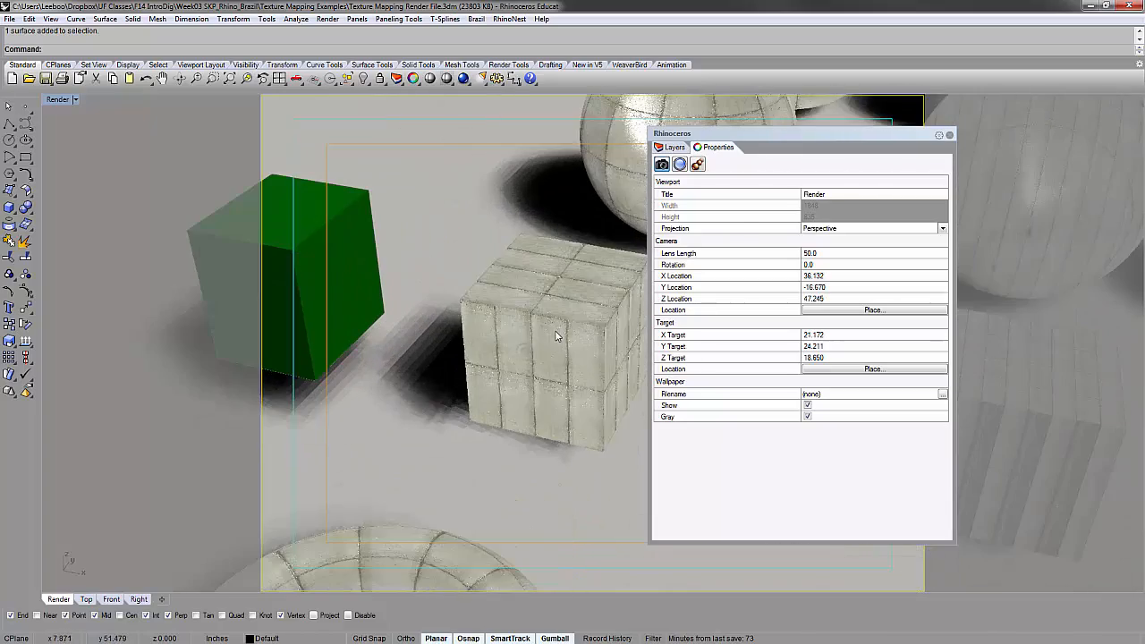
{"action": "left_click", "coordinate": [556, 337]}
{"action": "type", "text": "zs"}
{"action": "key", "text": "Return"}
{"action": "left_click", "coordinate": [407, 218]}
{"action": "scroll", "coordinate": [483, 245], "scroll_direction": "down", "scroll_amount": 5}
{"action": "right_click_drag", "start_coordinate": [490, 241], "coordinate": [358, 272], "text": "shift"}
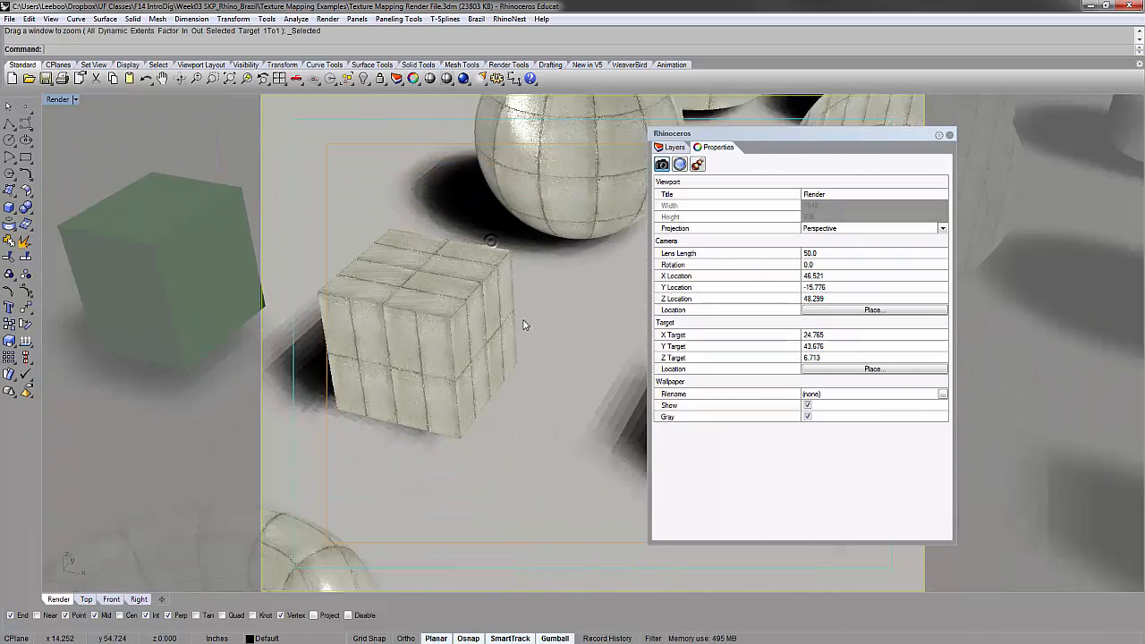
{"action": "right_click_drag", "start_coordinate": [524, 324], "coordinate": [467, 376]}
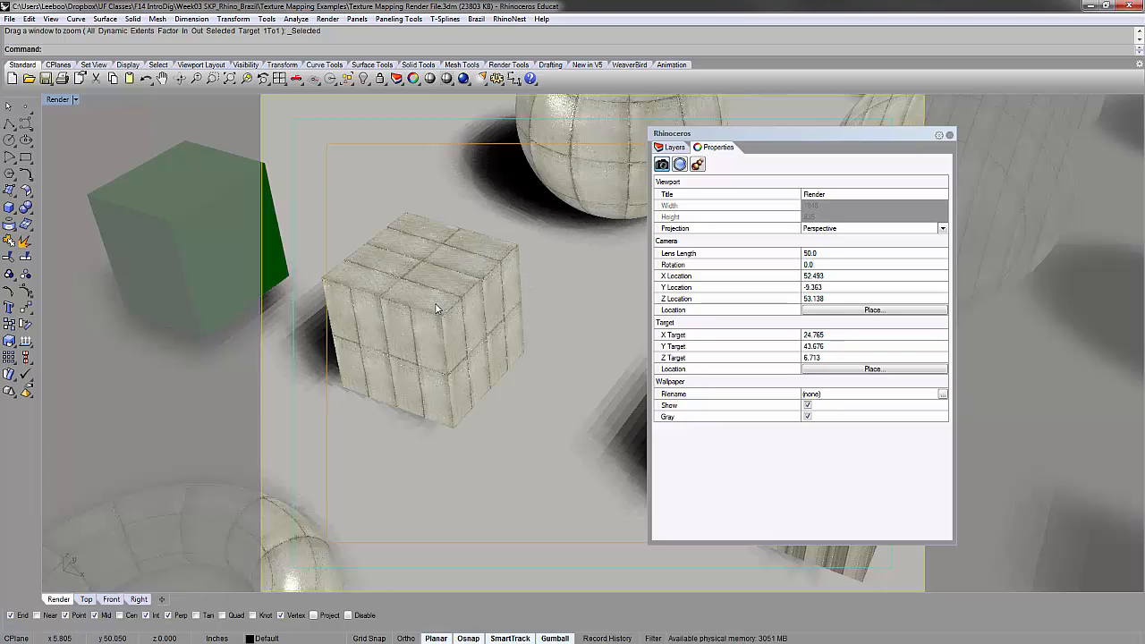
{"action": "right_click_drag", "start_coordinate": [435, 309], "coordinate": [355, 290]}
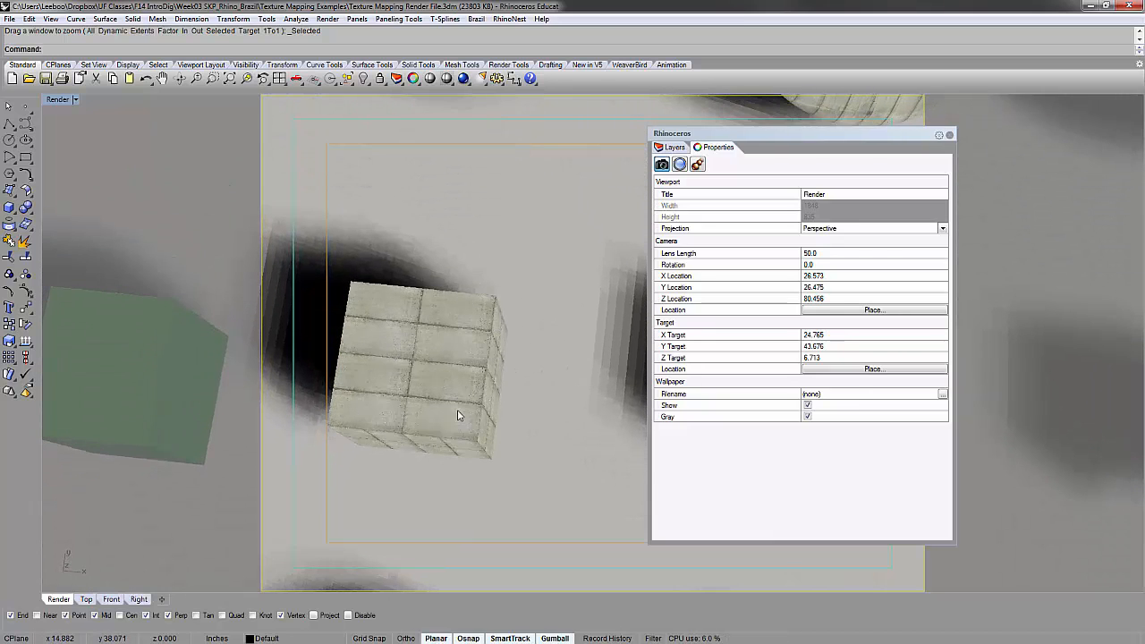
{"action": "right_click_drag", "start_coordinate": [457, 414], "coordinate": [399, 296]}
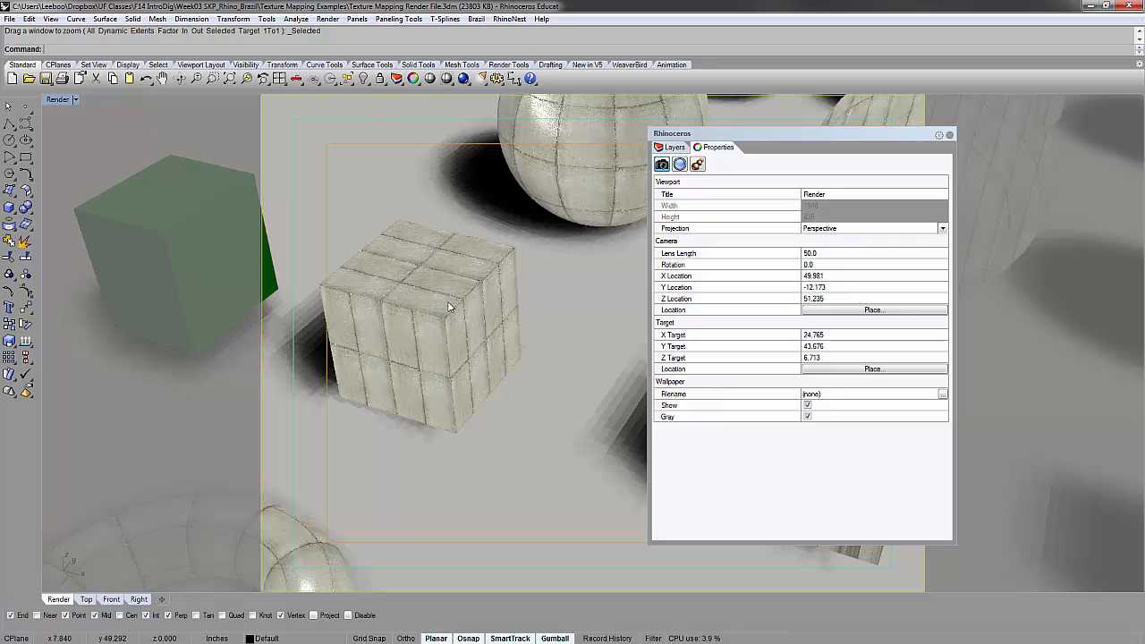
Step: Scale the textured box along X to about twice its width with the gumball and deselect it
{"action": "left_click", "coordinate": [453, 338]}
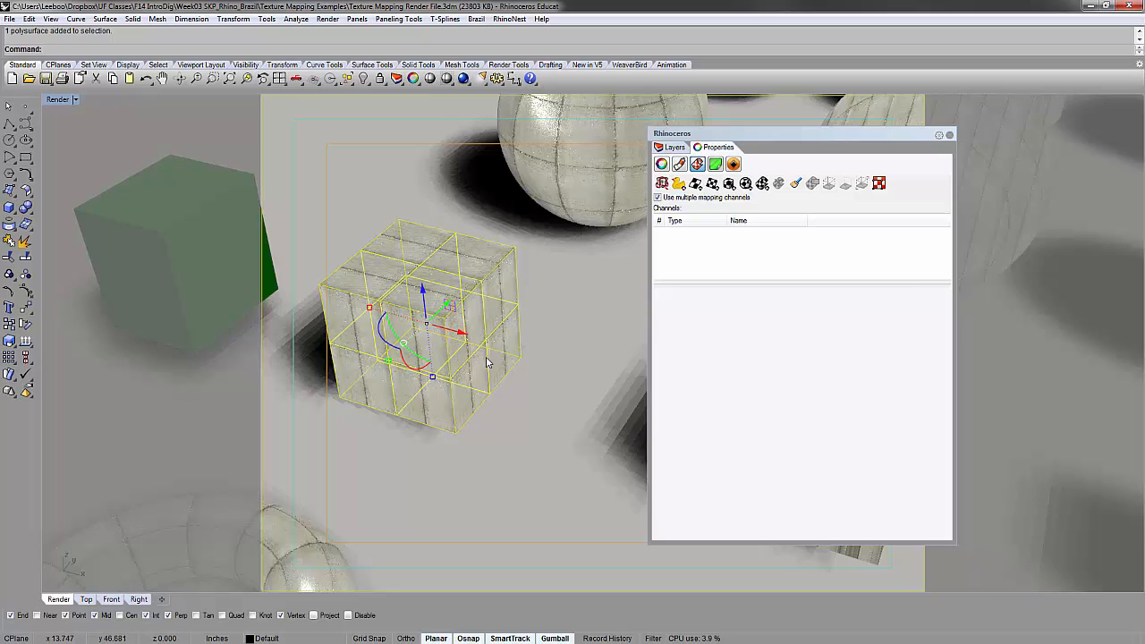
{"action": "mouse_move", "coordinate": [425, 383]}
{"action": "right_mouse_down"}
{"action": "mouse_move", "coordinate": [422, 399]}
{"action": "mouse_move", "coordinate": [436, 404]}
{"action": "mouse_move", "coordinate": [460, 389]}
{"action": "mouse_move", "coordinate": [435, 375]}
{"action": "right_mouse_up"}
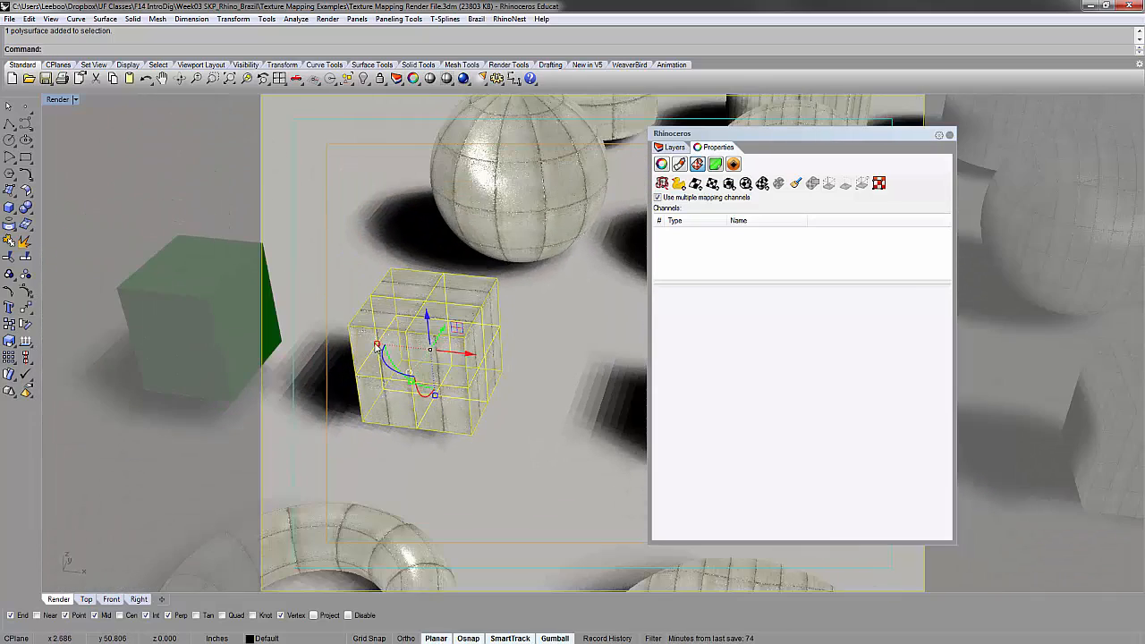
{"action": "left_click", "coordinate": [368, 345]}
{"action": "left_click_drag", "start_coordinate": [367, 346], "coordinate": [304, 336]}
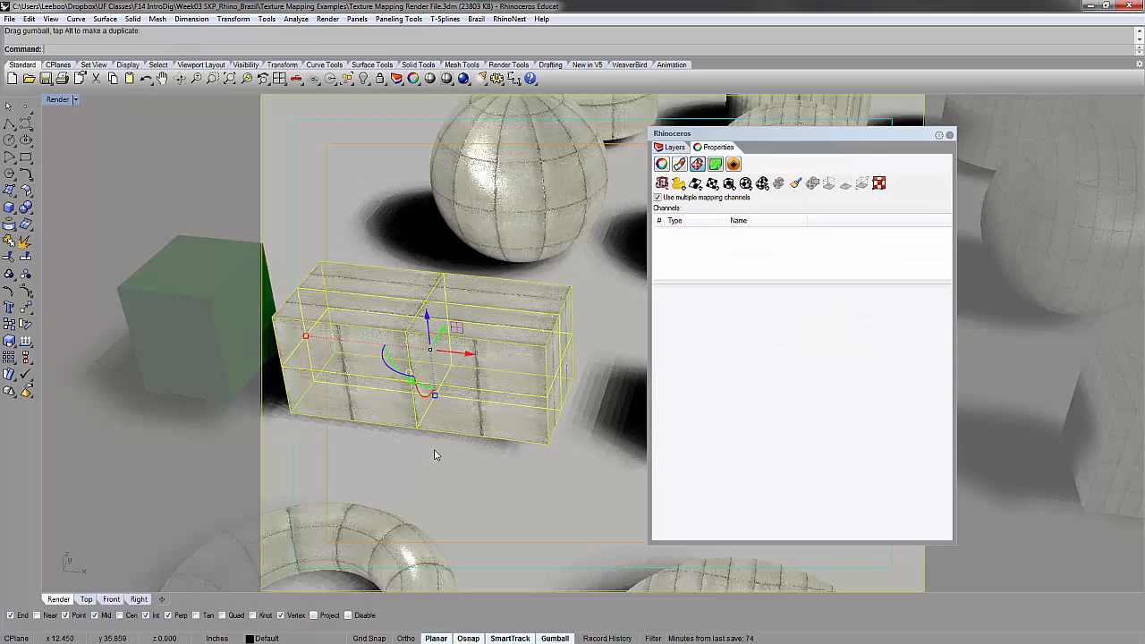
{"action": "left_click", "coordinate": [543, 495]}
Step: Examine how the texture stretches across the elongated box's top, front and end faces
{"action": "right_click_drag", "start_coordinate": [544, 488], "coordinate": [486, 340]}
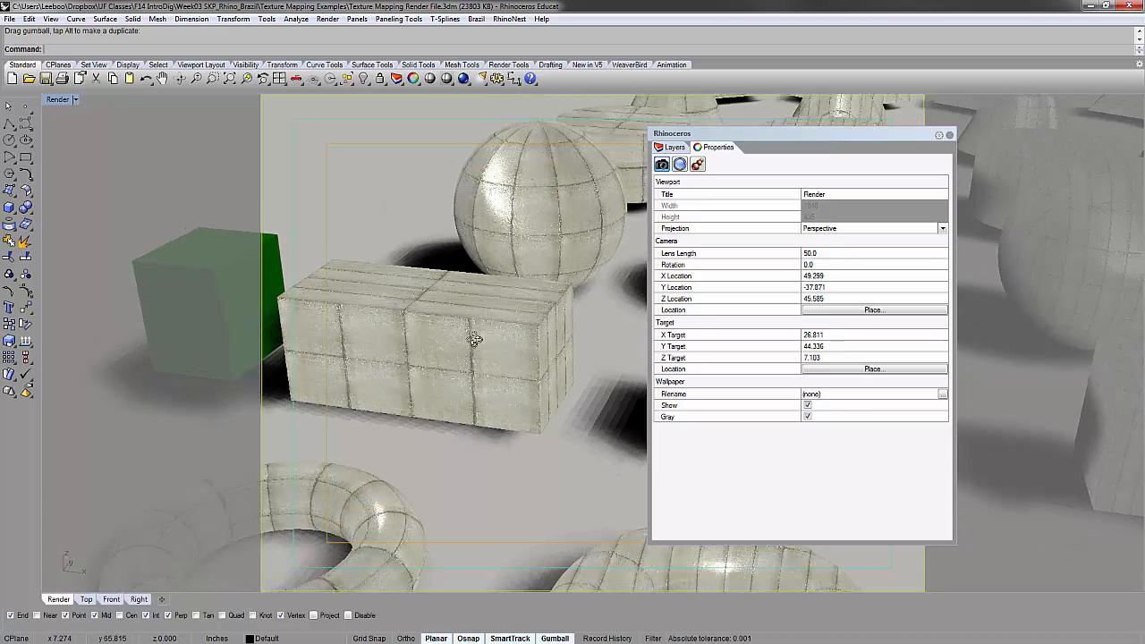
{"action": "right_click_drag", "start_coordinate": [473, 339], "coordinate": [379, 281]}
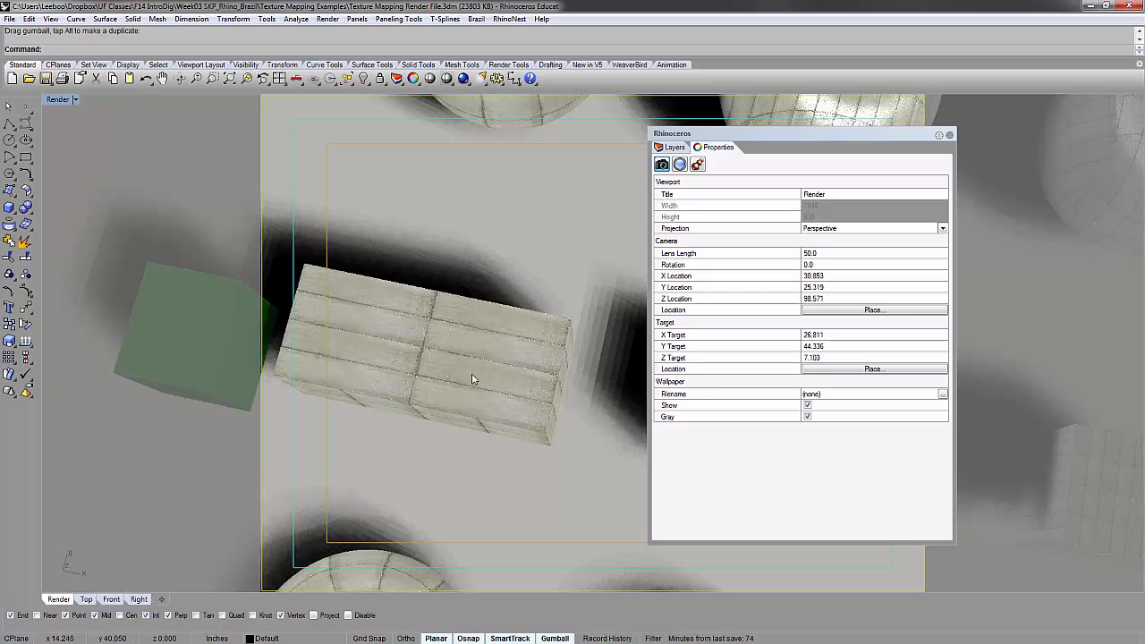
{"action": "right_click_drag", "start_coordinate": [528, 384], "coordinate": [523, 283]}
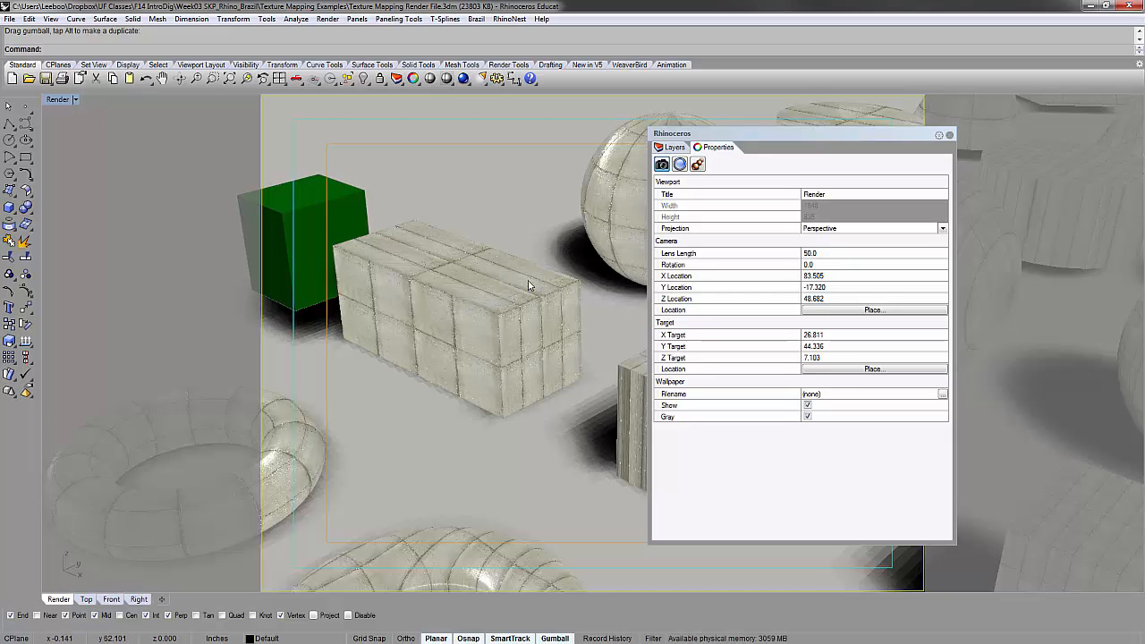
Step: Select and frame the sphere in the Surface column, clear the selection, and examine how the texture converges at its pole
{"action": "right_click_drag", "start_coordinate": [426, 330], "coordinate": [299, 439], "text": "shift"}
{"action": "scroll", "coordinate": [299, 438], "scroll_direction": "down", "scroll_amount": 4}
{"action": "right_click_drag", "start_coordinate": [478, 366], "coordinate": [536, 434]}
{"action": "left_click", "coordinate": [477, 298]}
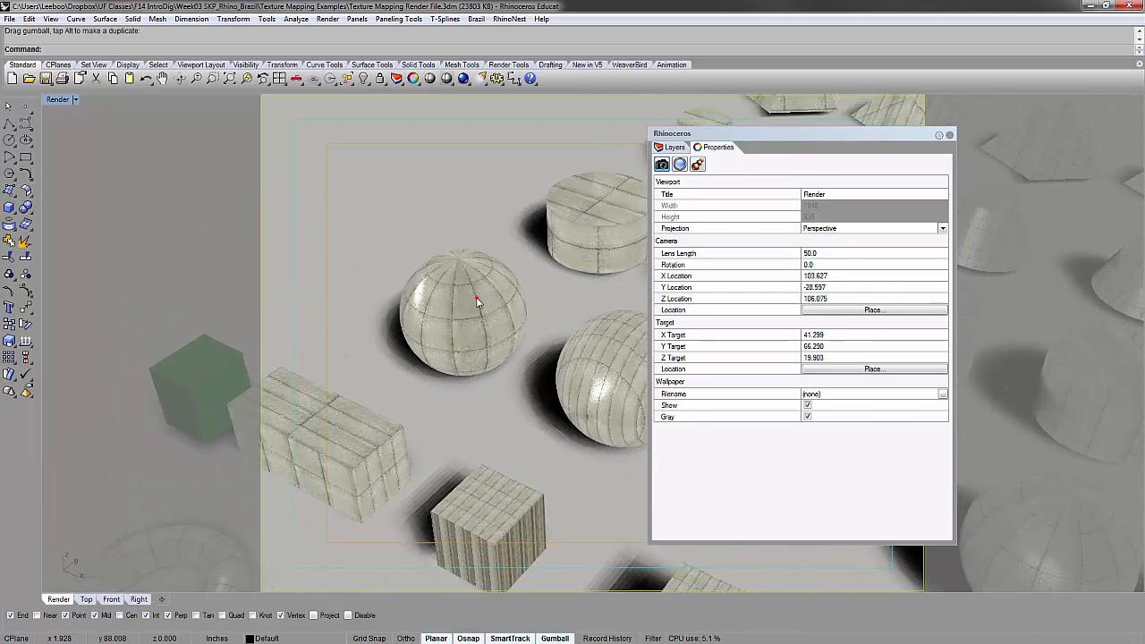
{"action": "type", "text": "zs"}
{"action": "key", "text": "Return"}
{"action": "left_click", "coordinate": [376, 221]}
{"action": "scroll", "coordinate": [357, 243], "scroll_direction": "down", "scroll_amount": 4}
{"action": "right_click_drag", "start_coordinate": [490, 288], "coordinate": [477, 347]}
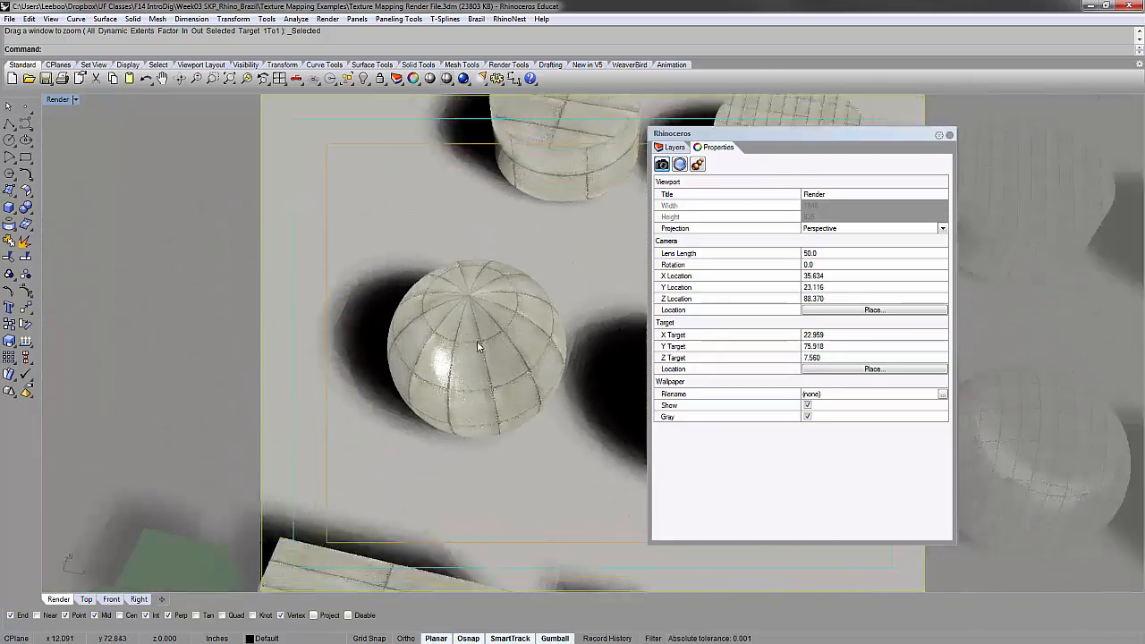
Step: Examine the texture on the top and side of the Surface column's cylinder and on the tapered and pyramid shapes behind it
{"action": "scroll", "coordinate": [476, 347], "scroll_direction": "down", "scroll_amount": 4}
{"action": "right_click_drag", "start_coordinate": [623, 261], "coordinate": [469, 443], "text": "shift"}
{"action": "scroll", "coordinate": [483, 381], "scroll_direction": "up", "scroll_amount": 7}
{"action": "left_click", "coordinate": [483, 381]}
{"action": "right_click_drag", "start_coordinate": [529, 388], "coordinate": [447, 292]}
{"action": "left_click", "coordinate": [447, 290]}
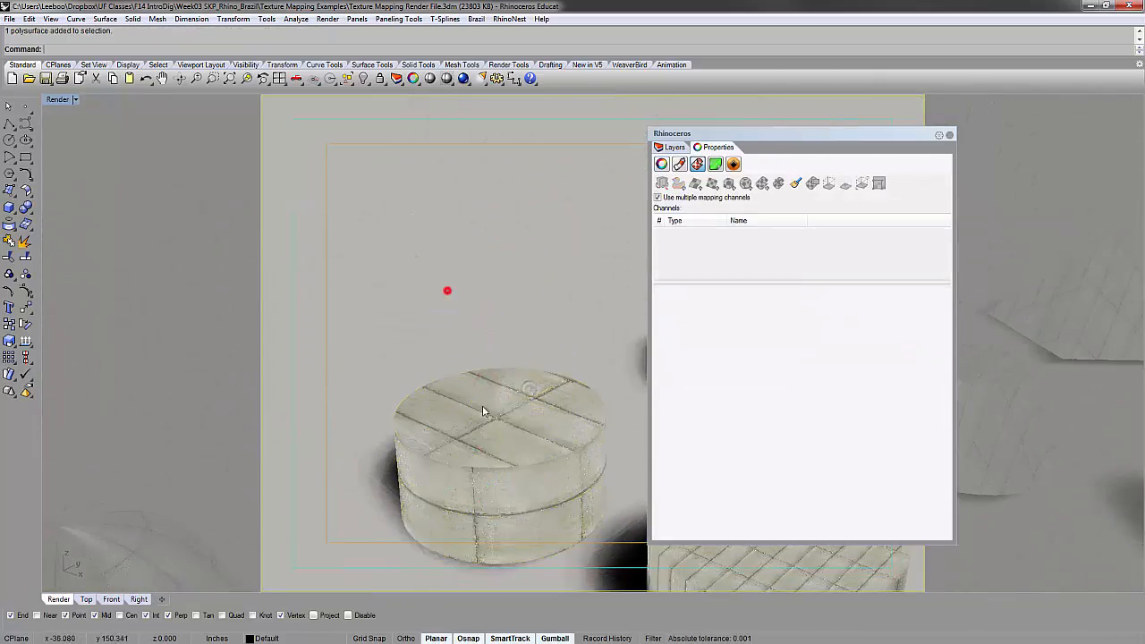
{"action": "right_click_drag", "start_coordinate": [501, 490], "coordinate": [465, 391], "text": "shift"}
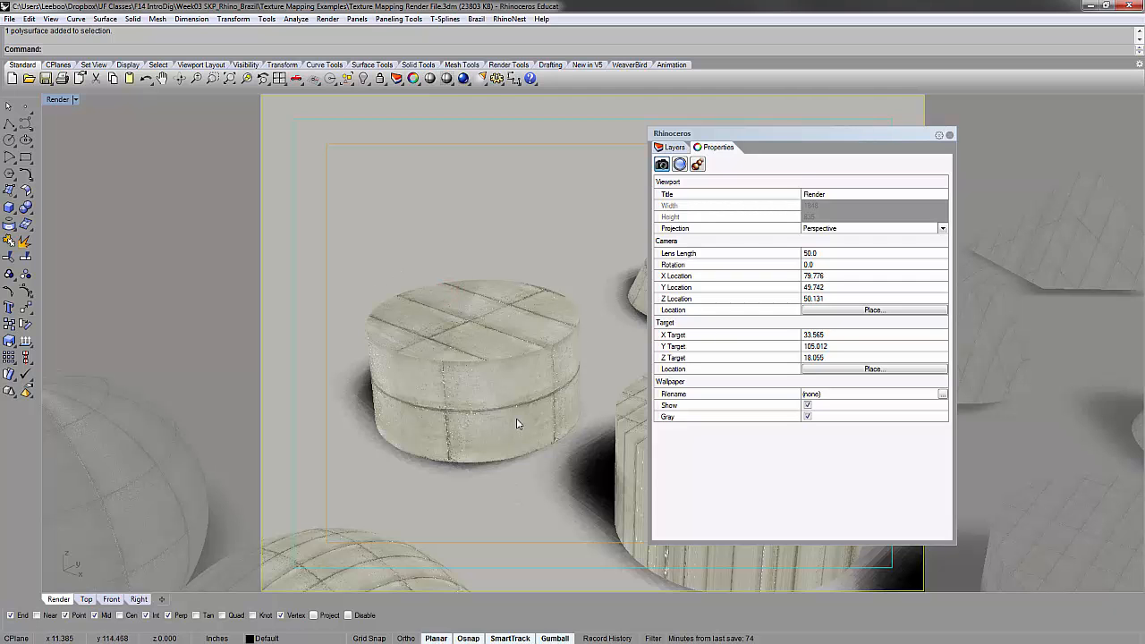
{"action": "right_click_drag", "start_coordinate": [404, 363], "coordinate": [452, 296]}
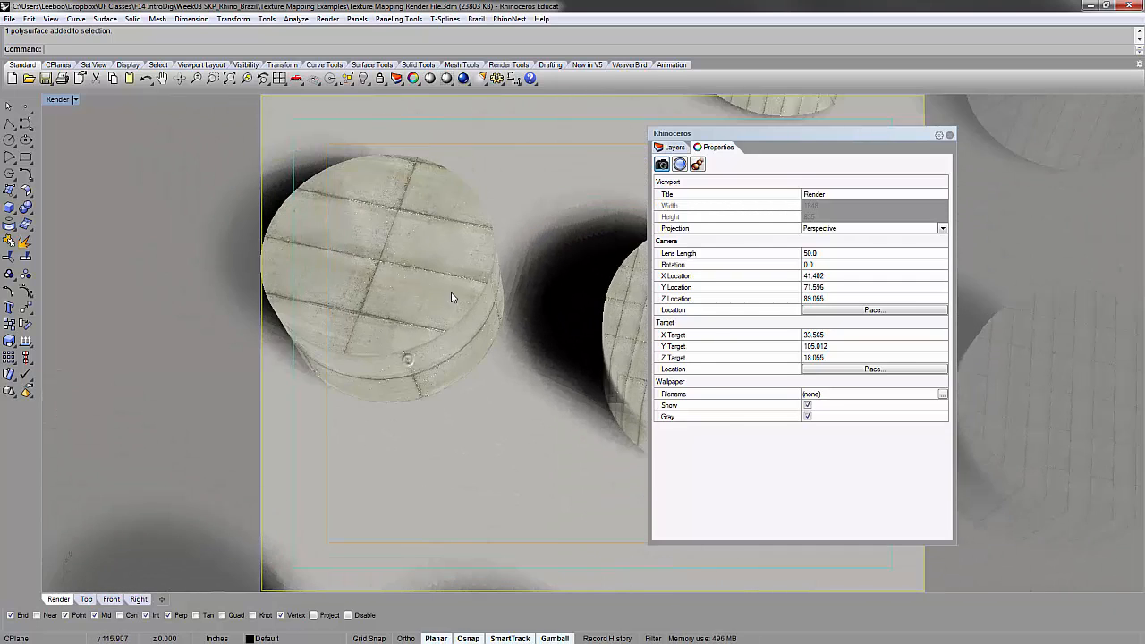
{"action": "scroll", "coordinate": [409, 355], "scroll_direction": "down", "scroll_amount": 4}
{"action": "right_click_drag", "start_coordinate": [411, 340], "coordinate": [452, 304], "text": "shift"}
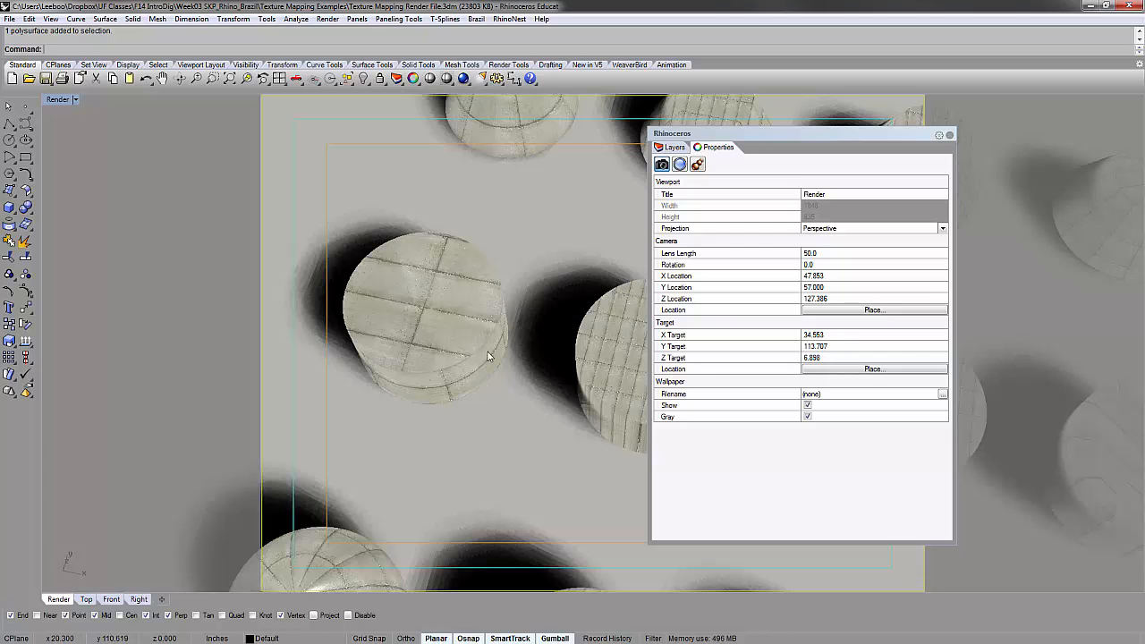
{"action": "scroll", "coordinate": [438, 319], "scroll_direction": "down", "scroll_amount": 3}
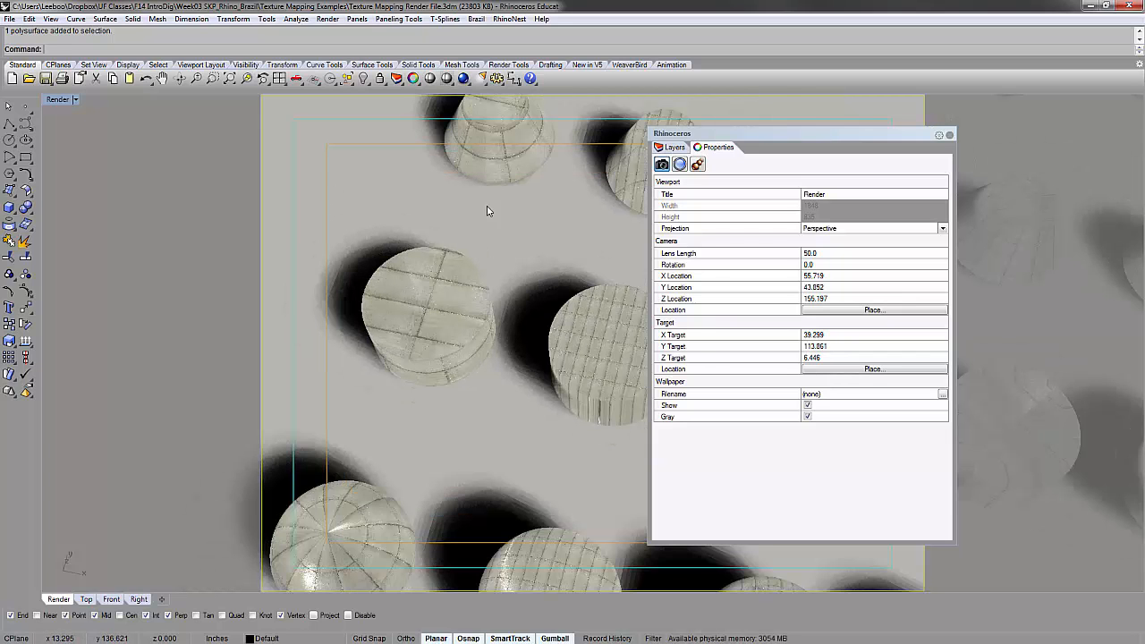
{"action": "right_click_drag", "start_coordinate": [487, 210], "coordinate": [504, 349], "text": "shift"}
{"action": "scroll", "coordinate": [504, 349], "scroll_direction": "down", "scroll_amount": 7}
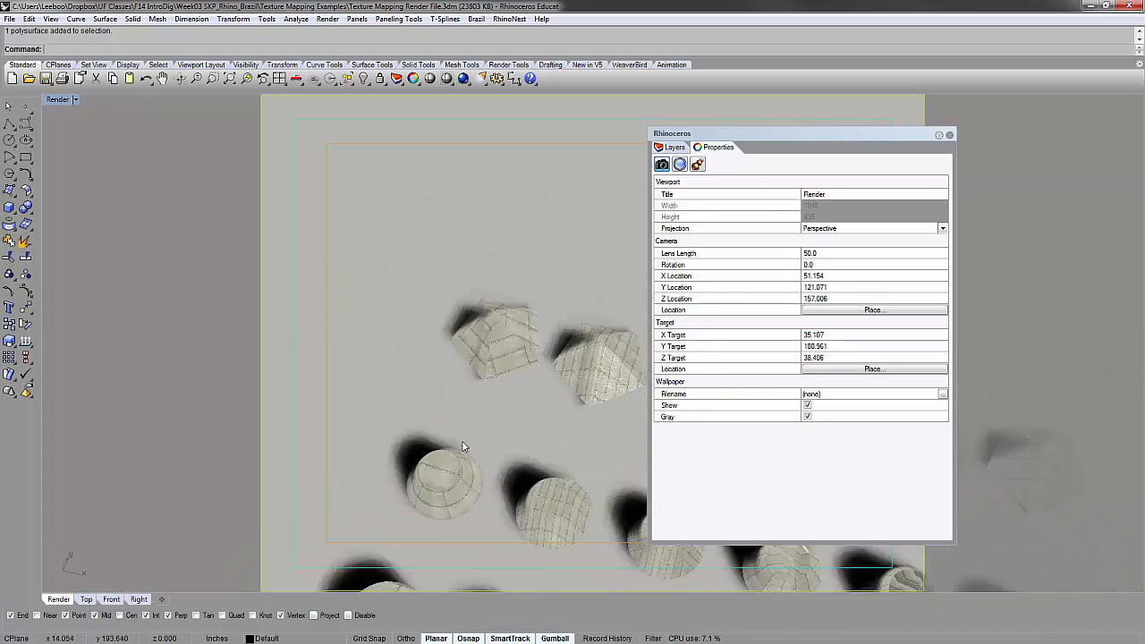
Step: Frame the torus above the Surface label and compare its texture with the elongated box, leaving nothing selected
{"action": "right_click_drag", "start_coordinate": [462, 446], "coordinate": [483, 277], "text": "shift"}
{"action": "scroll", "coordinate": [468, 314], "scroll_direction": "down", "scroll_amount": 5}
{"action": "scroll", "coordinate": [418, 505], "scroll_direction": "up", "scroll_amount": 7}
{"action": "right_click_drag", "start_coordinate": [429, 390], "coordinate": [444, 329]}
{"action": "left_click", "coordinate": [476, 351]}
{"action": "type", "text": "zs"}
{"action": "key", "text": "Return"}
{"action": "scroll", "coordinate": [436, 342], "scroll_direction": "down", "scroll_amount": 5}
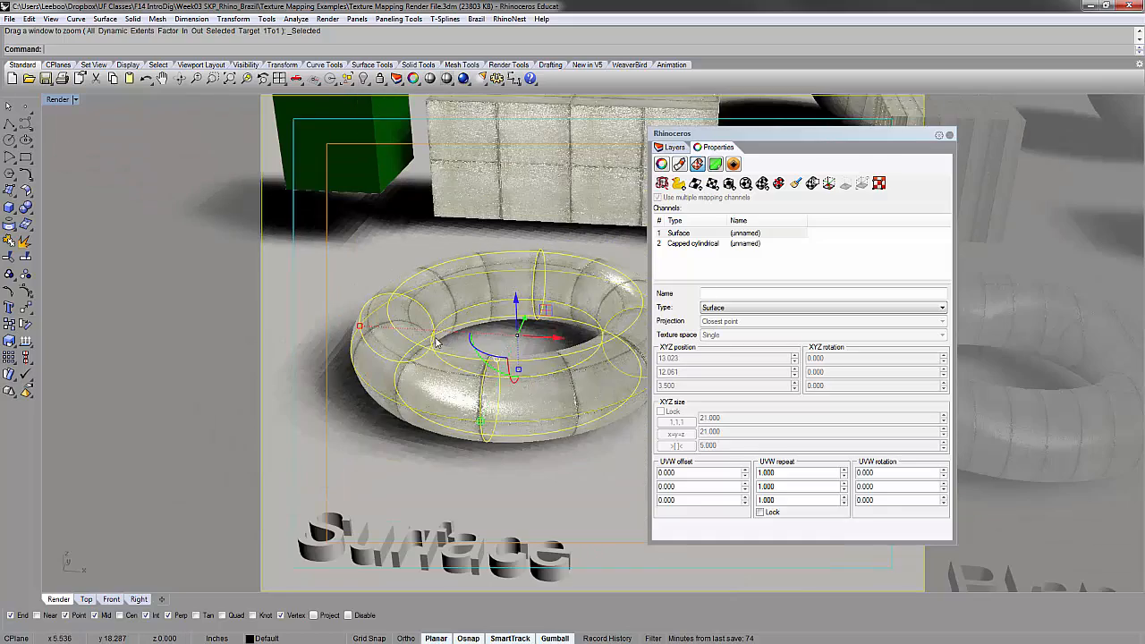
{"action": "left_click", "coordinate": [460, 253]}
{"action": "right_click_drag", "start_coordinate": [460, 253], "coordinate": [383, 328]}
{"action": "scroll", "coordinate": [452, 317], "scroll_direction": "down", "scroll_amount": 6}
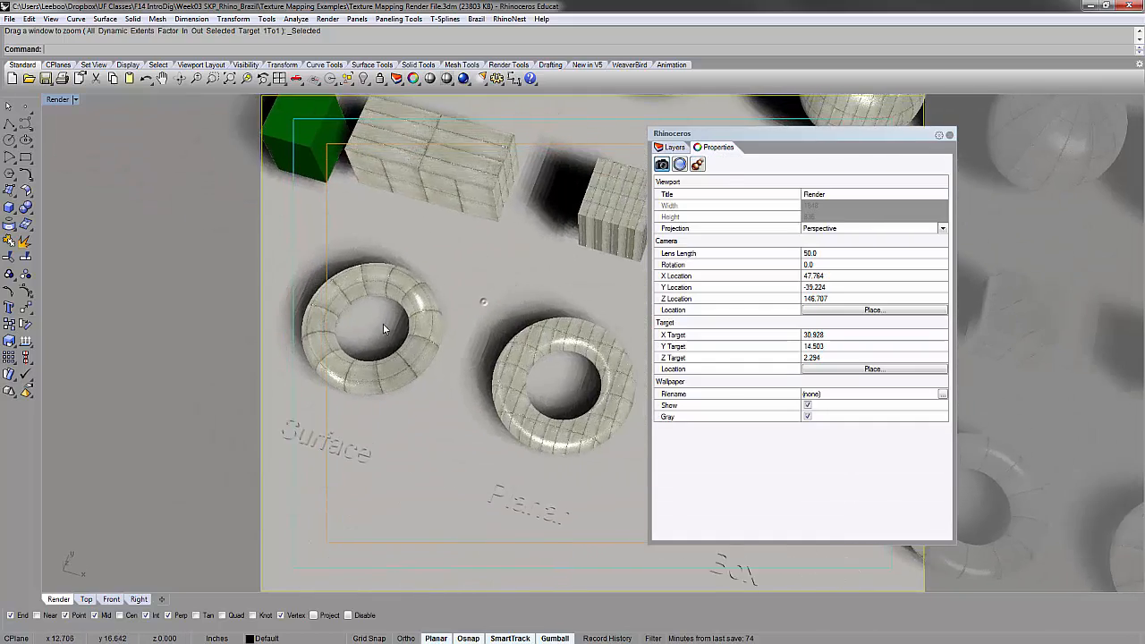
{"action": "right_click_drag", "start_coordinate": [357, 421], "coordinate": [366, 348]}
{"action": "left_click", "coordinate": [460, 271]}
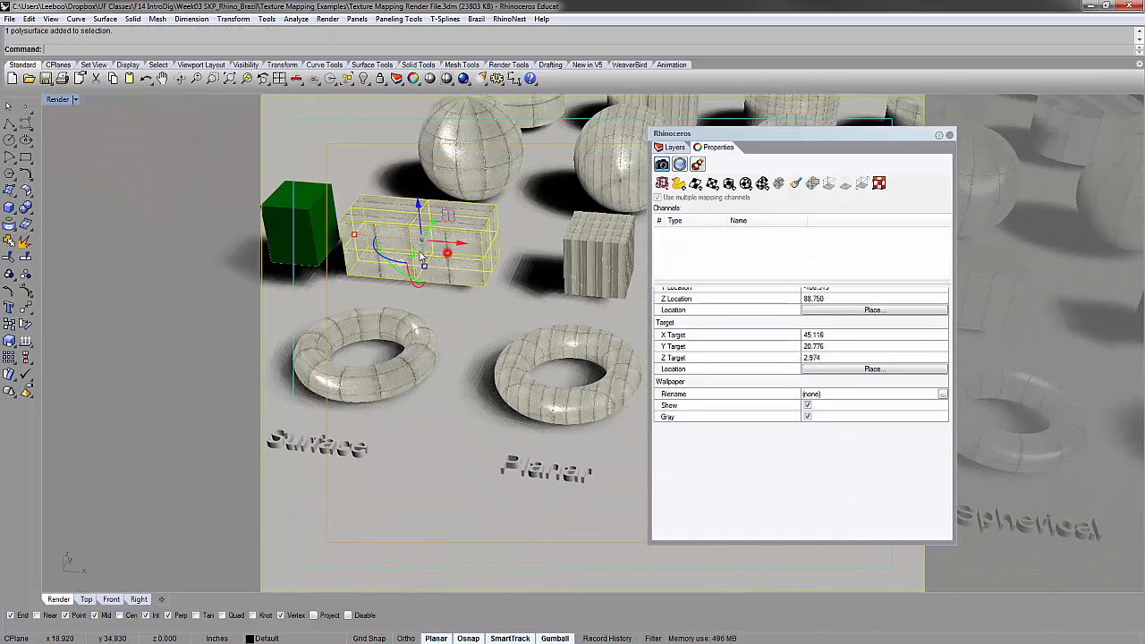
{"action": "left_click", "coordinate": [492, 319]}
Step: Select the torus above the Planar label and examine its planar mapping channel and how the texture projects across it
{"action": "right_click_drag", "start_coordinate": [492, 320], "coordinate": [429, 474], "text": "shift"}
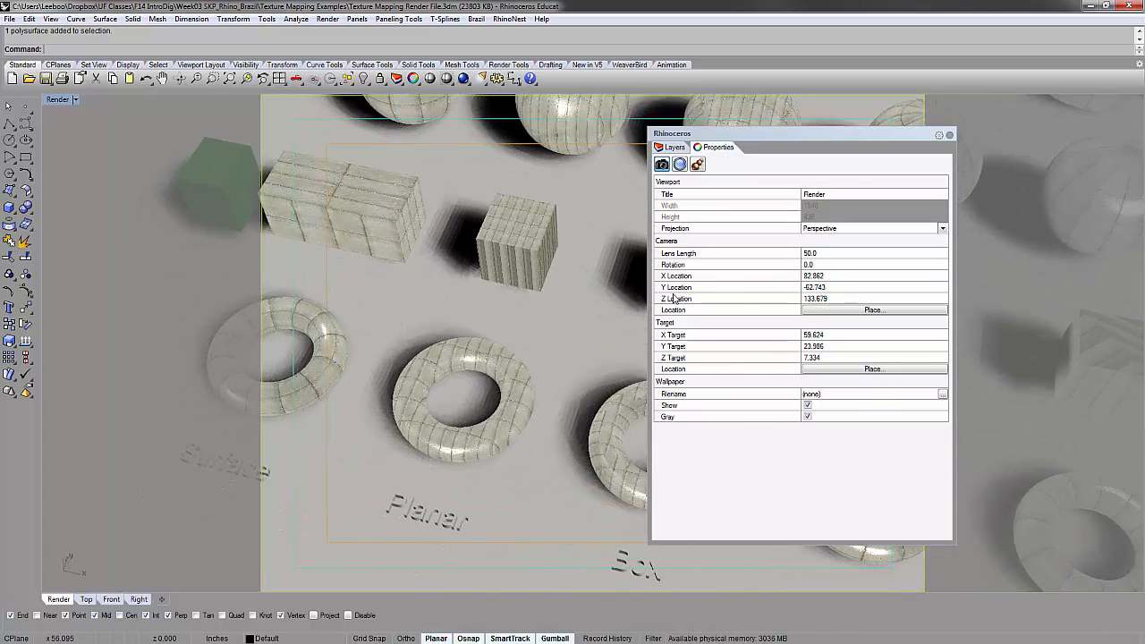
{"action": "left_click", "coordinate": [522, 382]}
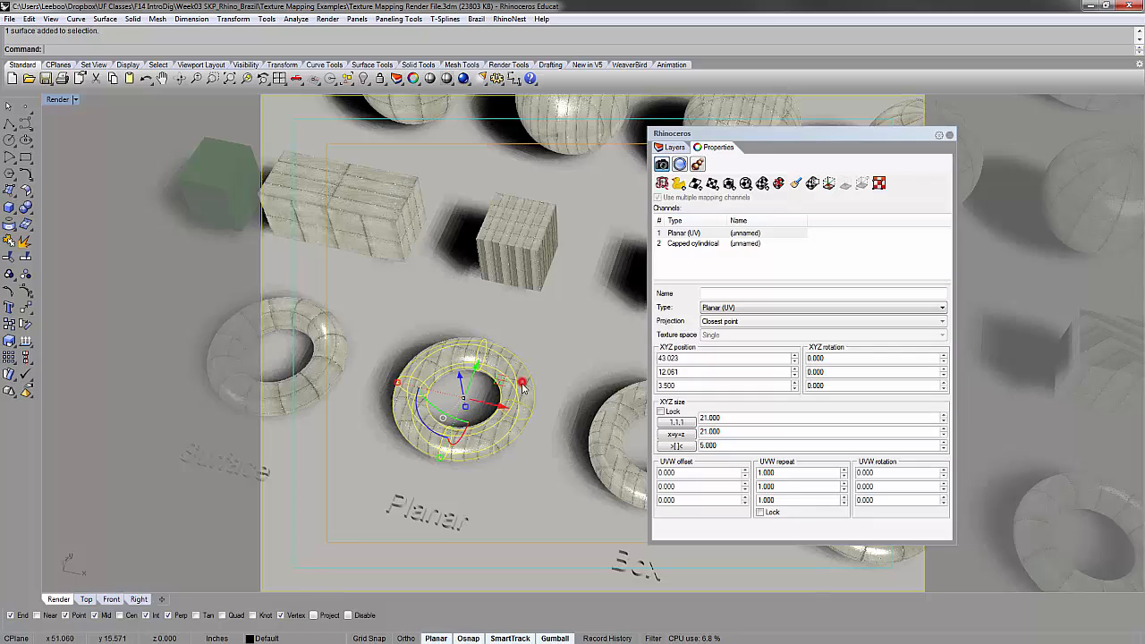
{"action": "right_click_drag", "start_coordinate": [543, 385], "coordinate": [590, 380]}
{"action": "right_click_drag", "start_coordinate": [563, 304], "coordinate": [561, 170], "text": "shift"}
{"action": "scroll", "coordinate": [434, 313], "scroll_direction": "up", "scroll_amount": 4}
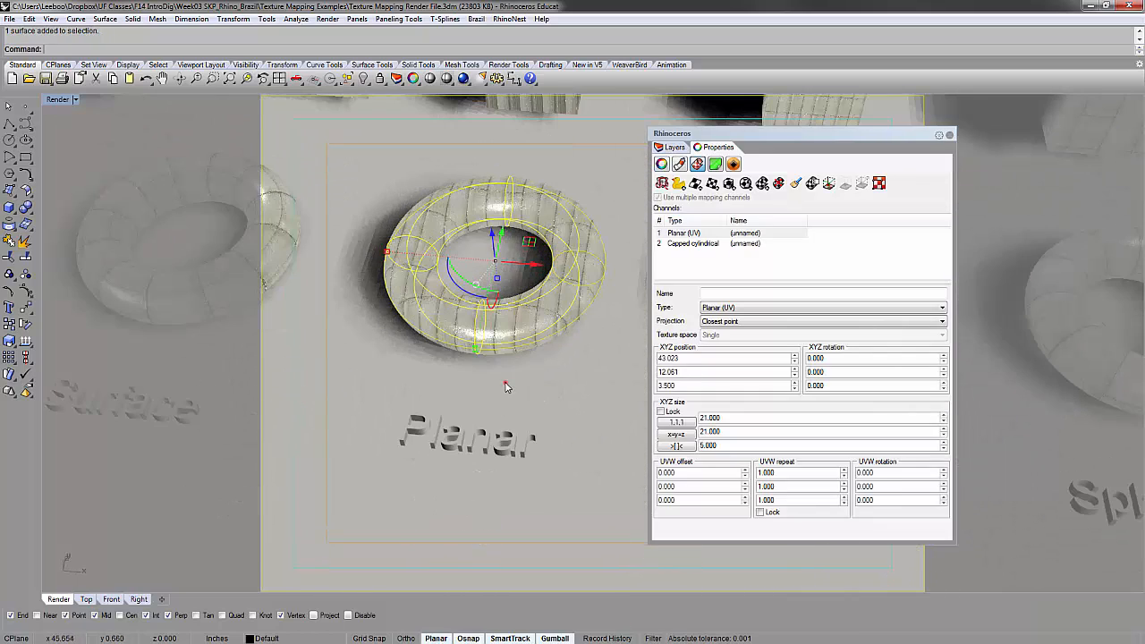
{"action": "left_click", "coordinate": [506, 384]}
{"action": "left_click", "coordinate": [574, 289]}
{"action": "right_click_drag", "start_coordinate": [617, 238], "coordinate": [626, 376], "text": "shift"}
{"action": "scroll", "coordinate": [626, 376], "scroll_direction": "down", "scroll_amount": 6}
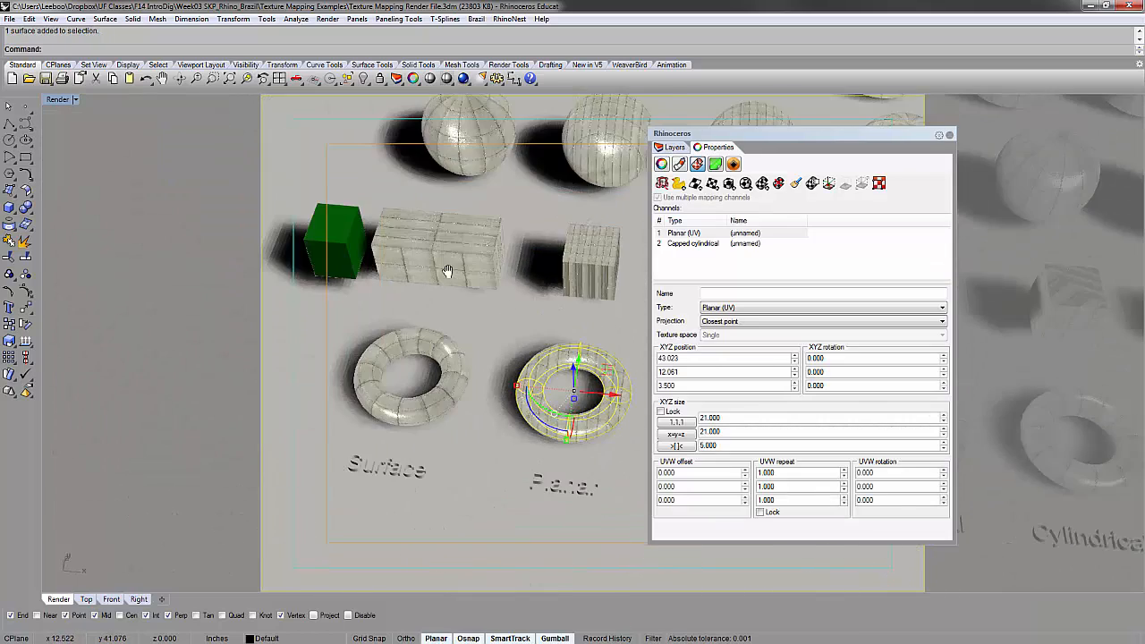
{"action": "right_click_drag", "start_coordinate": [447, 271], "coordinate": [544, 306], "text": "shift"}
{"action": "left_click", "coordinate": [439, 285]}
{"action": "left_click_drag", "start_coordinate": [434, 296], "coordinate": [435, 279]}
{"action": "key", "text": "ctrl+z"}
{"action": "left_click", "coordinate": [457, 349]}
Step: Delete the surface mapping on channel 1 from the green box and clear the selection
{"action": "right_click_drag", "start_coordinate": [460, 307], "coordinate": [440, 269]}
{"action": "left_click", "coordinate": [440, 269]}
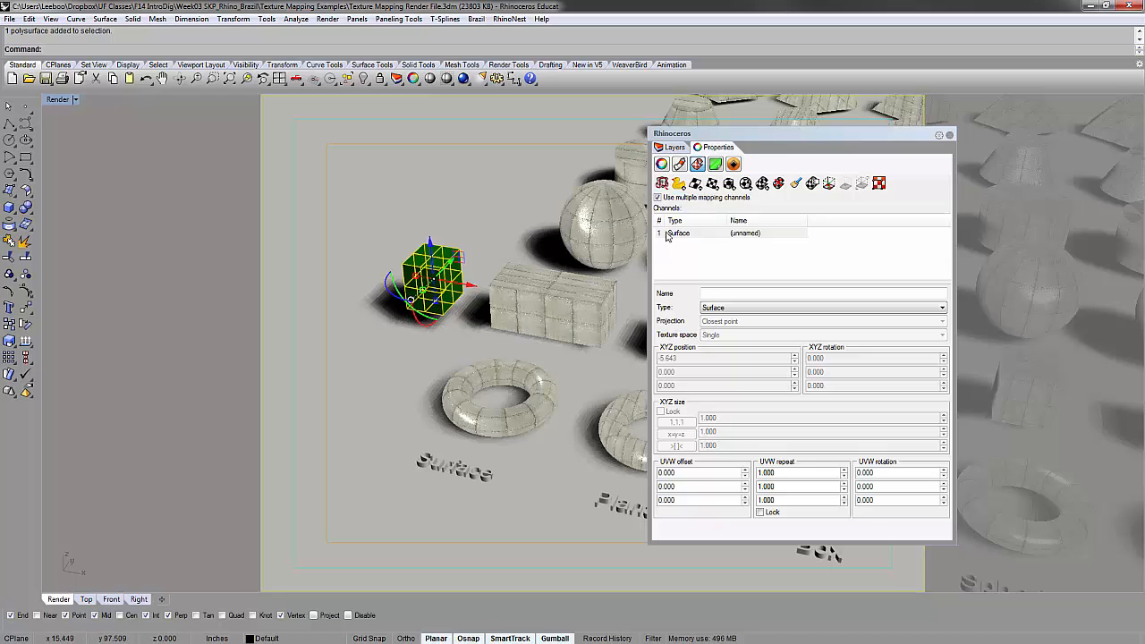
{"action": "left_click", "coordinate": [695, 232]}
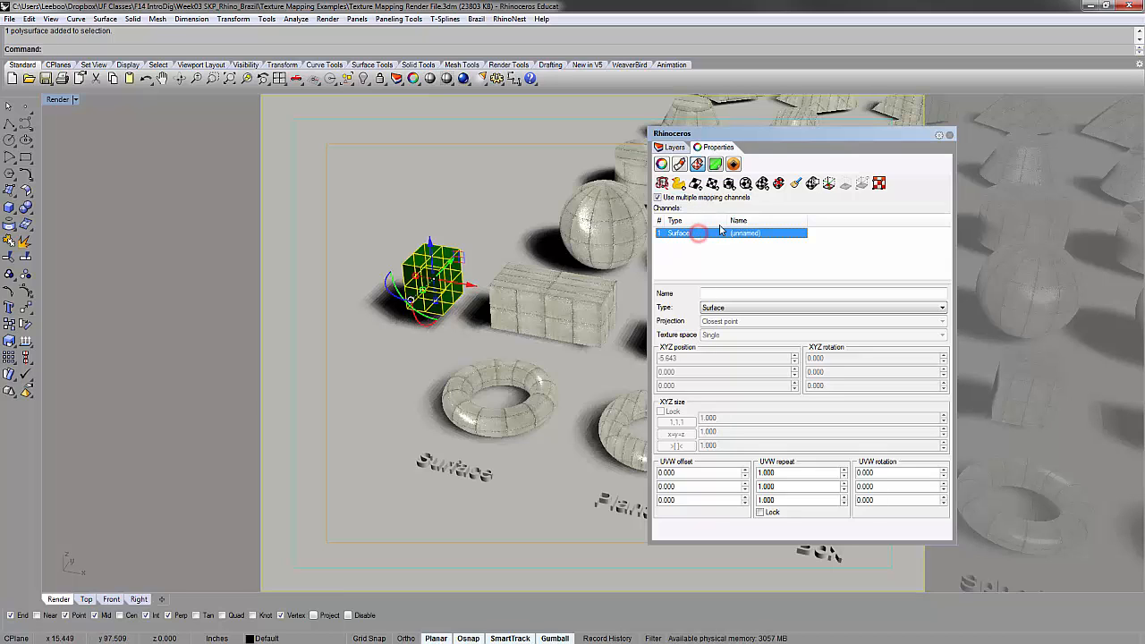
{"action": "left_click", "coordinate": [778, 184]}
{"action": "left_click", "coordinate": [448, 219]}
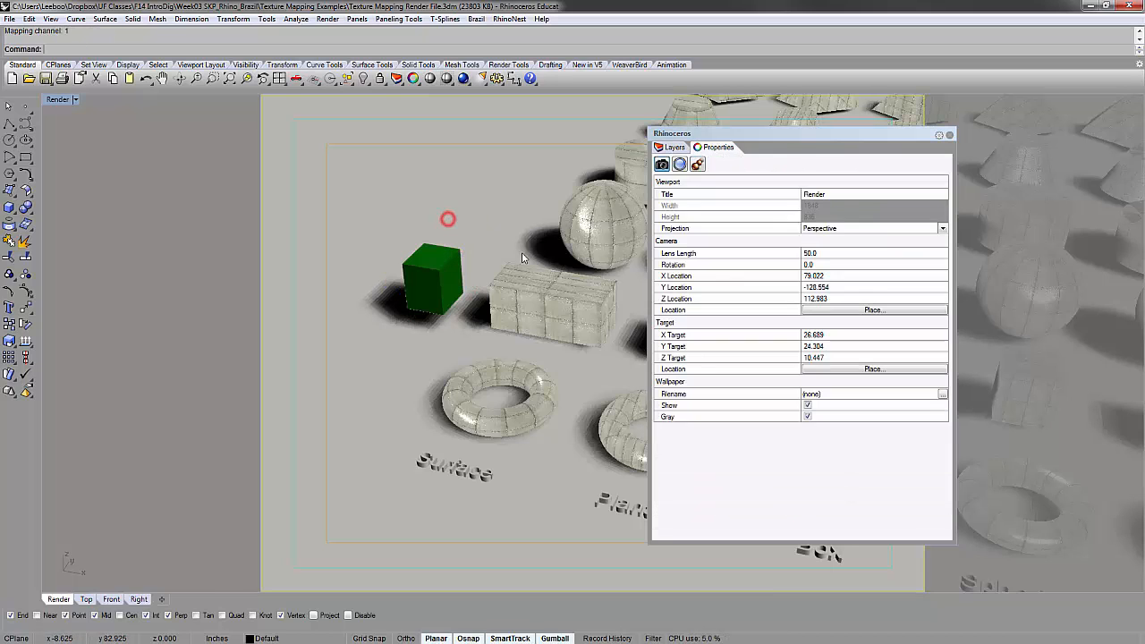
Step: Apply planar mapping to the green box using its bounding box, World coordinate system, UV option and mapping channel 1
{"action": "left_click", "coordinate": [432, 279]}
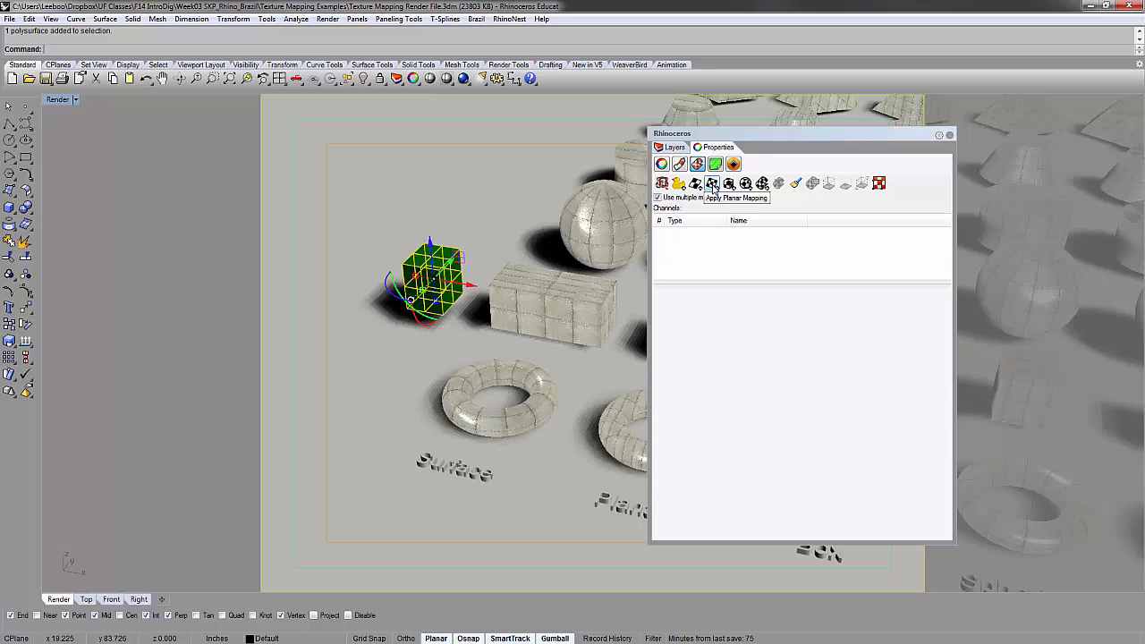
{"action": "left_click", "coordinate": [712, 184]}
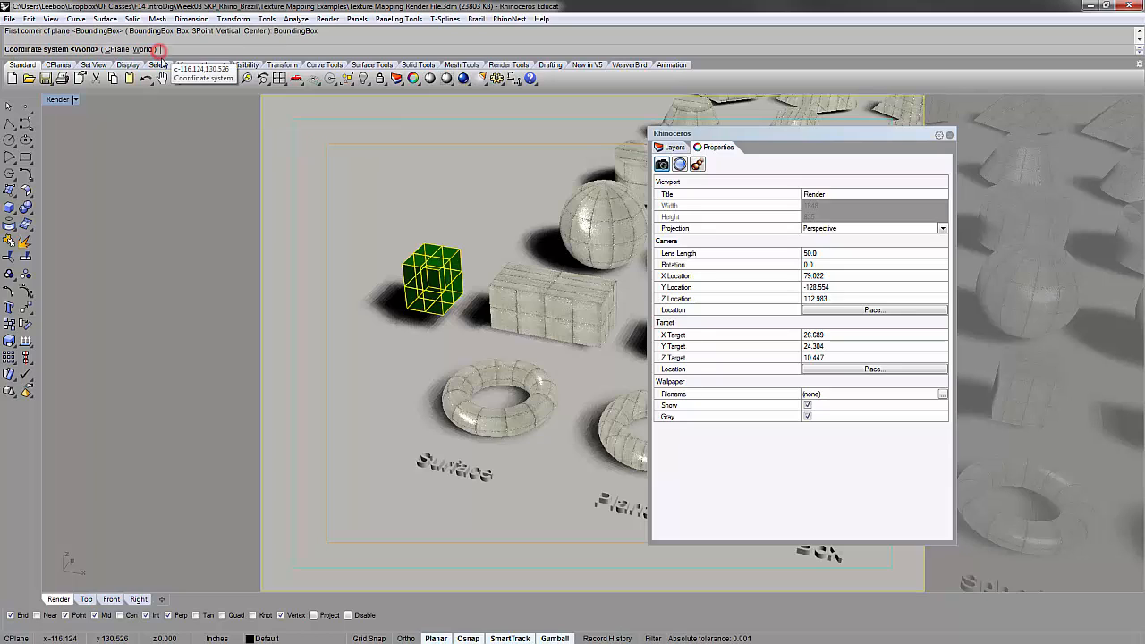
{"action": "left_click", "coordinate": [157, 50]}
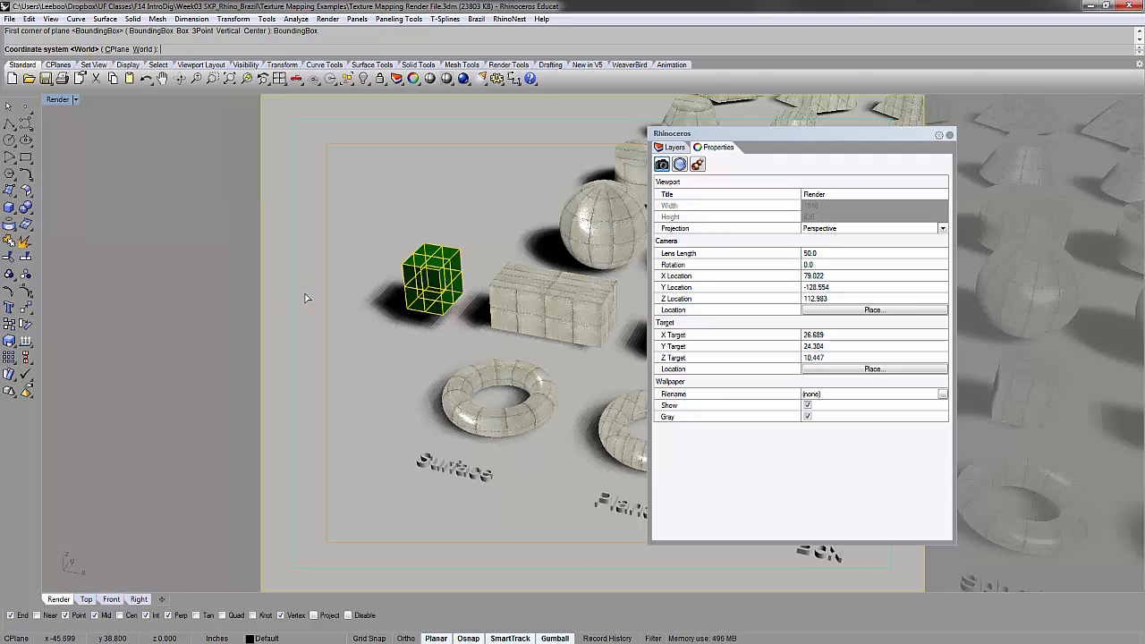
{"action": "left_click", "coordinate": [143, 49]}
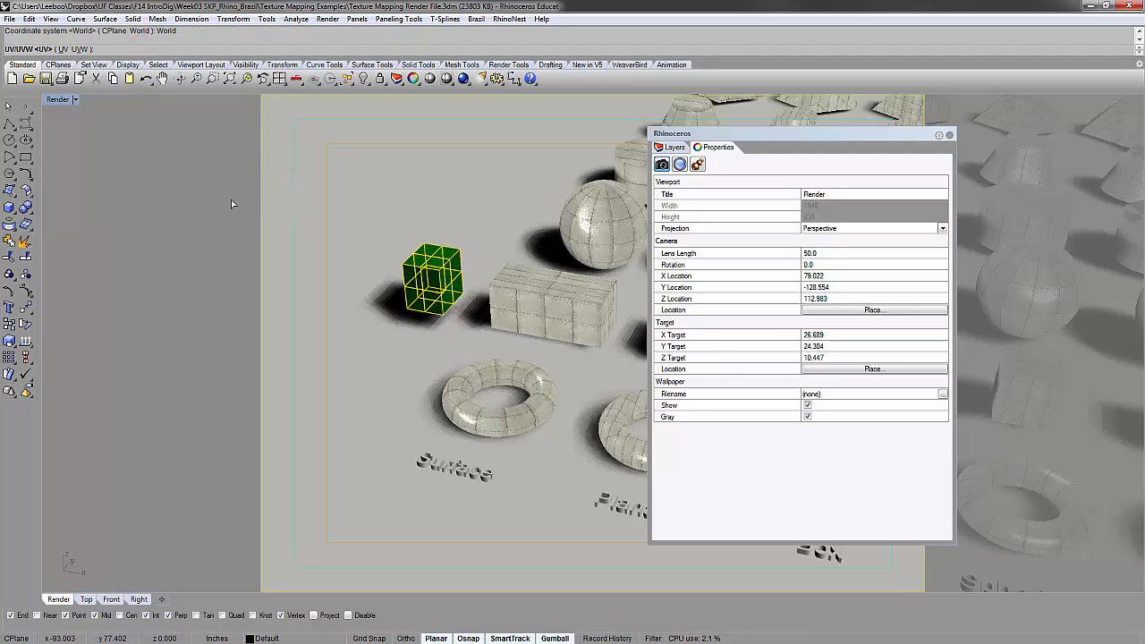
{"action": "key", "text": "Return"}
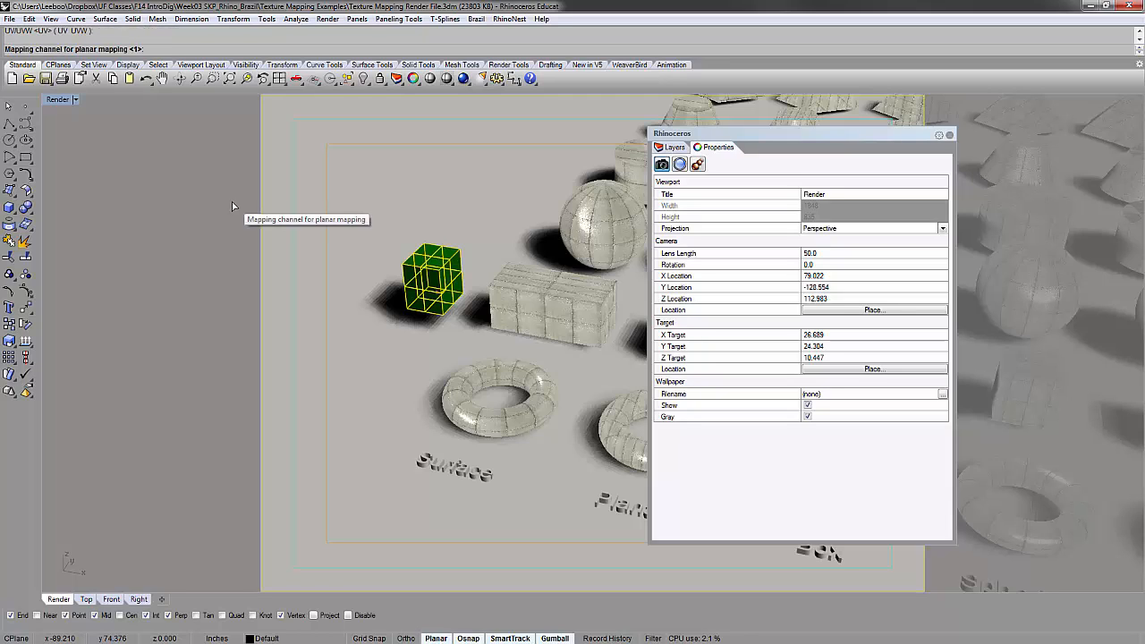
{"action": "key", "text": "Return"}
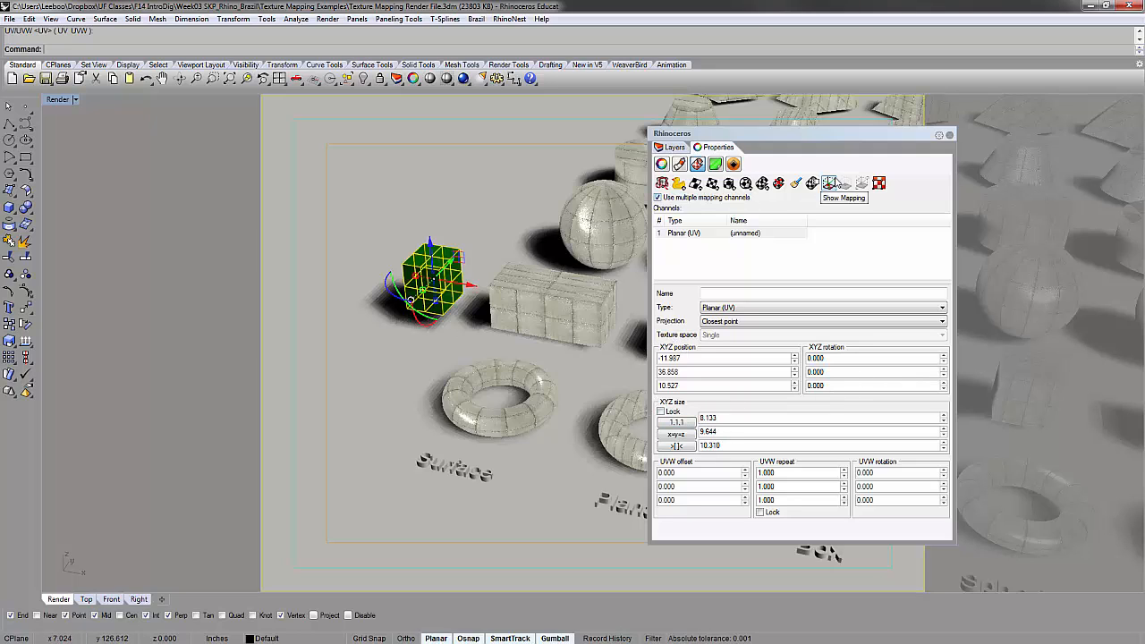
Step: Show the green box's planar mapping widget for channel 1 and examine the projection plane inside the box
{"action": "left_click", "coordinate": [829, 185]}
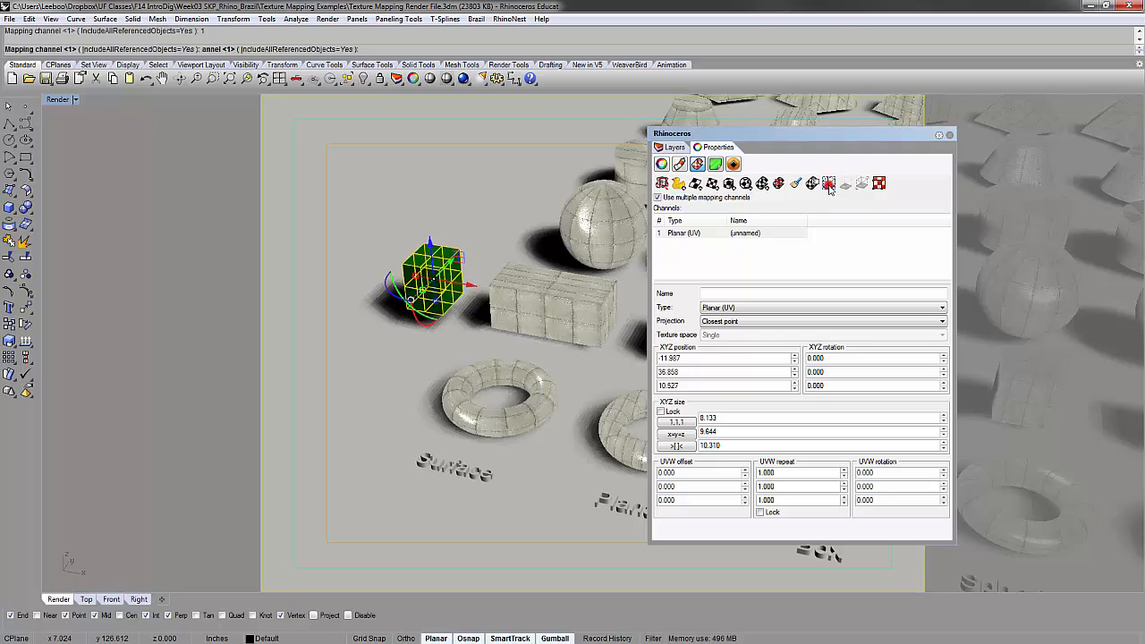
{"action": "scroll", "coordinate": [419, 286], "scroll_direction": "up", "scroll_amount": 5}
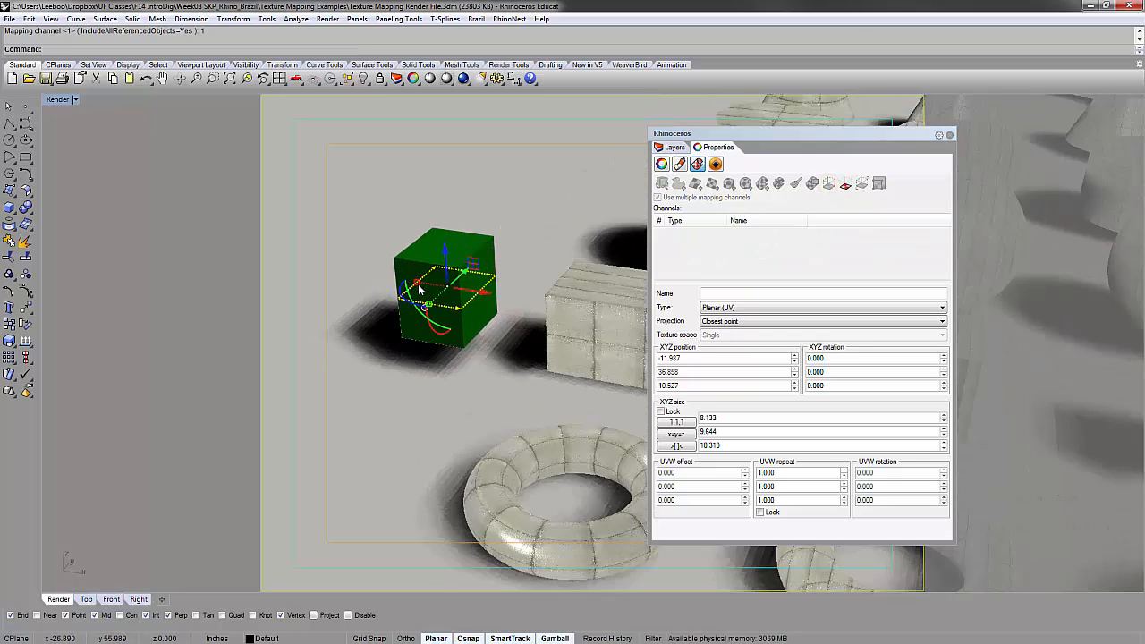
{"action": "right_click_drag", "start_coordinate": [509, 299], "coordinate": [498, 335]}
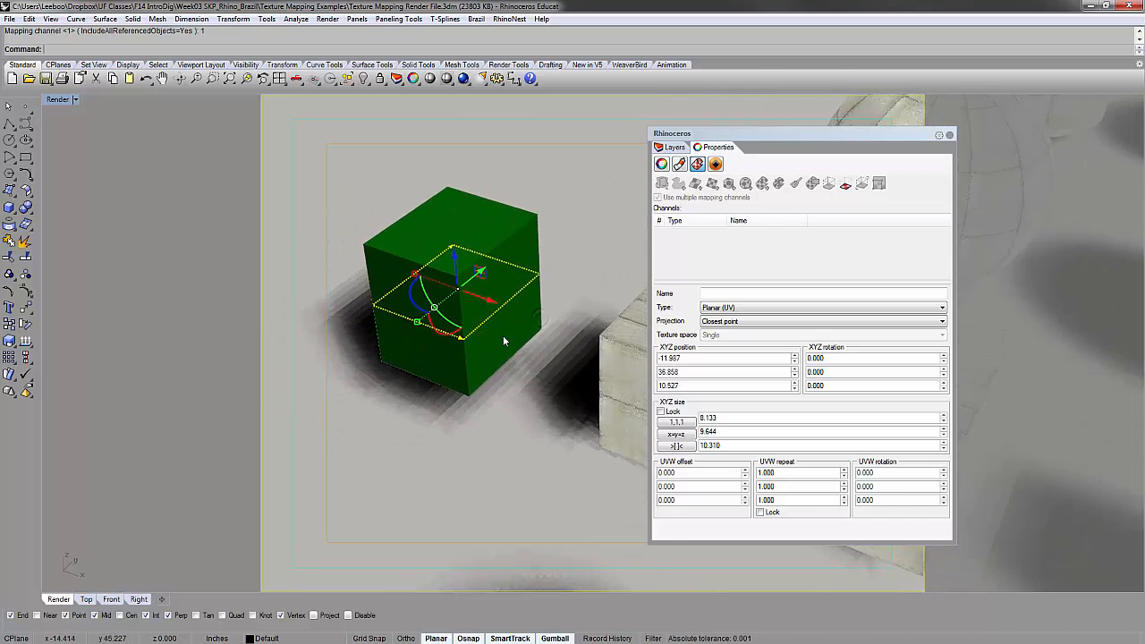
{"action": "scroll", "coordinate": [514, 329], "scroll_direction": "down", "scroll_amount": 3}
{"action": "right_click_drag", "start_coordinate": [531, 315], "coordinate": [533, 311]}
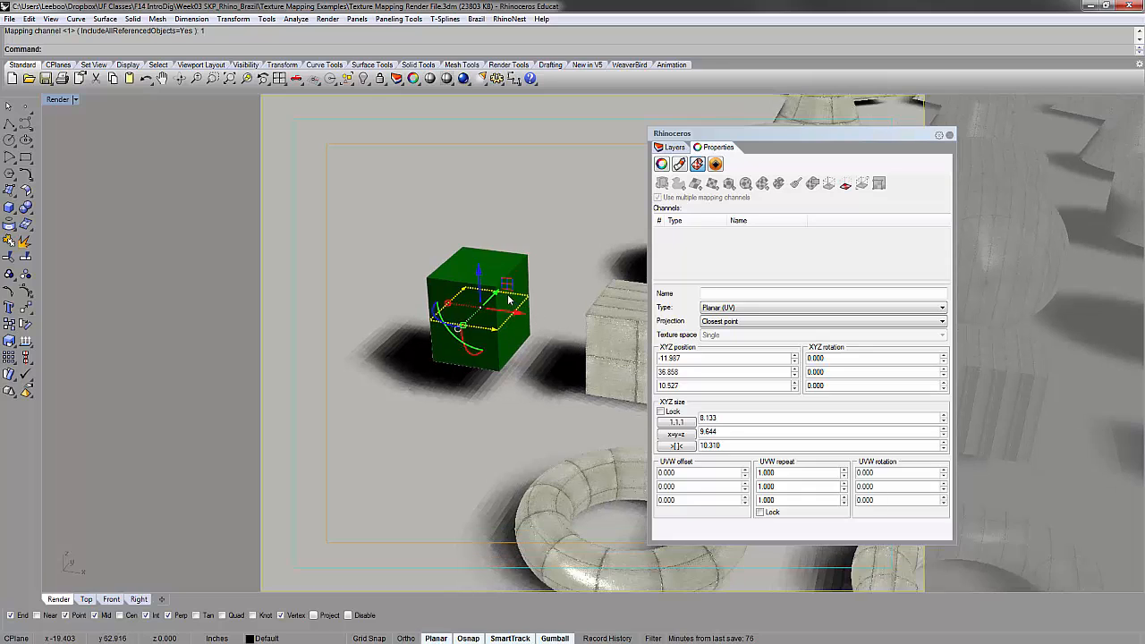
Step: Move the mapping plane above the green box to about Z 21.2, and forward along Y to about 30.4
{"action": "left_click_drag", "start_coordinate": [481, 293], "coordinate": [541, 234]}
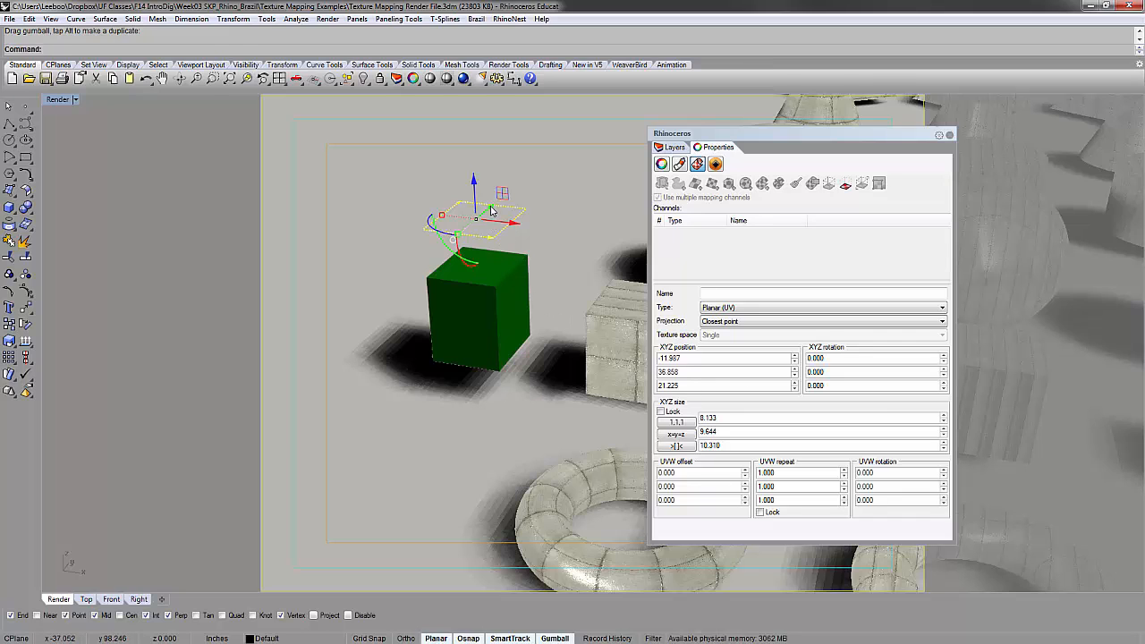
{"action": "left_click_drag", "start_coordinate": [490, 209], "coordinate": [466, 233]}
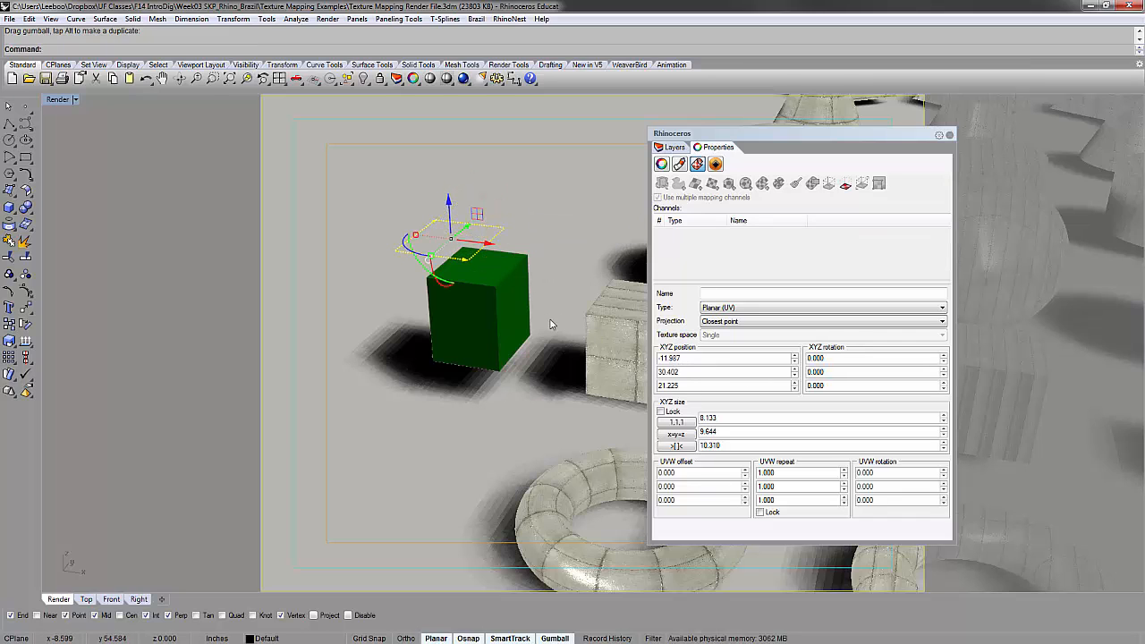
{"action": "right_click_drag", "start_coordinate": [530, 231], "coordinate": [526, 247]}
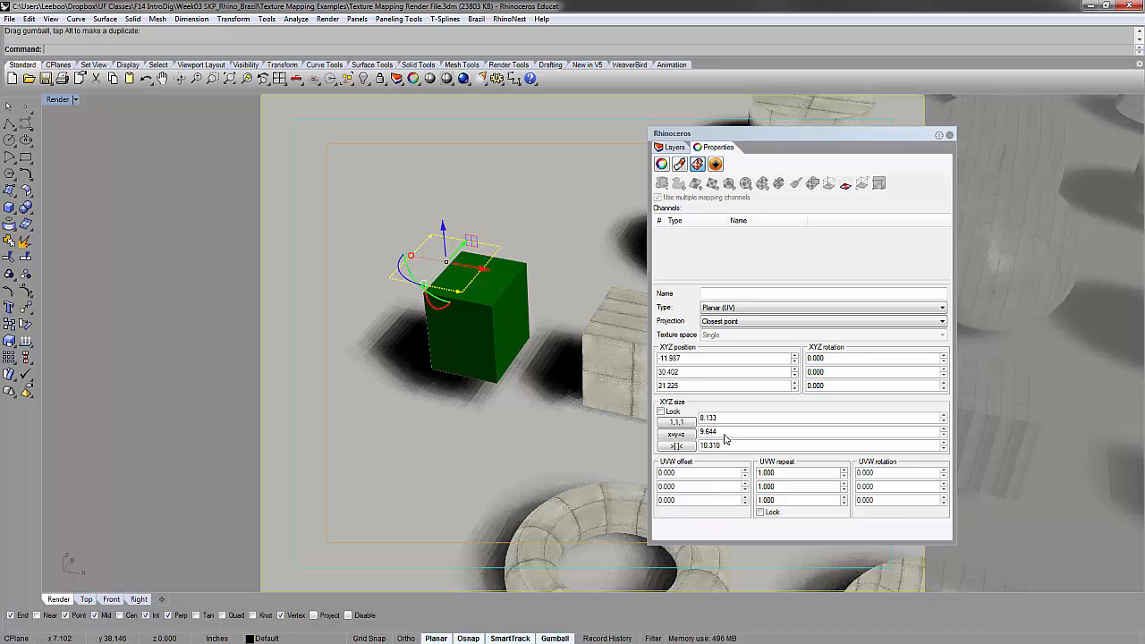
Step: Equalize the mapping plane's X, Y and Z sizes, enter 10 for the X size and equalize the sizes again
{"action": "left_click", "coordinate": [677, 434]}
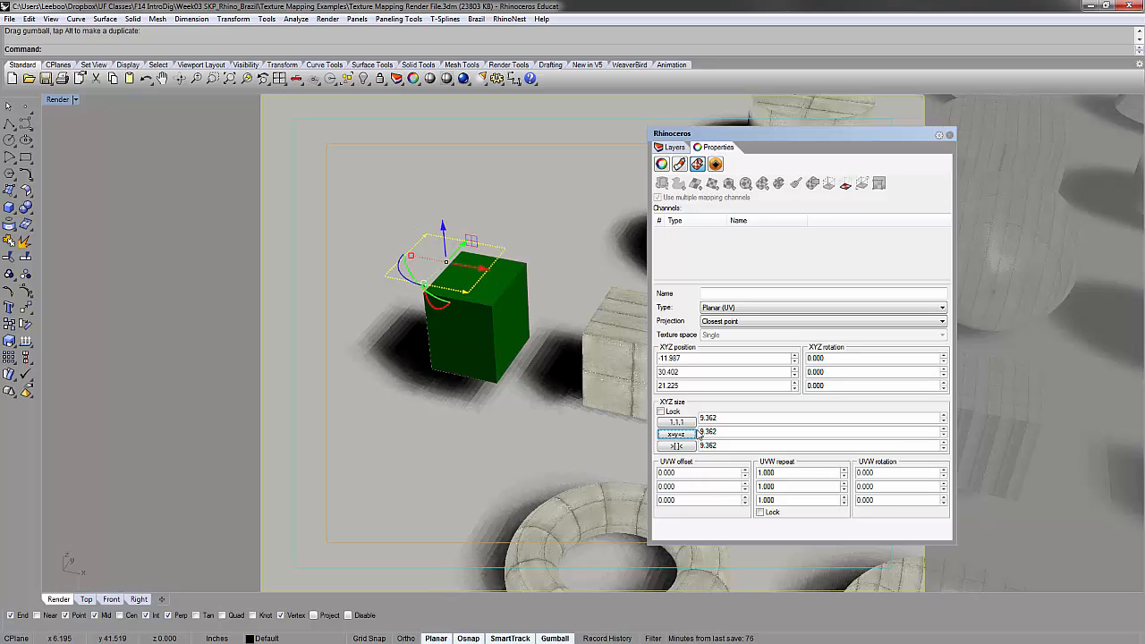
{"action": "double_click", "coordinate": [719, 418]}
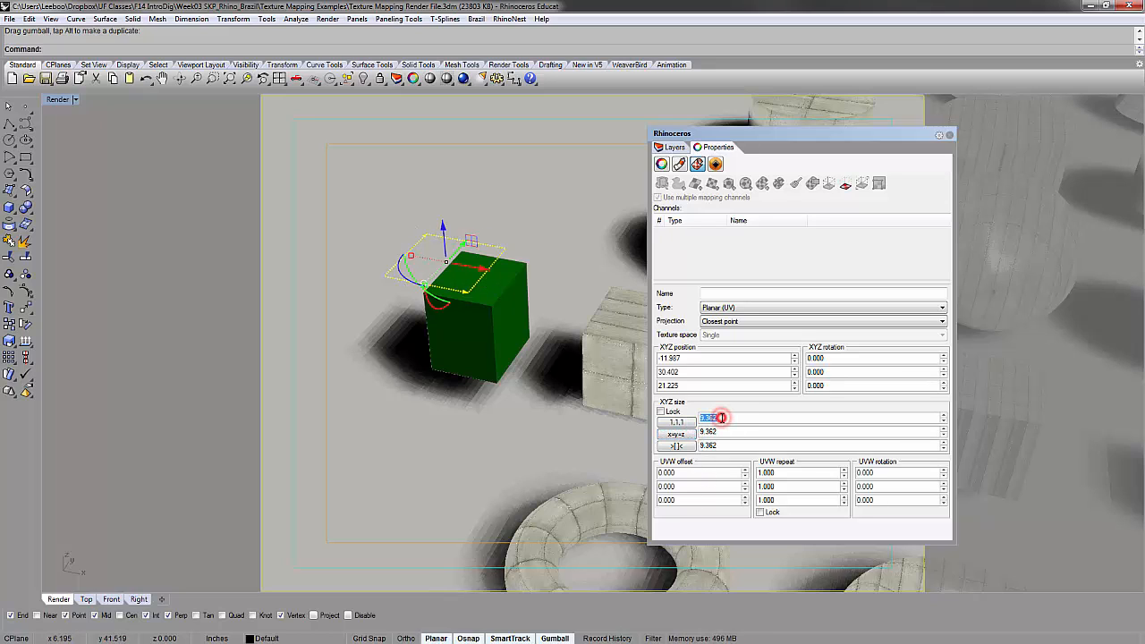
{"action": "type", "text": "10"}
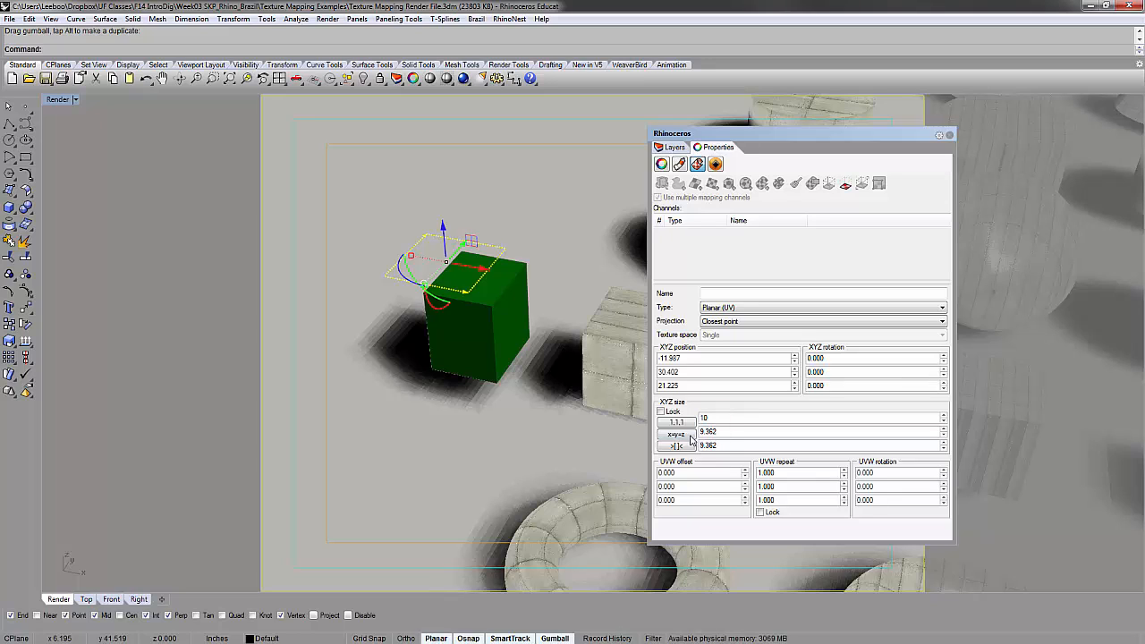
{"action": "left_click", "coordinate": [679, 435]}
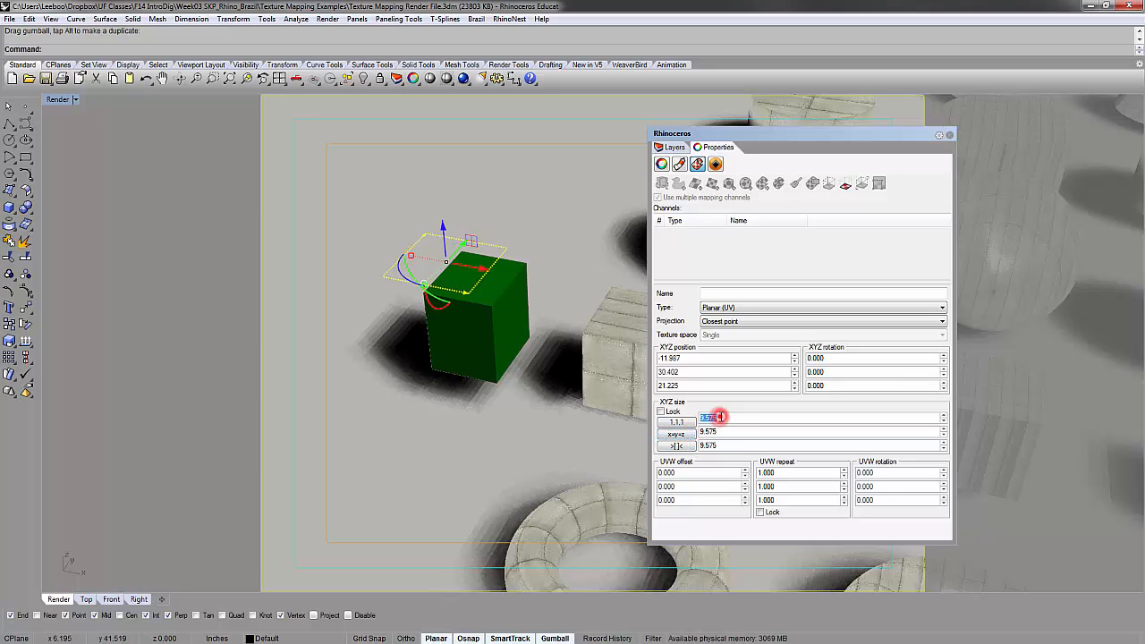
Step: Set the mapping plane's X, Y and Z sizes each to 10, lock the size proportions and clear the selection
{"action": "type", "text": "10"}
{"action": "key", "text": "Return"}
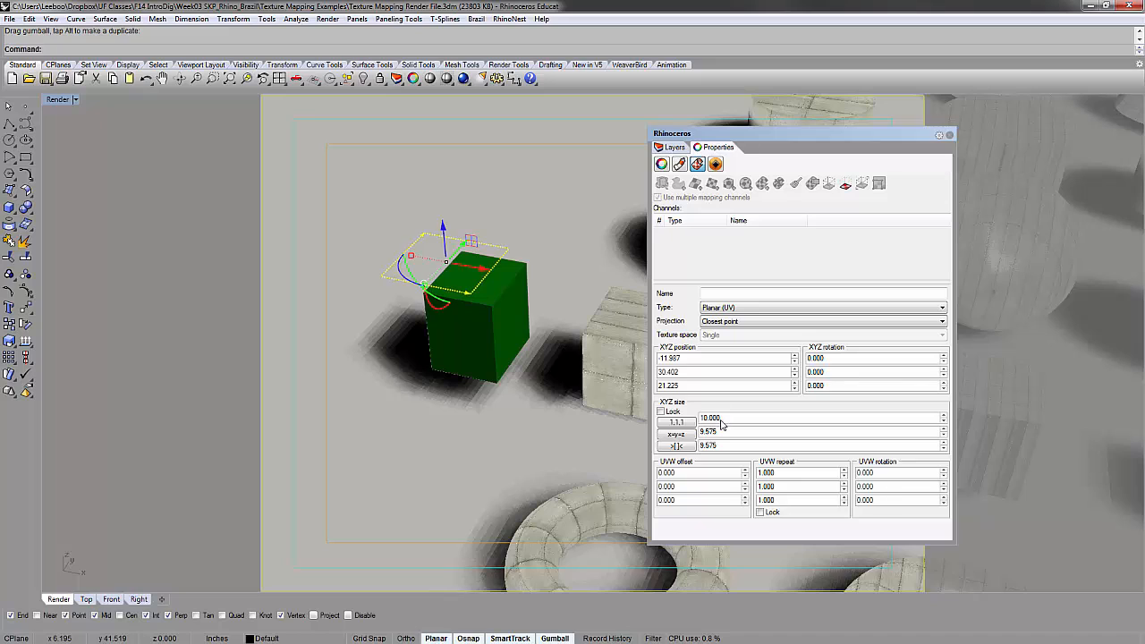
{"action": "type", "text": "10"}
{"action": "double_click", "coordinate": [711, 445]}
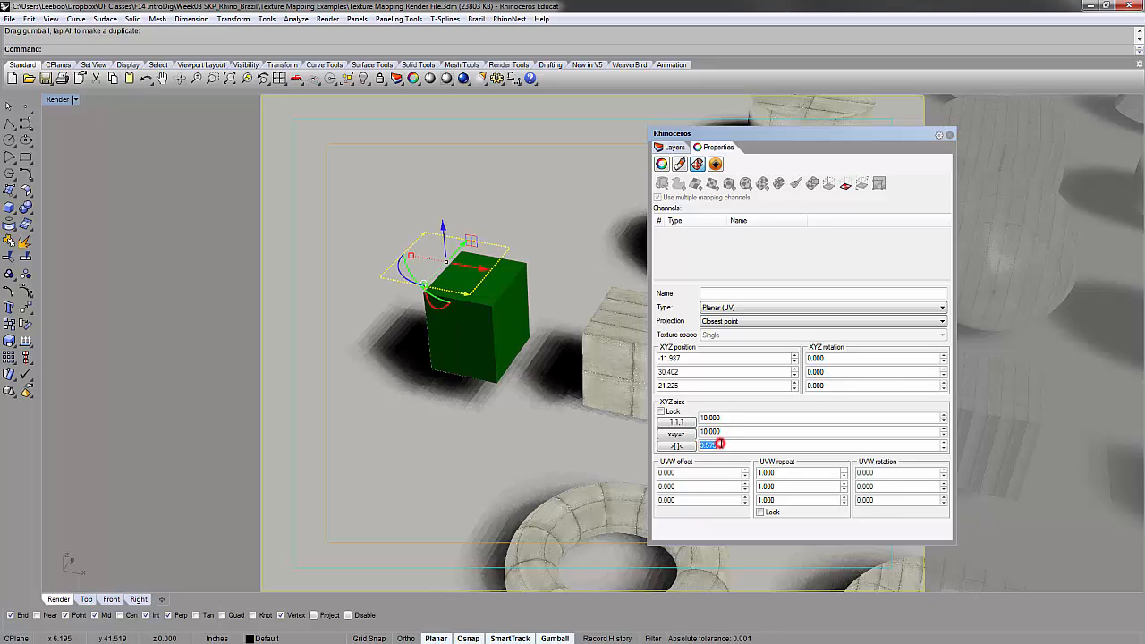
{"action": "type", "text": "10"}
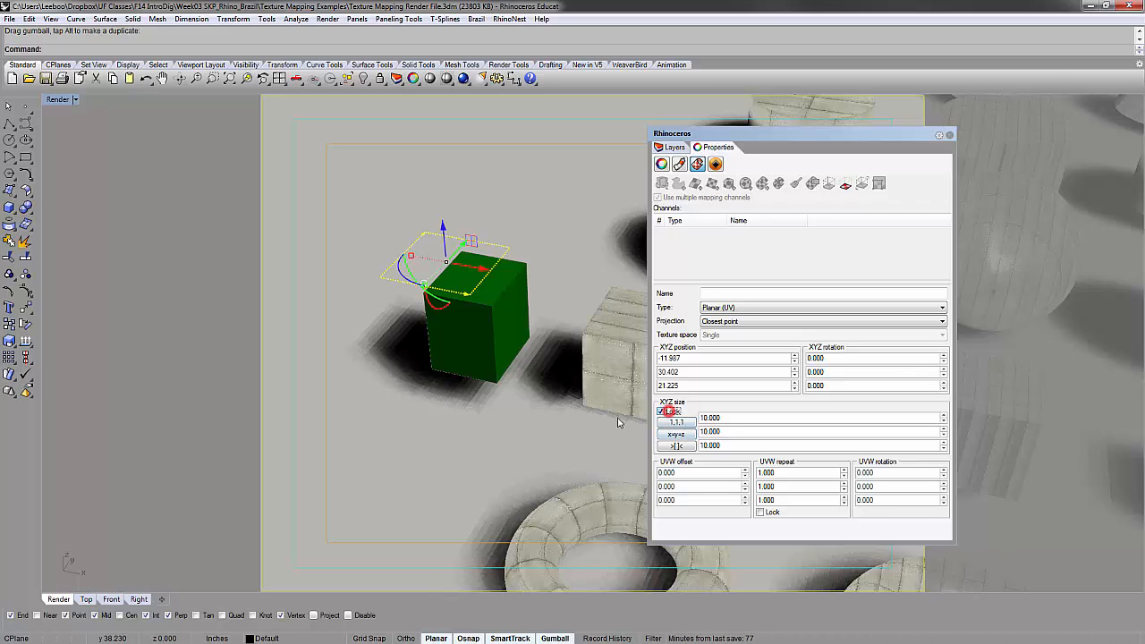
{"action": "left_click", "coordinate": [480, 428]}
Step: Reselect the green box's mapping plane, examine its placement above the box from several angles and clear the selection
{"action": "right_click_drag", "start_coordinate": [451, 323], "coordinate": [424, 284]}
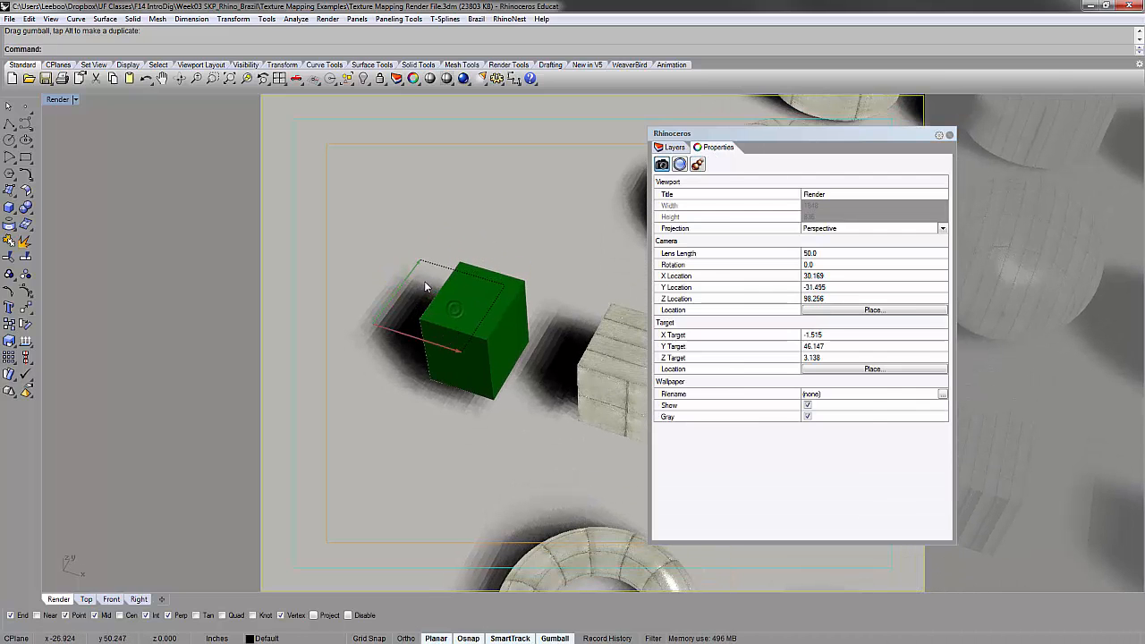
{"action": "left_click", "coordinate": [404, 293]}
{"action": "right_click_drag", "start_coordinate": [410, 300], "coordinate": [488, 280]}
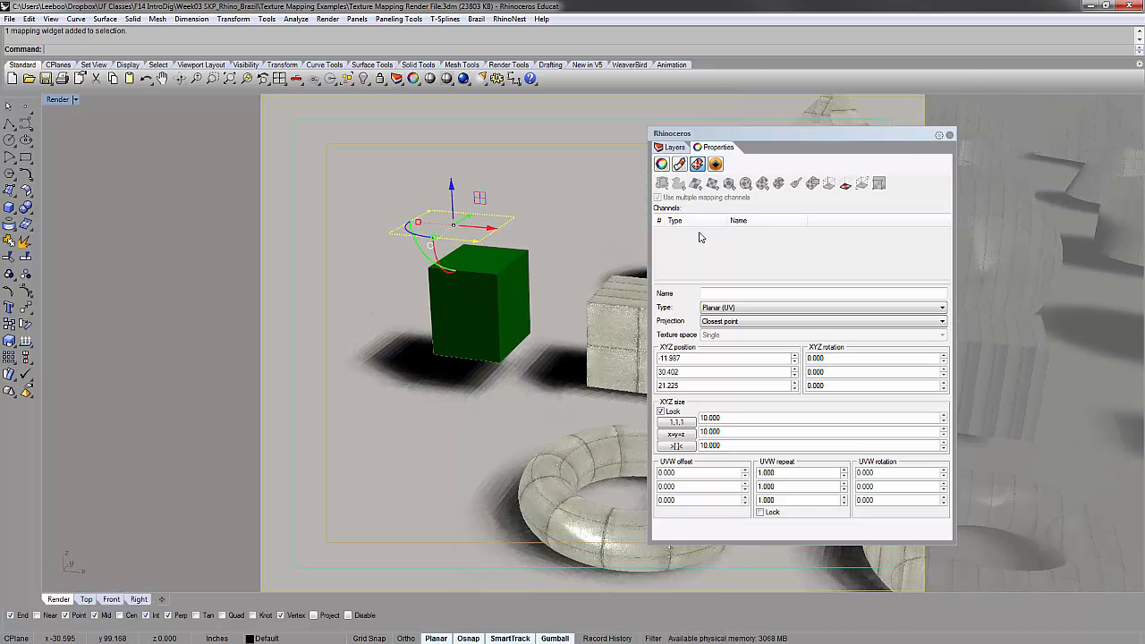
{"action": "right_click_drag", "start_coordinate": [430, 266], "coordinate": [685, 386]}
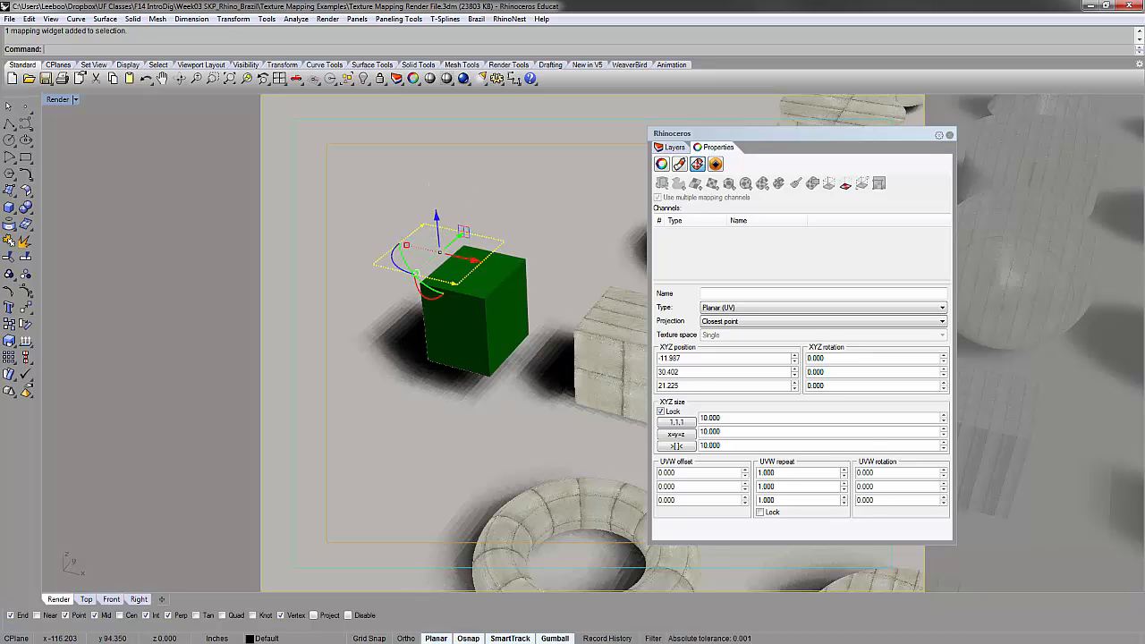
{"action": "key", "text": "alt+Tab"}
{"action": "left_click", "coordinate": [558, 4]}
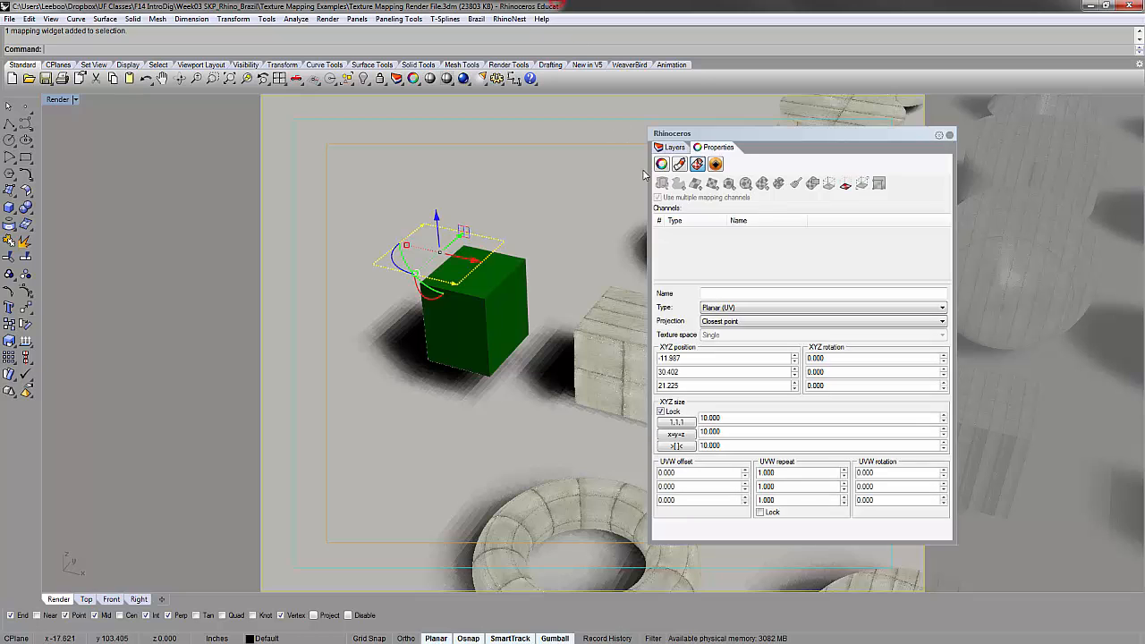
{"action": "right_click_drag", "start_coordinate": [602, 237], "coordinate": [449, 220]}
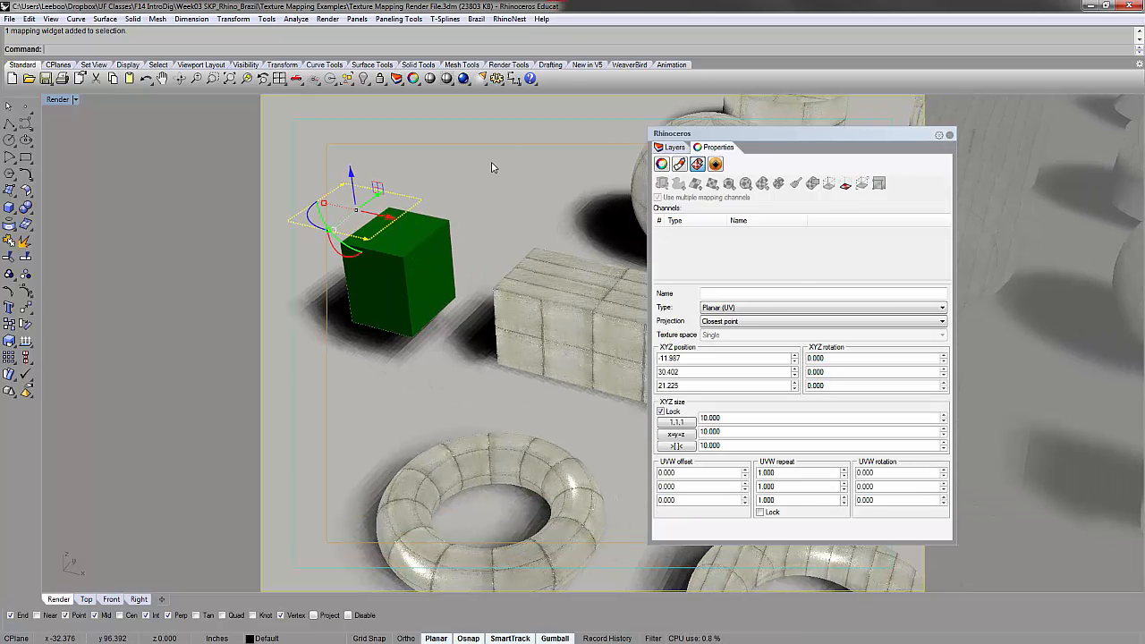
{"action": "left_click", "coordinate": [491, 167]}
Step: Select the torus labelled Planar, show its mapping widget for channel 1 and select the widget's plane
{"action": "right_click_drag", "start_coordinate": [386, 288], "coordinate": [447, 313]}
{"action": "scroll", "coordinate": [429, 244], "scroll_direction": "down", "scroll_amount": 5}
{"action": "scroll", "coordinate": [447, 323], "scroll_direction": "up", "scroll_amount": 6}
{"action": "left_click", "coordinate": [457, 406]}
{"action": "right_click_drag", "start_coordinate": [463, 353], "coordinate": [465, 304], "text": "shift"}
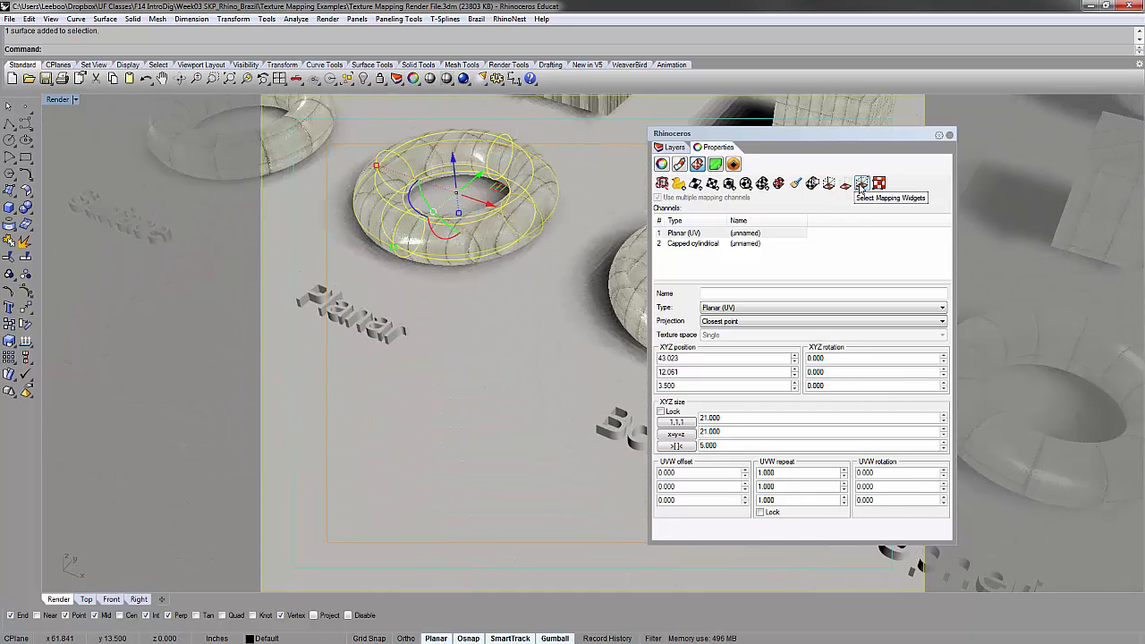
{"action": "left_click", "coordinate": [828, 183]}
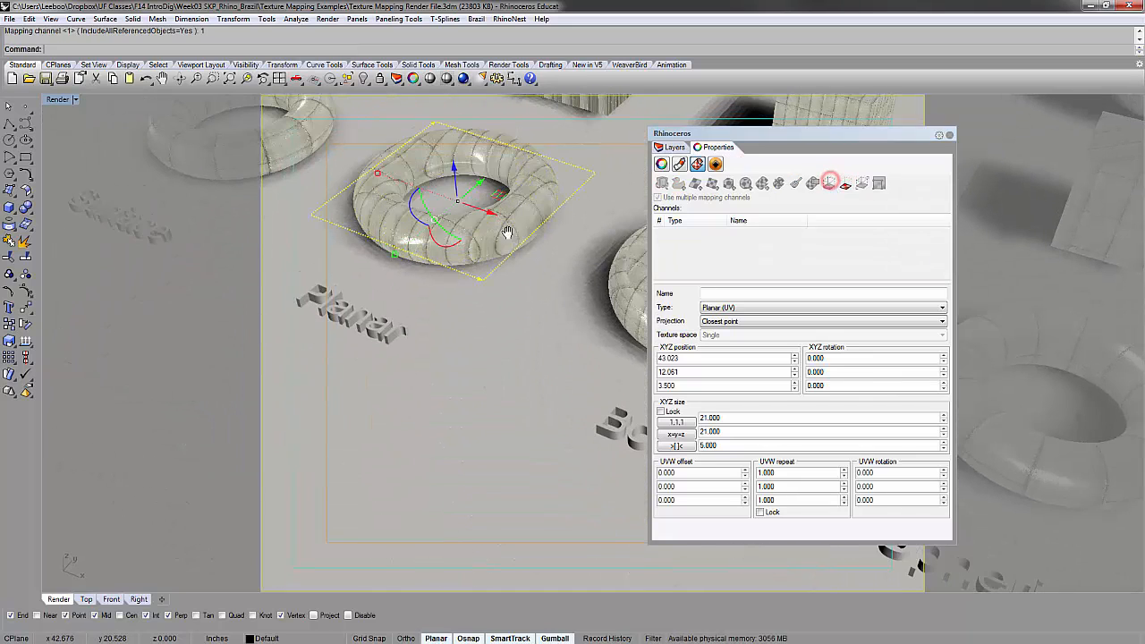
{"action": "left_click", "coordinate": [539, 227]}
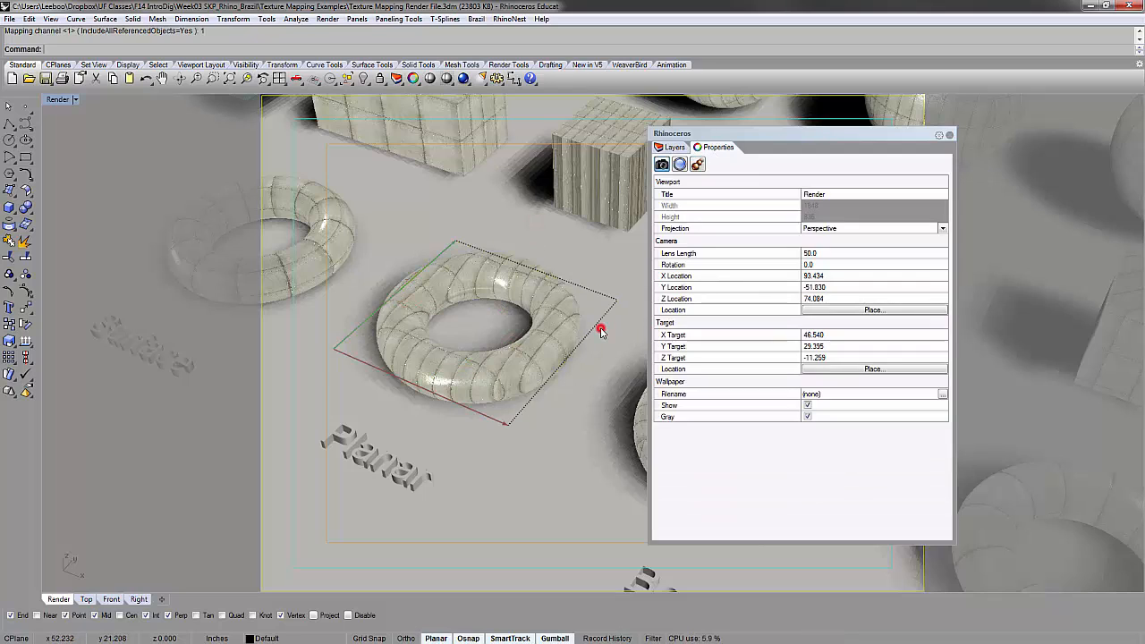
{"action": "left_click", "coordinate": [601, 331]}
Step: Examine how the planar projection falls on the torus from oblique and overhead views
{"action": "mouse_move", "coordinate": [469, 387]}
{"action": "right_mouse_down"}
{"action": "mouse_move", "coordinate": [463, 307]}
{"action": "mouse_move", "coordinate": [456, 327]}
{"action": "mouse_move", "coordinate": [475, 411]}
{"action": "mouse_move", "coordinate": [481, 394]}
{"action": "right_mouse_up"}
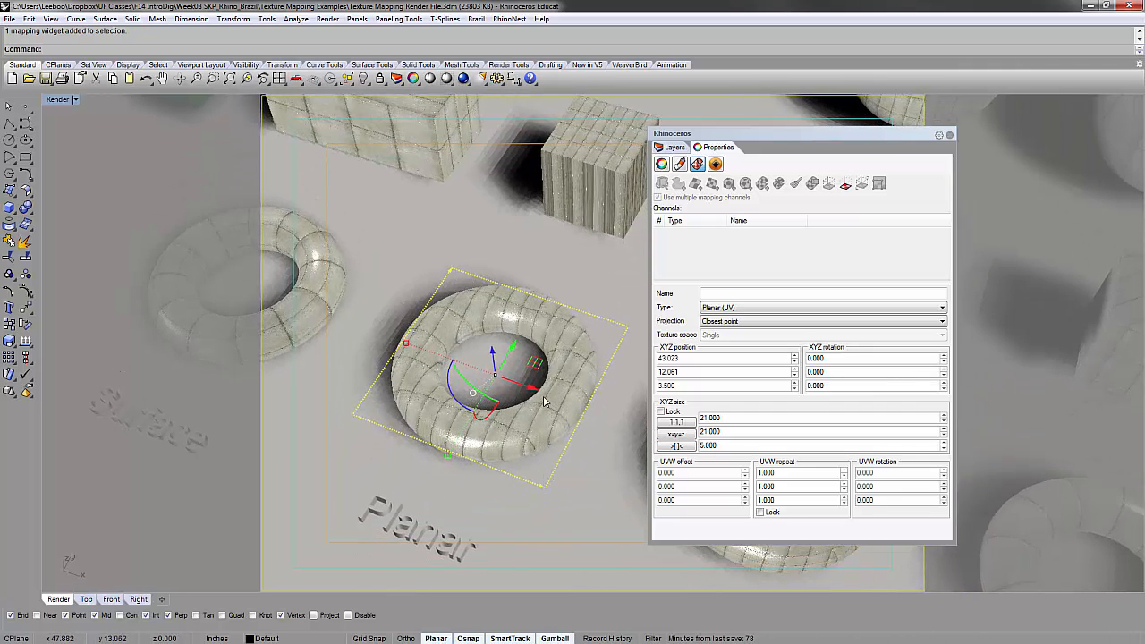
{"action": "right_click_drag", "start_coordinate": [540, 395], "coordinate": [542, 377]}
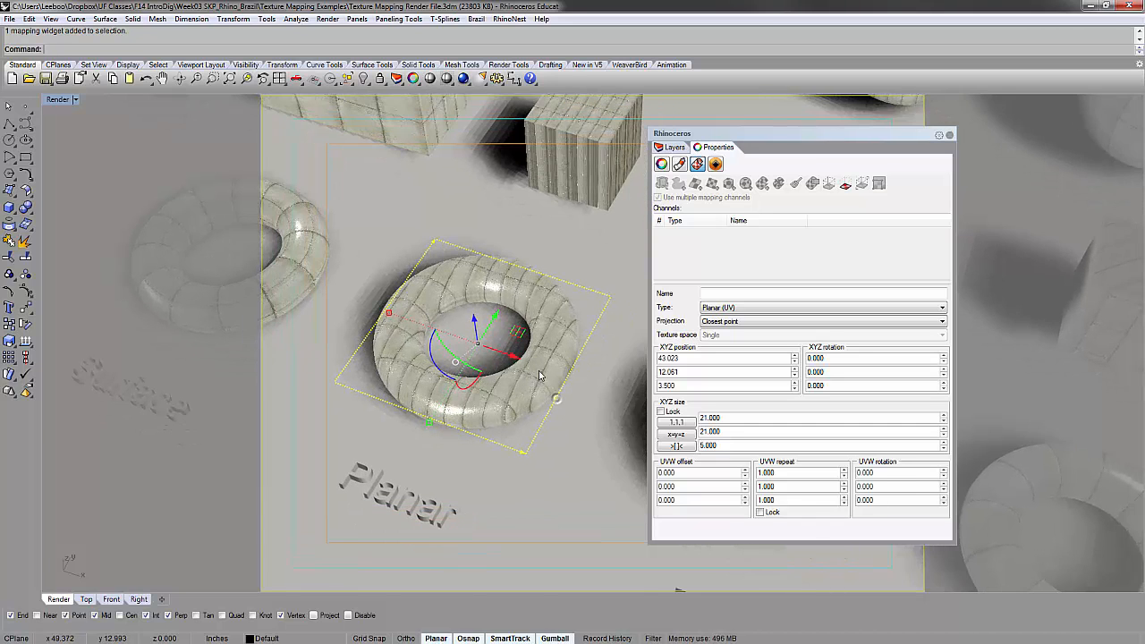
{"action": "scroll", "coordinate": [441, 347], "scroll_direction": "up", "scroll_amount": 7}
{"action": "right_click_drag", "start_coordinate": [441, 346], "coordinate": [439, 319]}
{"action": "scroll", "coordinate": [439, 319], "scroll_direction": "down", "scroll_amount": 7}
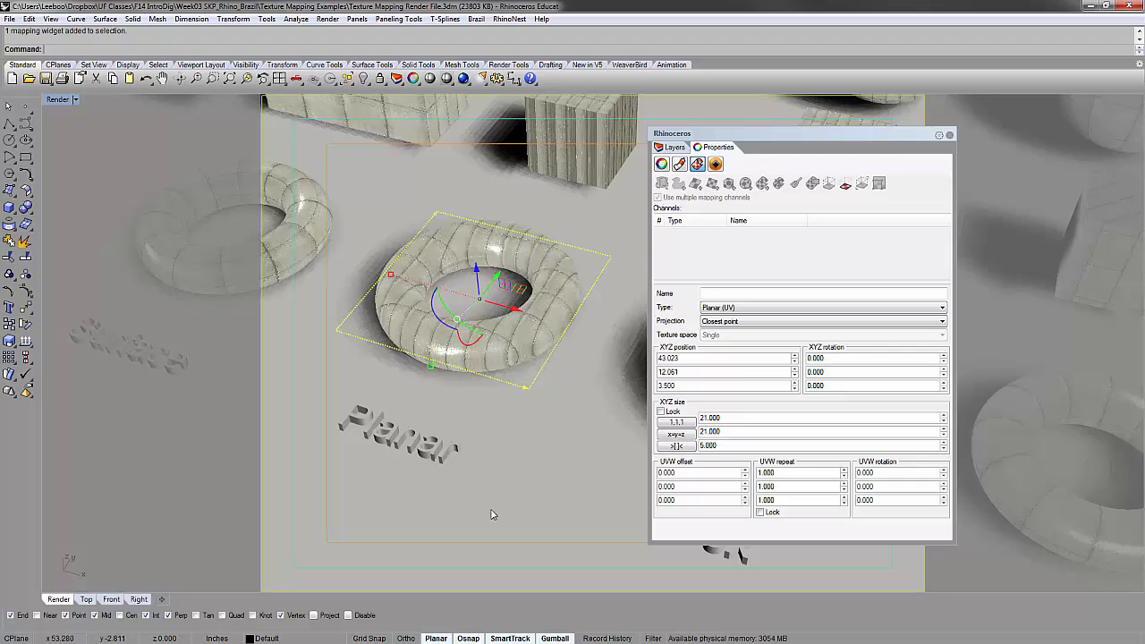
{"action": "right_click_drag", "start_coordinate": [500, 432], "coordinate": [501, 378]}
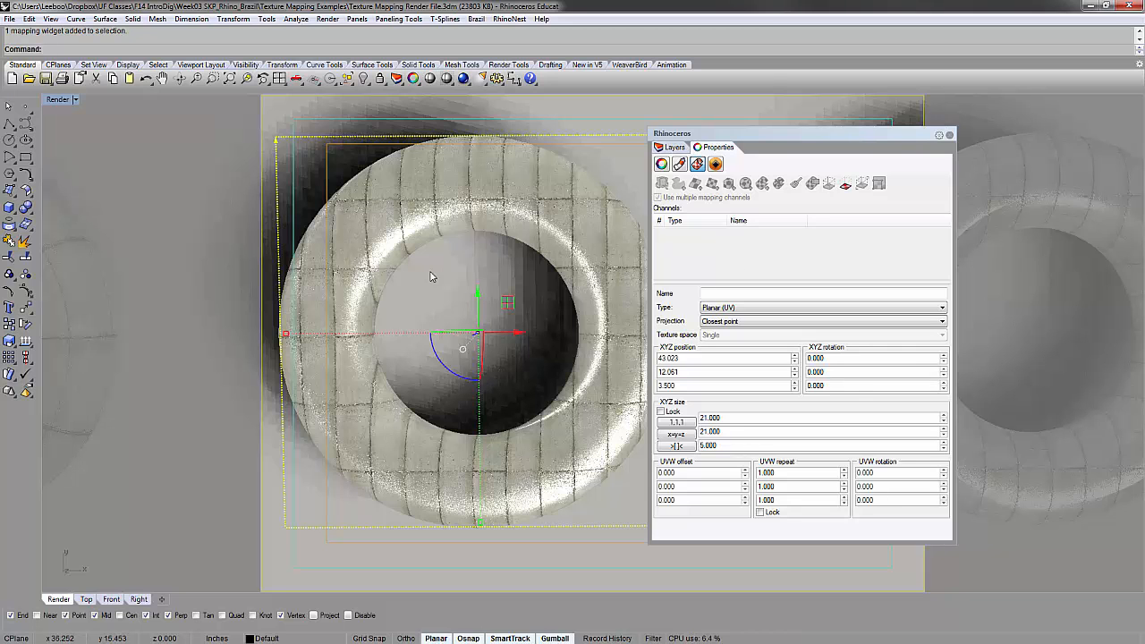
Step: Move the torus's mapping plane along Y to about 12.8
{"action": "right_click_drag", "start_coordinate": [592, 463], "coordinate": [474, 361]}
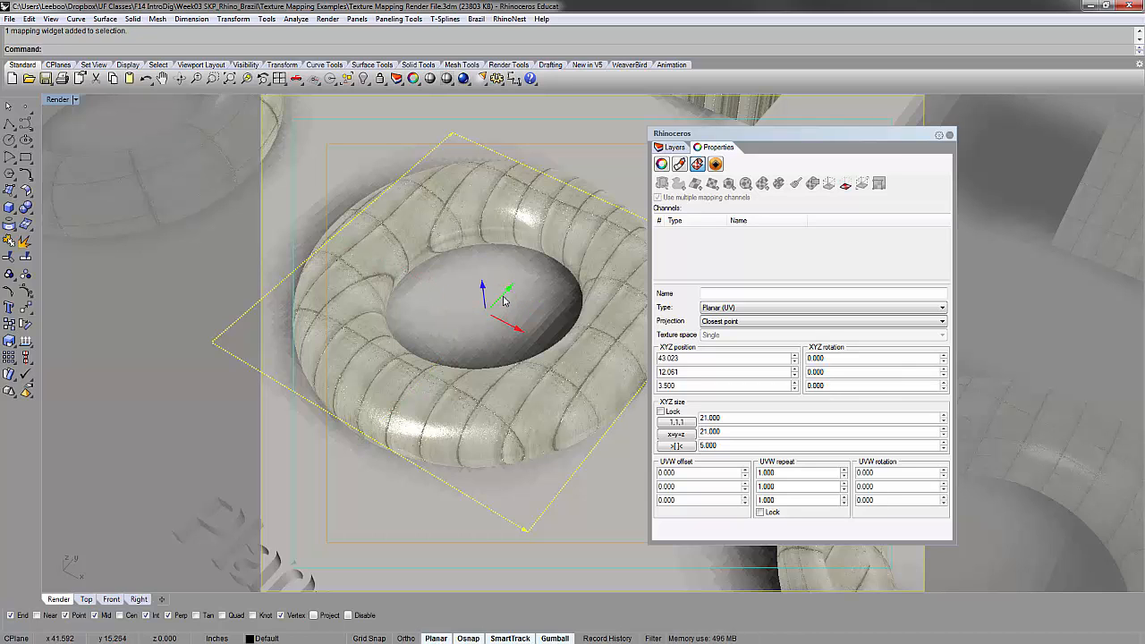
{"action": "mouse_move", "coordinate": [504, 300]}
{"action": "left_mouse_down"}
{"action": "mouse_move", "coordinate": [548, 245]}
{"action": "mouse_move", "coordinate": [485, 302]}
{"action": "mouse_move", "coordinate": [505, 284]}
{"action": "left_mouse_up"}
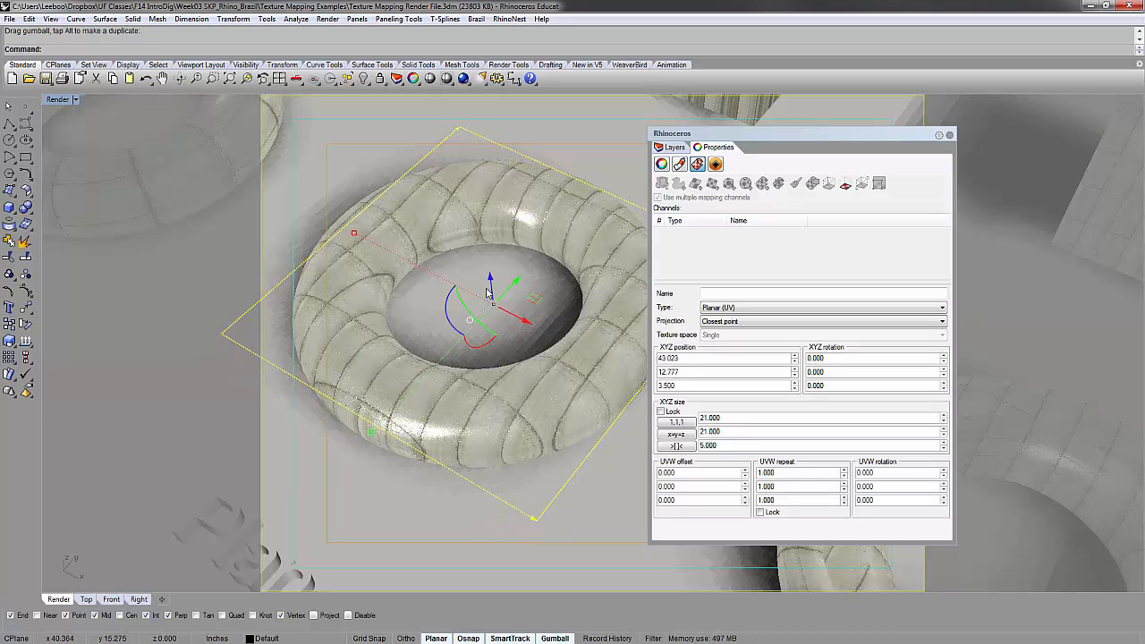
Step: Try rotating the torus's mapping plane about 31° around Z and undo the rotation
{"action": "right_click_drag", "start_coordinate": [454, 304], "coordinate": [452, 329]}
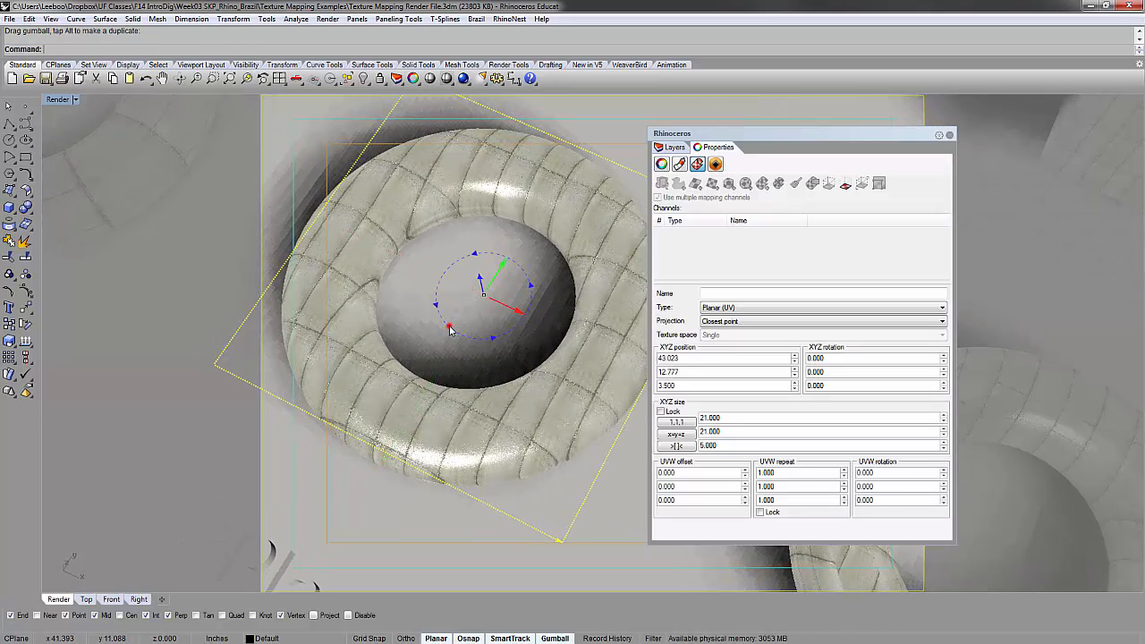
{"action": "mouse_move", "coordinate": [449, 330]}
{"action": "left_mouse_down"}
{"action": "mouse_move", "coordinate": [432, 311]}
{"action": "mouse_move", "coordinate": [428, 323]}
{"action": "left_mouse_up"}
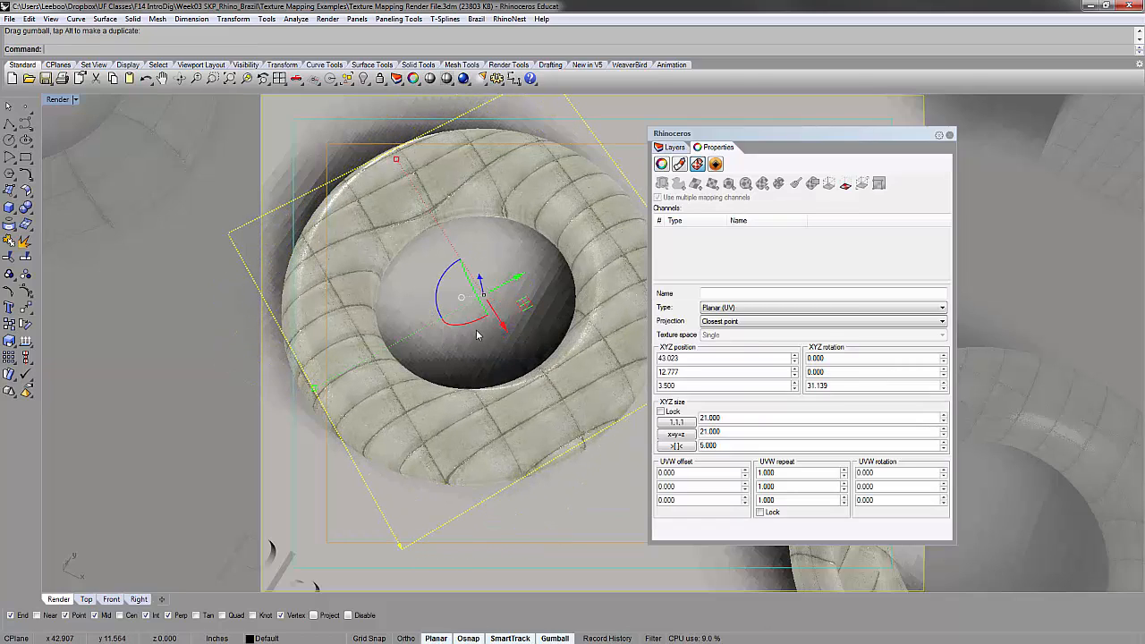
{"action": "key", "text": "ctrl+z"}
Step: Rotate the torus's mapping plane around the Y axis to about -50.7° and clear the selection
{"action": "right_click_drag", "start_coordinate": [477, 334], "coordinate": [480, 362]}
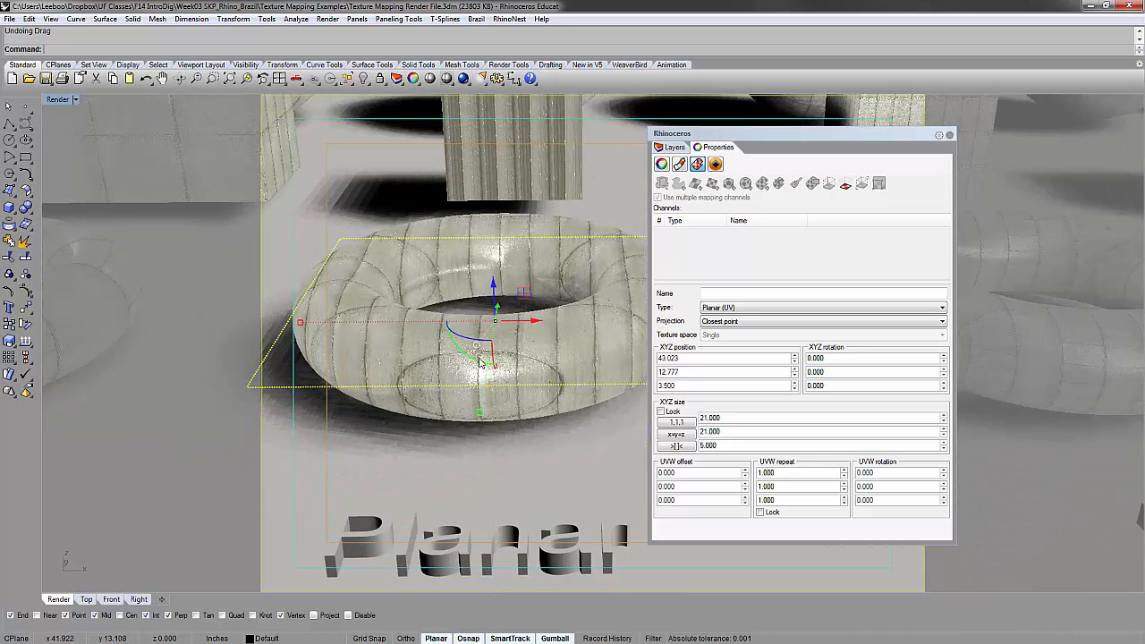
{"action": "left_click_drag", "start_coordinate": [480, 364], "coordinate": [410, 349]}
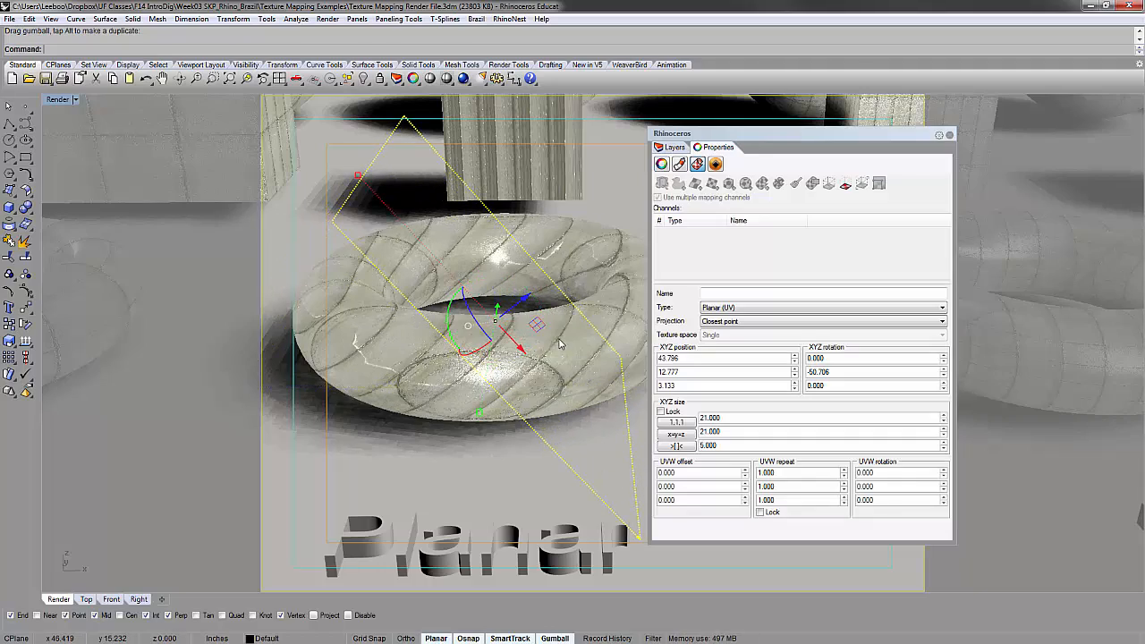
{"action": "right_click_drag", "start_coordinate": [562, 345], "coordinate": [429, 374]}
{"action": "right_click_drag", "start_coordinate": [475, 180], "coordinate": [415, 315]}
{"action": "left_click", "coordinate": [360, 434]}
Step: Zoom to the planar-mapped textured box and examine the texture on its top compared with its sides
{"action": "right_click_drag", "start_coordinate": [359, 435], "coordinate": [582, 207]}
{"action": "right_click_drag", "start_coordinate": [426, 405], "coordinate": [458, 306], "text": "shift"}
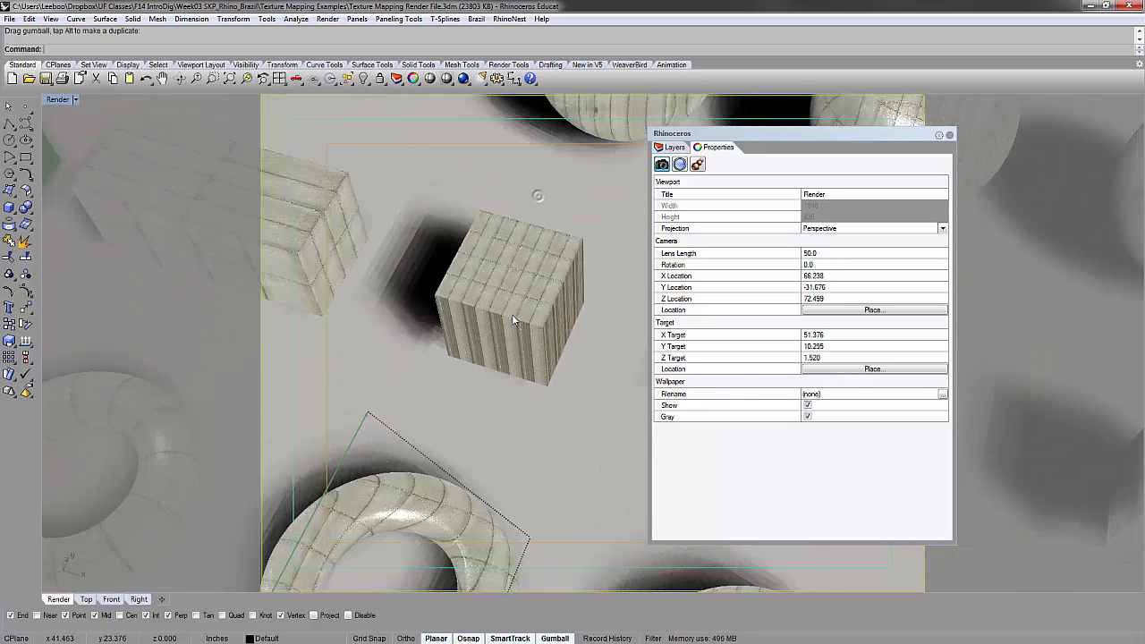
{"action": "left_click", "coordinate": [512, 314]}
{"action": "key", "text": "ctrl+alt+e"}
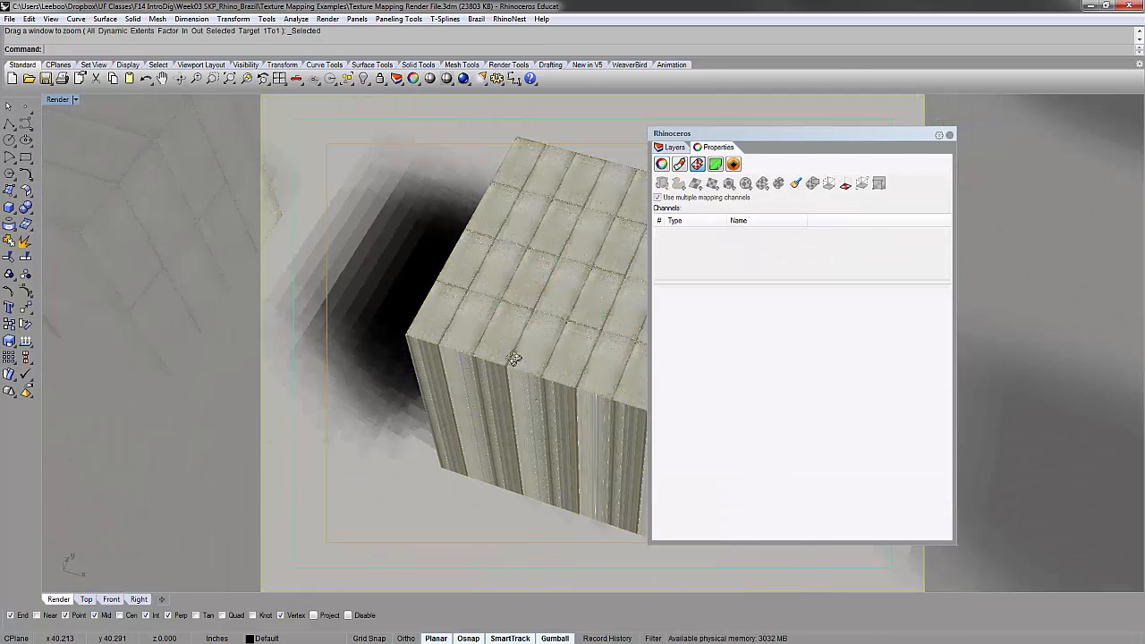
{"action": "right_click_drag", "start_coordinate": [513, 358], "coordinate": [482, 312]}
{"action": "right_click_drag", "start_coordinate": [483, 312], "coordinate": [410, 331], "text": "shift"}
{"action": "right_click_drag", "start_coordinate": [410, 332], "coordinate": [492, 365]}
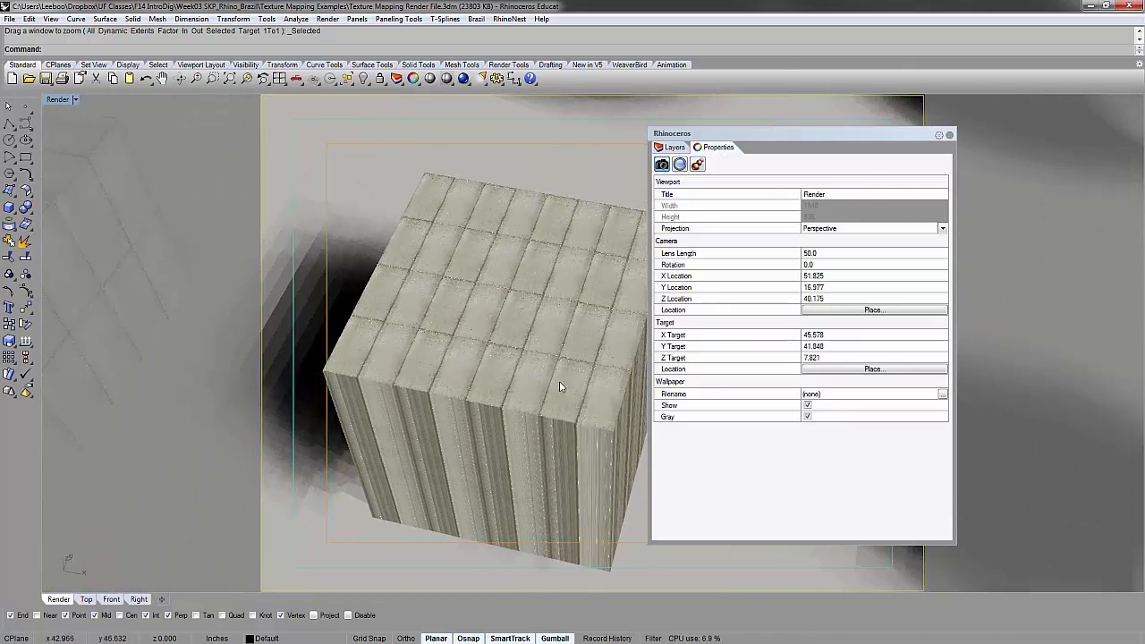
{"action": "right_click_drag", "start_coordinate": [559, 382], "coordinate": [419, 358]}
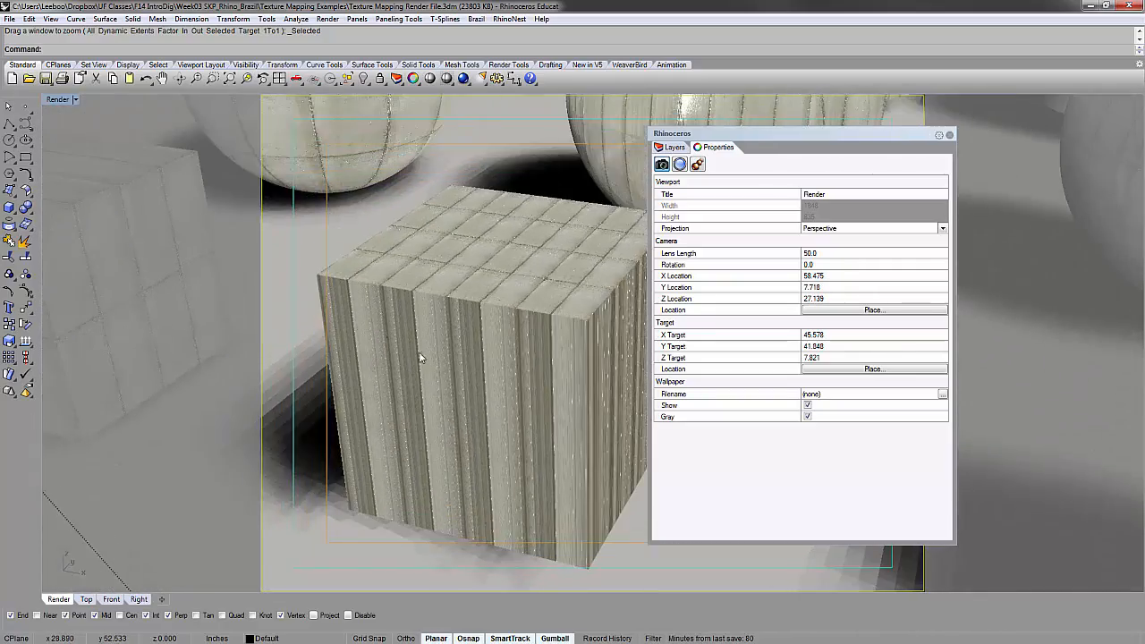
Step: Zoom to the planar-mapped sphere and examine how the texture falls on its top and sides
{"action": "scroll", "coordinate": [409, 380], "scroll_direction": "down", "scroll_amount": 5}
{"action": "scroll", "coordinate": [398, 367], "scroll_direction": "up", "scroll_amount": 3}
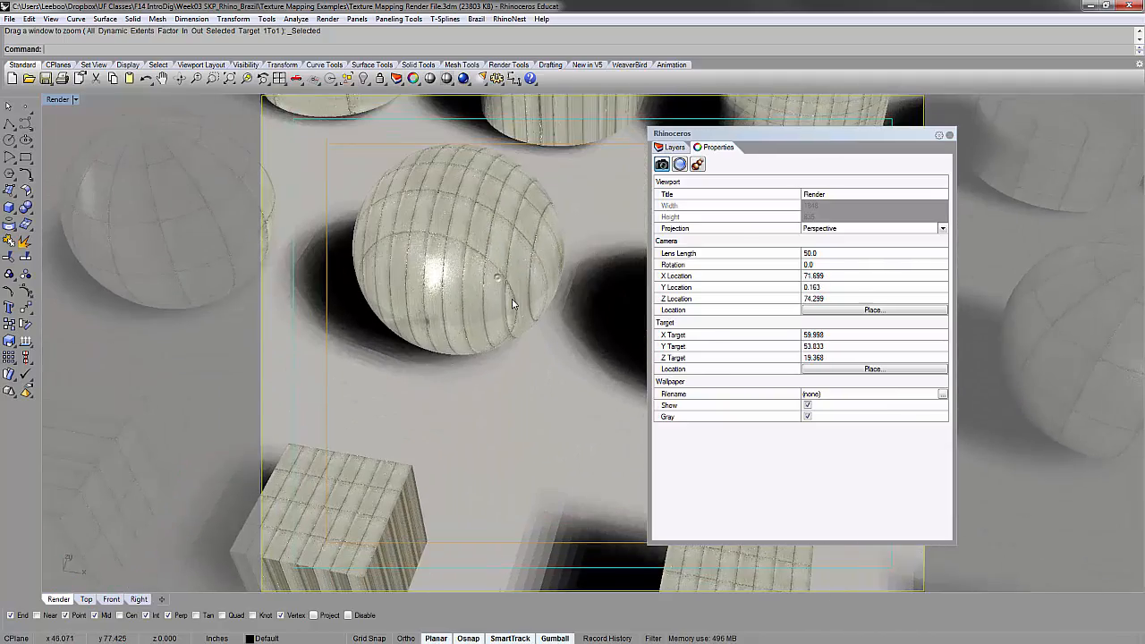
{"action": "left_click", "coordinate": [509, 301]}
{"action": "key", "text": "Escape"}
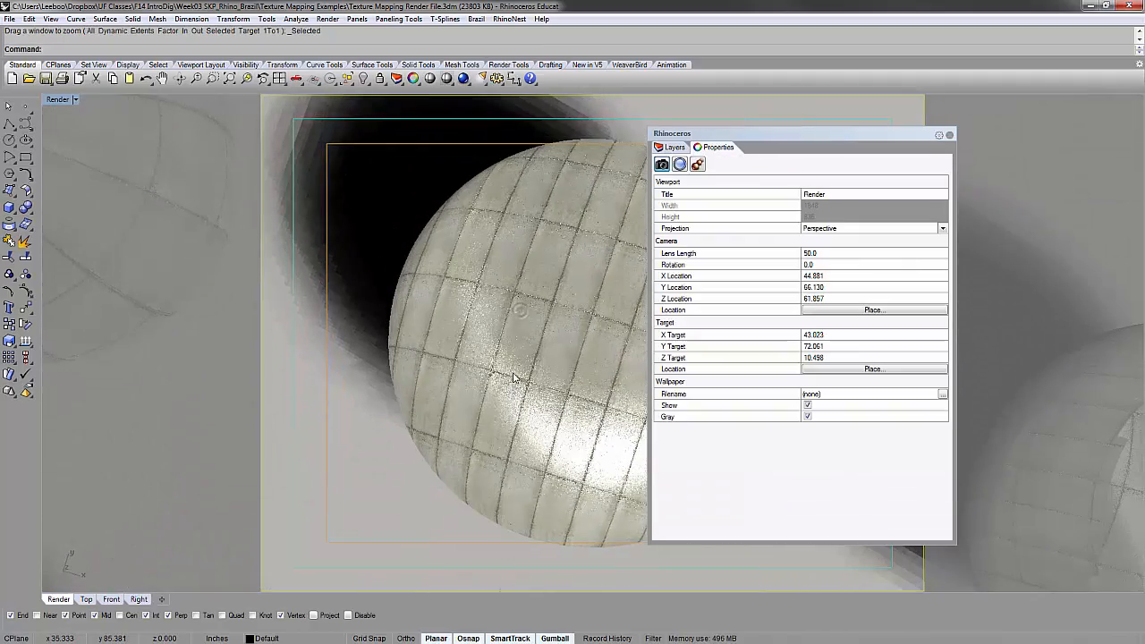
{"action": "right_click_drag", "start_coordinate": [500, 308], "coordinate": [529, 266]}
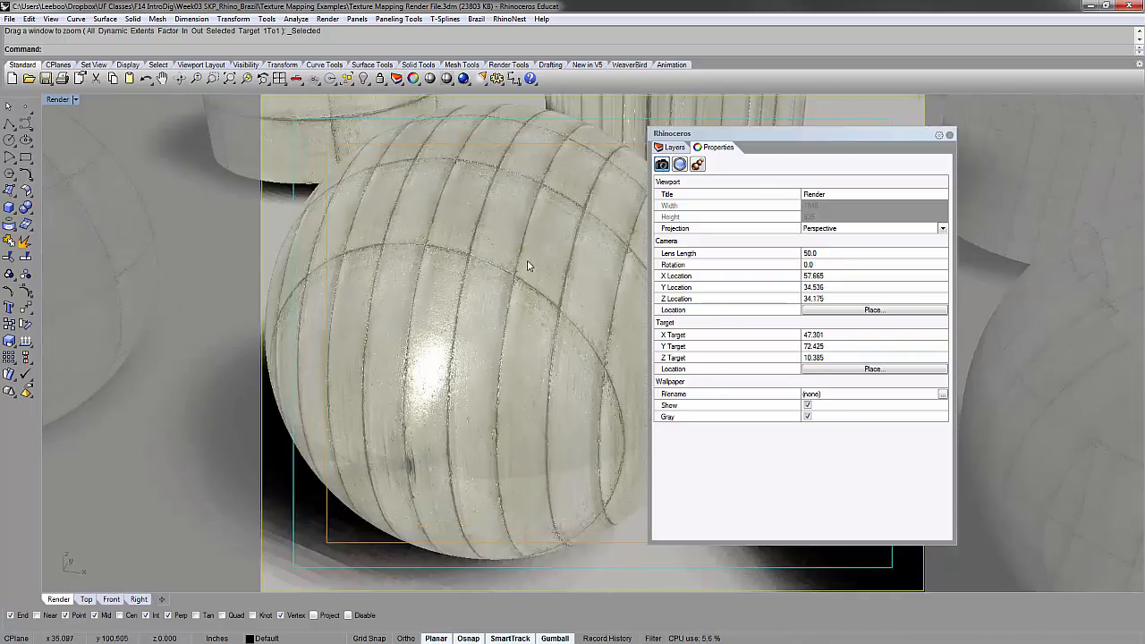
{"action": "scroll", "coordinate": [511, 316], "scroll_direction": "down", "scroll_amount": 8}
{"action": "right_click_drag", "start_coordinate": [521, 384], "coordinate": [507, 350]}
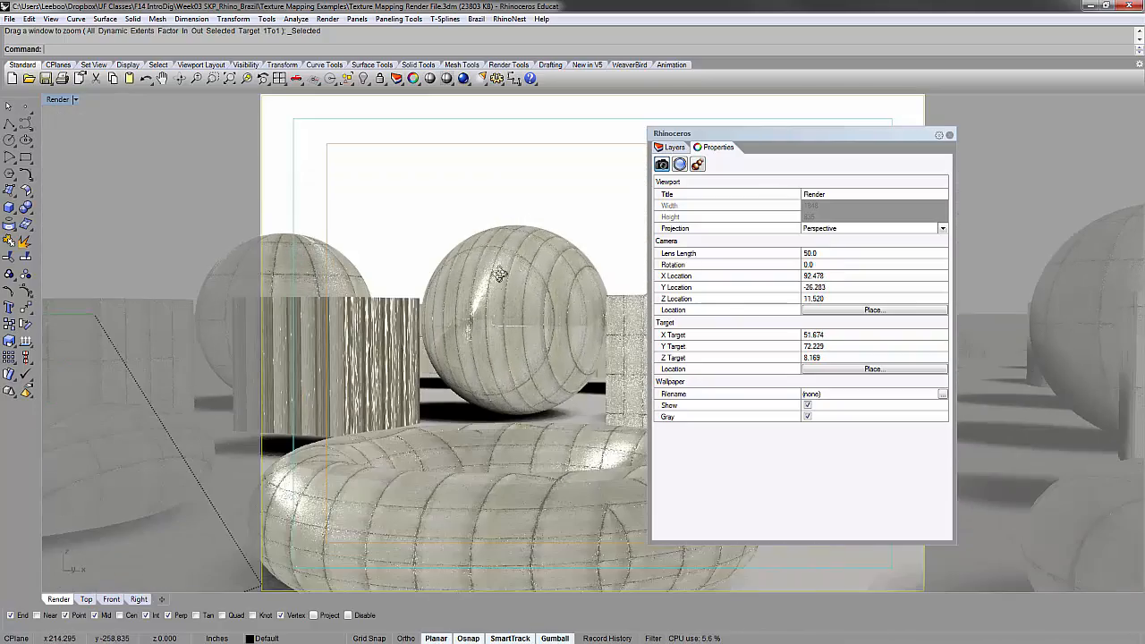
{"action": "right_click_drag", "start_coordinate": [500, 273], "coordinate": [478, 356]}
Step: Examine the planar-mapped truncated cone and cylinder, selecting each to check its mapping, and clear the selection
{"action": "scroll", "coordinate": [519, 328], "scroll_direction": "down", "scroll_amount": 8}
{"action": "right_click_drag", "start_coordinate": [539, 235], "coordinate": [417, 349], "text": "shift"}
{"action": "scroll", "coordinate": [526, 304], "scroll_direction": "up", "scroll_amount": 6}
{"action": "left_click", "coordinate": [528, 299]}
{"action": "left_click", "coordinate": [576, 255]}
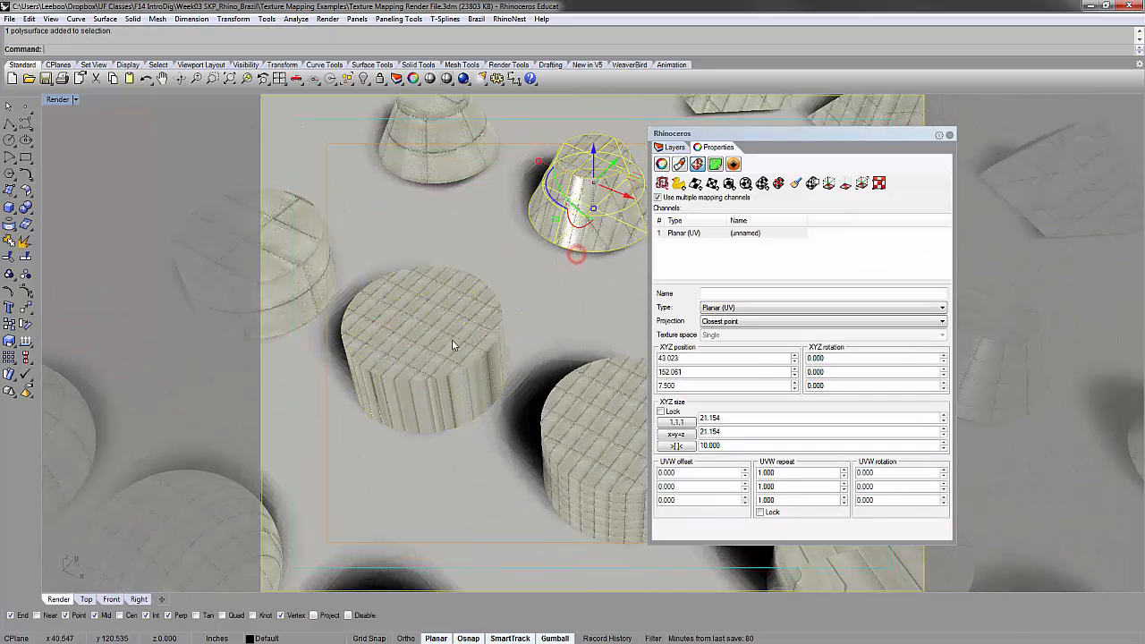
{"action": "left_click", "coordinate": [452, 341]}
{"action": "left_click", "coordinate": [582, 295]}
{"action": "right_click_drag", "start_coordinate": [582, 295], "coordinate": [630, 209], "text": "shift"}
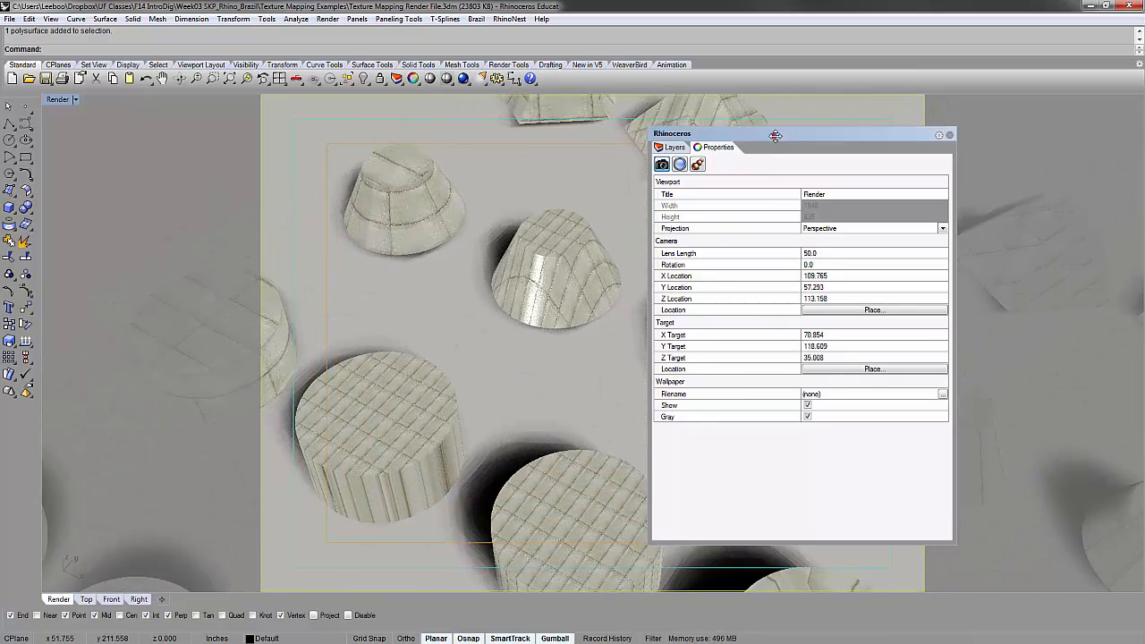
Step: Move the Properties panel aside and zoom in on the box-mapped torus
{"action": "left_click_drag", "start_coordinate": [769, 134], "coordinate": [889, 133]}
{"action": "right_click_drag", "start_coordinate": [461, 369], "coordinate": [485, 331], "text": "shift"}
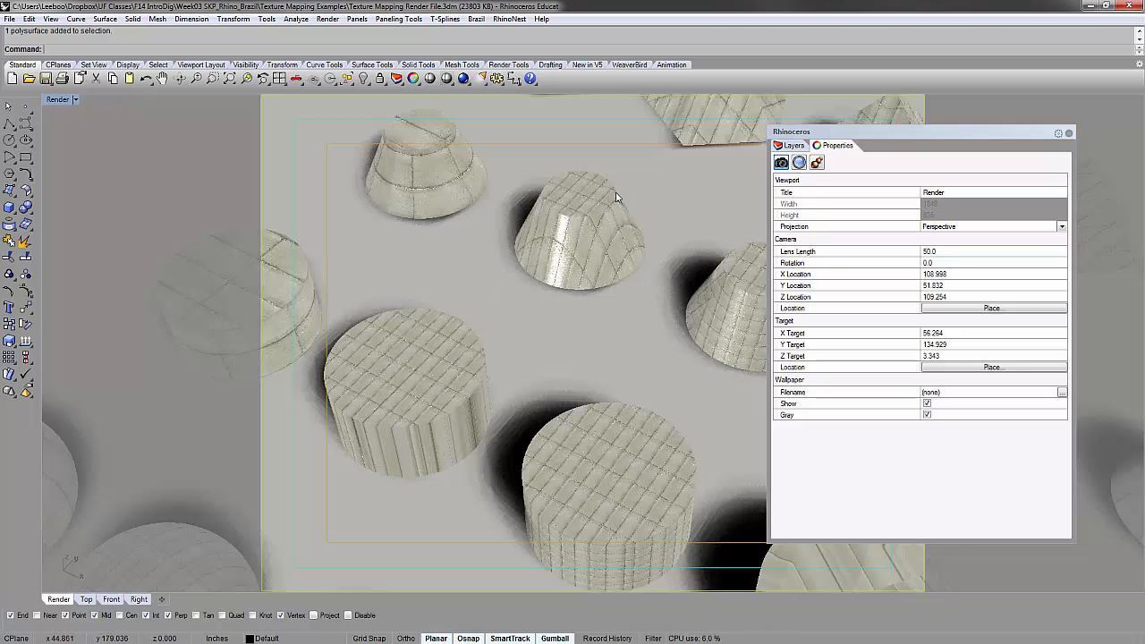
{"action": "scroll", "coordinate": [535, 281], "scroll_direction": "down", "scroll_amount": 10}
{"action": "right_click_drag", "start_coordinate": [567, 273], "coordinate": [671, 146], "text": "shift"}
{"action": "right_click_drag", "start_coordinate": [552, 391], "coordinate": [602, 446]}
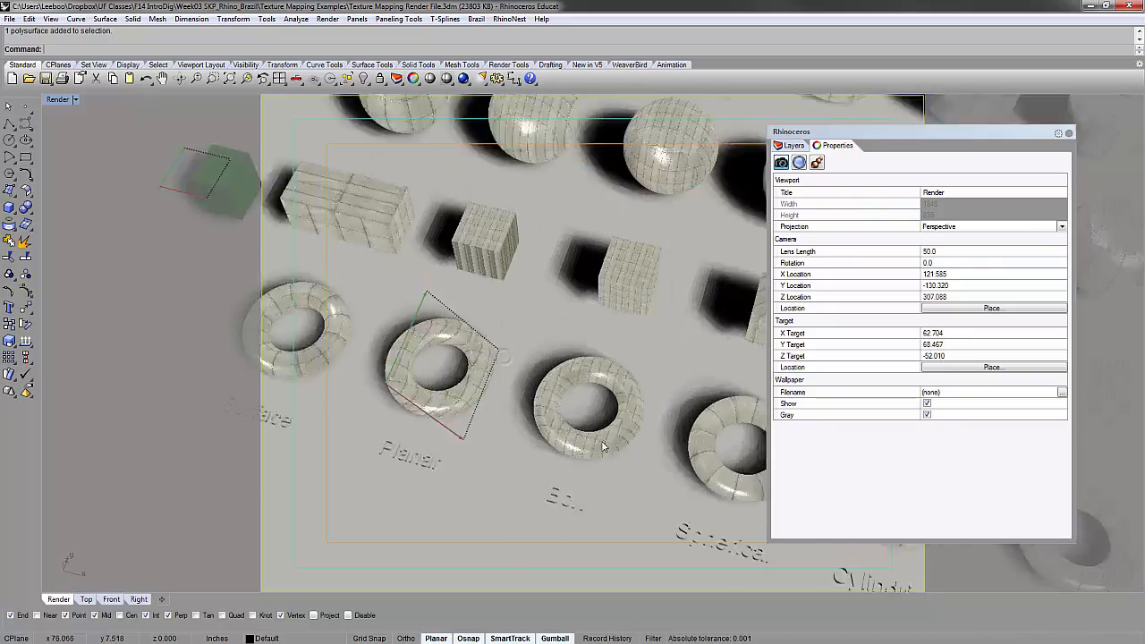
{"action": "scroll", "coordinate": [603, 447], "scroll_direction": "up", "scroll_amount": 7}
{"action": "left_click", "coordinate": [608, 440]}
{"action": "right_click_drag", "start_coordinate": [616, 398], "coordinate": [572, 380]}
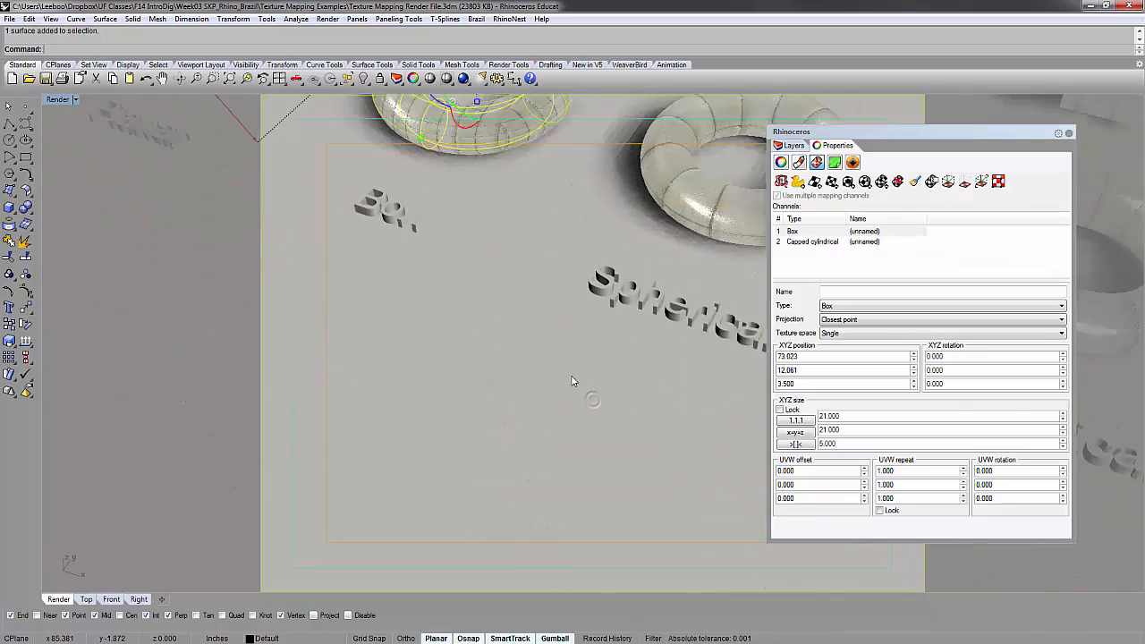
{"action": "type", "text": "zs"}
{"action": "key", "text": "Return"}
{"action": "scroll", "coordinate": [483, 385], "scroll_direction": "down", "scroll_amount": 7}
{"action": "left_click", "coordinate": [495, 510]}
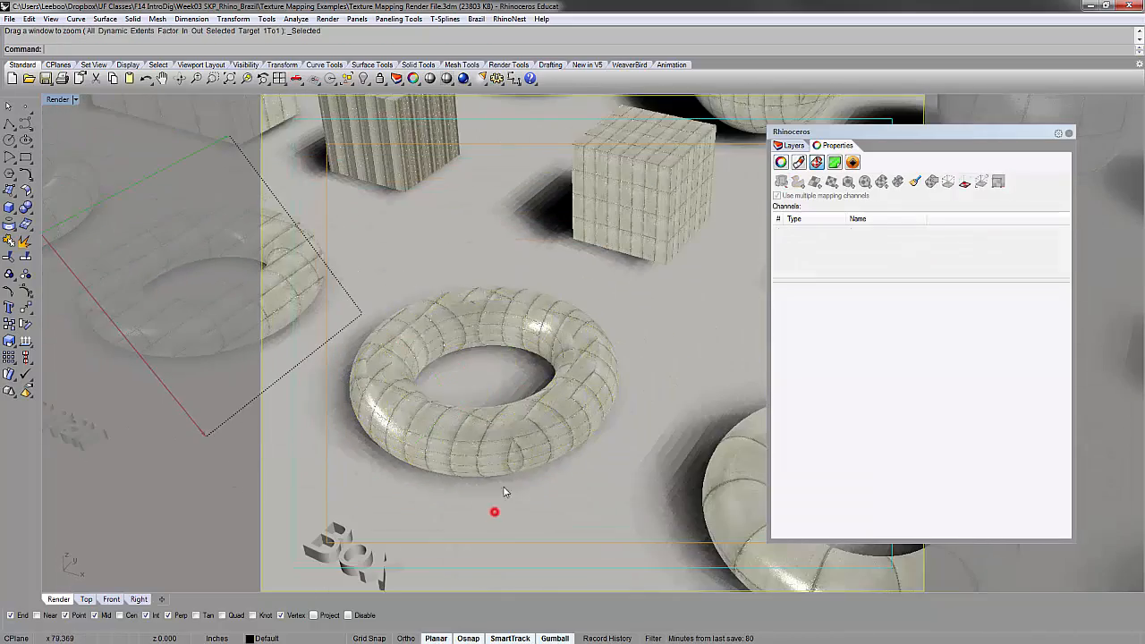
Step: Examine the texture projection on the box-mapped torus from the side and from above, leaving nothing selected
{"action": "right_click_drag", "start_coordinate": [503, 492], "coordinate": [501, 479]}
{"action": "left_click", "coordinate": [387, 489]}
{"action": "left_click", "coordinate": [493, 444]}
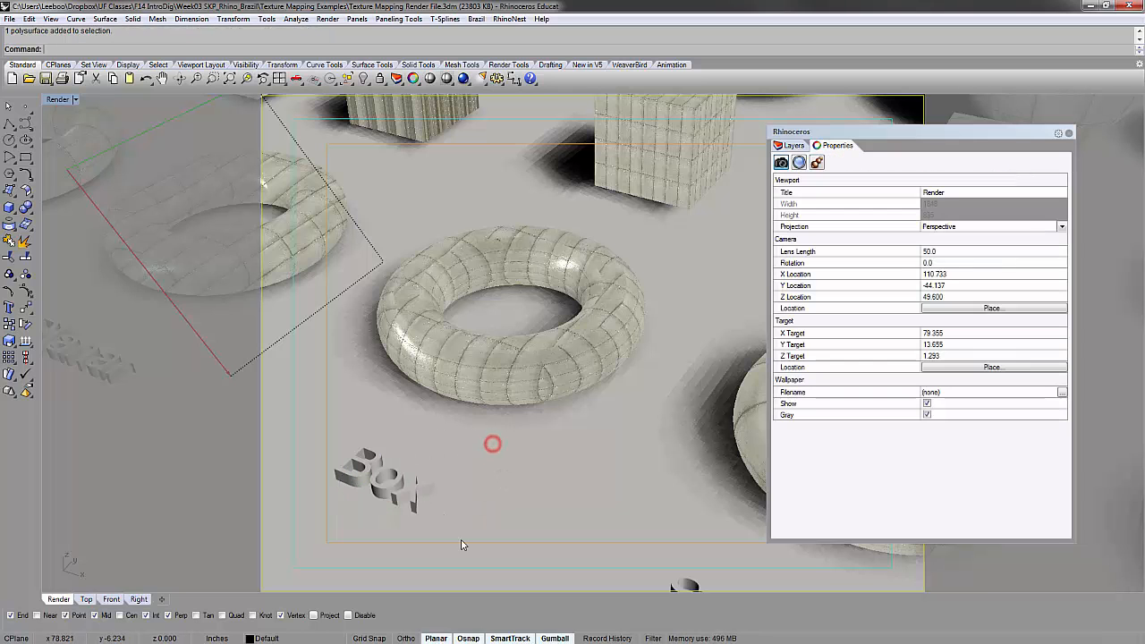
{"action": "left_click", "coordinate": [511, 439]}
{"action": "right_click_drag", "start_coordinate": [475, 353], "coordinate": [562, 360]}
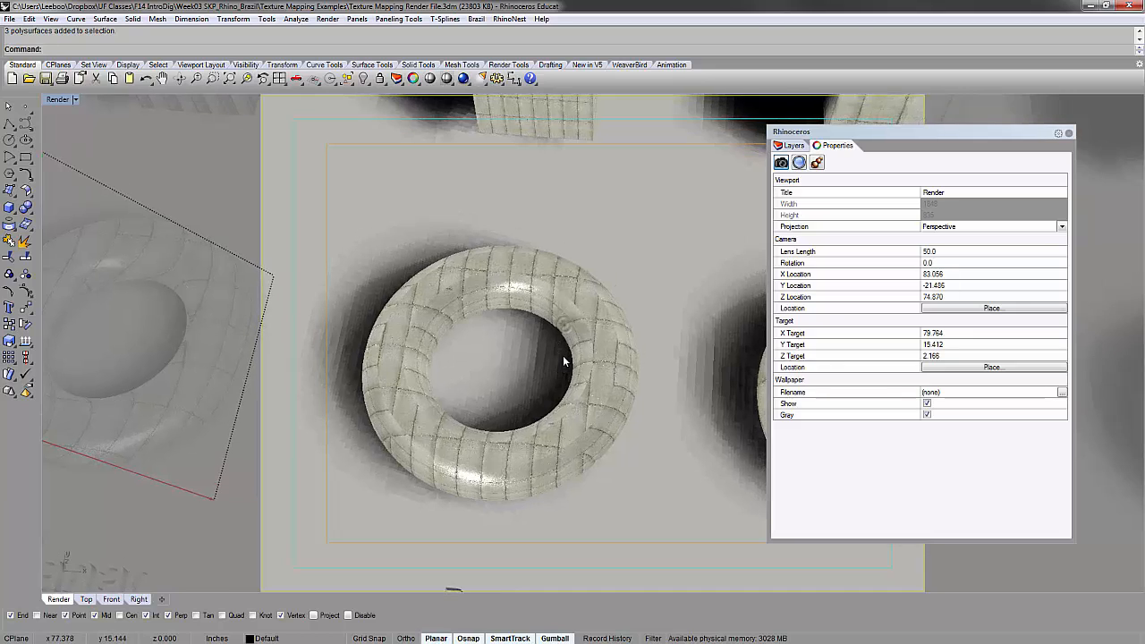
{"action": "left_click", "coordinate": [600, 321]}
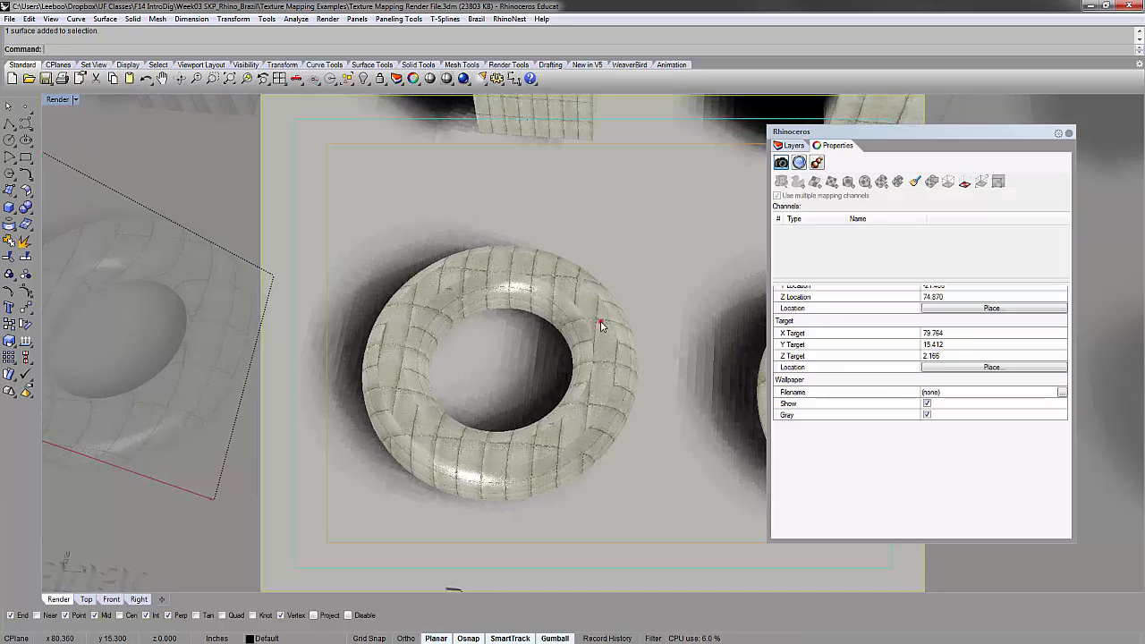
{"action": "left_click", "coordinate": [685, 277]}
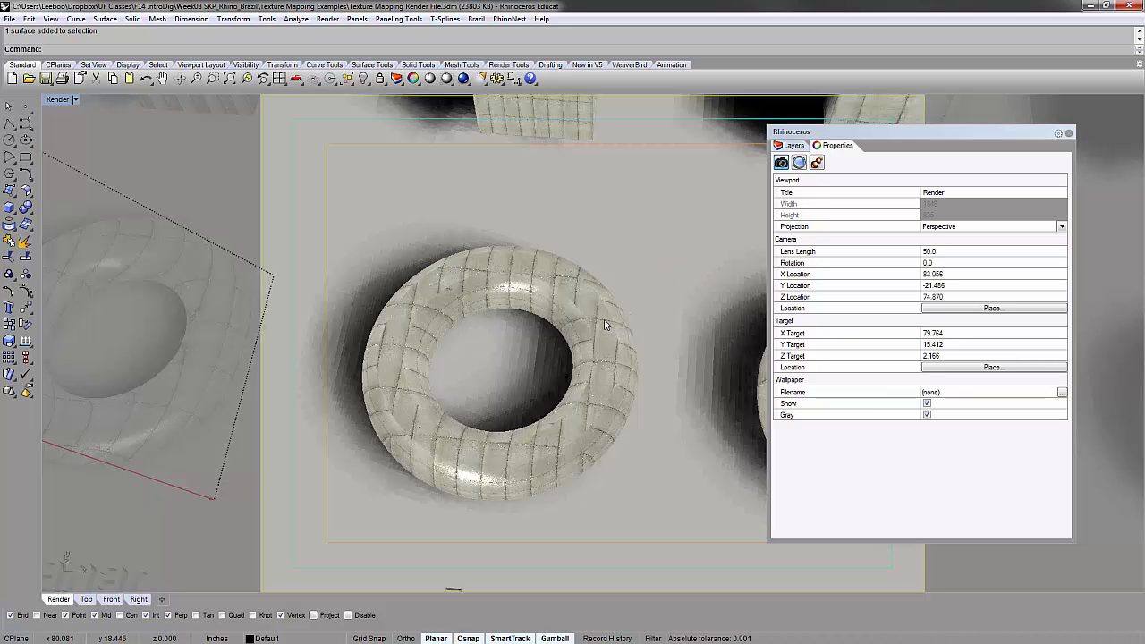
Step: Delete the planar mapping on channel 1 from the green box and keep the box selected
{"action": "scroll", "coordinate": [634, 322], "scroll_direction": "down", "scroll_amount": 10}
{"action": "right_click_drag", "start_coordinate": [447, 272], "coordinate": [726, 325], "text": "shift"}
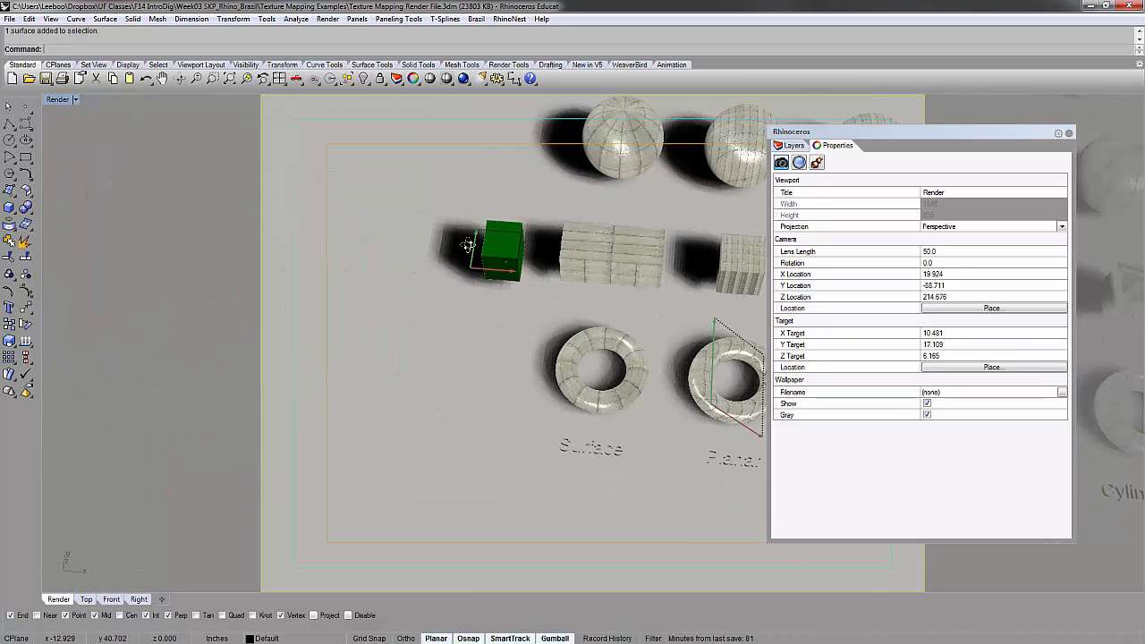
{"action": "scroll", "coordinate": [461, 237], "scroll_direction": "up", "scroll_amount": 8}
{"action": "right_click_drag", "start_coordinate": [667, 277], "coordinate": [585, 229]}
{"action": "left_click", "coordinate": [584, 231]}
{"action": "right_click_drag", "start_coordinate": [656, 205], "coordinate": [663, 202]}
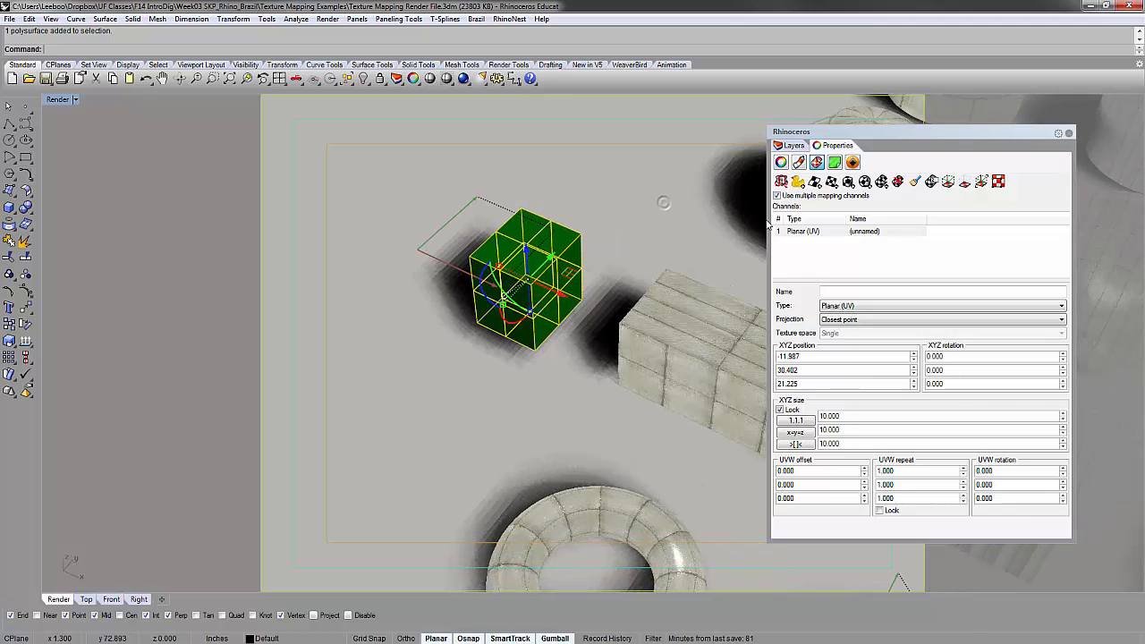
{"action": "left_click", "coordinate": [818, 233]}
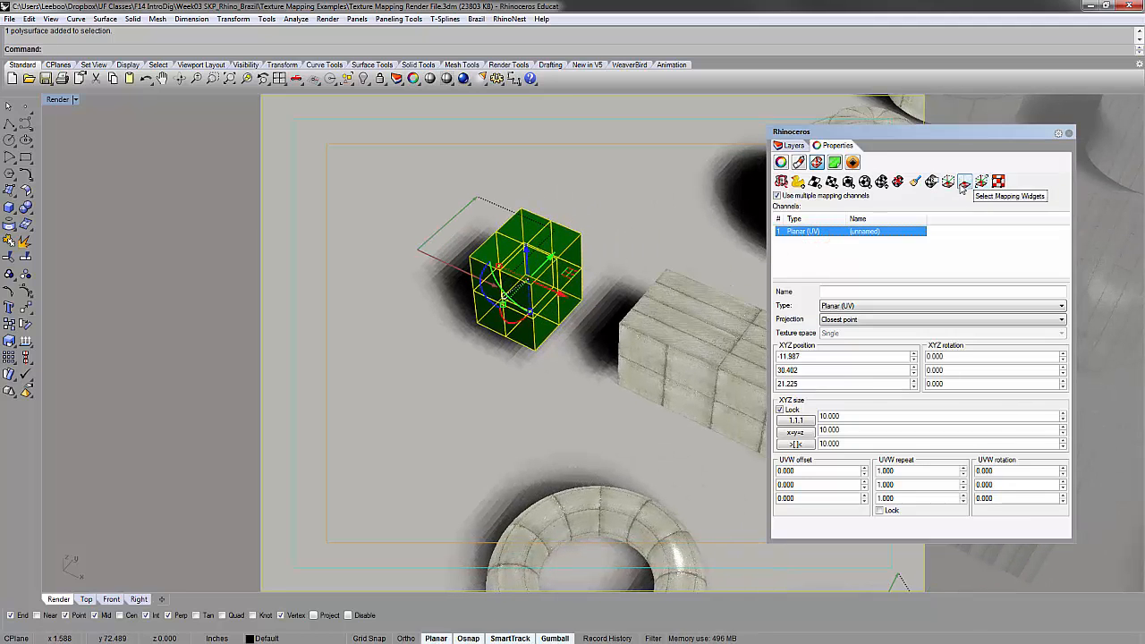
{"action": "left_click", "coordinate": [963, 185]}
{"action": "left_click", "coordinate": [663, 234]}
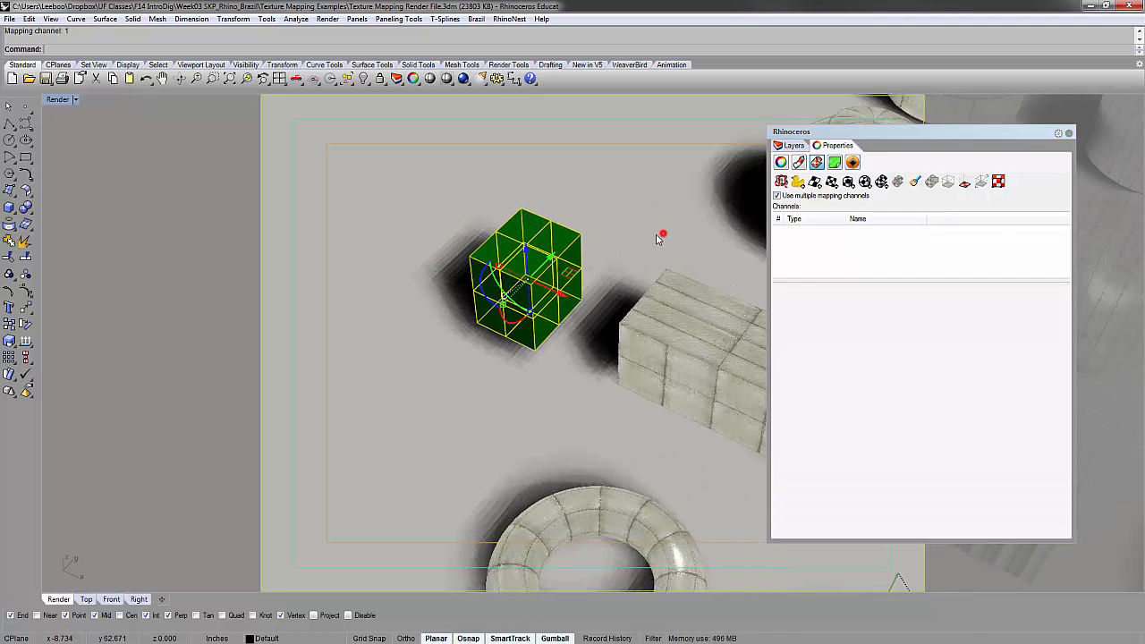
{"action": "left_click", "coordinate": [519, 257]}
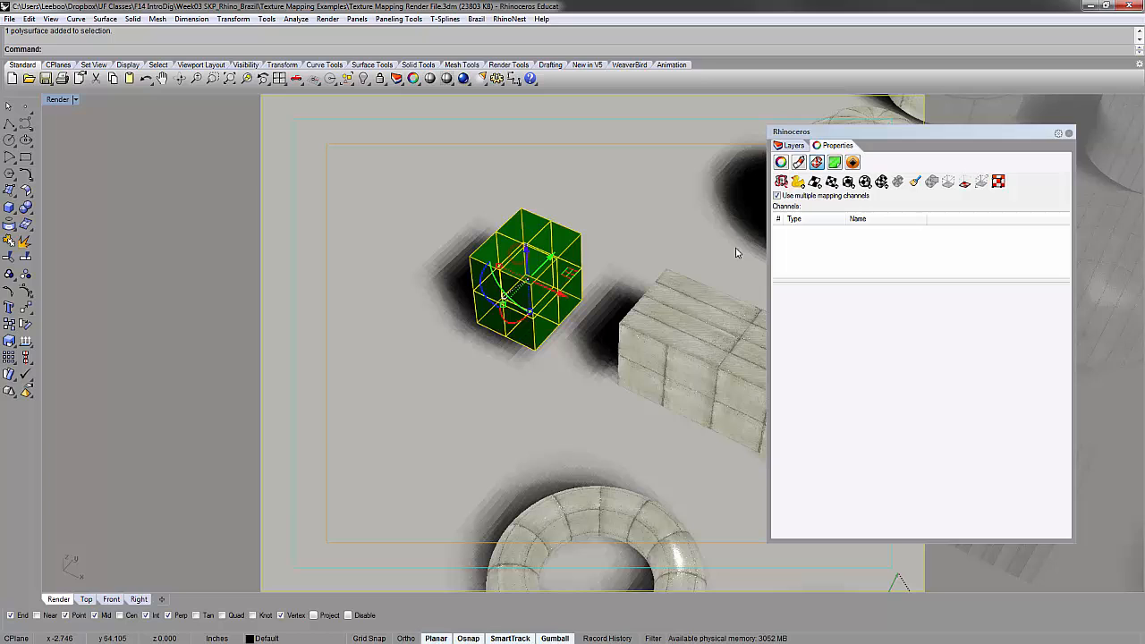
Step: Apply a capped box mapping to the green box, using its bounding box, World coordinates and mapping channel 1
{"action": "left_click", "coordinate": [846, 182]}
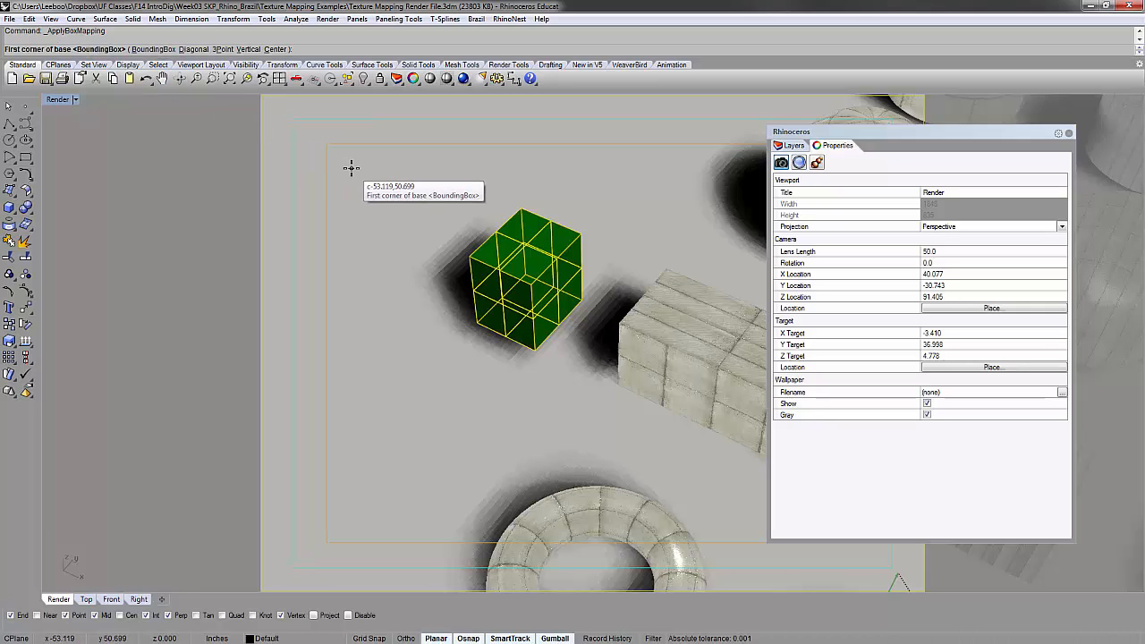
{"action": "key", "text": "Return"}
{"action": "key", "text": "Return"}
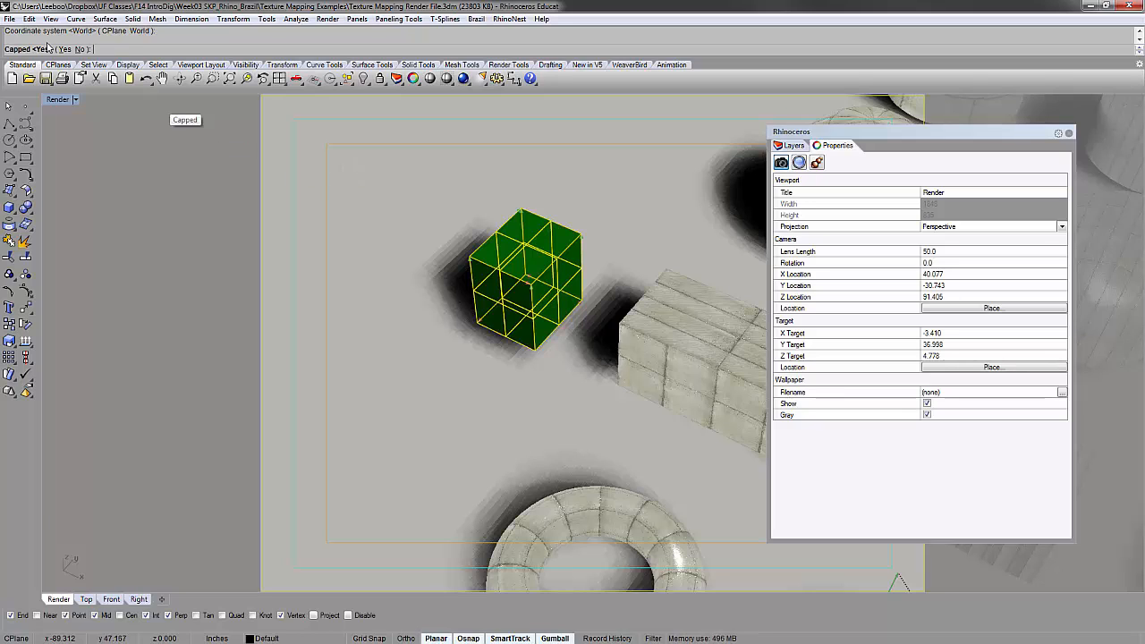
{"action": "key", "text": "Return"}
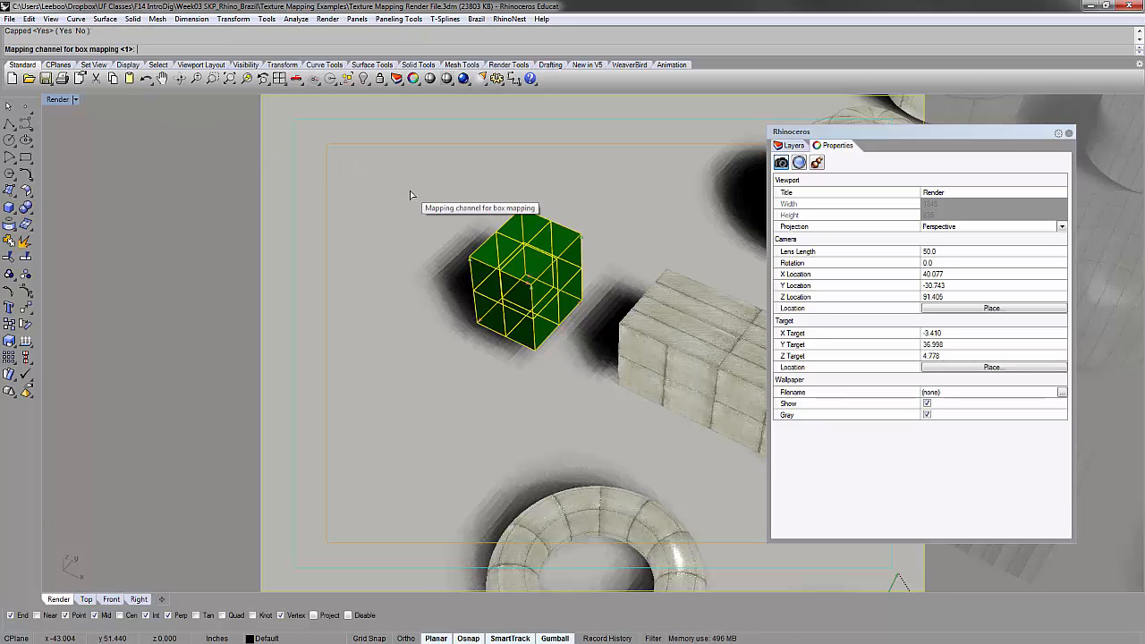
{"action": "key", "text": "Return"}
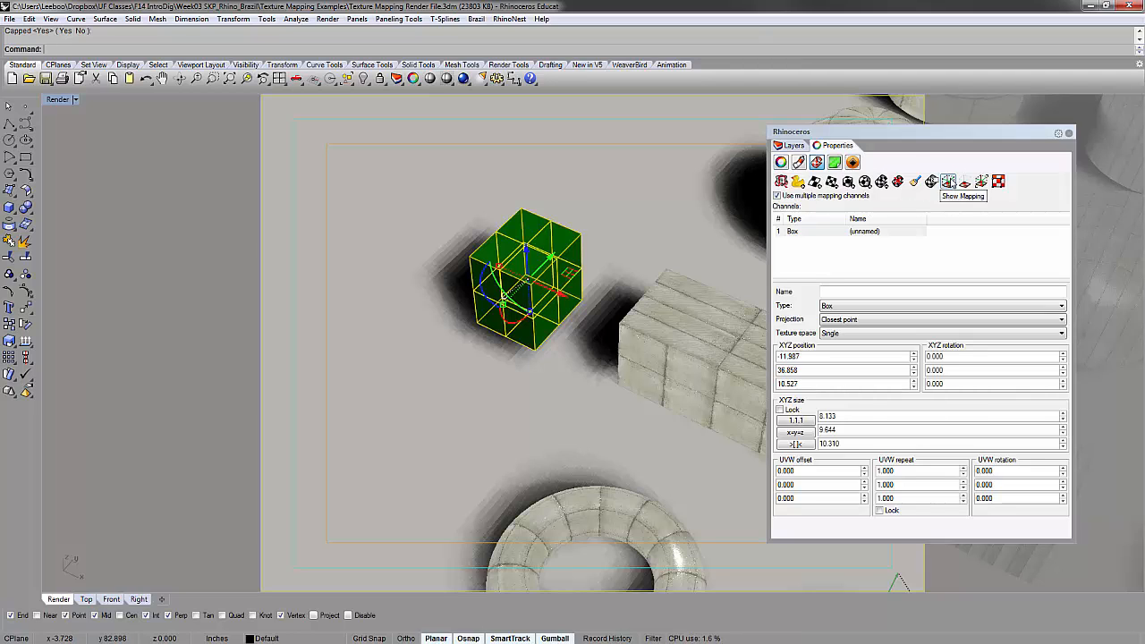
Step: Show the green box's box-mapping widget and examine how it surrounds the object
{"action": "left_click", "coordinate": [949, 182]}
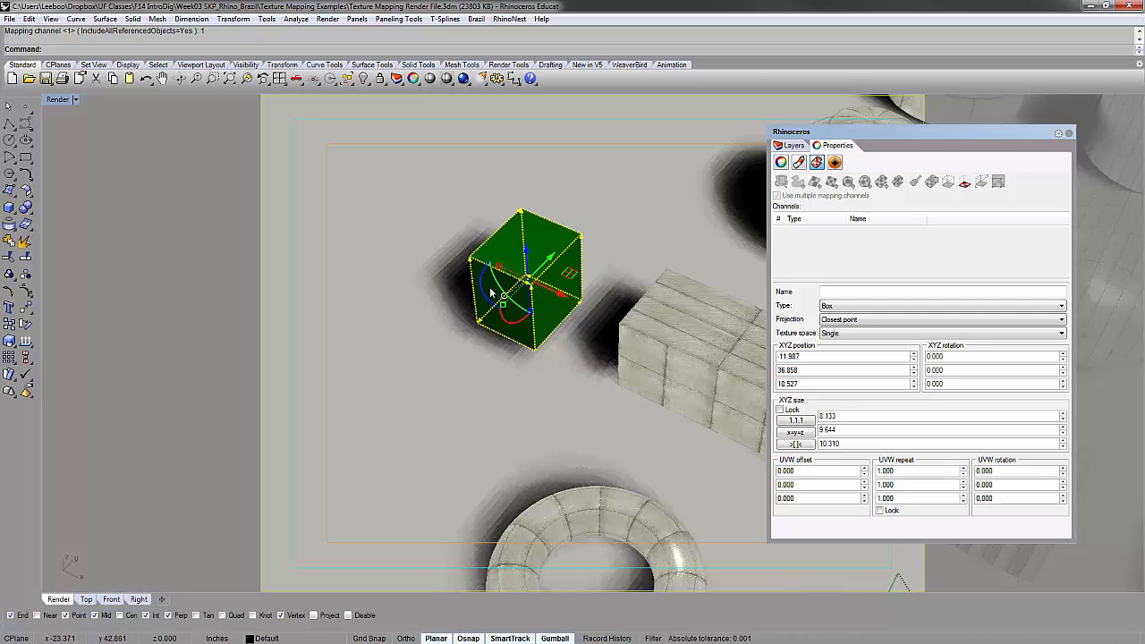
{"action": "right_click_drag", "start_coordinate": [490, 292], "coordinate": [554, 321]}
{"action": "right_click_drag", "start_coordinate": [582, 311], "coordinate": [536, 222]}
{"action": "scroll", "coordinate": [533, 222], "scroll_direction": "up", "scroll_amount": 8}
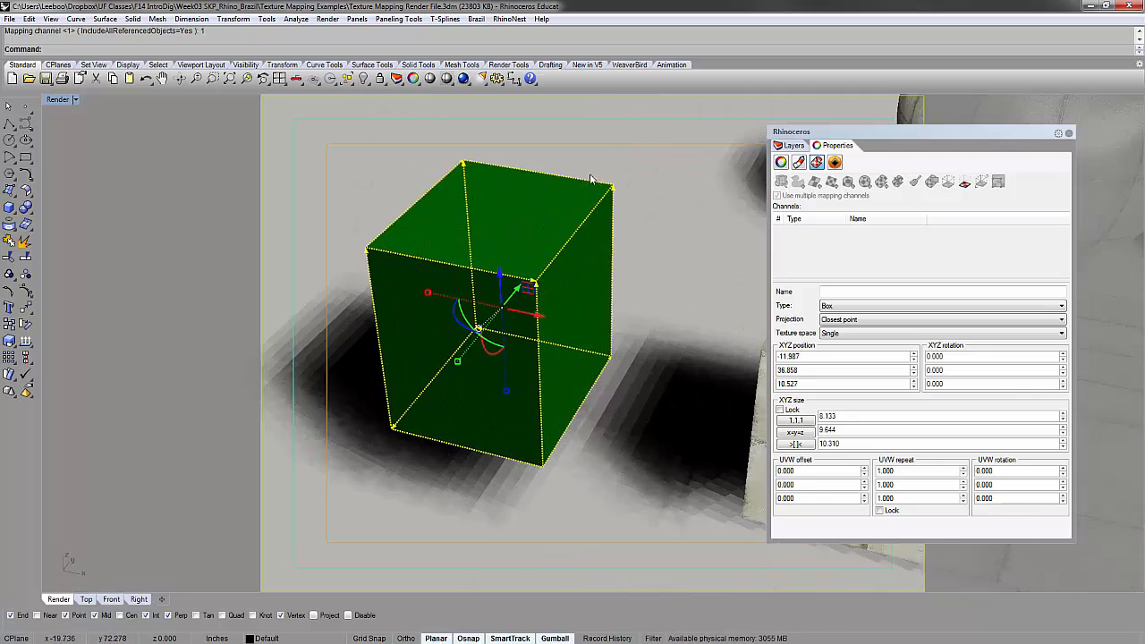
{"action": "scroll", "coordinate": [442, 345], "scroll_direction": "down", "scroll_amount": 6}
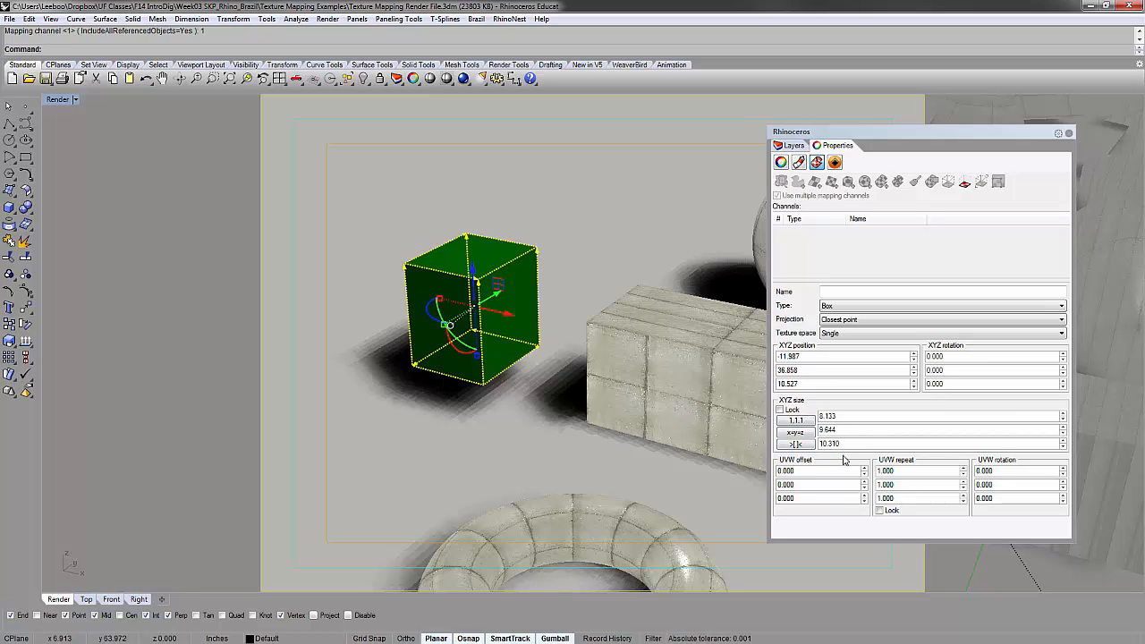
Step: Reset the green box's mapping size to 1,1,1, lock the XYZ sizes, set them to 10, then enlarge them to 20 and clear the selection
{"action": "left_click", "coordinate": [796, 420]}
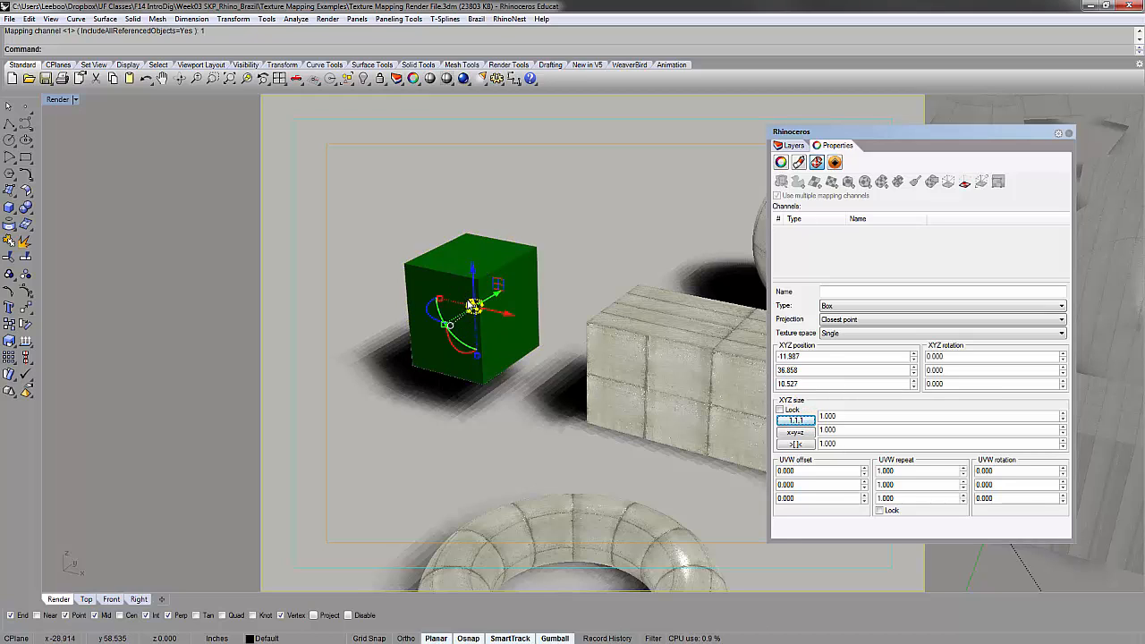
{"action": "left_click", "coordinate": [790, 410]}
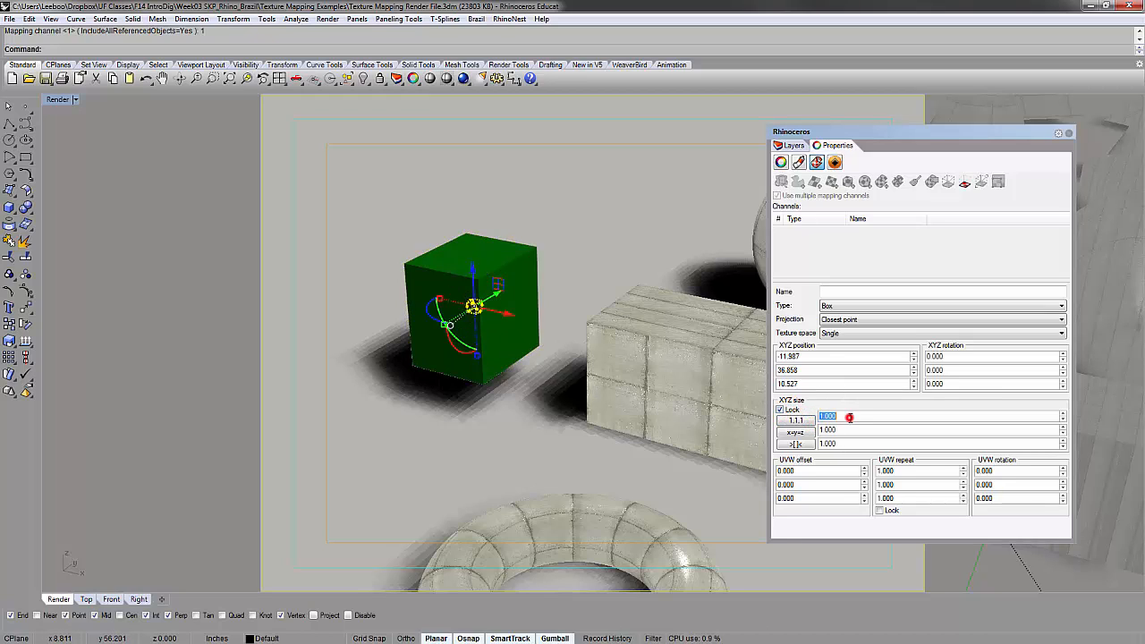
{"action": "key", "text": "Return"}
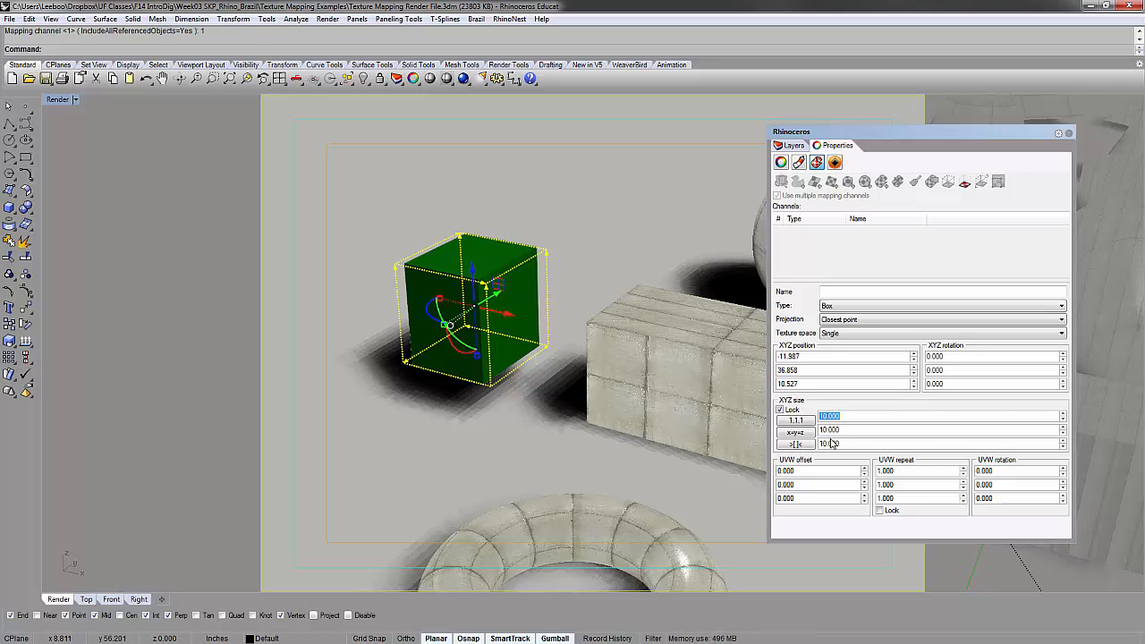
{"action": "type", "text": "20"}
{"action": "key", "text": "Return"}
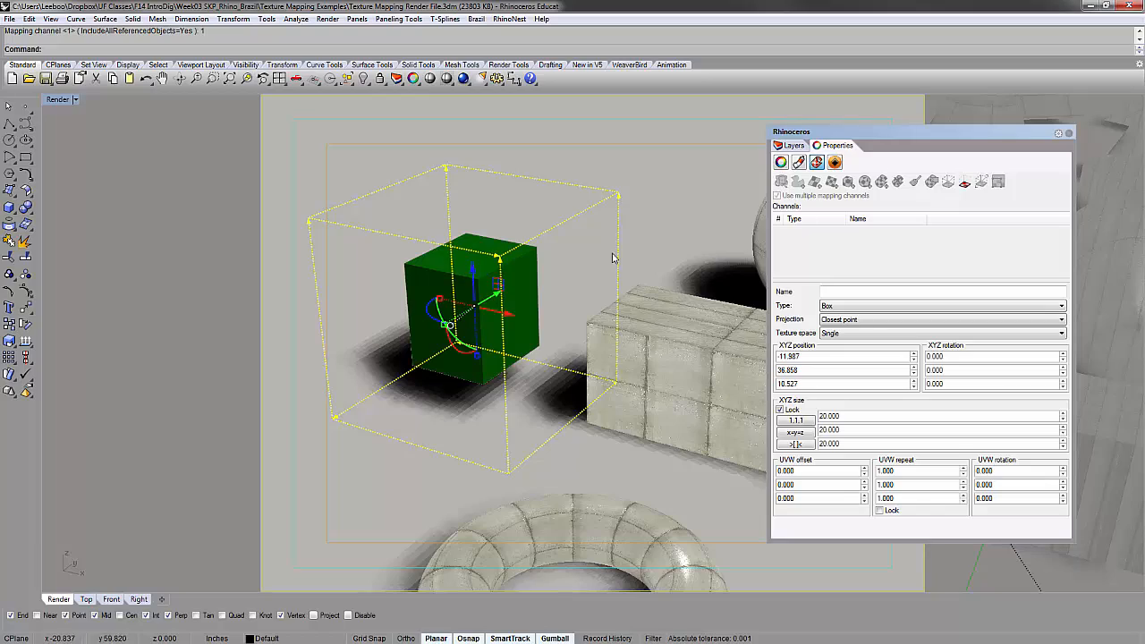
{"action": "left_click", "coordinate": [664, 209]}
Step: Select the box-mapped torus, zoom to it and check its texture up close
{"action": "right_click_drag", "start_coordinate": [664, 209], "coordinate": [644, 363]}
{"action": "scroll", "coordinate": [508, 308], "scroll_direction": "down", "scroll_amount": 10}
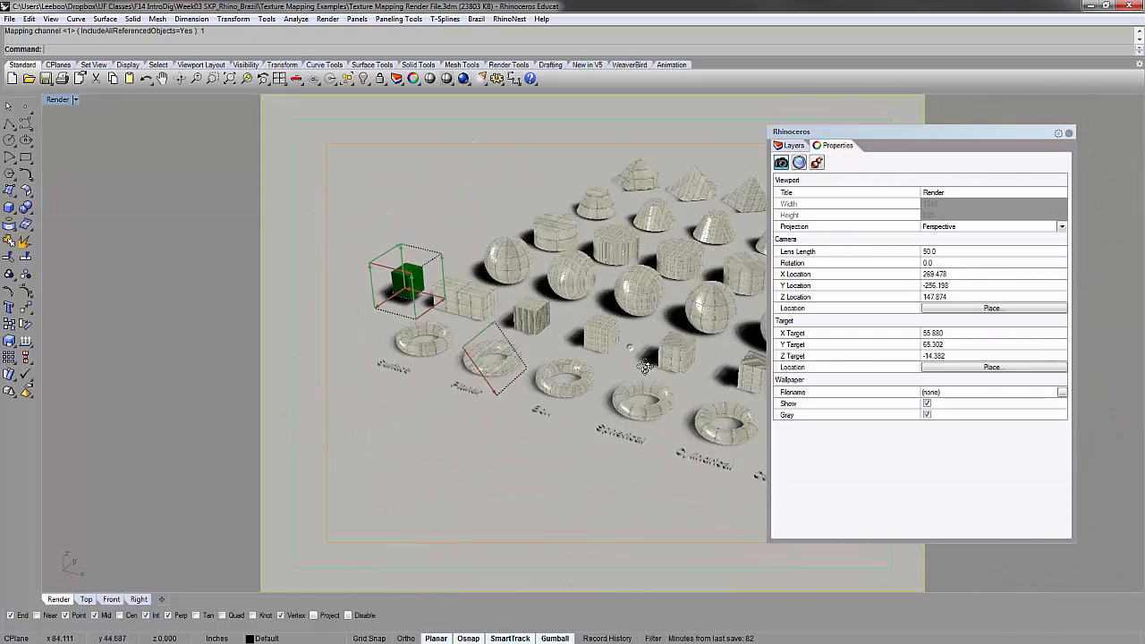
{"action": "scroll", "coordinate": [626, 372], "scroll_direction": "up", "scroll_amount": 7}
{"action": "left_click", "coordinate": [594, 399]}
{"action": "type", "text": "zs"}
{"action": "key", "text": "Return"}
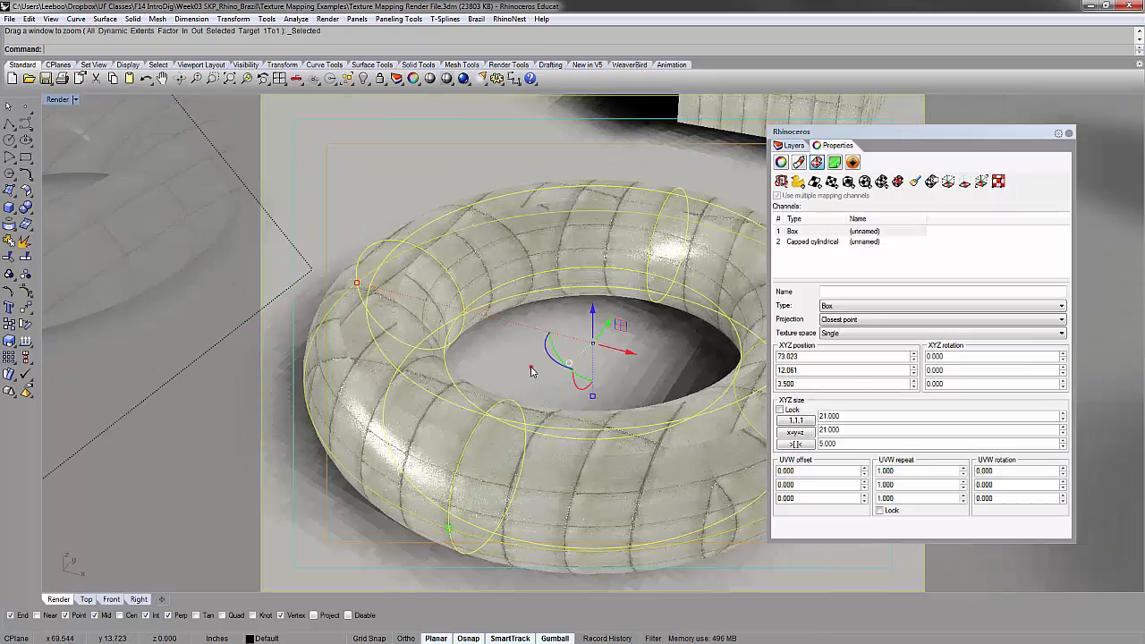
{"action": "left_click", "coordinate": [531, 367]}
Step: Zoom to the box-mapped cube and examine the texture on its top and sides
{"action": "right_click_drag", "start_coordinate": [511, 371], "coordinate": [432, 365]}
{"action": "scroll", "coordinate": [433, 365], "scroll_direction": "down", "scroll_amount": 6}
{"action": "right_click_drag", "start_coordinate": [650, 394], "coordinate": [500, 393]}
{"action": "left_click", "coordinate": [628, 283]}
{"action": "type", "text": "zs"}
{"action": "key", "text": "Return"}
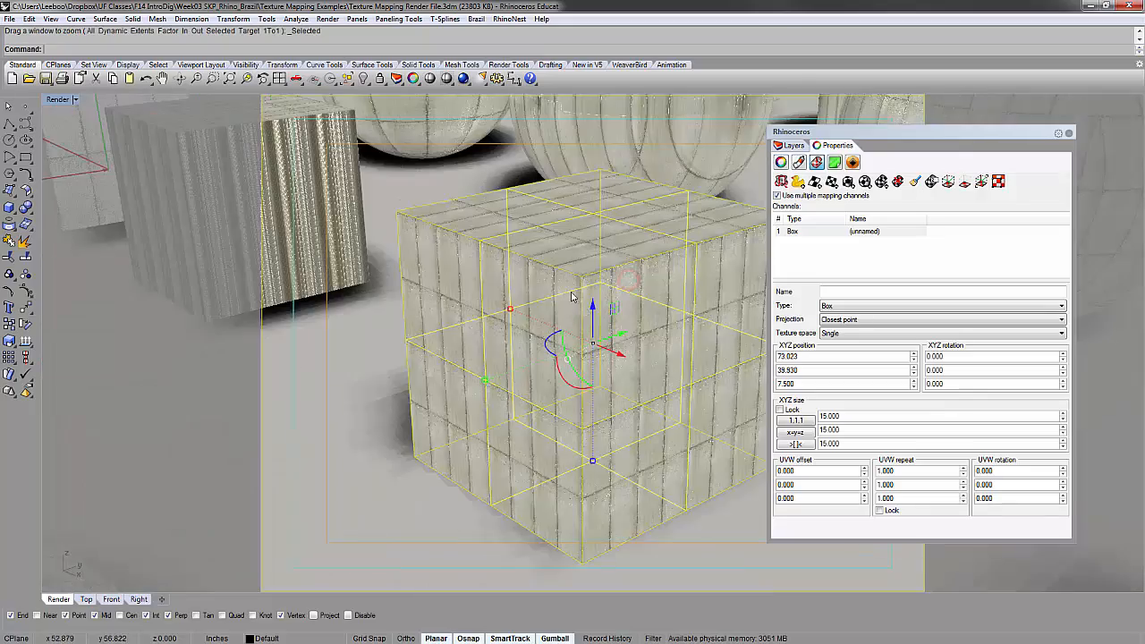
{"action": "right_click_drag", "start_coordinate": [571, 316], "coordinate": [604, 362]}
{"action": "left_click", "coordinate": [422, 171]}
Step: Examine the box-mapped cylinder's texture on its top and curved side
{"action": "right_click_drag", "start_coordinate": [560, 403], "coordinate": [404, 391]}
{"action": "scroll", "coordinate": [493, 324], "scroll_direction": "down", "scroll_amount": 4}
{"action": "scroll", "coordinate": [492, 325], "scroll_direction": "down", "scroll_amount": 4}
{"action": "right_click_drag", "start_coordinate": [659, 224], "coordinate": [510, 388], "text": "shift"}
{"action": "scroll", "coordinate": [660, 269], "scroll_direction": "up", "scroll_amount": 4}
{"action": "scroll", "coordinate": [547, 342], "scroll_direction": "up", "scroll_amount": 3}
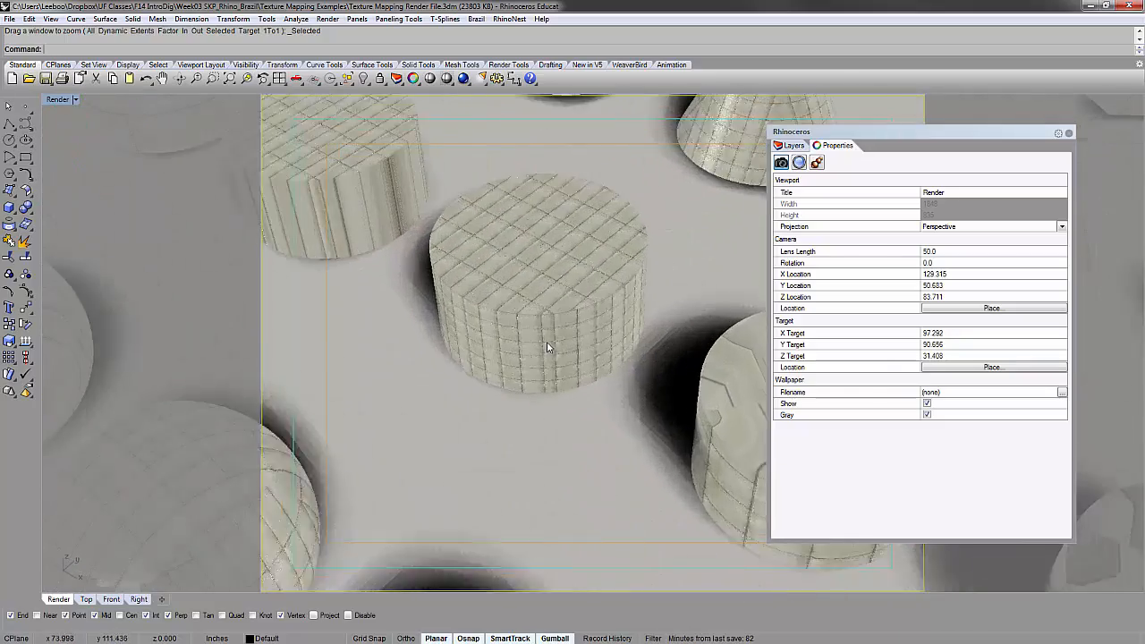
Step: Examine the box-mapped sphere up close where the projected texture faces meet
{"action": "scroll", "coordinate": [544, 351], "scroll_direction": "down", "scroll_amount": 6}
{"action": "right_click_drag", "start_coordinate": [564, 306], "coordinate": [715, 246], "text": "shift"}
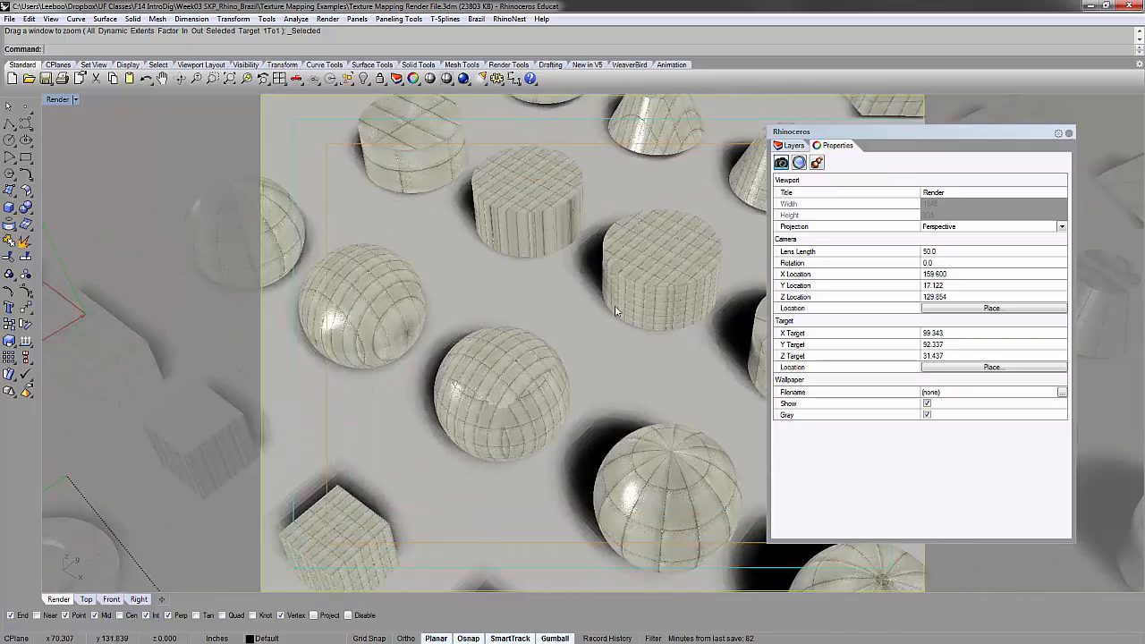
{"action": "right_click_drag", "start_coordinate": [523, 403], "coordinate": [626, 274], "text": "shift"}
{"action": "scroll", "coordinate": [608, 286], "scroll_direction": "up", "scroll_amount": 11}
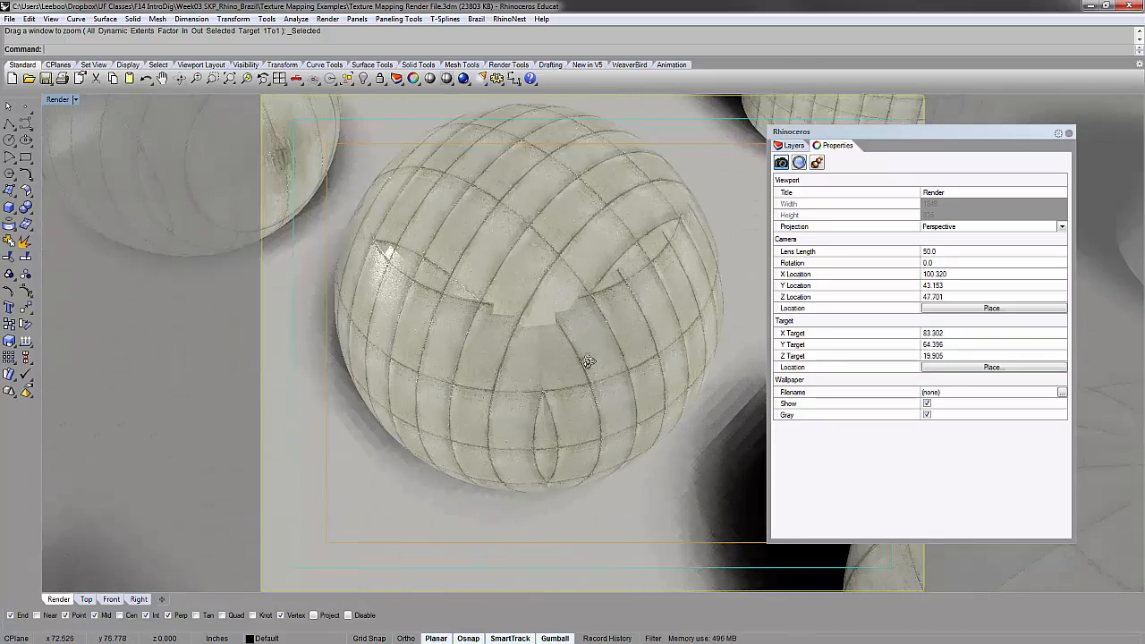
{"action": "right_click_drag", "start_coordinate": [588, 361], "coordinate": [386, 356]}
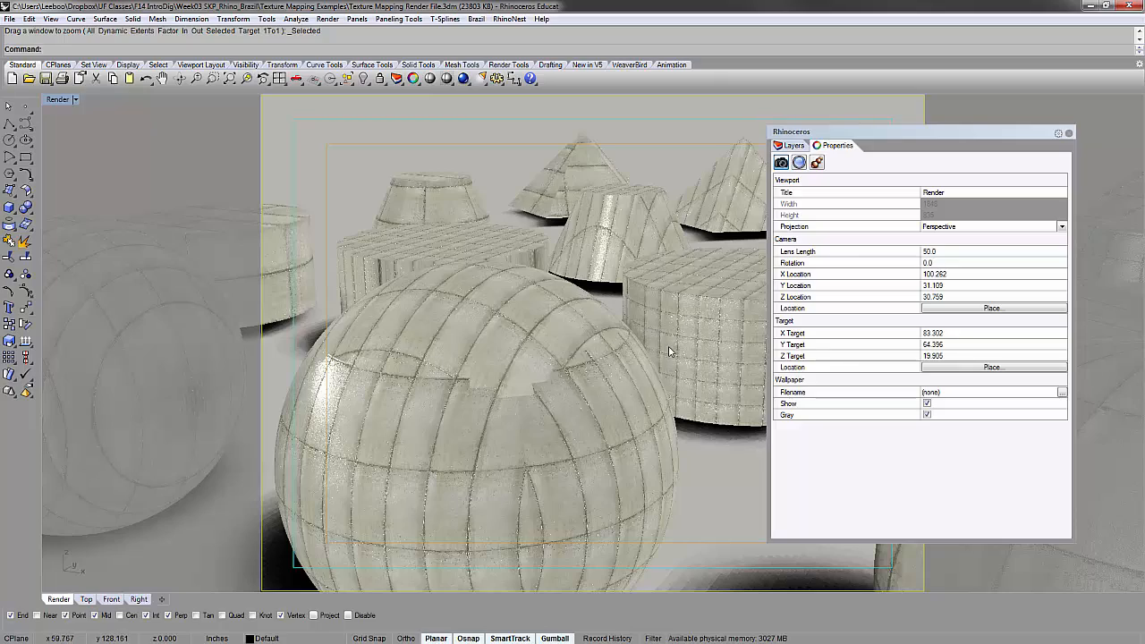
Step: Show the mapping widget of the box-mapped sphere and view it from above
{"action": "scroll", "coordinate": [631, 371], "scroll_direction": "down", "scroll_amount": 8}
{"action": "scroll", "coordinate": [553, 429], "scroll_direction": "up", "scroll_amount": 8}
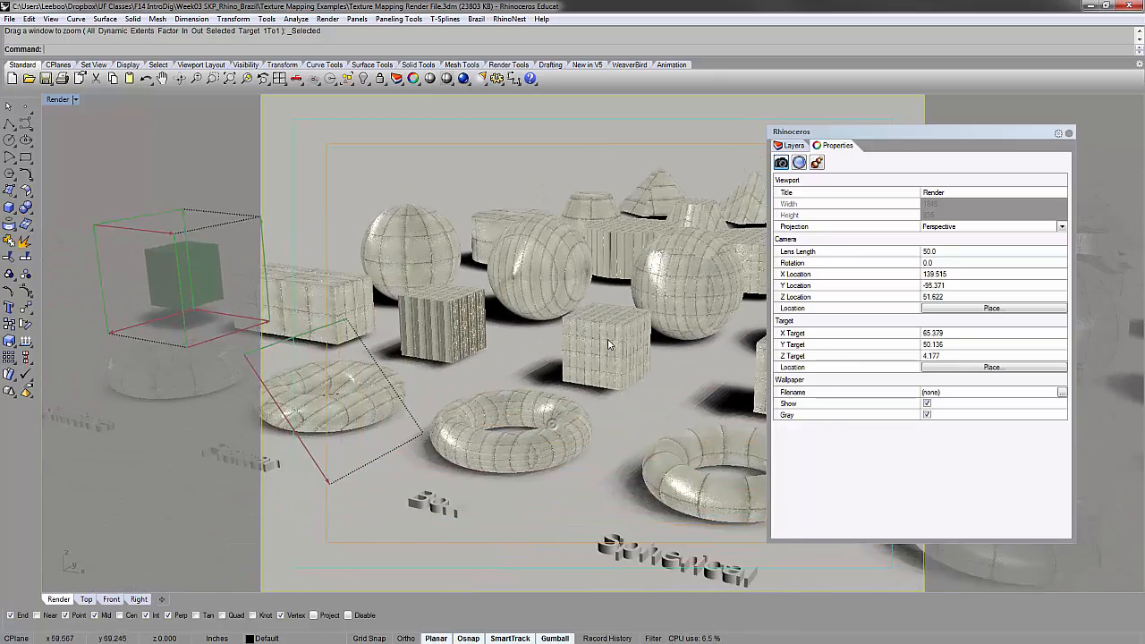
{"action": "left_click", "coordinate": [662, 320]}
{"action": "right_click_drag", "start_coordinate": [661, 321], "coordinate": [554, 444], "text": "shift"}
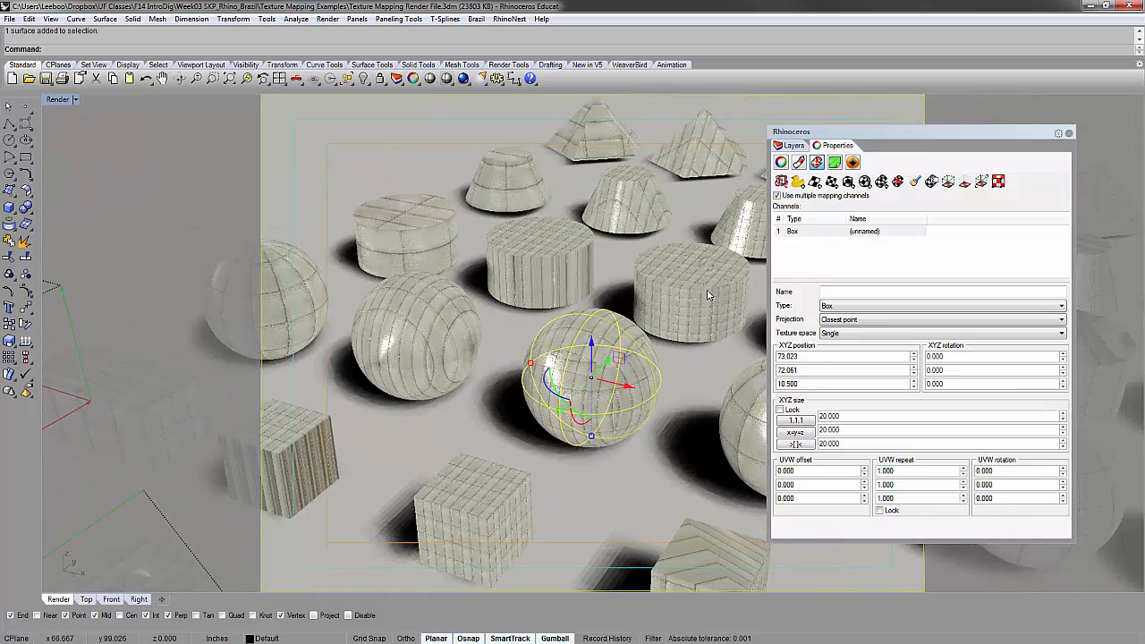
{"action": "left_click", "coordinate": [948, 181]}
{"action": "right_click_drag", "start_coordinate": [663, 507], "coordinate": [662, 472]}
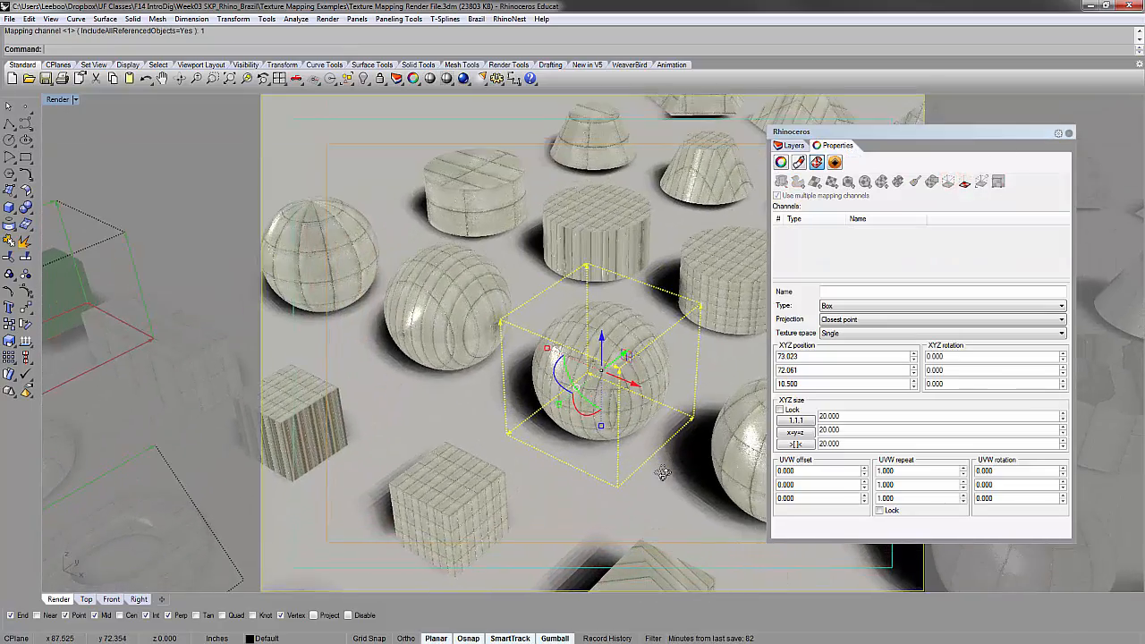
{"action": "right_click_drag", "start_coordinate": [659, 356], "coordinate": [609, 372]}
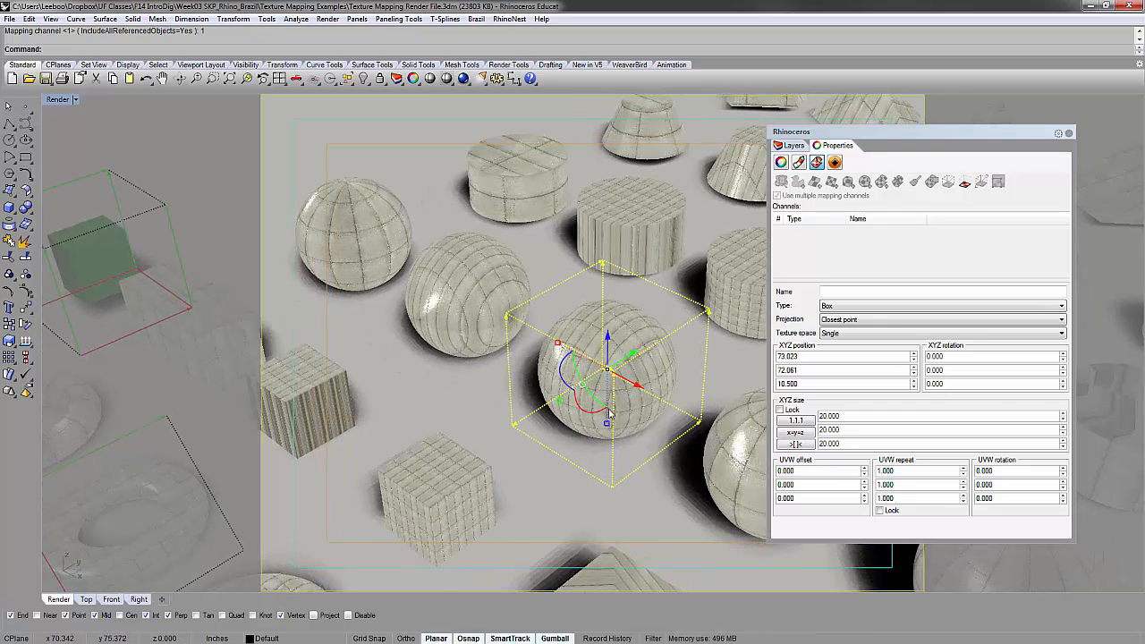
Step: Show the mapping widget of the box-mapped cube on mapping channel 1
{"action": "right_click_drag", "start_coordinate": [541, 466], "coordinate": [645, 331], "text": "shift"}
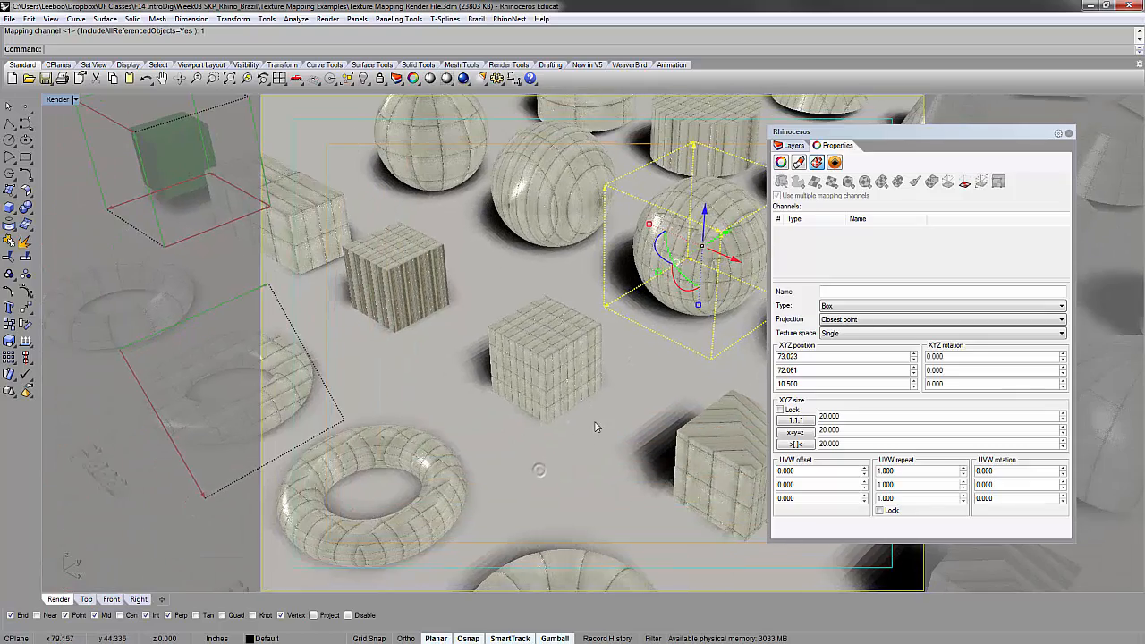
{"action": "left_click", "coordinate": [591, 432]}
{"action": "scroll", "coordinate": [577, 408], "scroll_direction": "up", "scroll_amount": 3}
{"action": "left_click", "coordinate": [554, 394]}
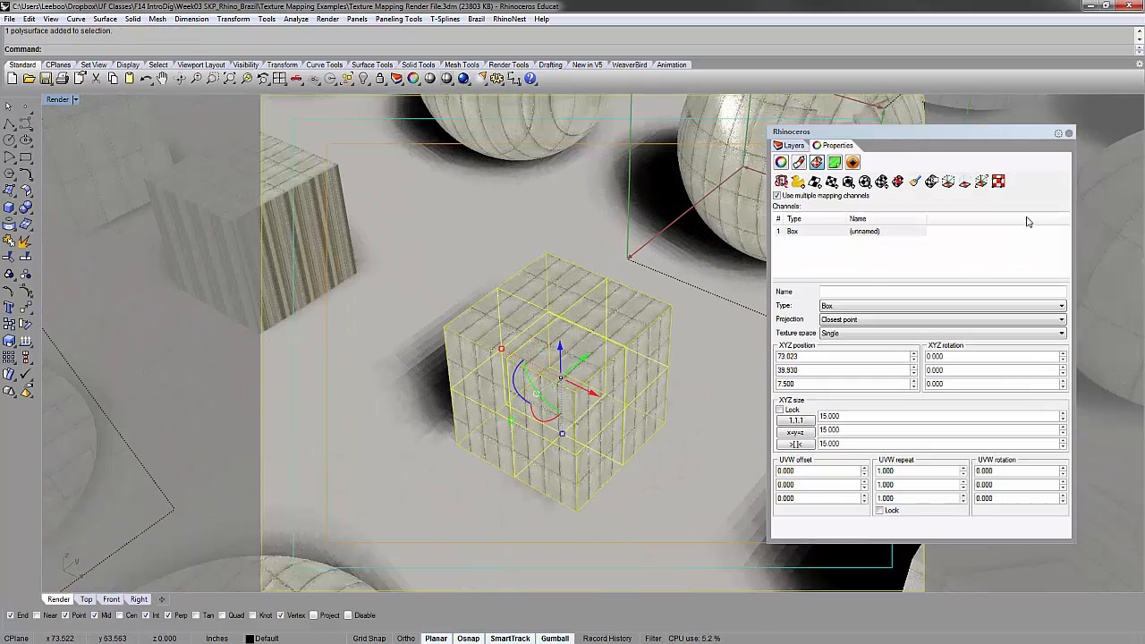
{"action": "left_click", "coordinate": [948, 182]}
{"action": "key", "text": "Return"}
{"action": "right_click_drag", "start_coordinate": [635, 384], "coordinate": [639, 451]}
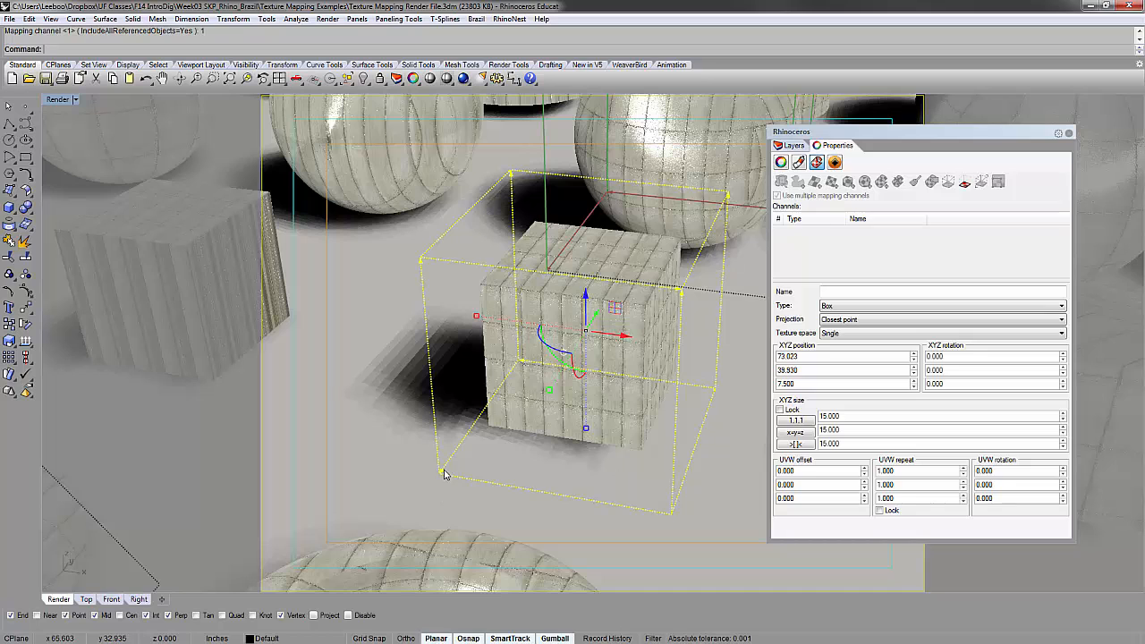
Step: Move the cube's mapping widget from its lower front corner to the matching lower corner of the cube
{"action": "type", "text": "ove"}
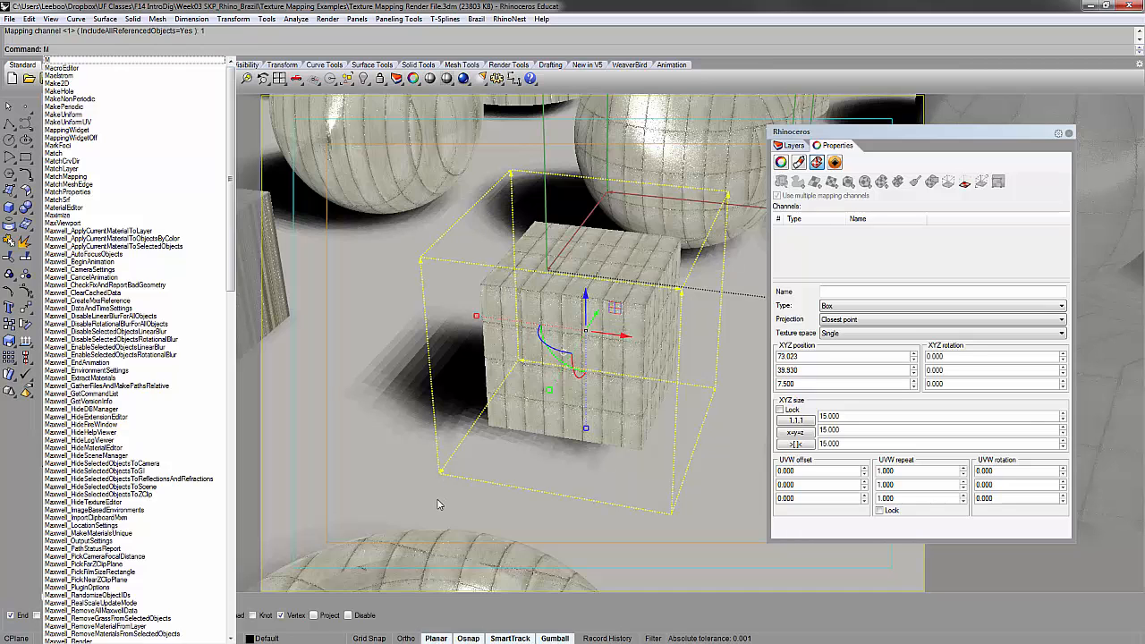
{"action": "key", "text": "Return"}
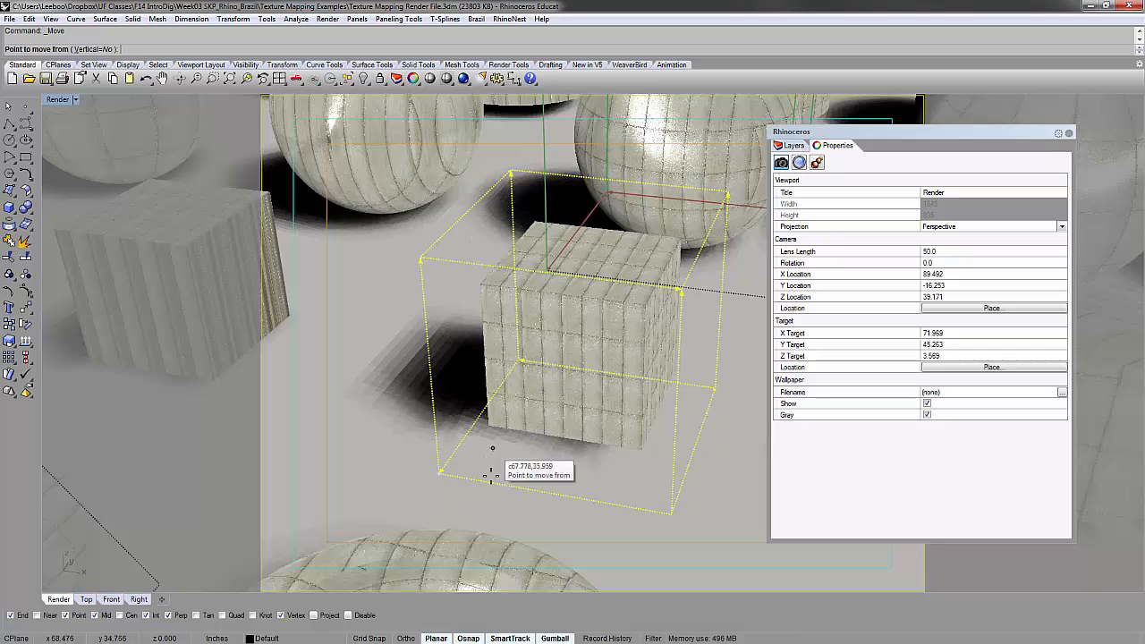
{"action": "left_click", "coordinate": [439, 471]}
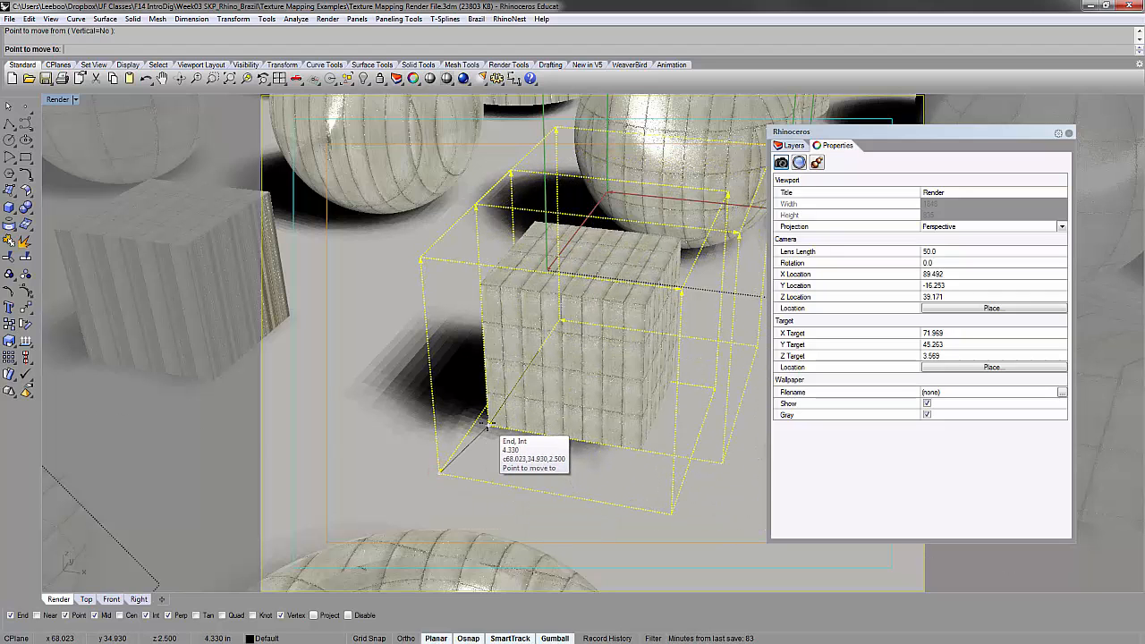
{"action": "left_click", "coordinate": [488, 423]}
{"action": "scroll", "coordinate": [565, 419], "scroll_direction": "up", "scroll_amount": 5}
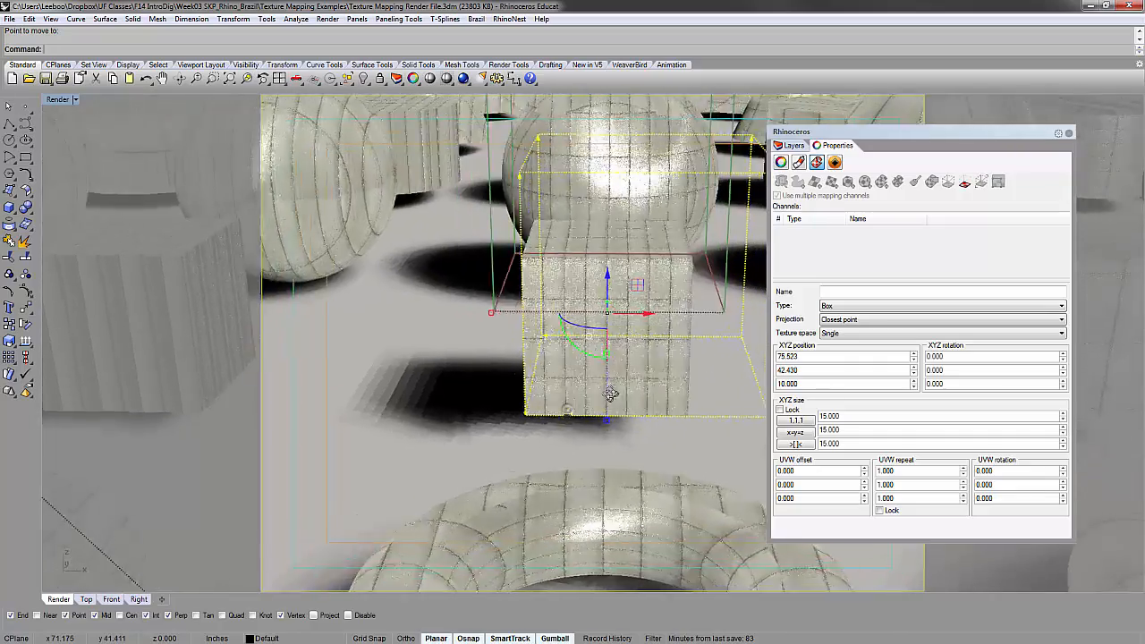
Step: Examine how the box texture lines up with the cube's lower corner and faces after moving the widget
{"action": "right_click_drag", "start_coordinate": [611, 416], "coordinate": [426, 358]}
{"action": "scroll", "coordinate": [454, 432], "scroll_direction": "down", "scroll_amount": 3}
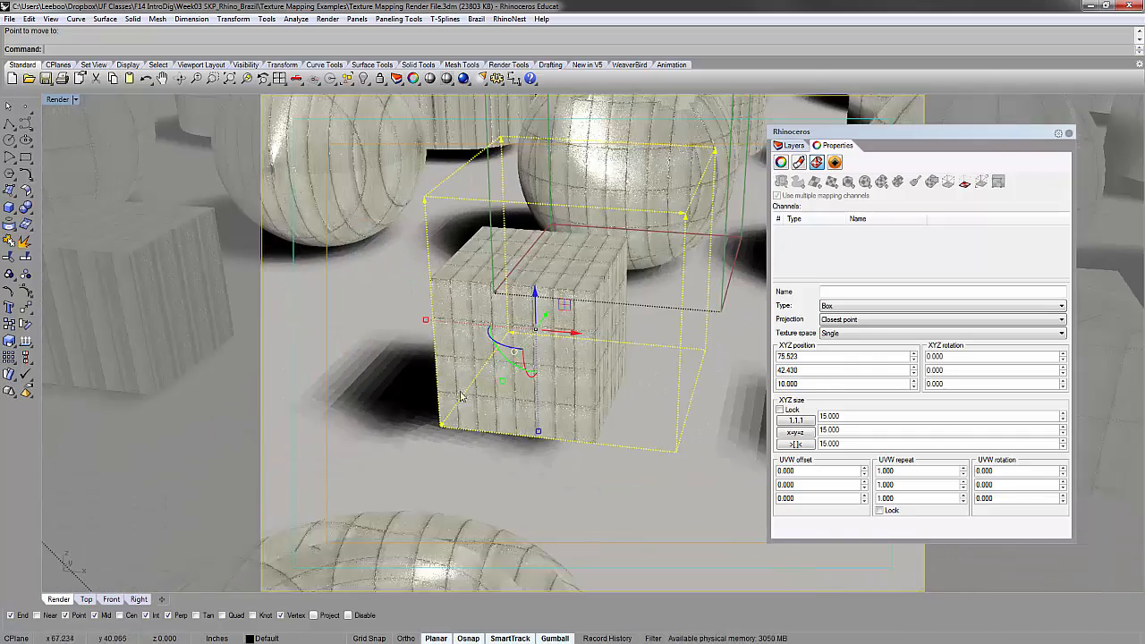
{"action": "scroll", "coordinate": [529, 457], "scroll_direction": "up", "scroll_amount": 3}
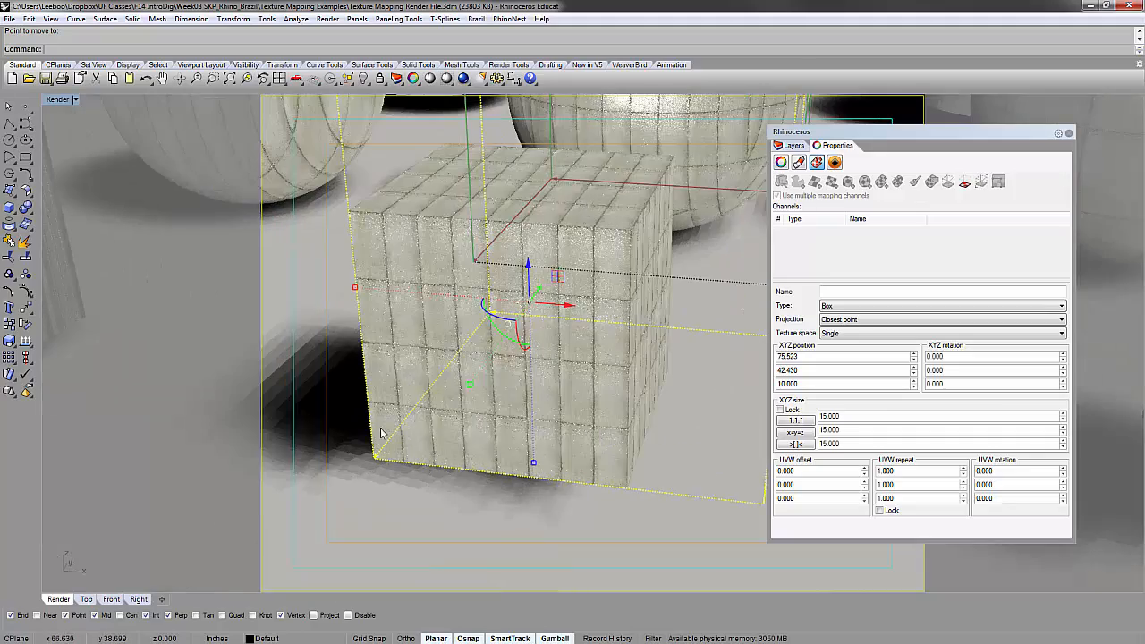
{"action": "right_click_drag", "start_coordinate": [401, 485], "coordinate": [475, 459]}
{"action": "right_click_drag", "start_coordinate": [501, 353], "coordinate": [478, 470]}
{"action": "left_click", "coordinate": [477, 471]}
{"action": "right_click_drag", "start_coordinate": [426, 349], "coordinate": [398, 305]}
{"action": "scroll", "coordinate": [398, 305], "scroll_direction": "up", "scroll_amount": 4}
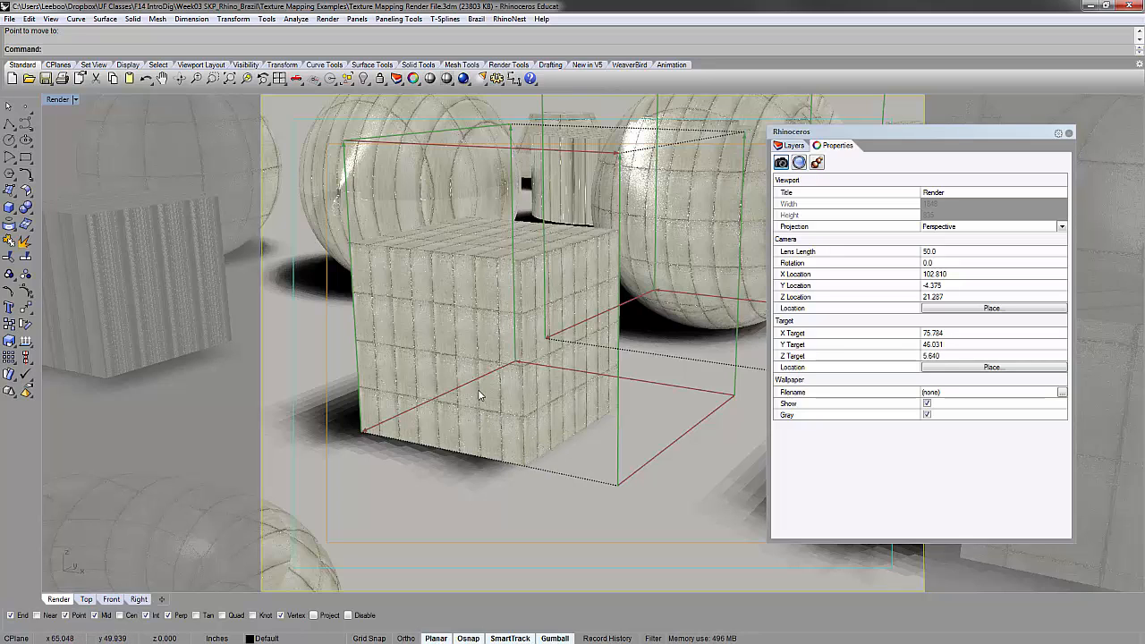
{"action": "mouse_move", "coordinate": [467, 396]}
{"action": "right_mouse_down"}
{"action": "mouse_move", "coordinate": [521, 416]}
{"action": "mouse_move", "coordinate": [483, 400]}
{"action": "right_mouse_up"}
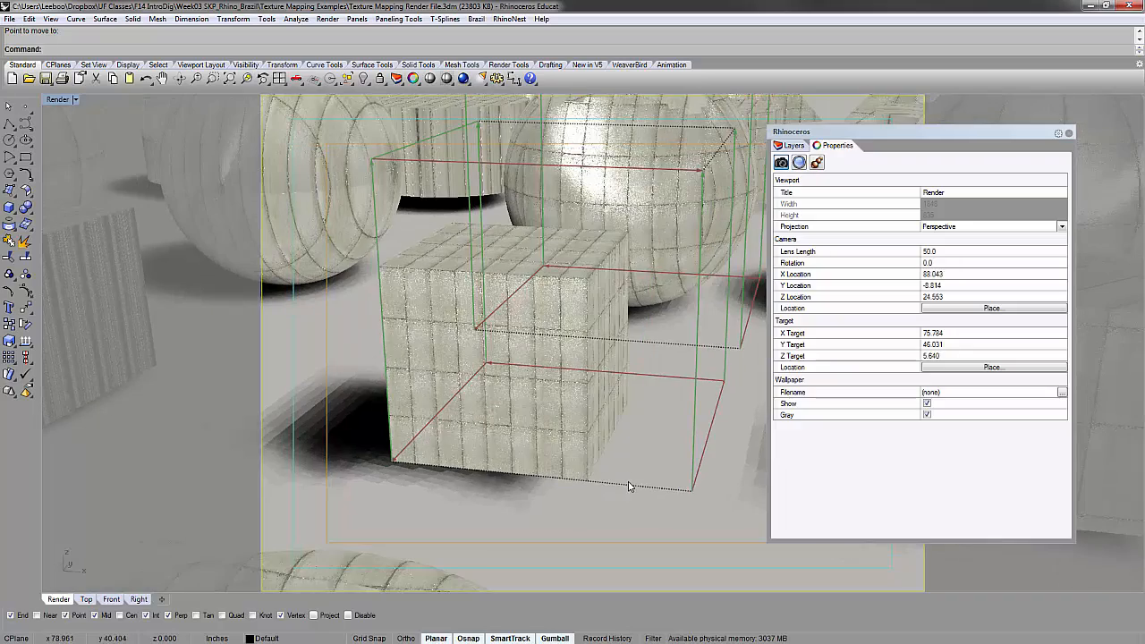
{"action": "left_click", "coordinate": [626, 486]}
{"action": "scroll", "coordinate": [582, 456], "scroll_direction": "down", "scroll_amount": 4}
{"action": "right_click_drag", "start_coordinate": [581, 426], "coordinate": [556, 415]}
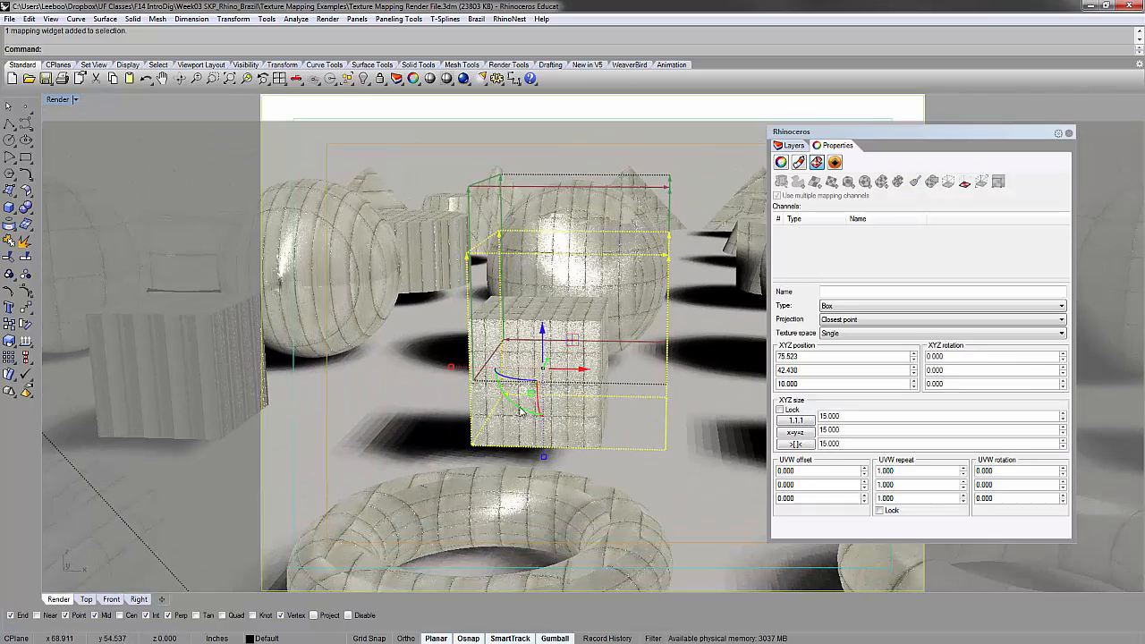
{"action": "key", "text": "Escape"}
{"action": "scroll", "coordinate": [536, 402], "scroll_direction": "up", "scroll_amount": 3}
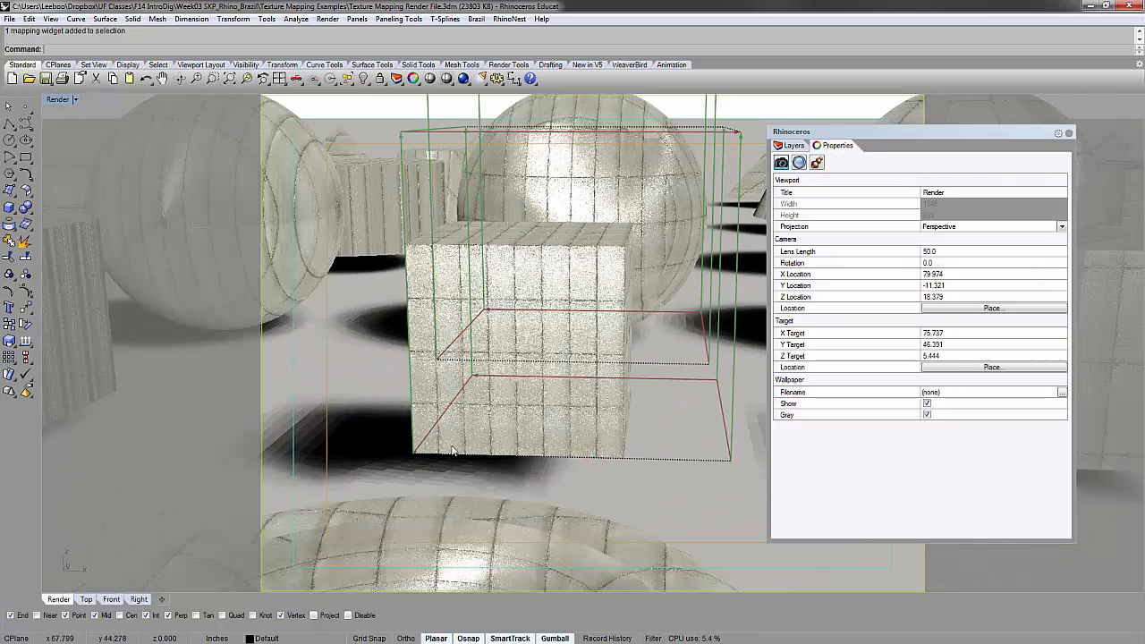
Step: Select the cube's mapping widget and rotate it 90° about its Y axis
{"action": "left_click", "coordinate": [653, 464]}
{"action": "right_click_drag", "start_coordinate": [499, 363], "coordinate": [467, 367]}
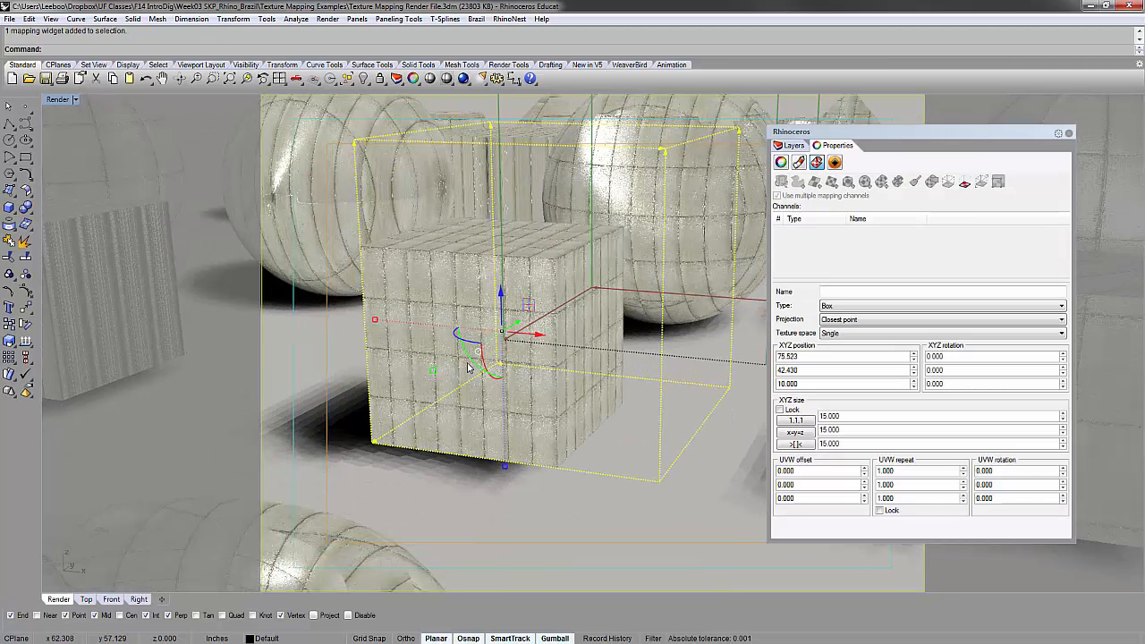
{"action": "left_click_drag", "start_coordinate": [468, 367], "coordinate": [515, 416], "text": "shift"}
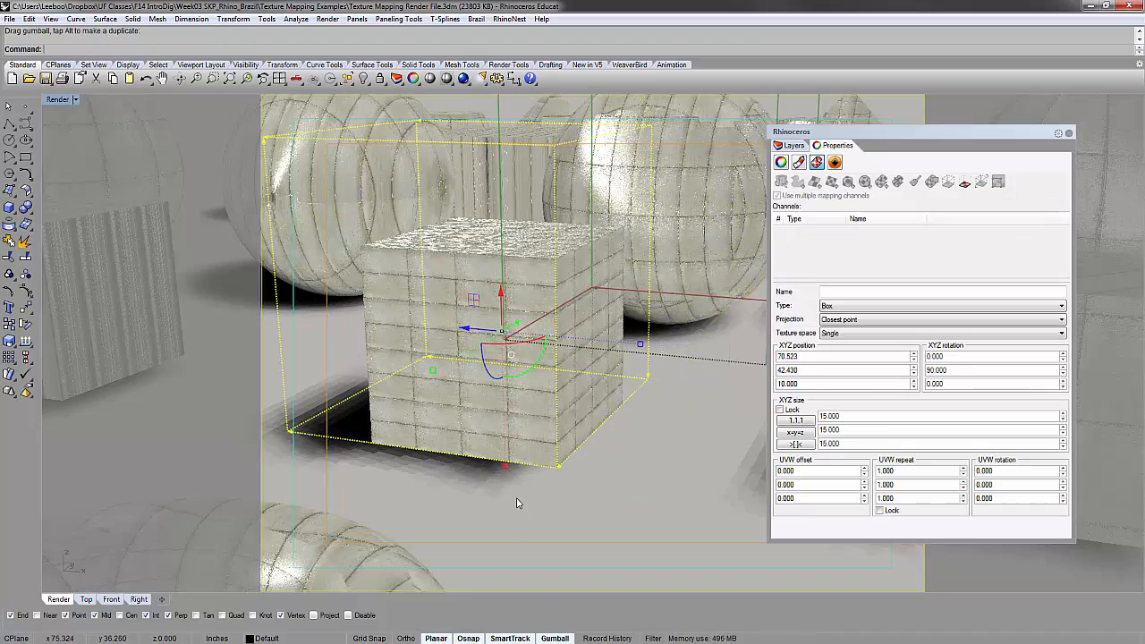
Step: Rotate the cube's mapping widget about the vertical axis to an XYZ rotation of 90, 36.018, 90
{"action": "right_click_drag", "start_coordinate": [516, 503], "coordinate": [567, 411]}
{"action": "left_click_drag", "start_coordinate": [567, 411], "coordinate": [544, 437]}
{"action": "mouse_move", "coordinate": [544, 437]}
{"action": "right_mouse_down"}
{"action": "mouse_move", "coordinate": [555, 403]}
{"action": "mouse_move", "coordinate": [548, 438]}
{"action": "right_mouse_up"}
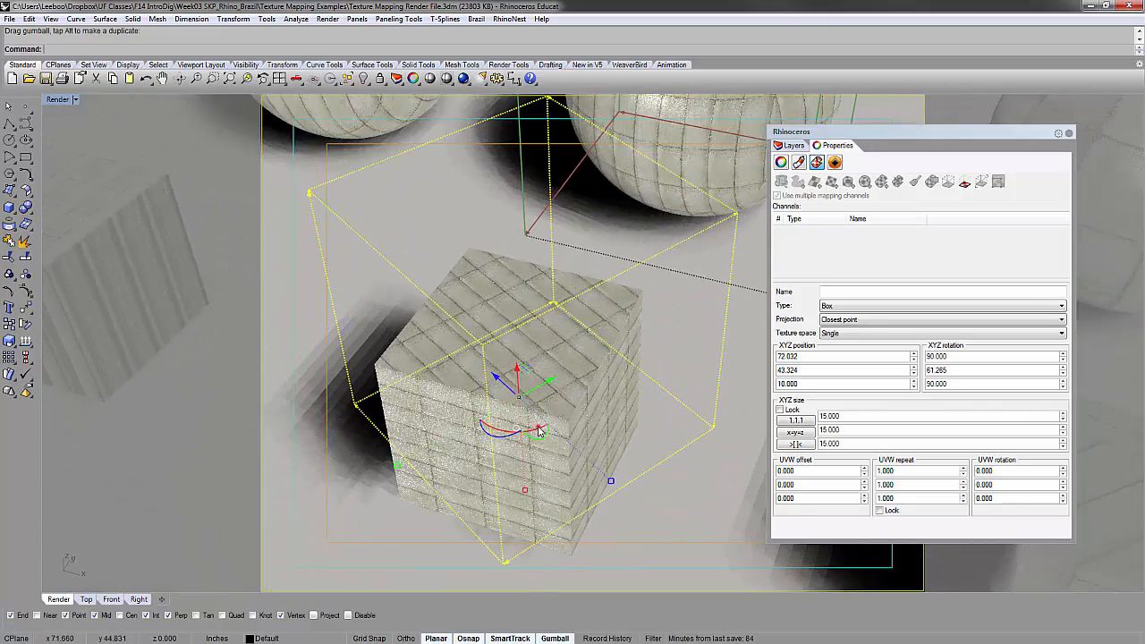
{"action": "left_click_drag", "start_coordinate": [538, 431], "coordinate": [510, 418]}
{"action": "right_click_drag", "start_coordinate": [629, 460], "coordinate": [675, 404]}
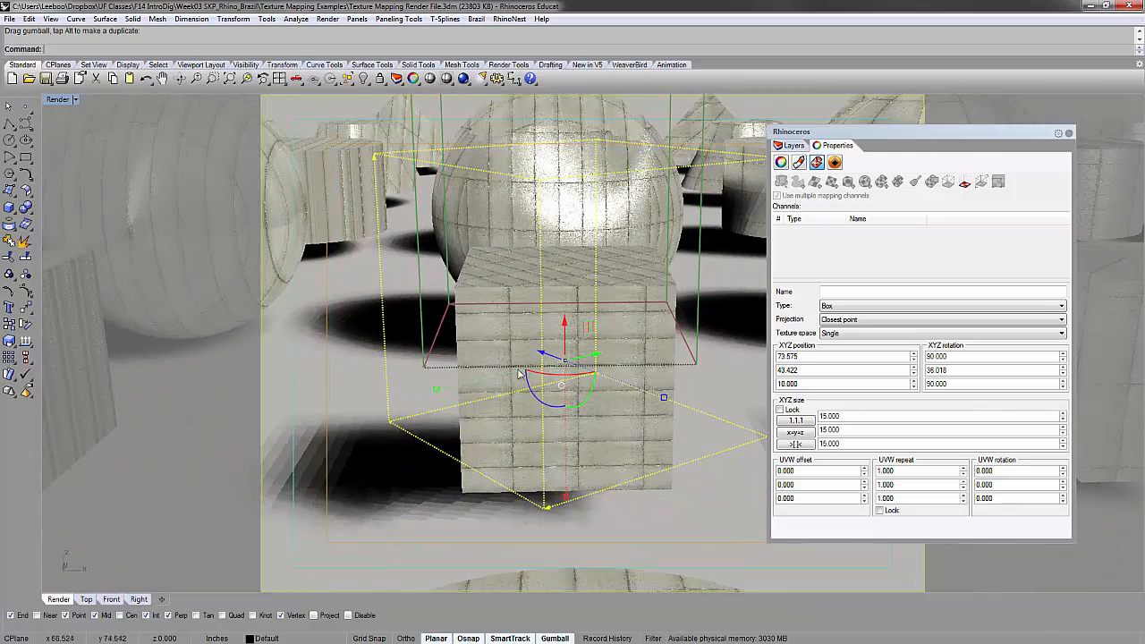
{"action": "right_click_drag", "start_coordinate": [588, 378], "coordinate": [506, 366]}
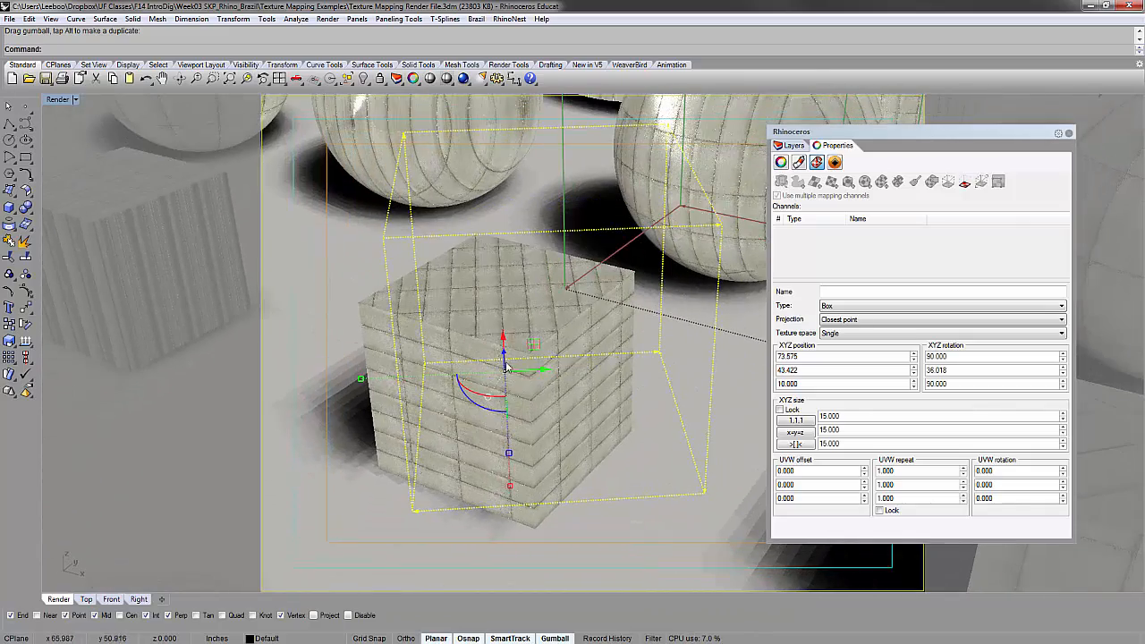
Step: Turn off the mapping widget of the box-mapped cube
{"action": "left_click", "coordinate": [615, 520]}
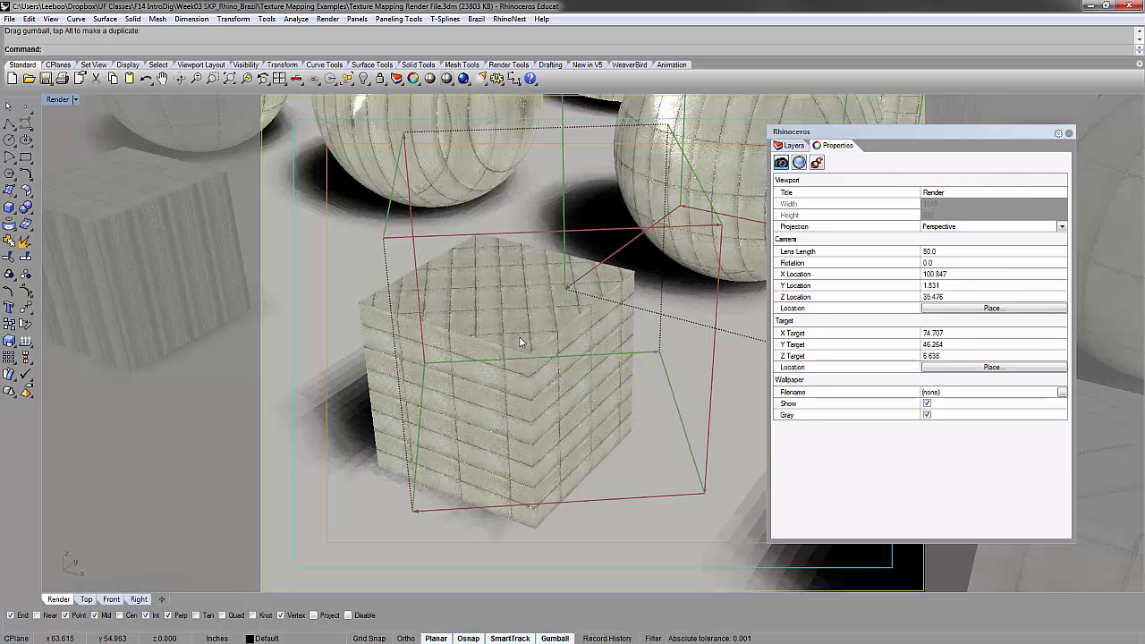
{"action": "right_click_drag", "start_coordinate": [536, 323], "coordinate": [554, 308]}
{"action": "left_click", "coordinate": [528, 321]}
{"action": "left_click", "coordinate": [571, 357]}
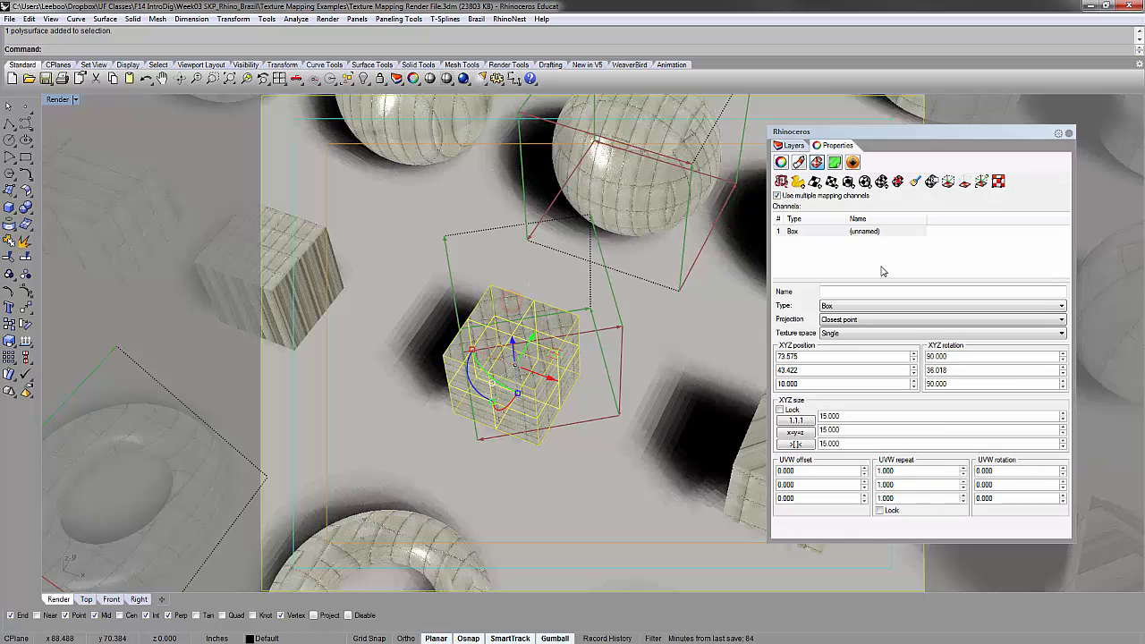
{"action": "left_click", "coordinate": [963, 181]}
{"action": "left_click", "coordinate": [698, 357]}
Step: Examine the textures on the cubes and tori in the spherical, cylindrical and capped cylindrical columns
{"action": "right_click_drag", "start_coordinate": [698, 357], "coordinate": [581, 438]}
{"action": "right_click_drag", "start_coordinate": [581, 438], "coordinate": [554, 312], "text": "shift"}
{"action": "scroll", "coordinate": [554, 312], "scroll_direction": "down", "scroll_amount": 6}
{"action": "scroll", "coordinate": [555, 312], "scroll_direction": "up", "scroll_amount": 6}
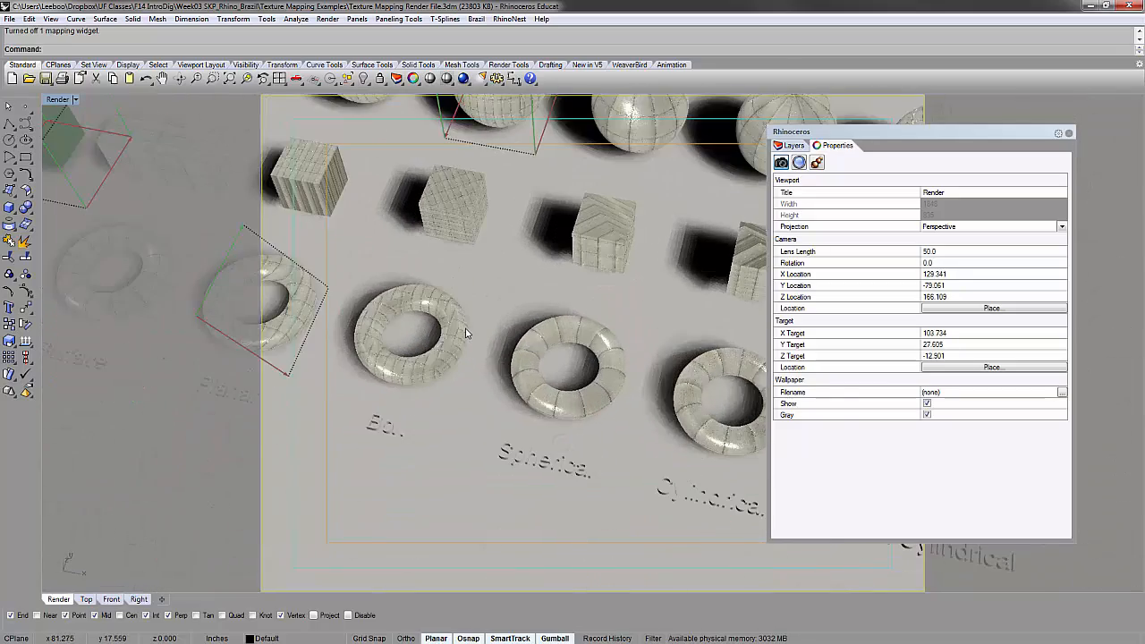
{"action": "scroll", "coordinate": [500, 371], "scroll_direction": "up", "scroll_amount": 2}
{"action": "right_click_drag", "start_coordinate": [588, 376], "coordinate": [511, 246], "text": "shift"}
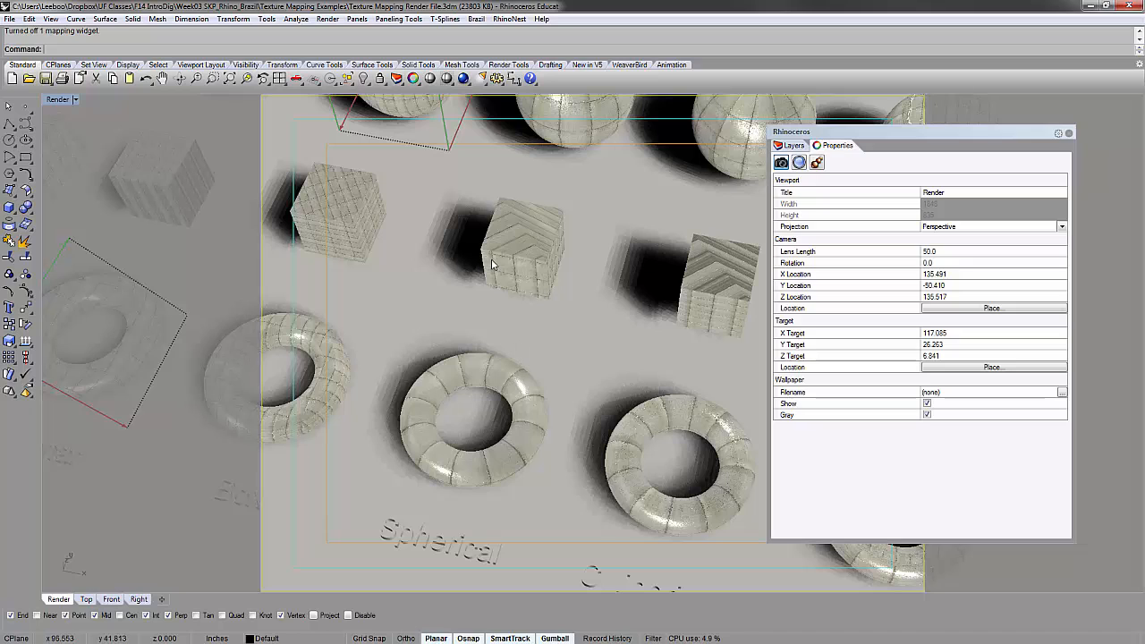
{"action": "right_click_drag", "start_coordinate": [514, 284], "coordinate": [540, 313]}
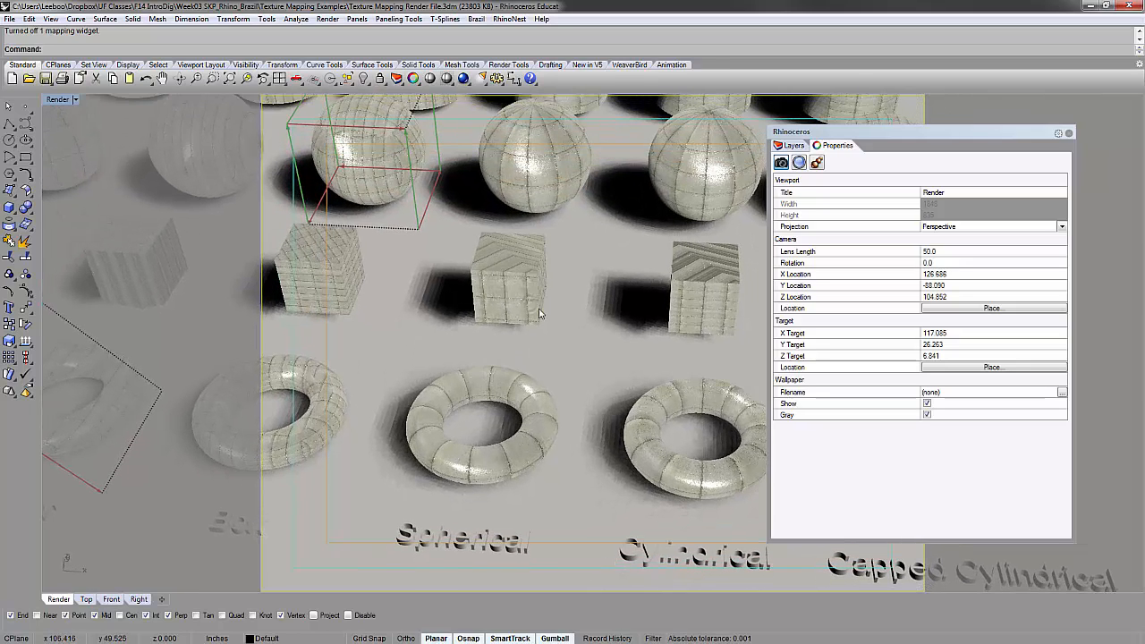
{"action": "left_click", "coordinate": [496, 452]}
{"action": "left_click", "coordinate": [610, 367]}
{"action": "right_click_drag", "start_coordinate": [610, 366], "coordinate": [427, 286], "text": "shift"}
{"action": "left_click", "coordinate": [544, 360]}
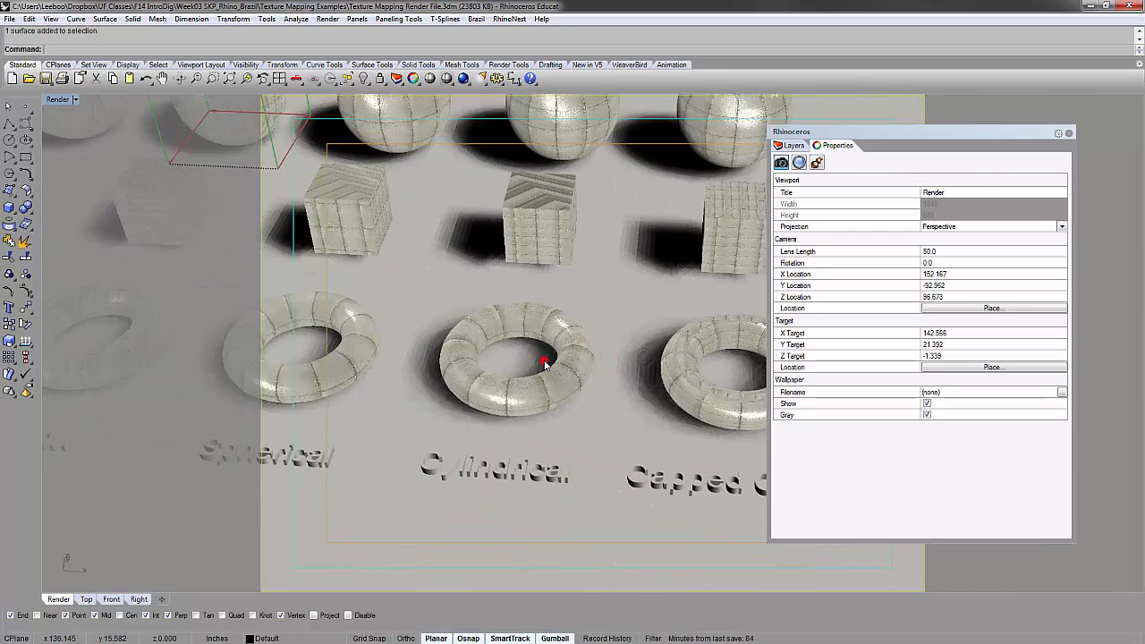
{"action": "right_click_drag", "start_coordinate": [653, 307], "coordinate": [538, 288]}
Step: View the tori in Shaded display mode and return the viewport to Rendered mode
{"action": "left_click", "coordinate": [58, 99]}
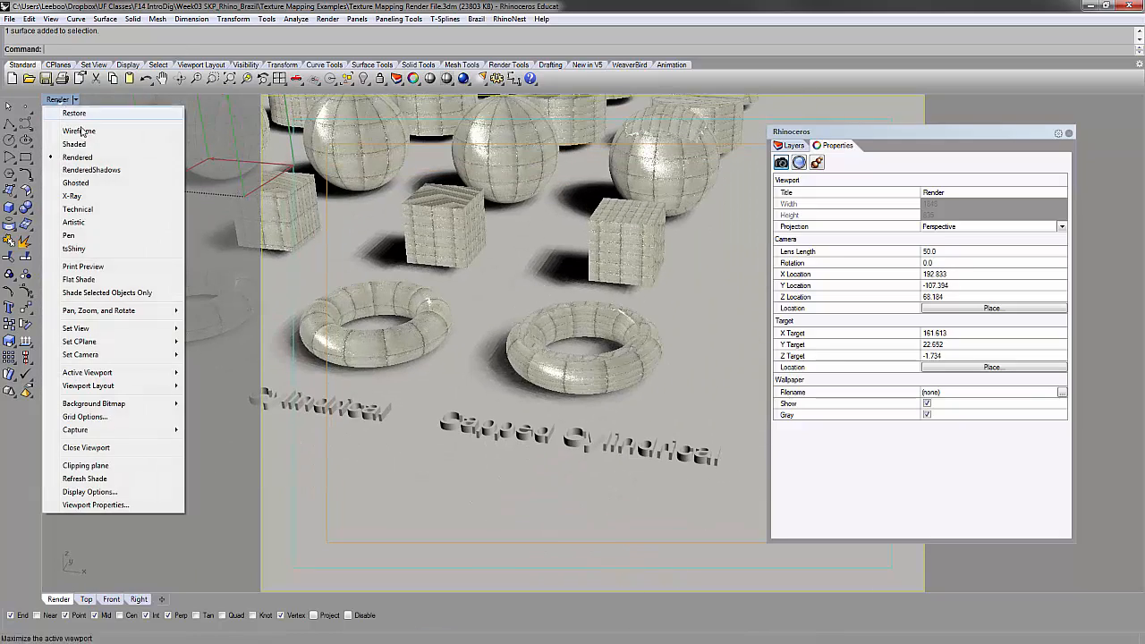
{"action": "left_click", "coordinate": [87, 144]}
{"action": "right_click_drag", "start_coordinate": [535, 451], "coordinate": [532, 467]}
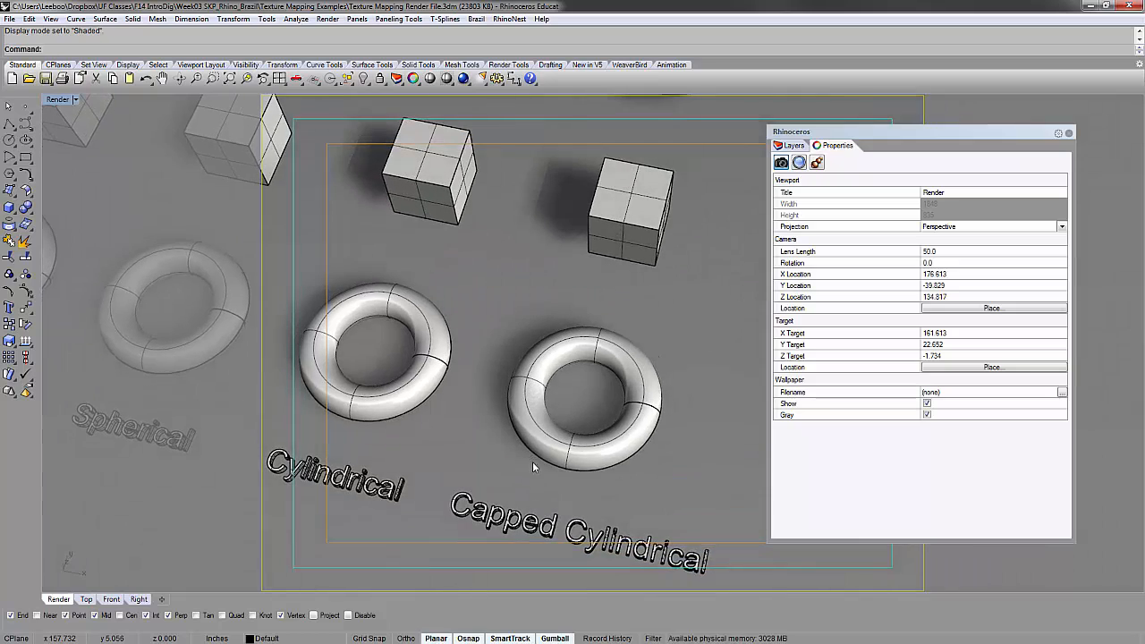
{"action": "right_click_drag", "start_coordinate": [505, 411], "coordinate": [483, 336]}
{"action": "left_click", "coordinate": [56, 99]}
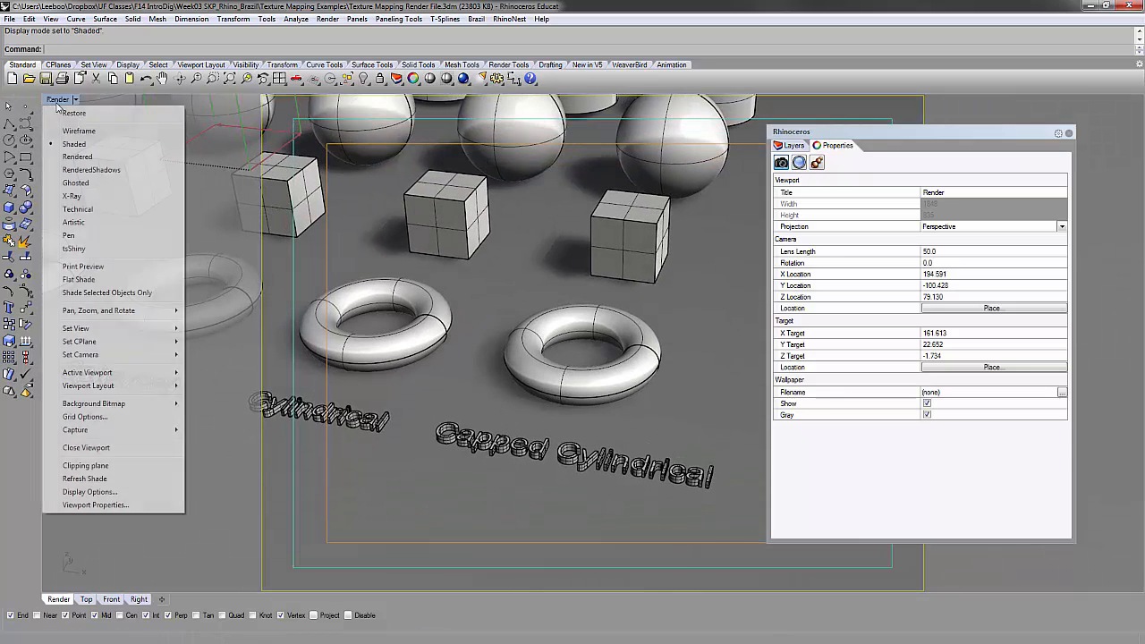
{"action": "left_click", "coordinate": [95, 157]}
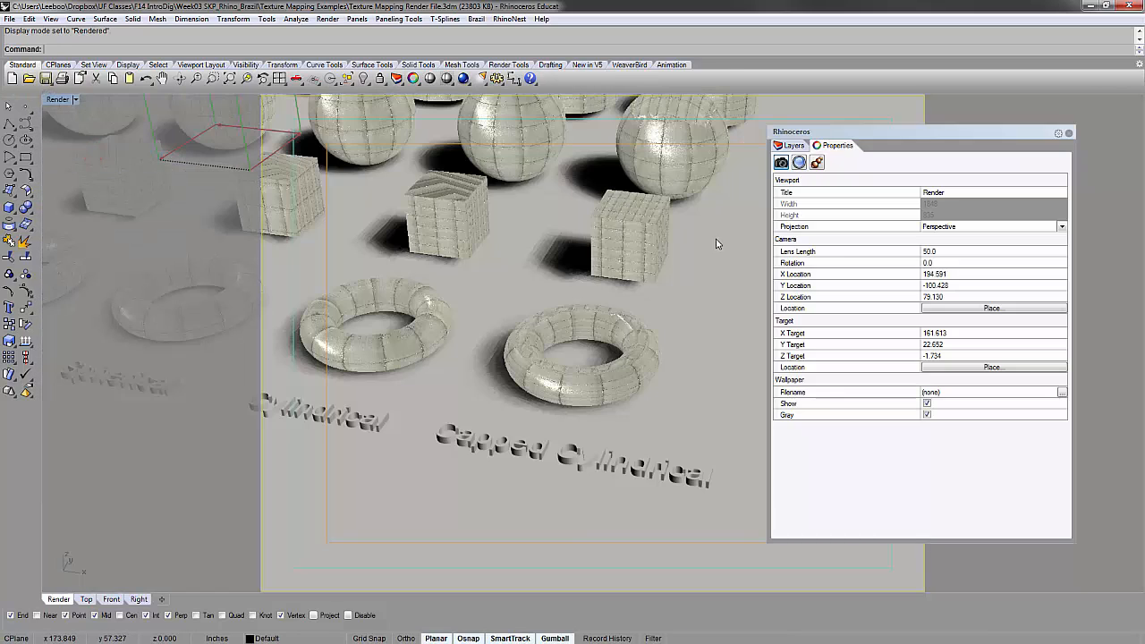
Step: Compare the textures on the rows of shapes across the box, spherical, cylindrical and capped cylindrical mapping columns
{"action": "right_click_drag", "start_coordinate": [715, 243], "coordinate": [596, 344]}
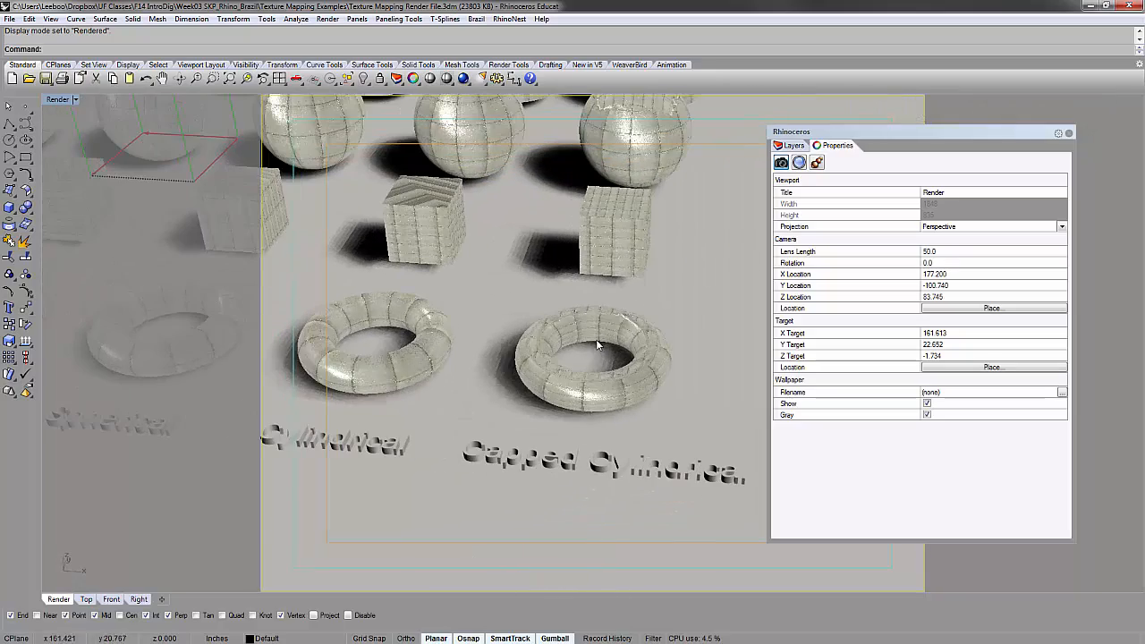
{"action": "right_click_drag", "start_coordinate": [637, 239], "coordinate": [588, 288]}
{"action": "scroll", "coordinate": [576, 288], "scroll_direction": "down", "scroll_amount": 8}
{"action": "scroll", "coordinate": [422, 416], "scroll_direction": "up", "scroll_amount": 5}
{"action": "right_click_drag", "start_coordinate": [422, 416], "coordinate": [590, 420], "text": "shift"}
{"action": "right_click_drag", "start_coordinate": [642, 302], "coordinate": [535, 447], "text": "shift"}
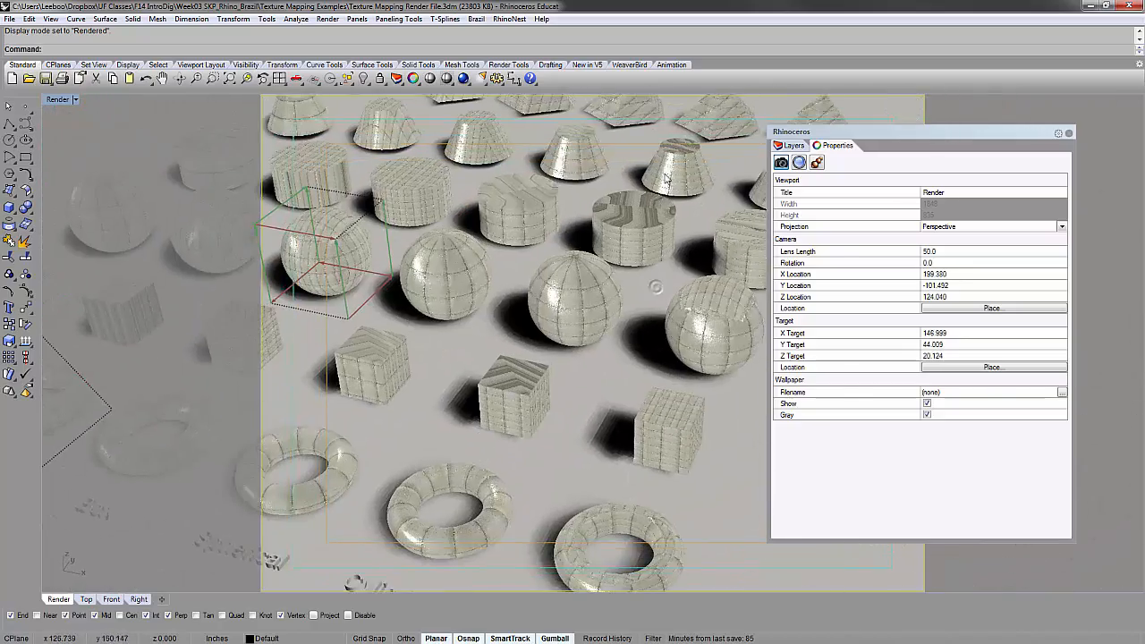
{"action": "right_click_drag", "start_coordinate": [633, 283], "coordinate": [626, 243], "text": "shift"}
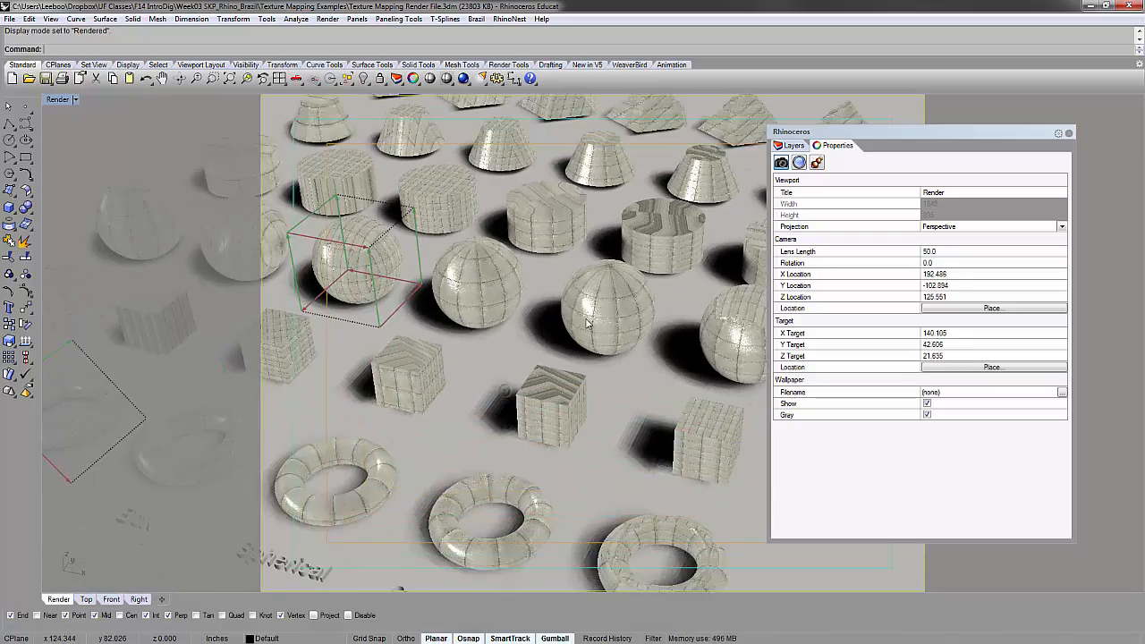
{"action": "right_click_drag", "start_coordinate": [505, 406], "coordinate": [586, 305], "text": "shift"}
{"action": "right_click_drag", "start_coordinate": [483, 380], "coordinate": [497, 422]}
{"action": "right_click_drag", "start_coordinate": [496, 422], "coordinate": [509, 413], "text": "shift"}
{"action": "scroll", "coordinate": [508, 413], "scroll_direction": "down", "scroll_amount": 3}
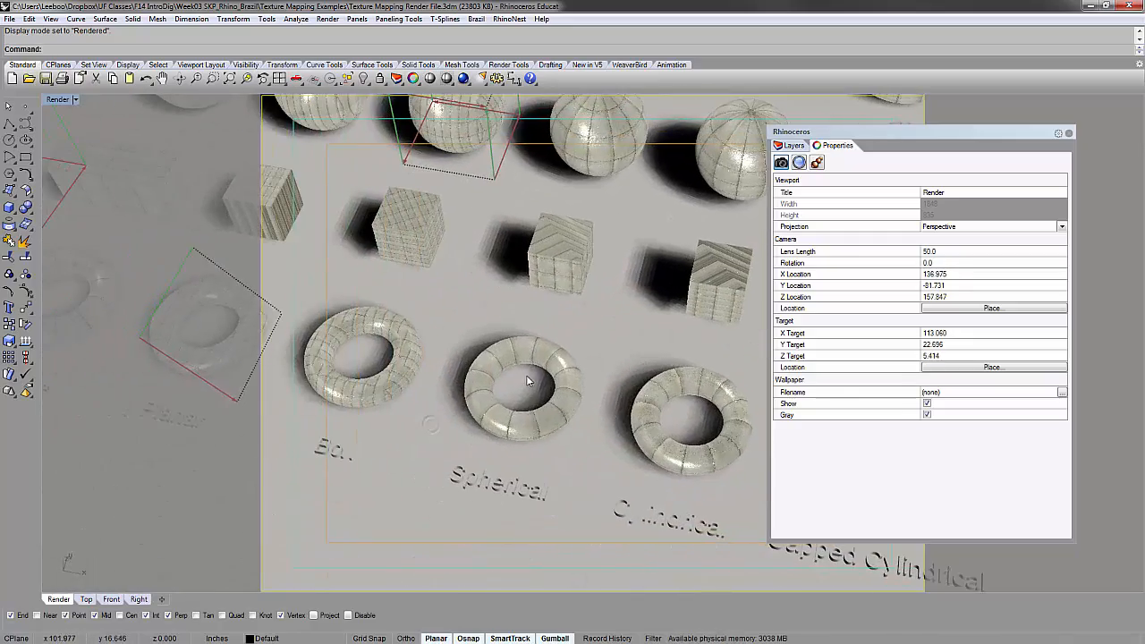
{"action": "scroll", "coordinate": [618, 256], "scroll_direction": "up", "scroll_amount": 5}
{"action": "scroll", "coordinate": [587, 382], "scroll_direction": "down", "scroll_amount": 4}
{"action": "scroll", "coordinate": [615, 207], "scroll_direction": "up", "scroll_amount": 2}
Step: Select the spherical-mapped sphere and zoom to it to examine its texture
{"action": "left_click", "coordinate": [614, 207]}
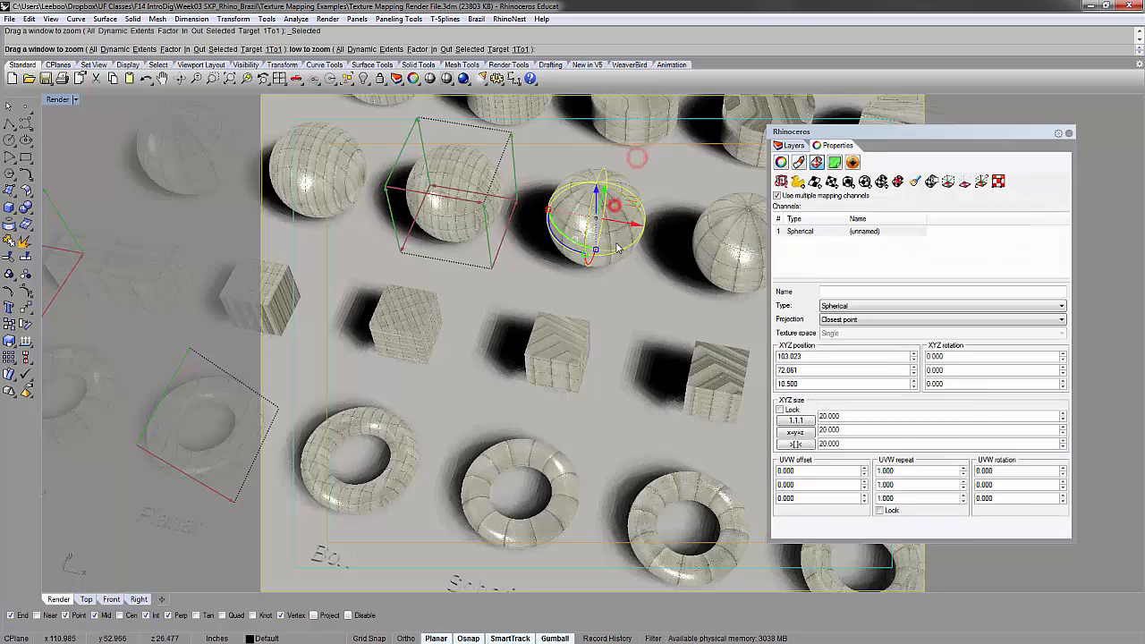
{"action": "key", "text": "ctrl+alt+e"}
{"action": "scroll", "coordinate": [581, 340], "scroll_direction": "down", "scroll_amount": 2}
{"action": "scroll", "coordinate": [551, 303], "scroll_direction": "down", "scroll_amount": 5}
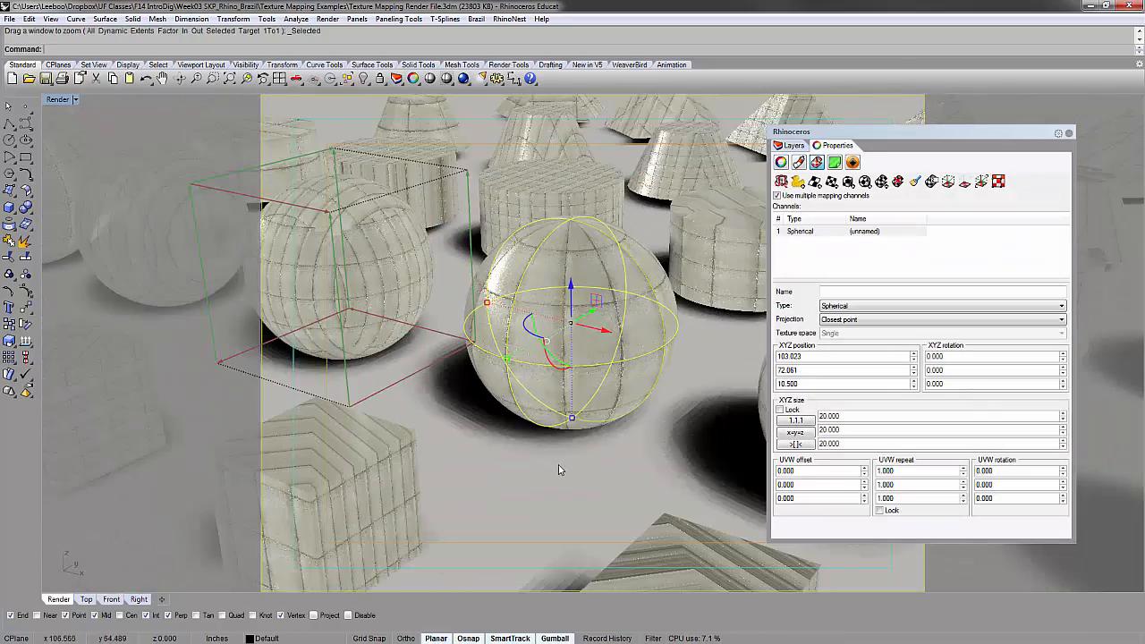
Step: Clear the sphere selection and examine the textures on the spherical-mapped cube and torus
{"action": "left_click", "coordinate": [557, 465]}
{"action": "right_click_drag", "start_coordinate": [557, 465], "coordinate": [575, 357]}
{"action": "scroll", "coordinate": [575, 358], "scroll_direction": "down", "scroll_amount": 4}
{"action": "right_click_drag", "start_coordinate": [578, 297], "coordinate": [660, 134], "text": "shift"}
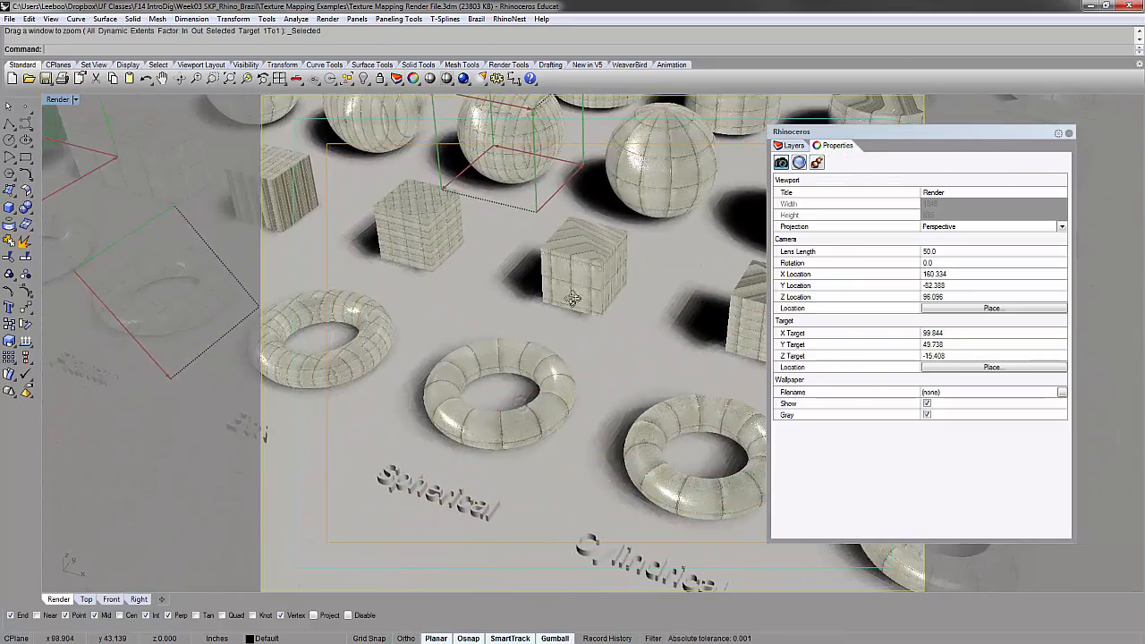
{"action": "right_click_drag", "start_coordinate": [562, 322], "coordinate": [528, 376]}
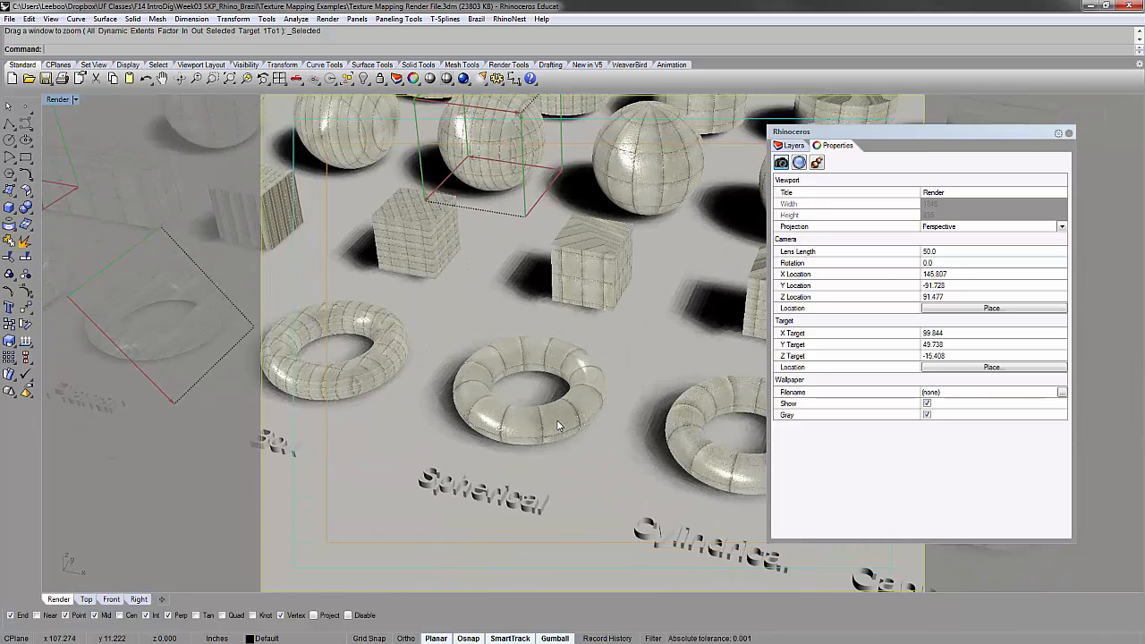
{"action": "left_click", "coordinate": [523, 371]}
{"action": "left_click", "coordinate": [492, 310]}
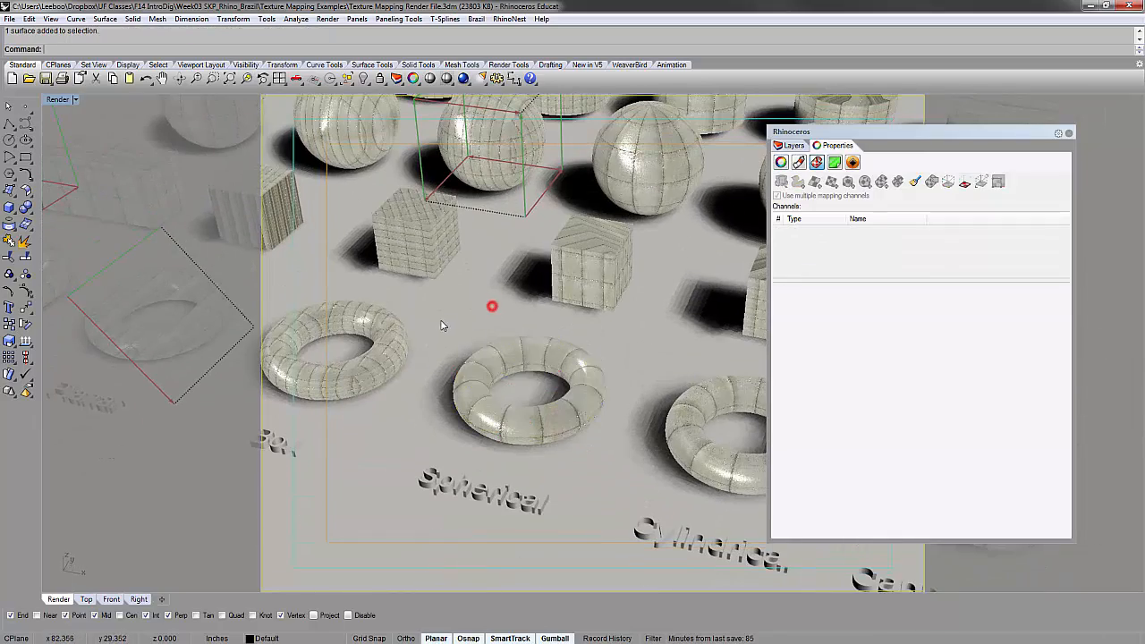
{"action": "right_click_drag", "start_coordinate": [442, 322], "coordinate": [492, 310]}
{"action": "right_click_drag", "start_coordinate": [579, 283], "coordinate": [603, 280]}
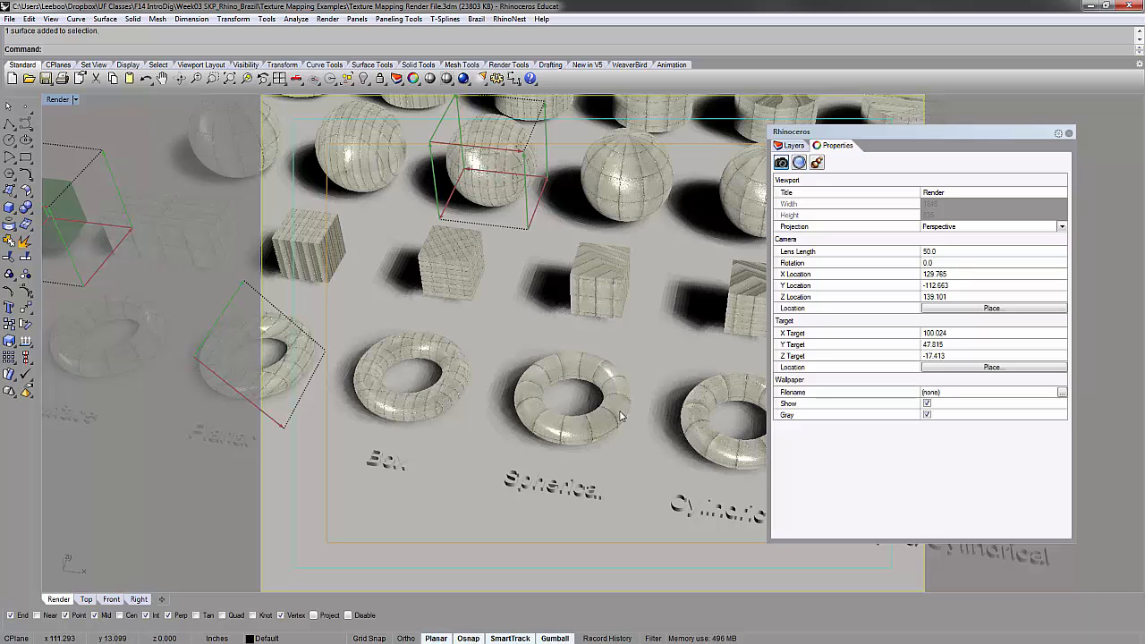
Step: Select the spherical-mapped torus and show the mapping widget of its channel 1
{"action": "left_click", "coordinate": [461, 276]}
{"action": "left_click", "coordinate": [612, 382]}
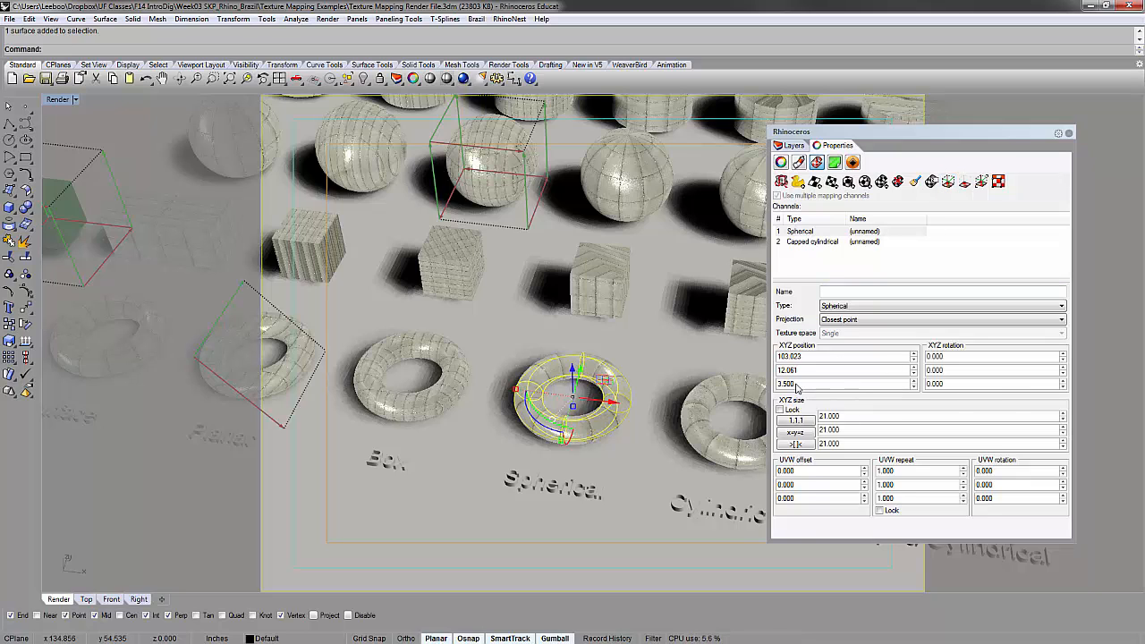
{"action": "left_click", "coordinate": [948, 181]}
{"action": "right_click_drag", "start_coordinate": [626, 420], "coordinate": [601, 395]}
{"action": "scroll", "coordinate": [536, 363], "scroll_direction": "up", "scroll_amount": 5}
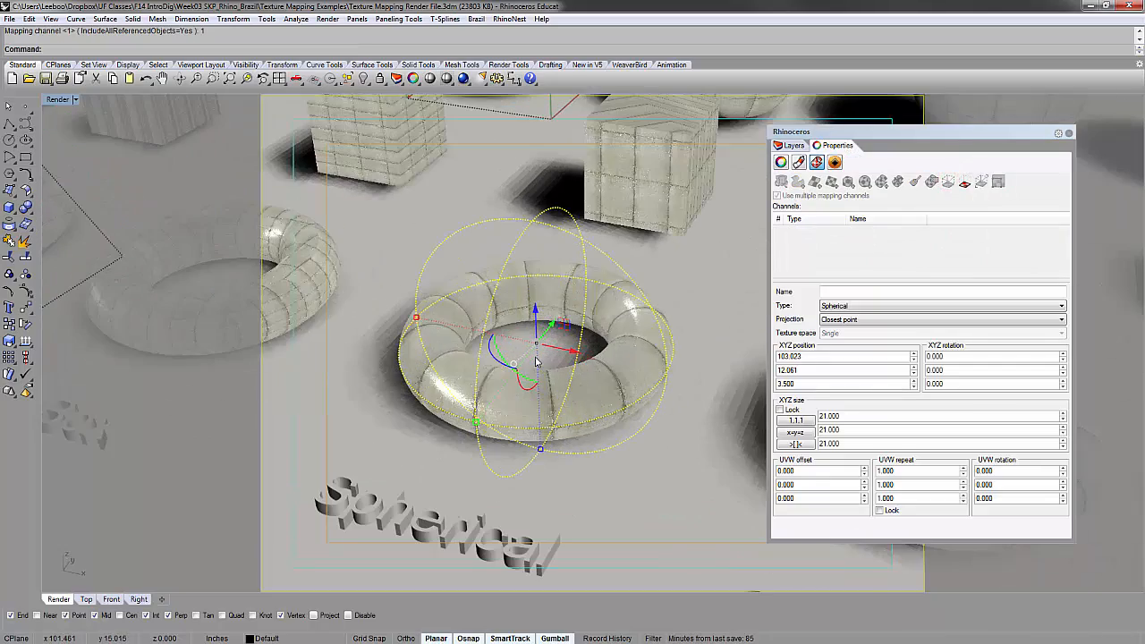
{"action": "right_click_drag", "start_coordinate": [619, 222], "coordinate": [539, 317]}
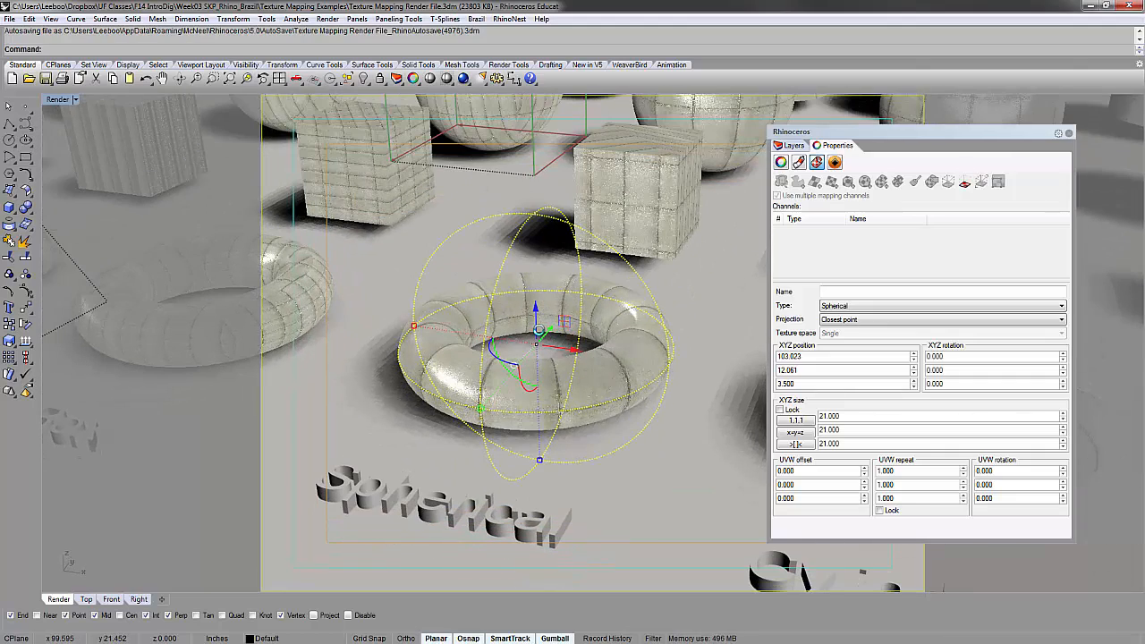
Step: Move the torus's spherical mapping widget up and off its centre, to about X 112.0, Y 19.3, Z 9.9
{"action": "left_click_drag", "start_coordinate": [538, 320], "coordinate": [543, 369]}
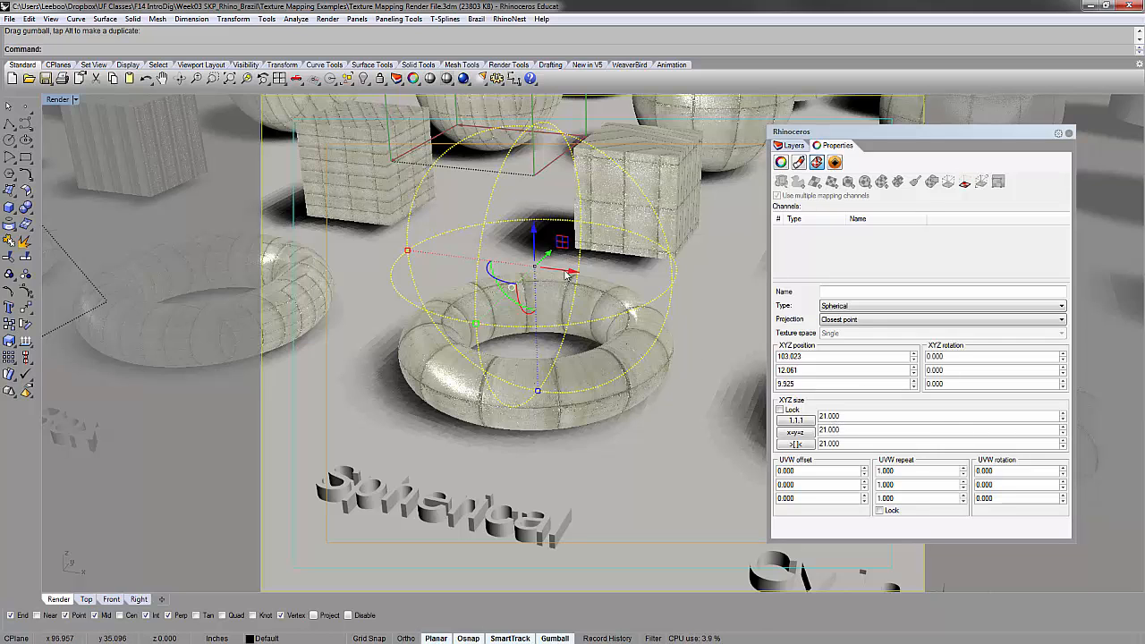
{"action": "left_click_drag", "start_coordinate": [565, 273], "coordinate": [623, 282]}
{"action": "right_click_drag", "start_coordinate": [623, 281], "coordinate": [618, 332]}
{"action": "left_click_drag", "start_coordinate": [631, 316], "coordinate": [728, 261]}
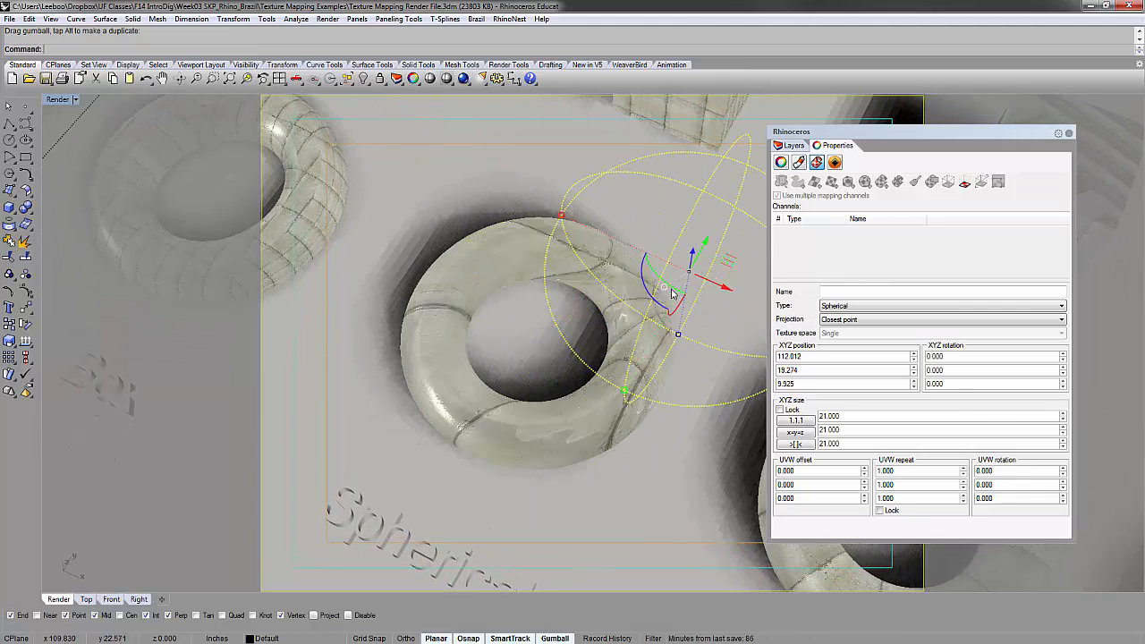
{"action": "right_click_drag", "start_coordinate": [671, 293], "coordinate": [602, 285]}
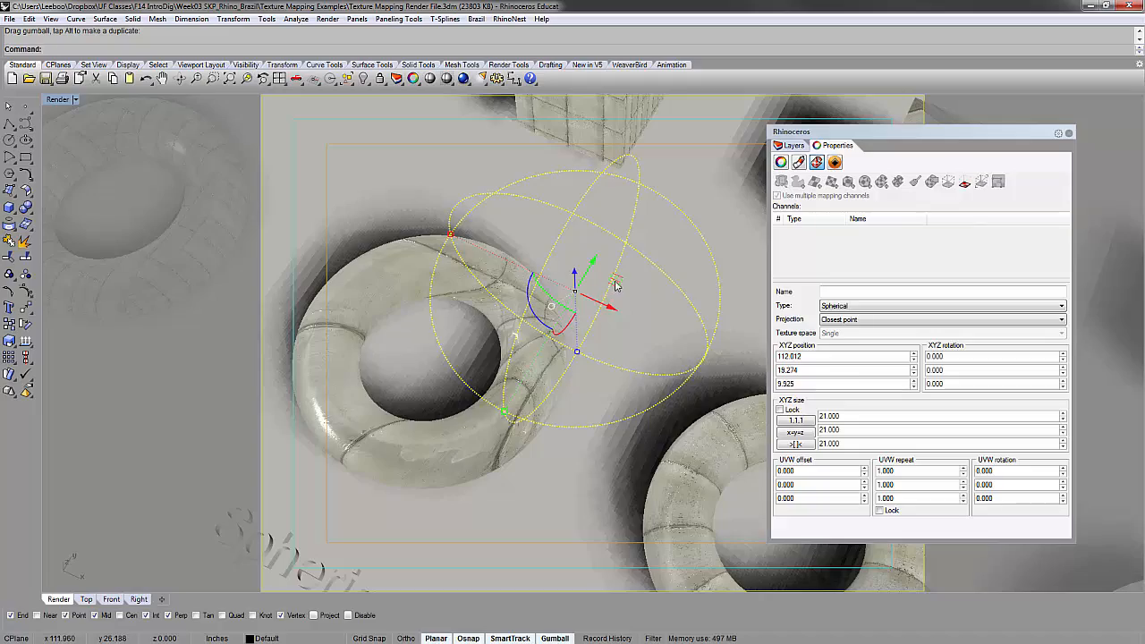
Step: Shift the spherical mapping widget back over the torus, to about X 105.8, Y 15.7, and clear the selection
{"action": "left_click_drag", "start_coordinate": [615, 281], "coordinate": [686, 244]}
{"action": "right_click_drag", "start_coordinate": [424, 322], "coordinate": [713, 239]}
{"action": "left_click_drag", "start_coordinate": [686, 243], "coordinate": [506, 307]}
{"action": "right_click_drag", "start_coordinate": [554, 451], "coordinate": [545, 309]}
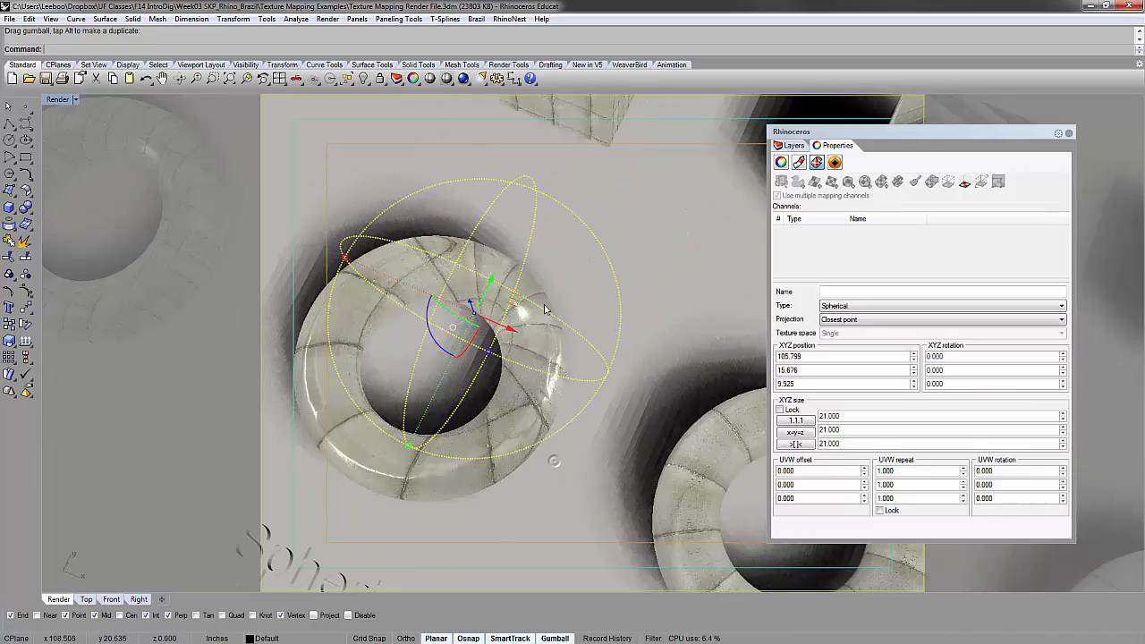
{"action": "right_click_drag", "start_coordinate": [376, 458], "coordinate": [618, 471]}
{"action": "left_click", "coordinate": [617, 468]}
{"action": "scroll", "coordinate": [617, 468], "scroll_direction": "down", "scroll_amount": 9}
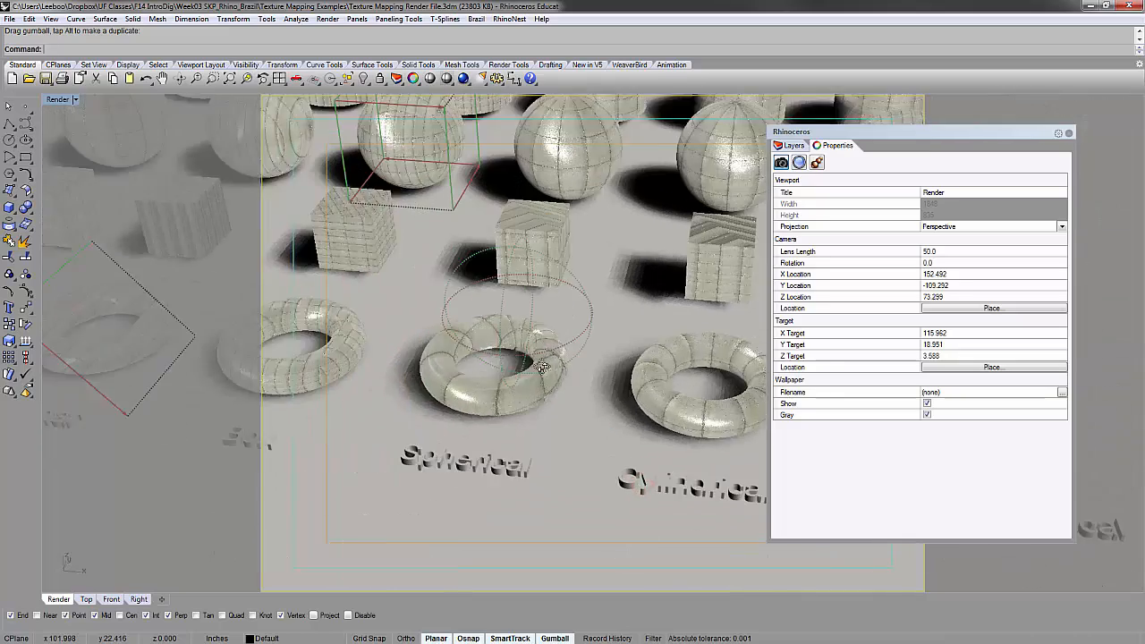
{"action": "right_click_drag", "start_coordinate": [637, 428], "coordinate": [659, 433]}
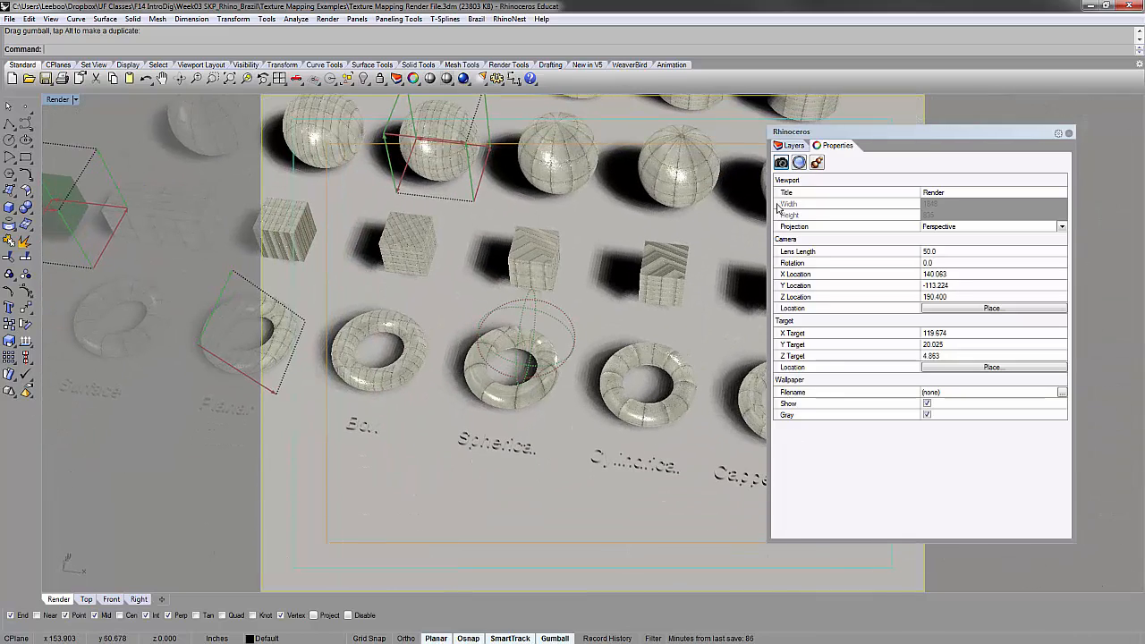
Step: Check the projection options of the spherical-mapped cube, keeping Closest point
{"action": "left_click", "coordinate": [554, 250]}
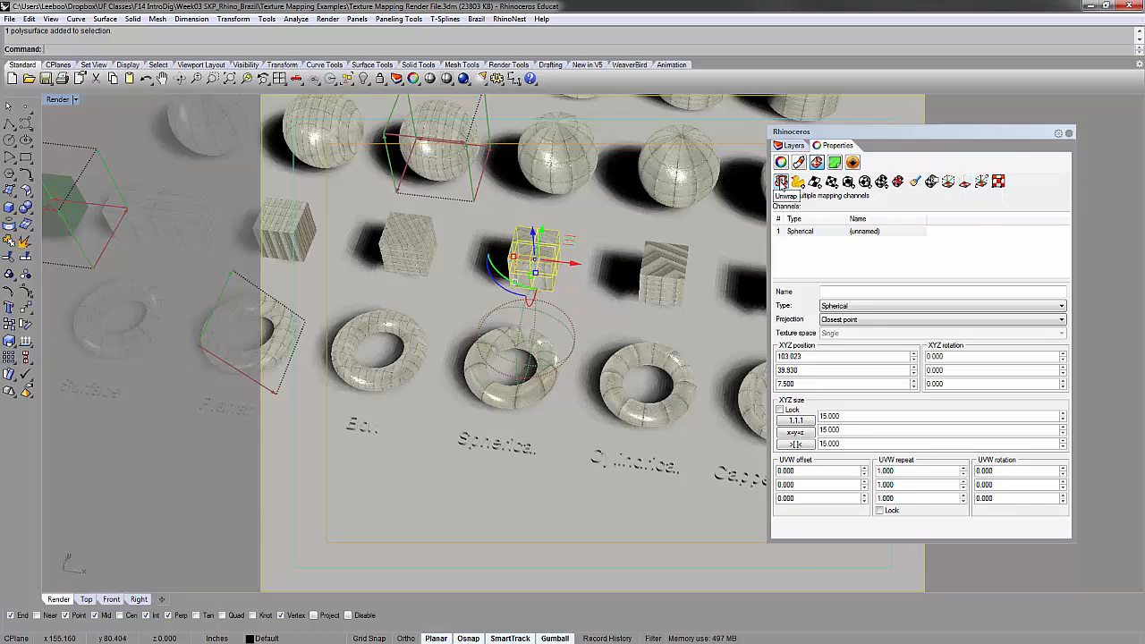
{"action": "left_click", "coordinate": [889, 319]}
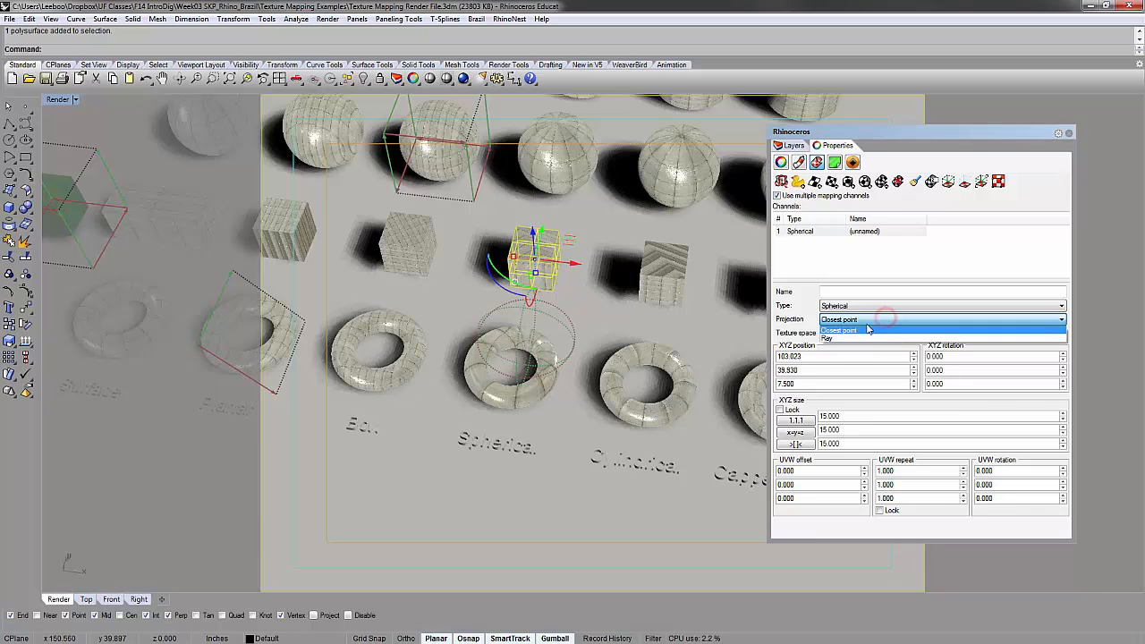
{"action": "left_click", "coordinate": [866, 329]}
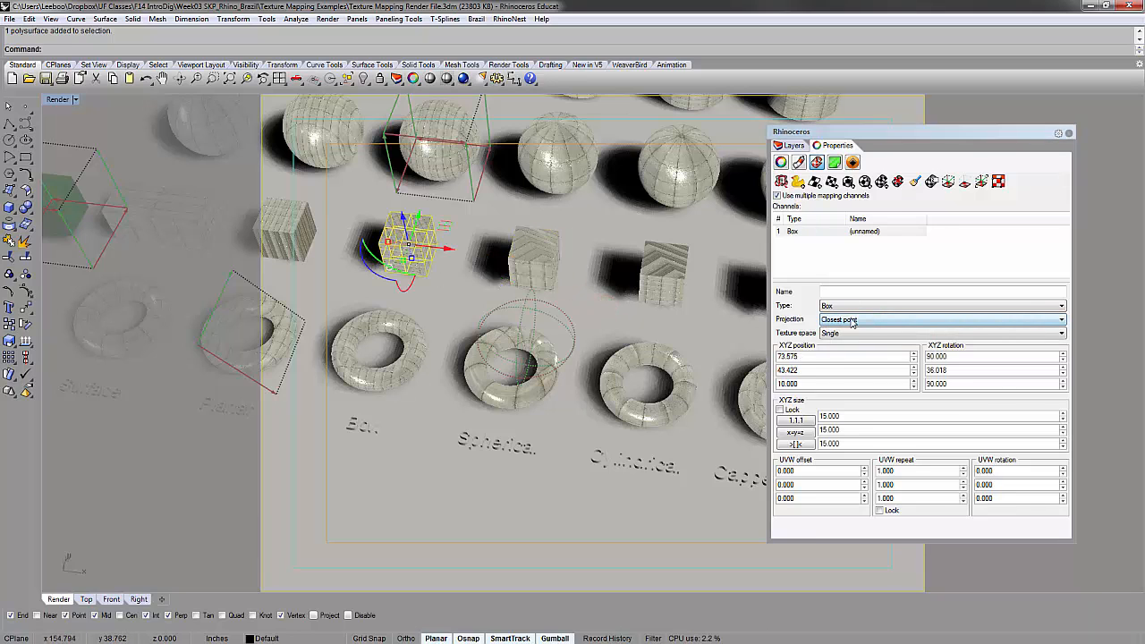
Step: Look through the projection options and mapping types offered for the box-mapped cube without changing them
{"action": "left_click", "coordinate": [871, 320]}
{"action": "left_click", "coordinate": [870, 321]}
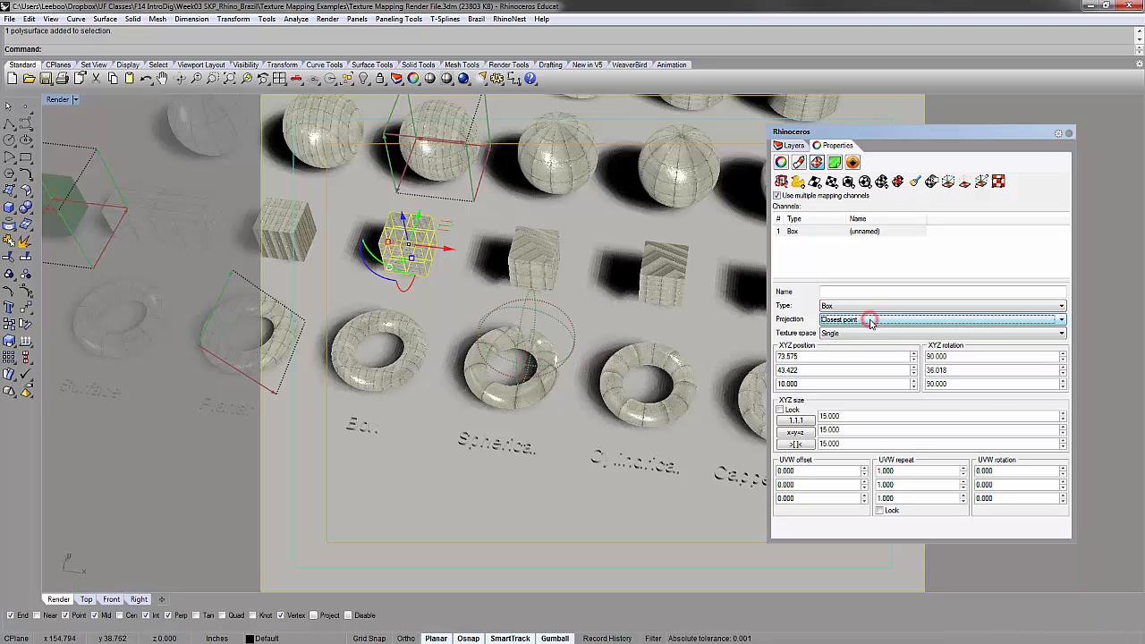
{"action": "left_click", "coordinate": [854, 305]}
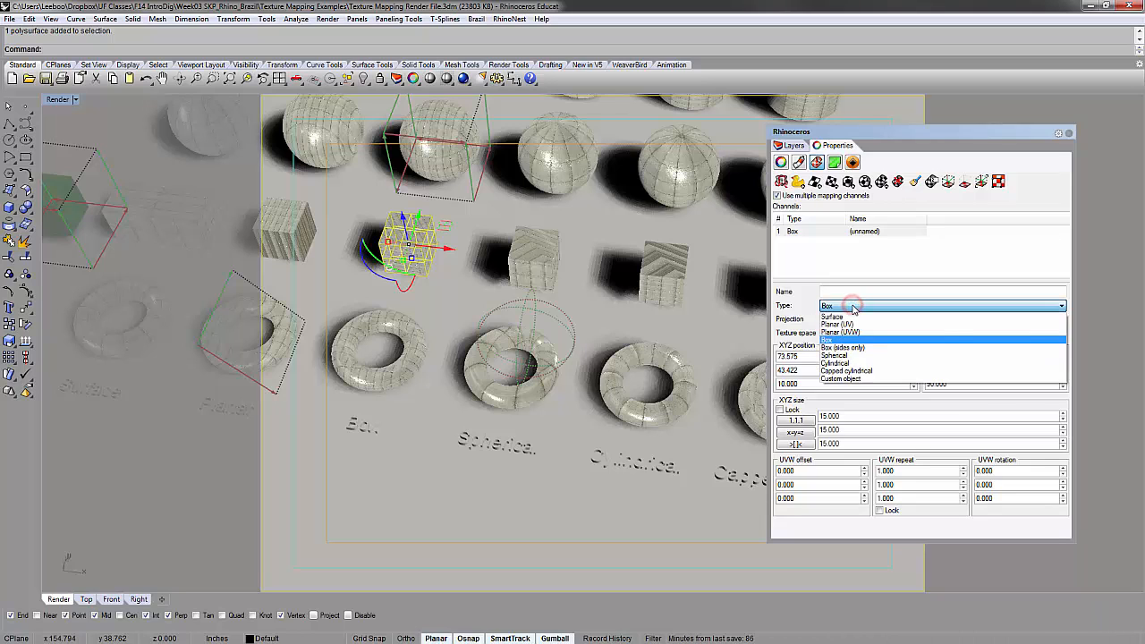
{"action": "left_click", "coordinate": [854, 306]}
{"action": "left_click", "coordinate": [854, 306]}
{"action": "left_click", "coordinate": [854, 307]}
Step: Inspect the mapping properties of the surface-mapped box and torus and the box-mapped cube, and clear the selection
{"action": "right_click_drag", "start_coordinate": [367, 253], "coordinate": [625, 290], "text": "shift"}
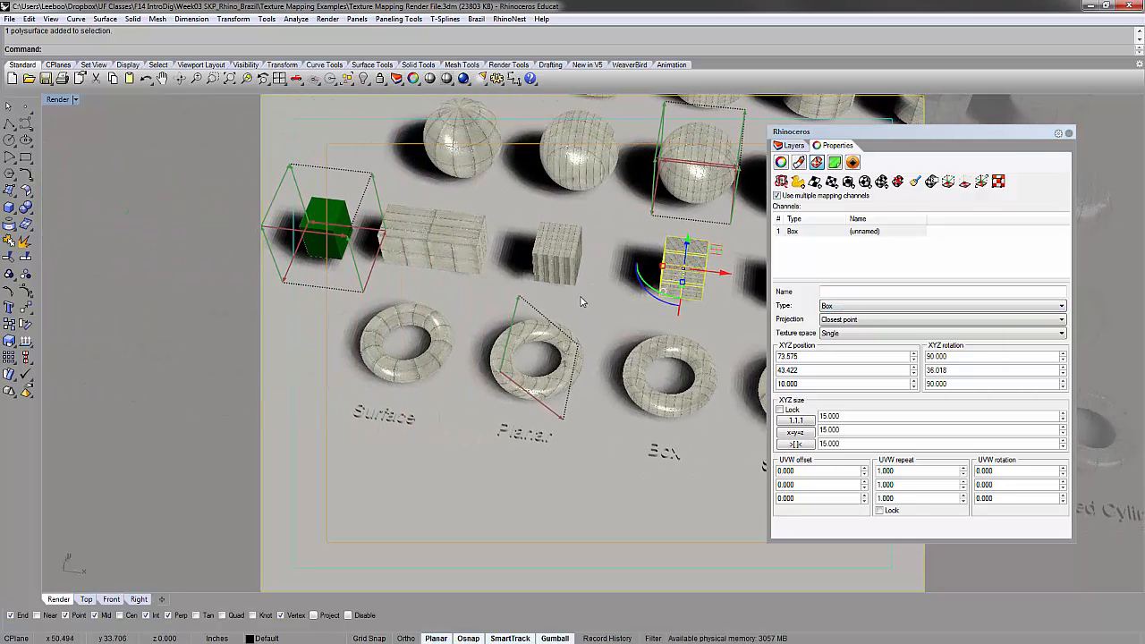
{"action": "left_click", "coordinate": [440, 260]}
{"action": "left_click", "coordinate": [384, 343]}
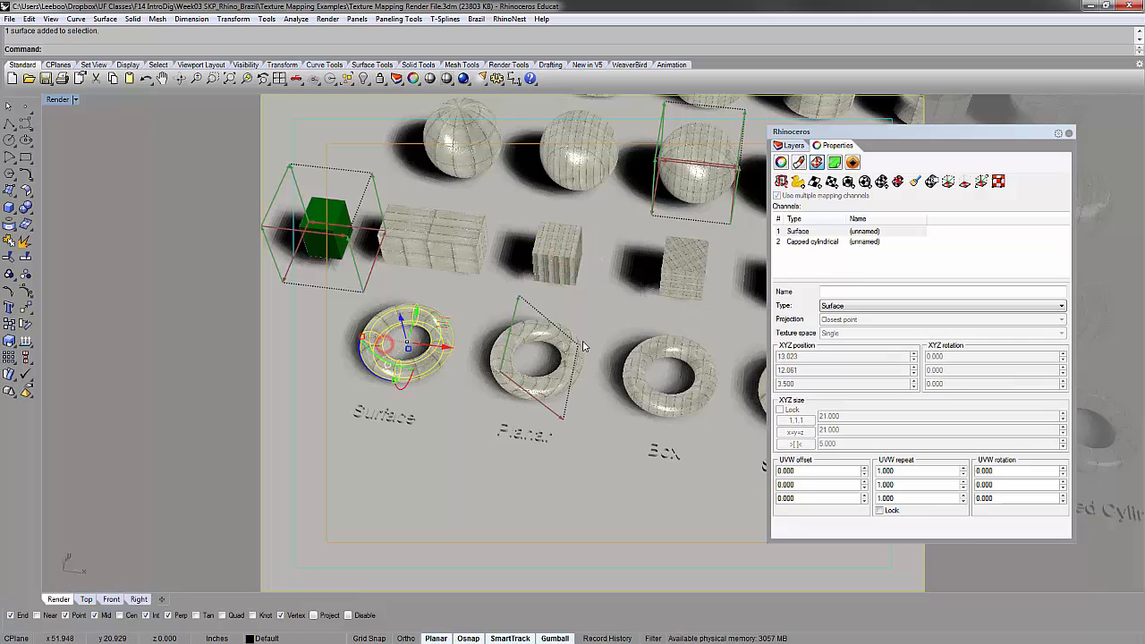
{"action": "left_click", "coordinate": [583, 341]}
{"action": "left_click", "coordinate": [693, 281]}
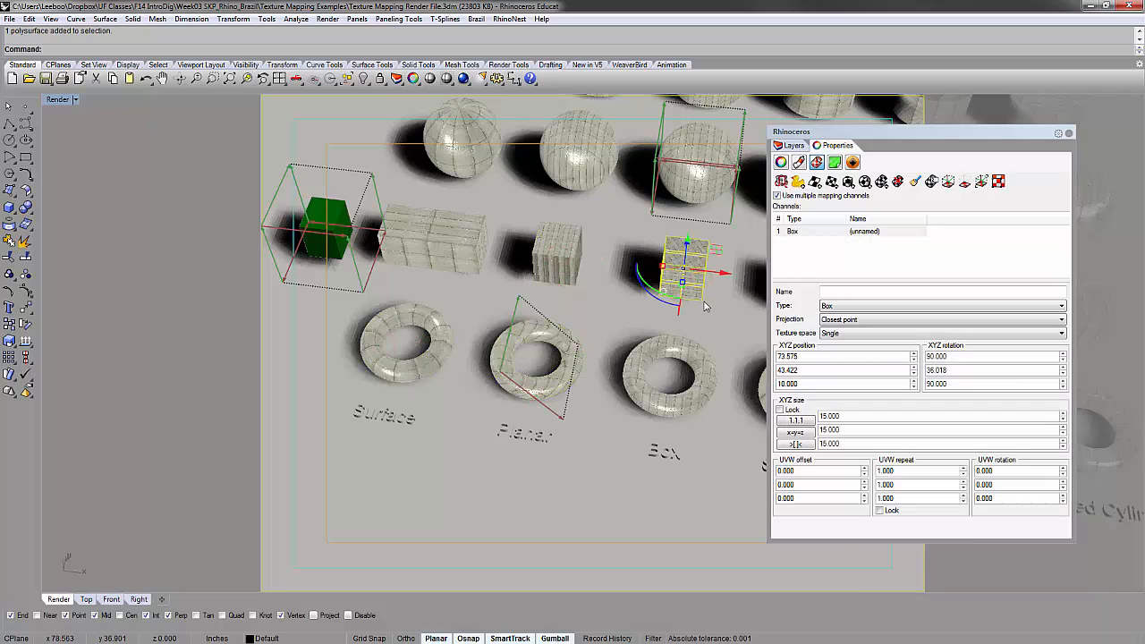
{"action": "right_click_drag", "start_coordinate": [709, 310], "coordinate": [659, 311]}
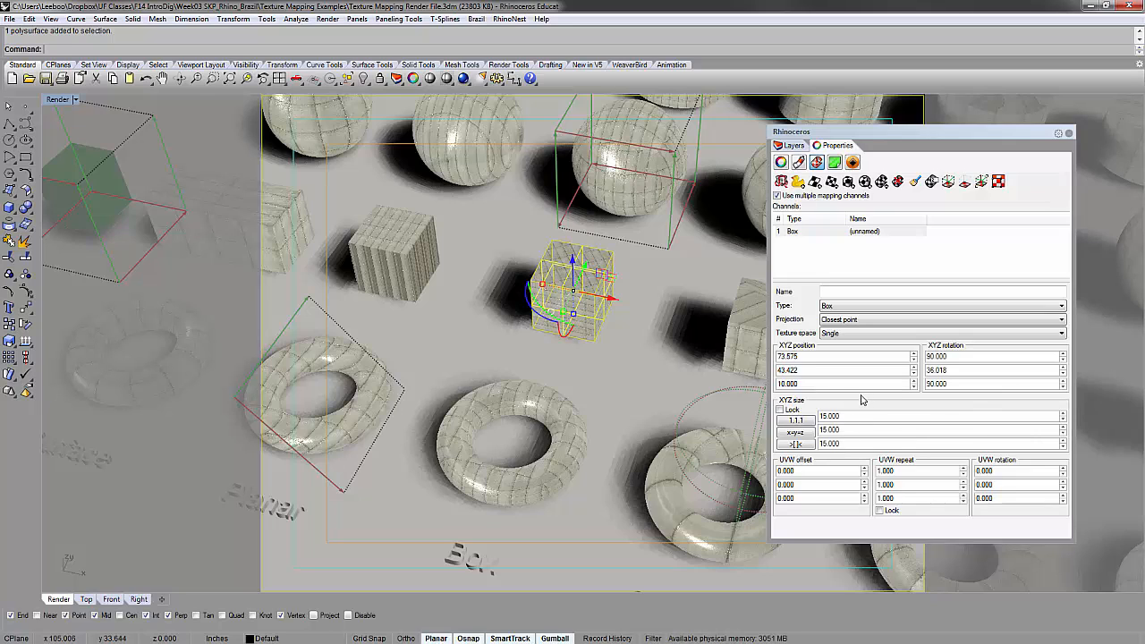
{"action": "left_click", "coordinate": [660, 387]}
{"action": "right_click_drag", "start_coordinate": [558, 370], "coordinate": [557, 352]}
{"action": "scroll", "coordinate": [557, 348], "scroll_direction": "down", "scroll_amount": 2}
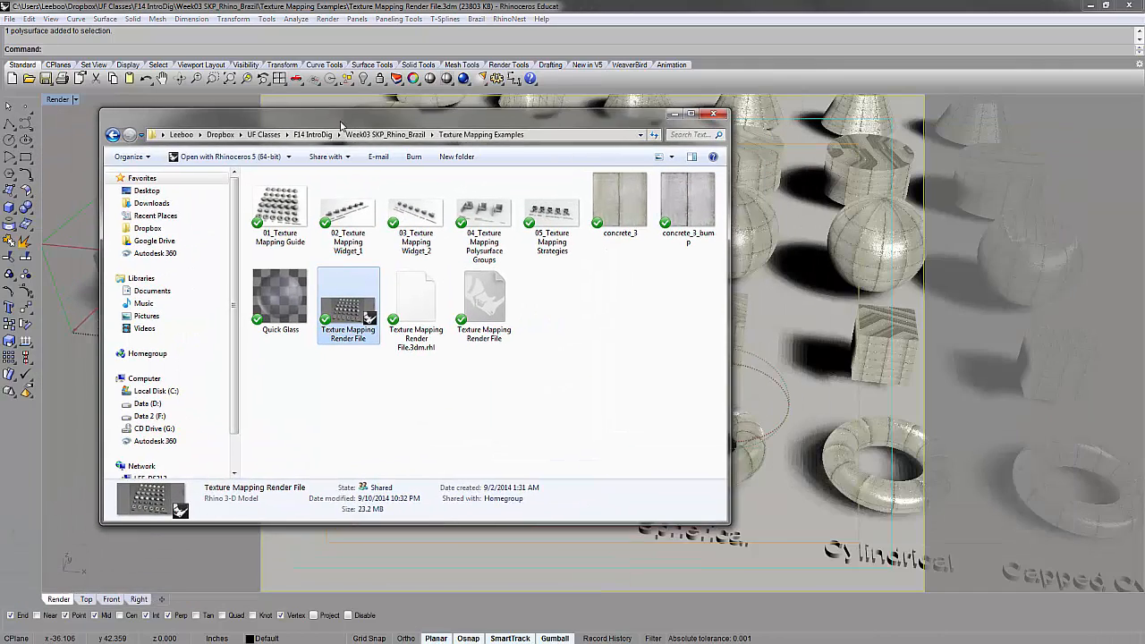
Step: Switch to the Texture Mapping Examples folder in Windows Explorer and open the 01_Texture Mapping Guide image
{"action": "left_click_drag", "start_coordinate": [332, 123], "coordinate": [333, 132]}
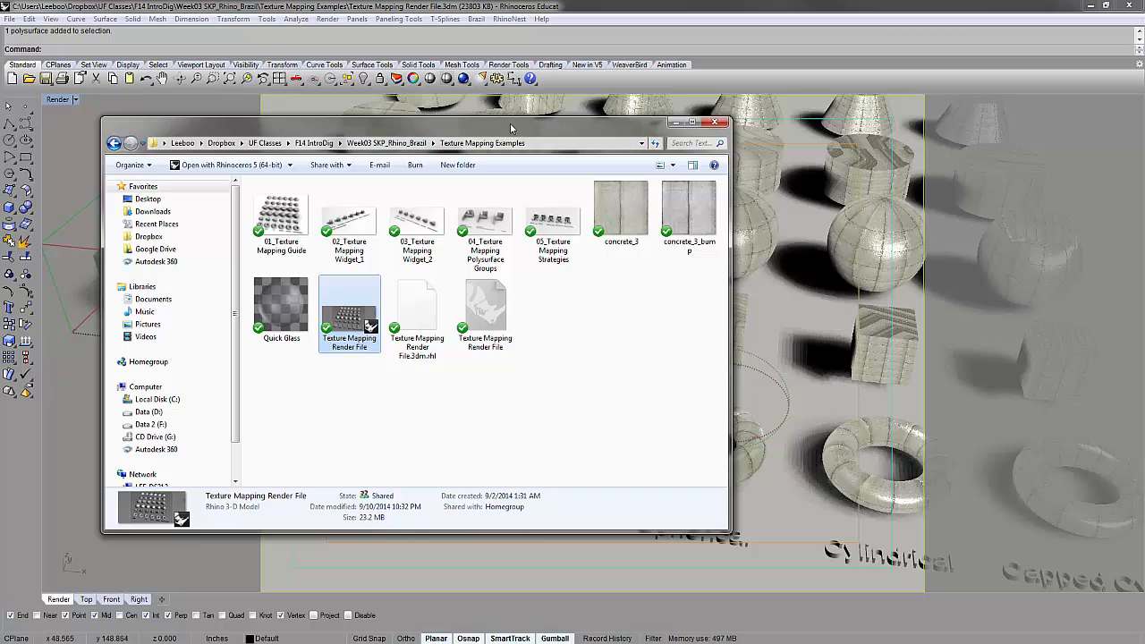
{"action": "left_click", "coordinate": [279, 215]}
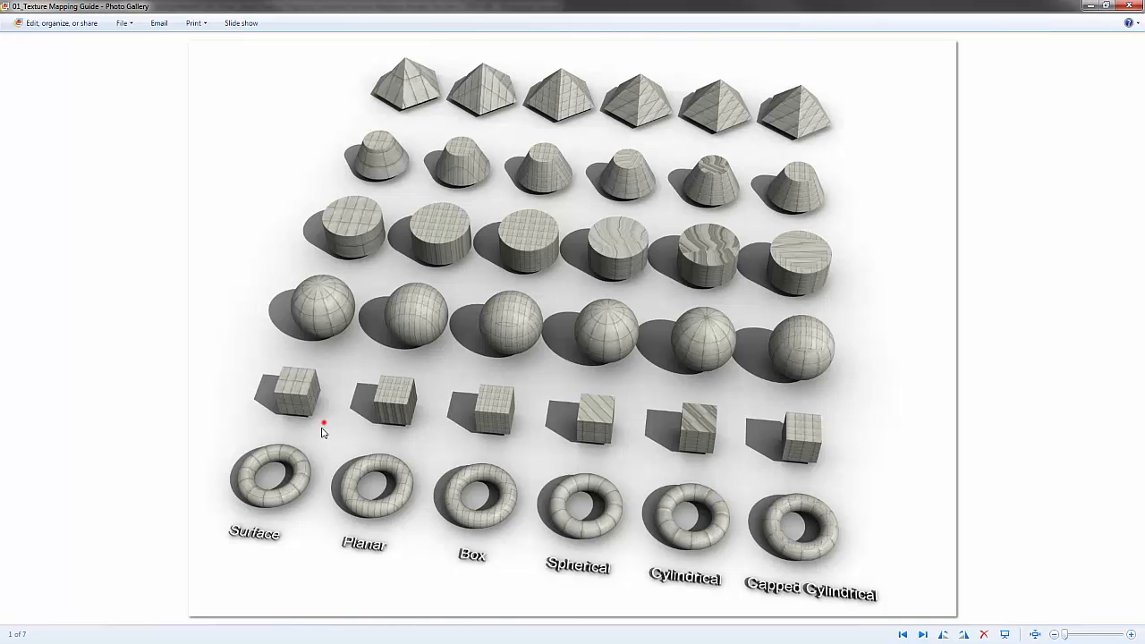
{"action": "left_click", "coordinate": [324, 422]}
Step: Compare the textures on the tori and cubes in the guide image across all mapping types from Surface to Capped Cylindrical
{"action": "scroll", "coordinate": [279, 506], "scroll_direction": "up", "scroll_amount": 5}
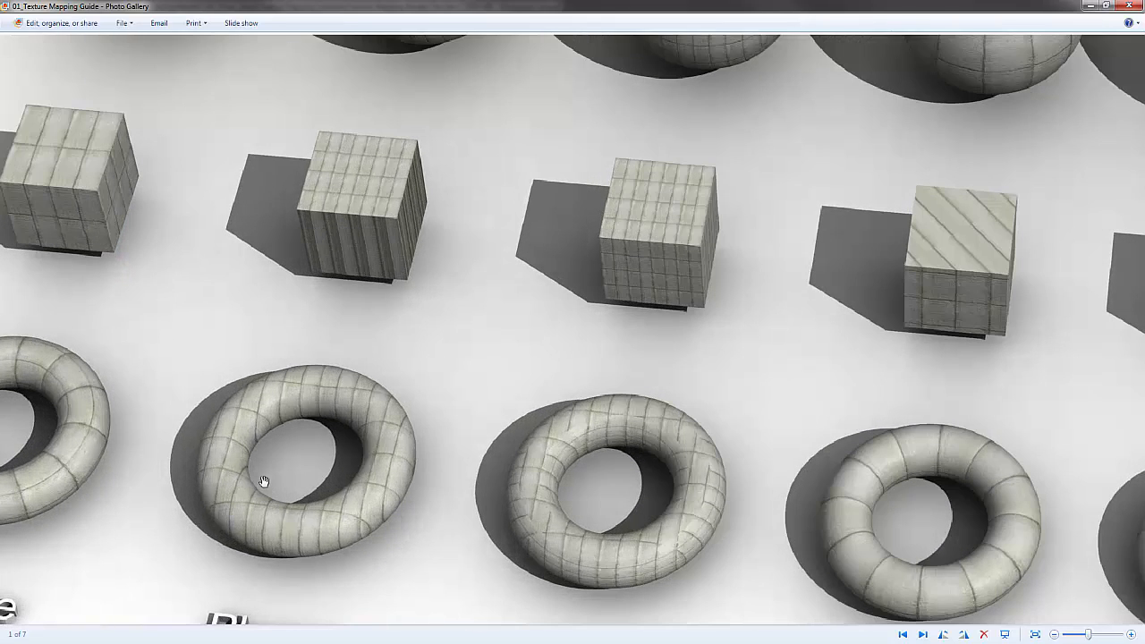
{"action": "mouse_move", "coordinate": [254, 454]}
{"action": "left_mouse_down"}
{"action": "mouse_move", "coordinate": [419, 333]}
{"action": "mouse_move", "coordinate": [633, 282]}
{"action": "left_mouse_up"}
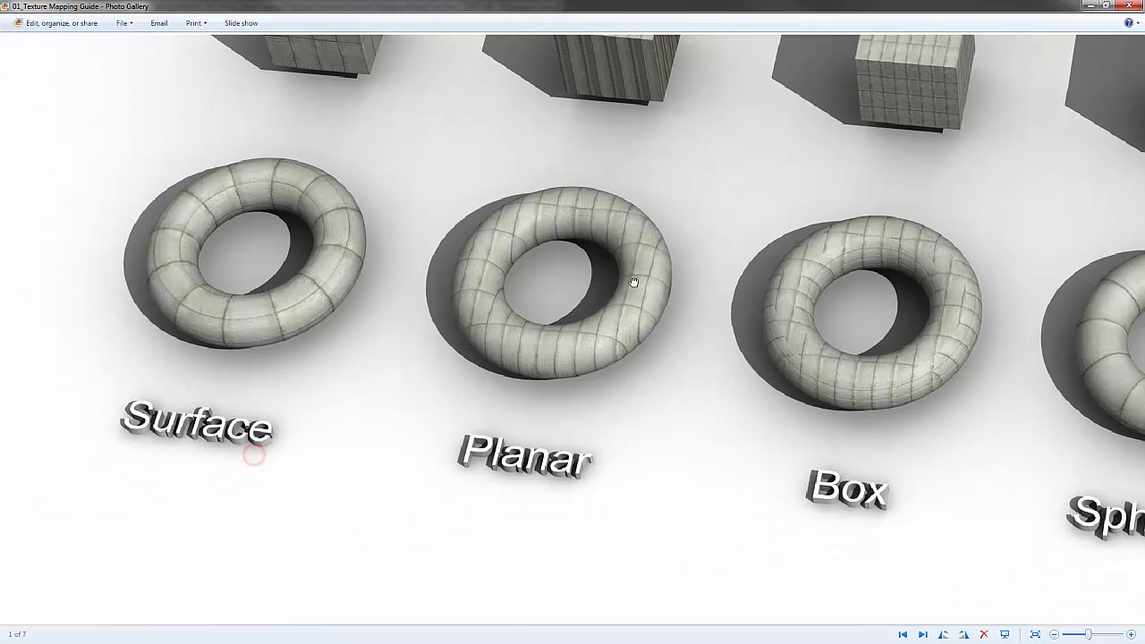
{"action": "left_click_drag", "start_coordinate": [668, 165], "coordinate": [643, 294]}
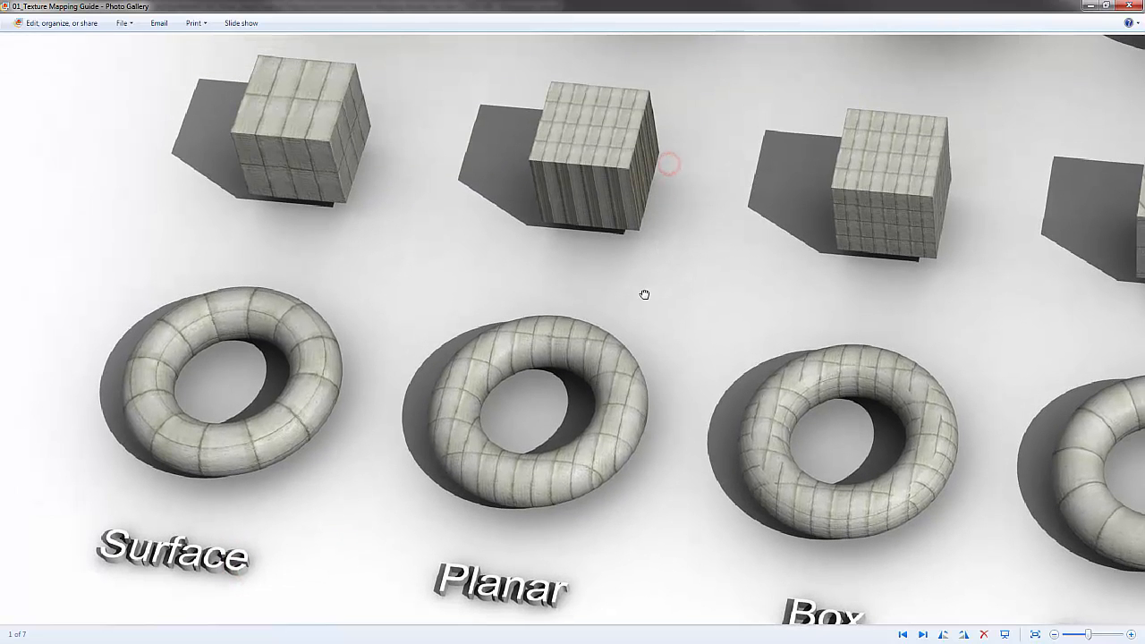
{"action": "left_click_drag", "start_coordinate": [838, 345], "coordinate": [403, 399]}
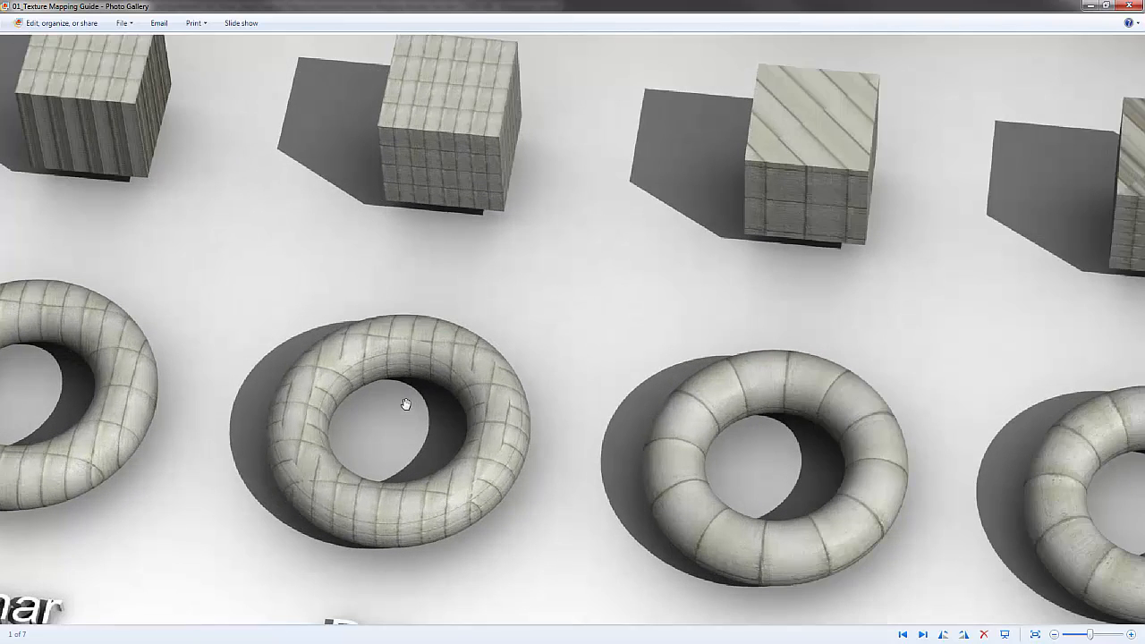
{"action": "left_click_drag", "start_coordinate": [876, 319], "coordinate": [848, 318]}
{"action": "left_click_drag", "start_coordinate": [911, 339], "coordinate": [423, 268]}
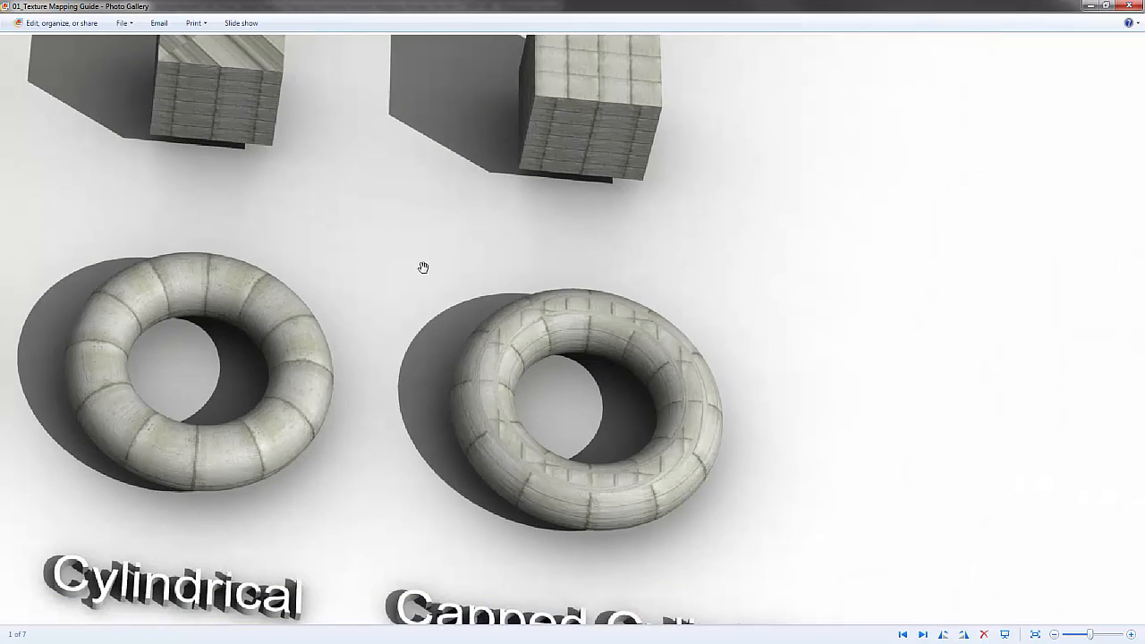
{"action": "left_click_drag", "start_coordinate": [483, 146], "coordinate": [514, 376]}
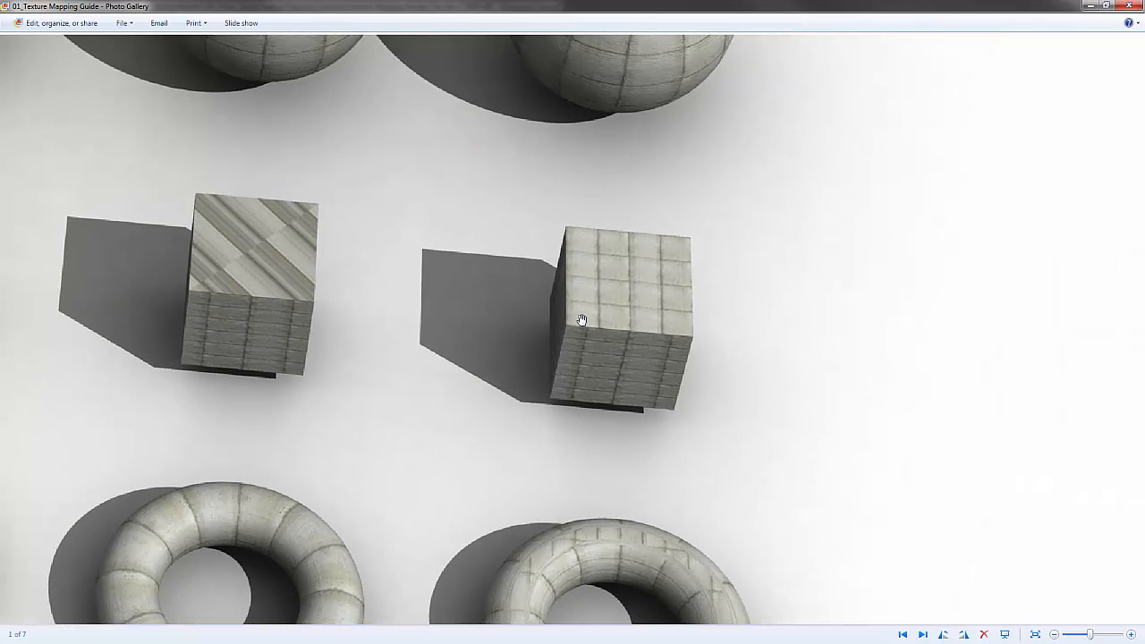
{"action": "scroll", "coordinate": [212, 319], "scroll_direction": "down", "scroll_amount": 5}
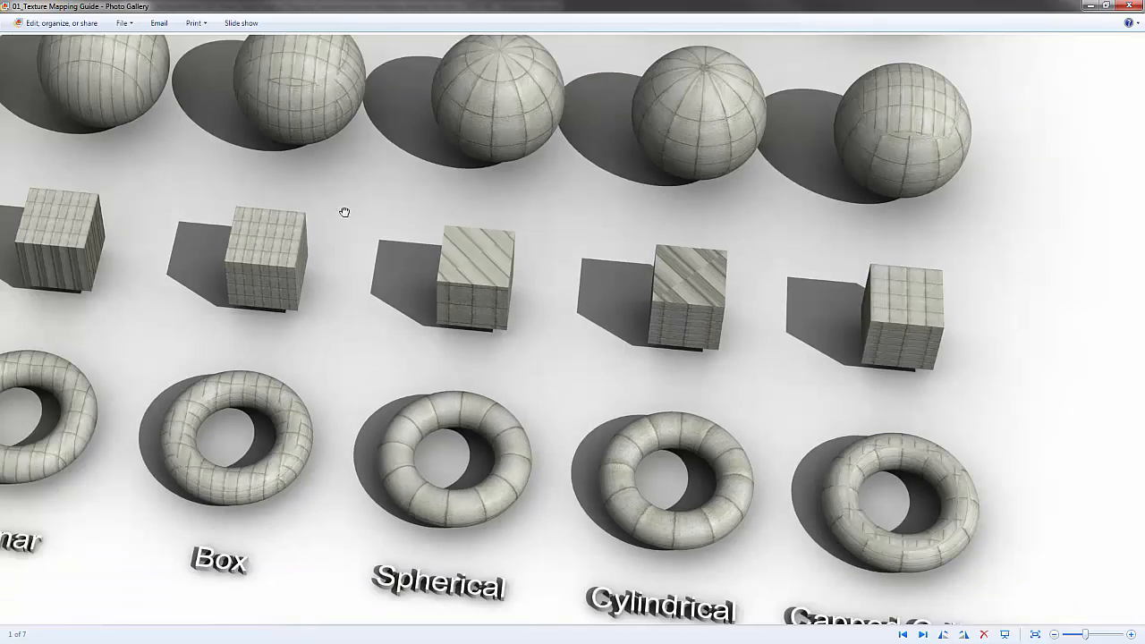
Step: Examine the spheres, cylinders, truncated cones and pyramids in the guide image and close it
{"action": "left_click_drag", "start_coordinate": [344, 211], "coordinate": [429, 474]}
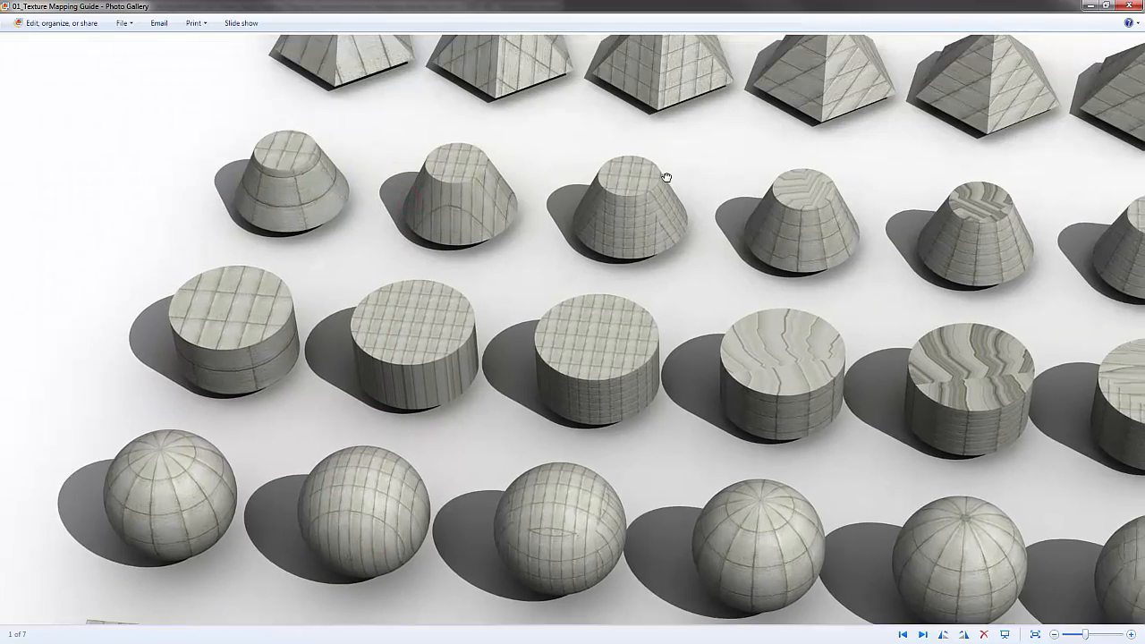
{"action": "left_click_drag", "start_coordinate": [663, 174], "coordinate": [603, 466]}
{"action": "left_click_drag", "start_coordinate": [778, 445], "coordinate": [459, 298]}
{"action": "left_click_drag", "start_coordinate": [733, 340], "coordinate": [651, 478]}
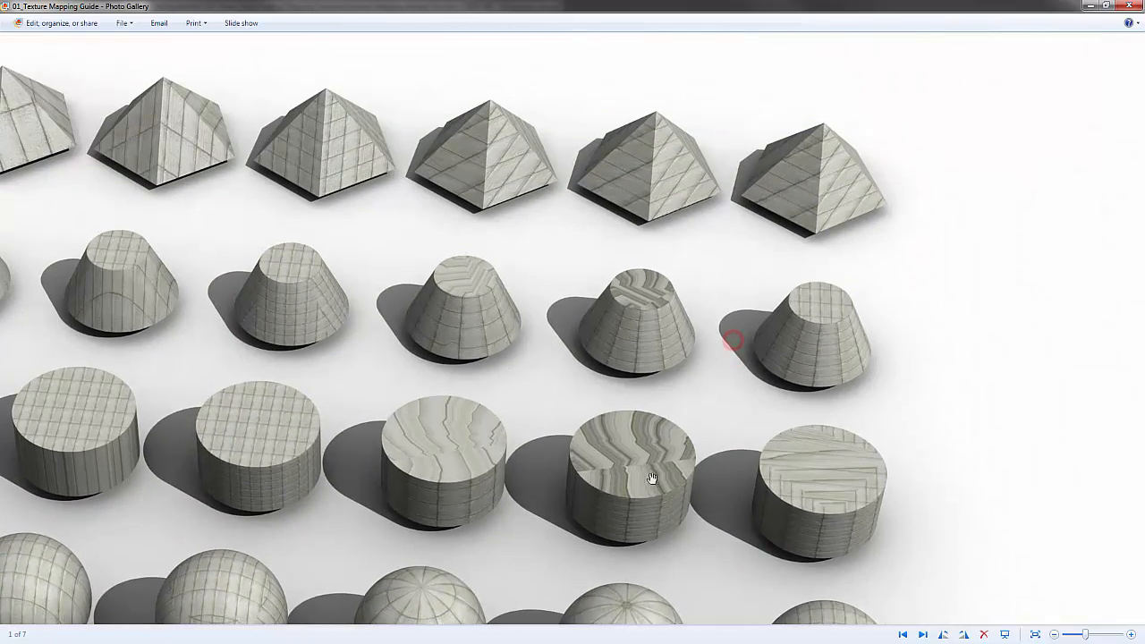
{"action": "left_click", "coordinate": [1127, 7]}
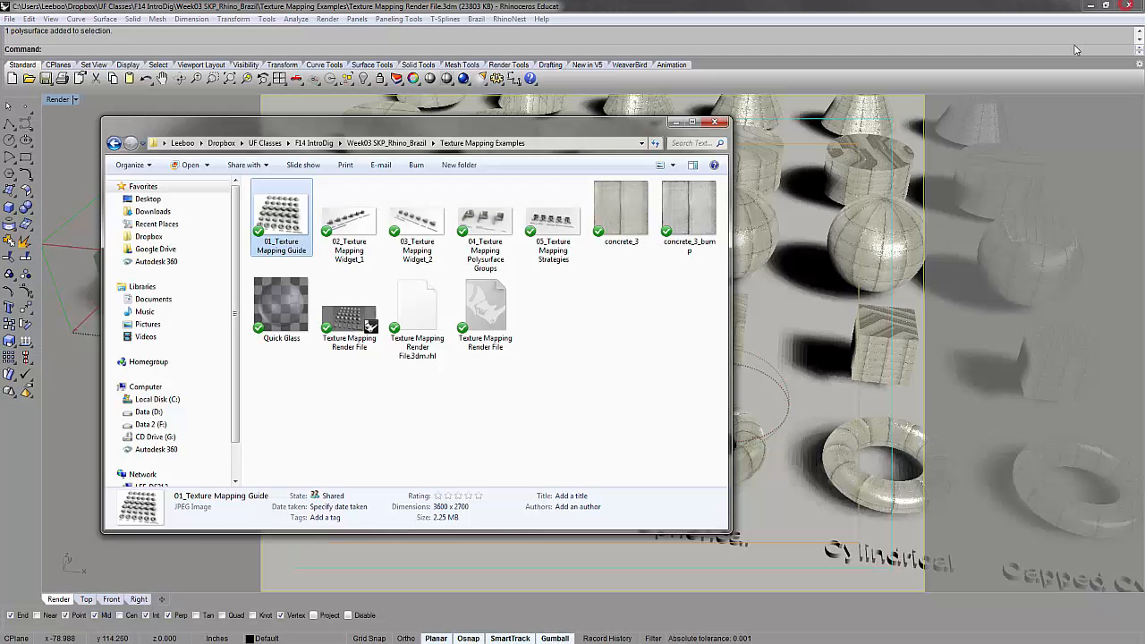